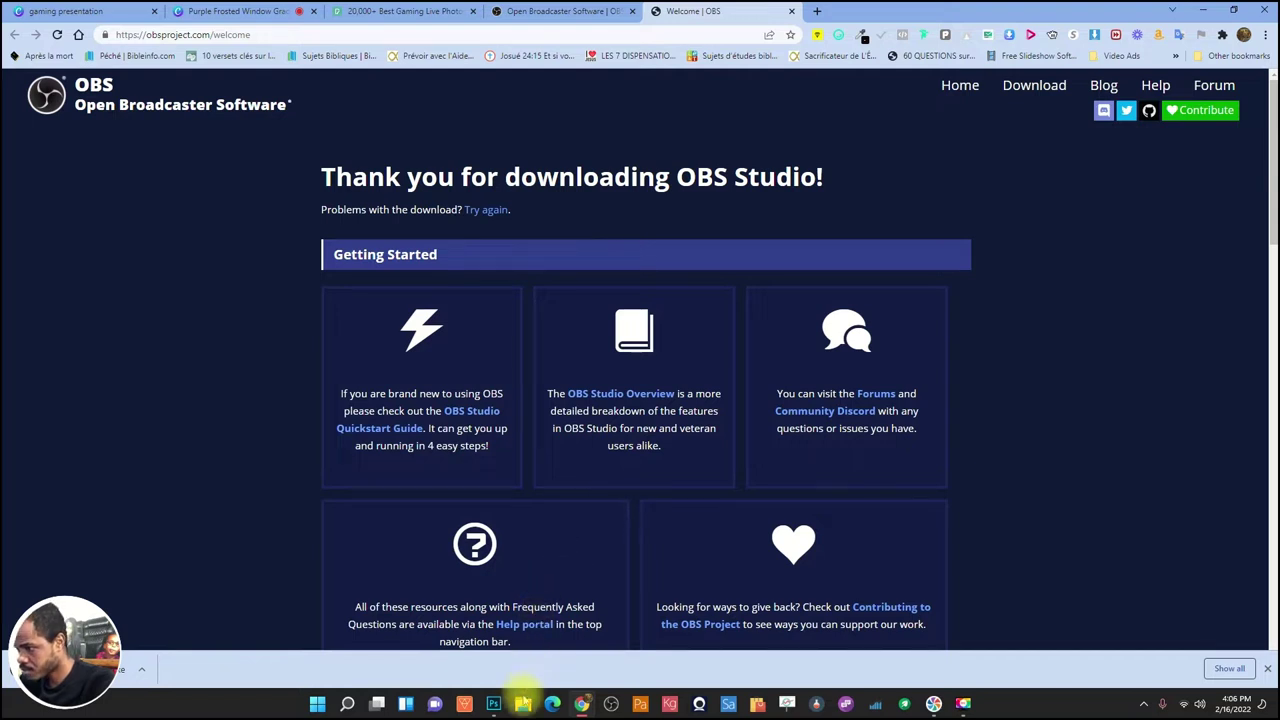
# Run the downloaded OBS Studio 27.2 installer with the default destination folder and launch OBS once setup completes.
pyautogui.click(522, 705)
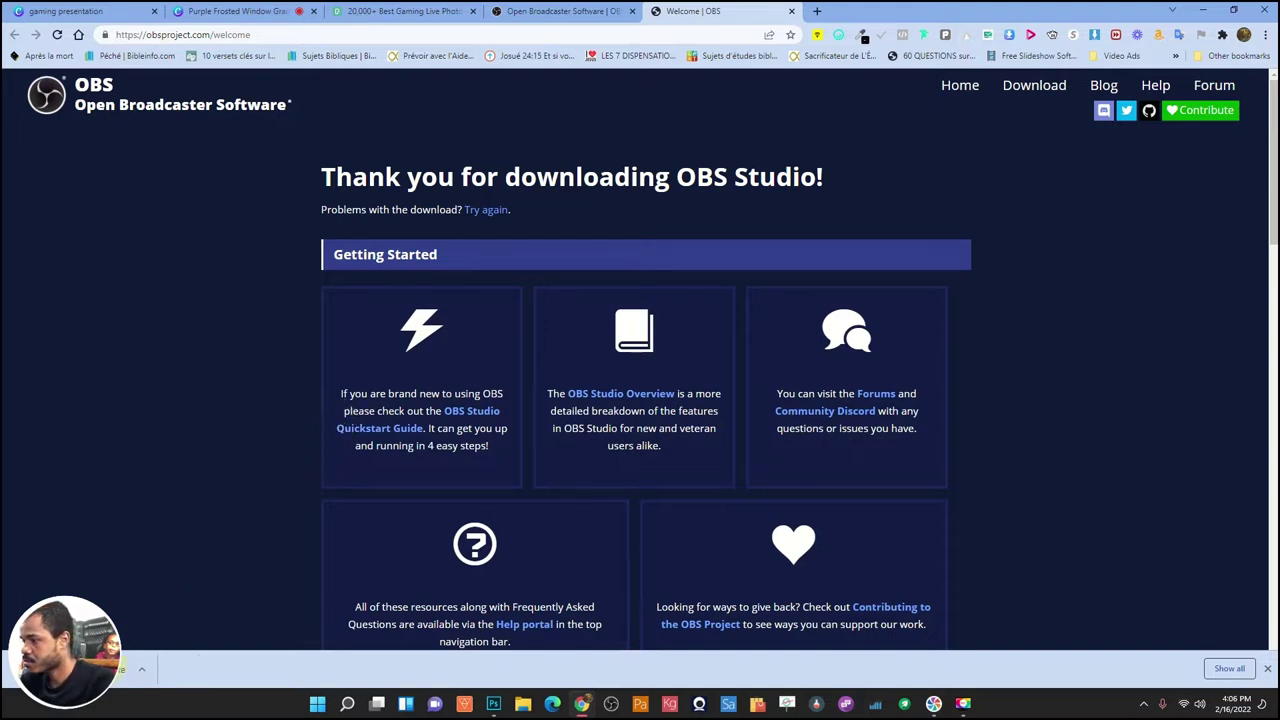
pyautogui.click(121, 668)
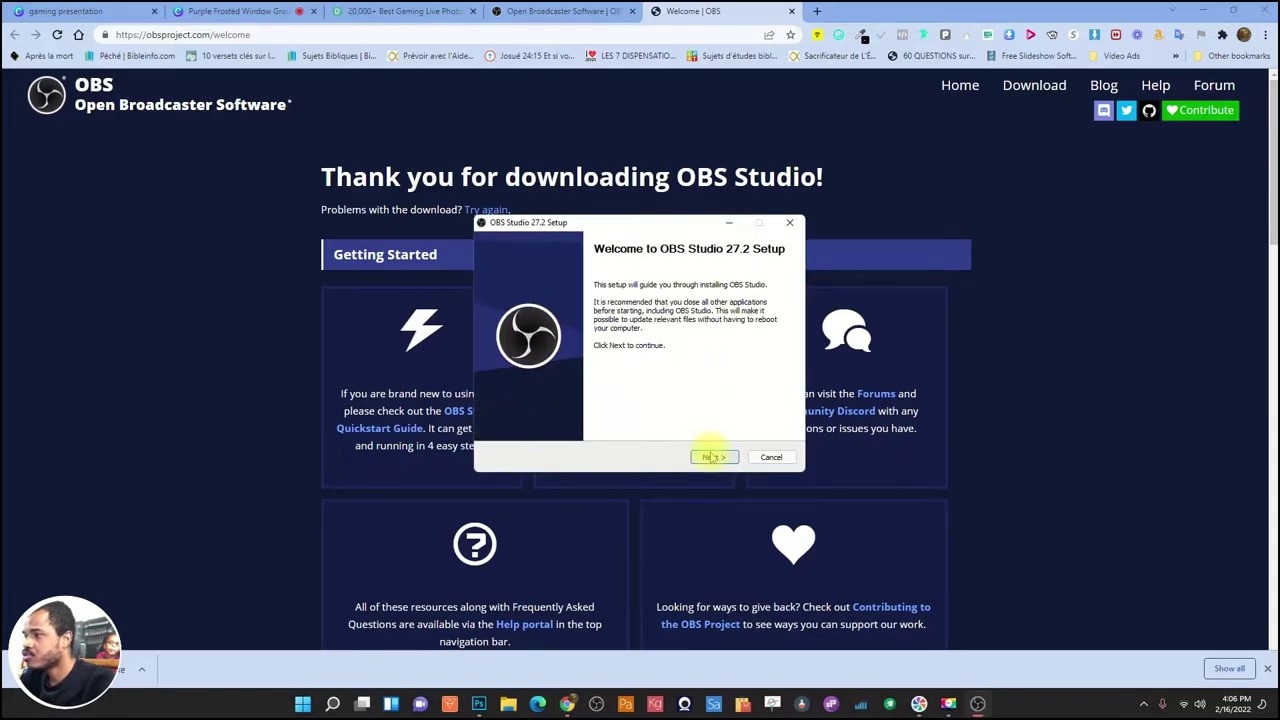
pyautogui.click(712, 456)
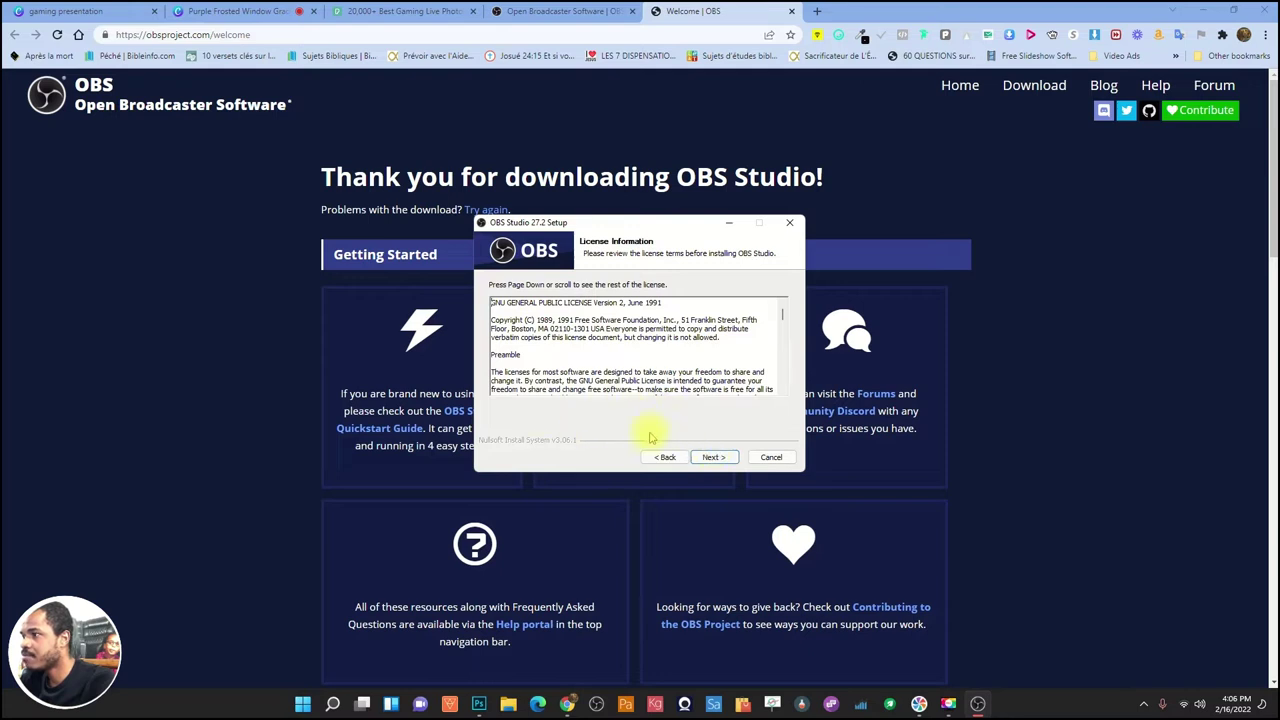
pyautogui.click(712, 456)
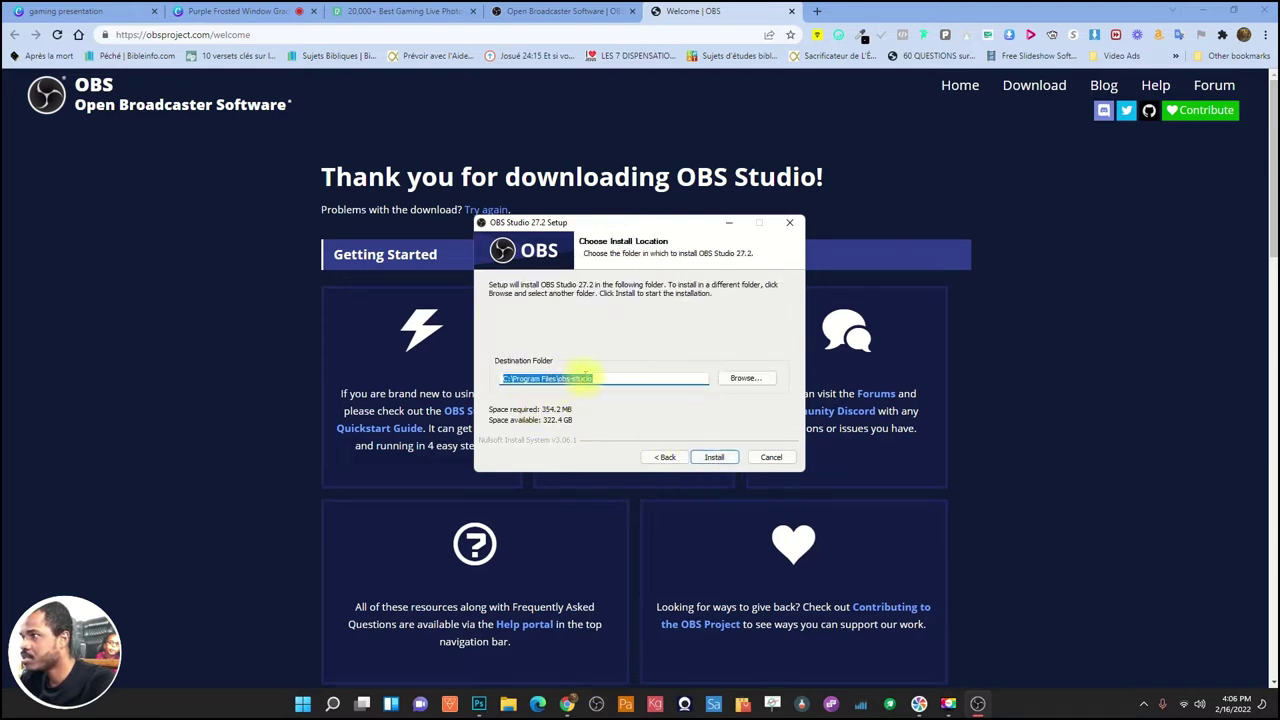
pyautogui.click(712, 456)
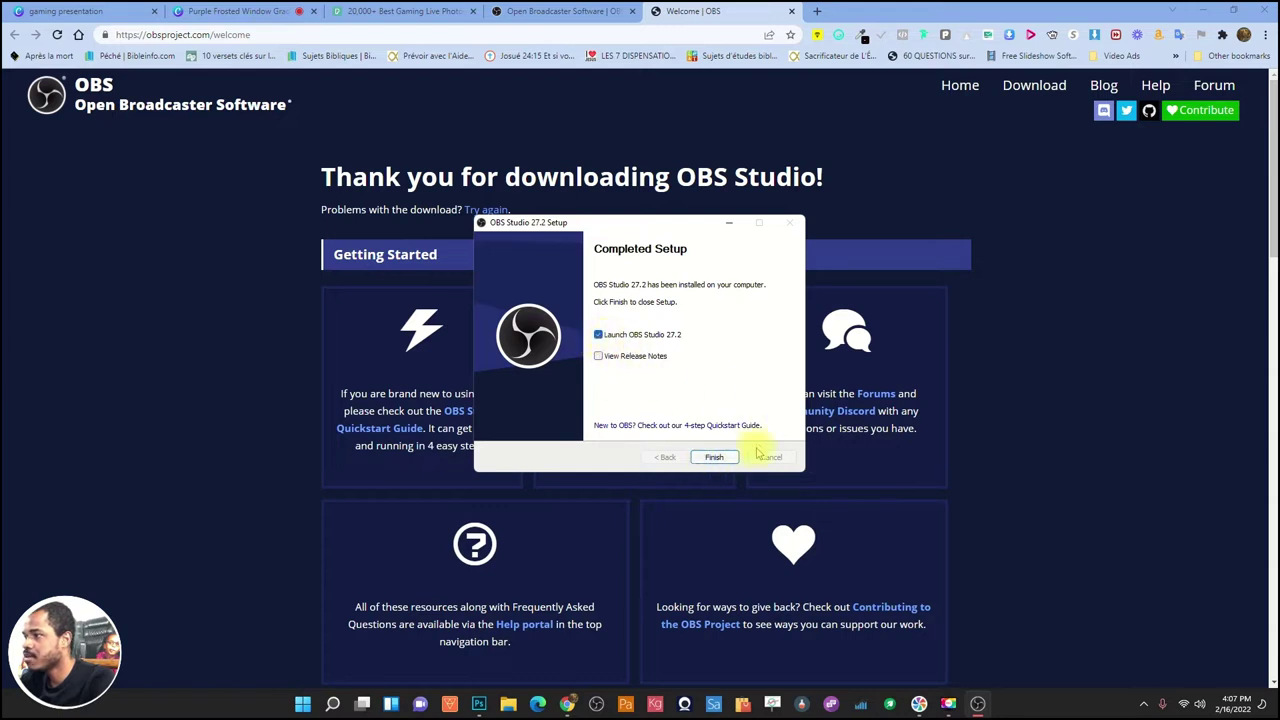
pyautogui.click(720, 457)
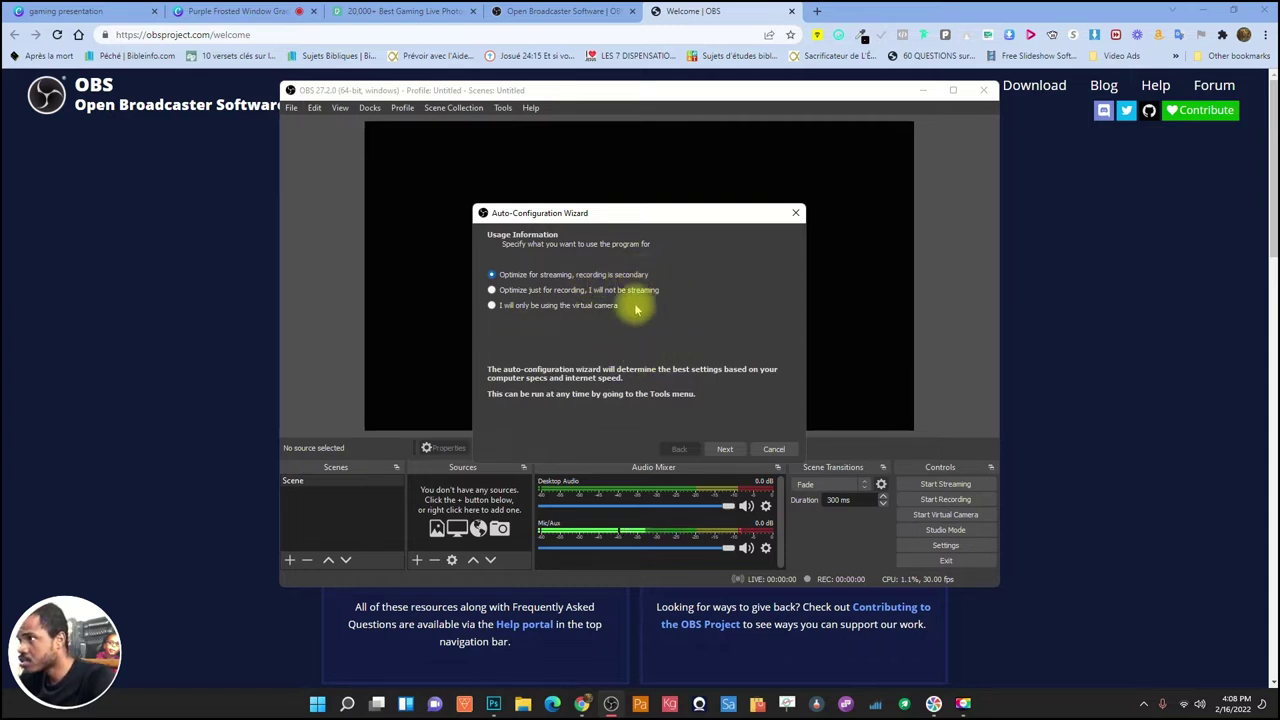
# In the Auto-Configuration Wizard, keep the streaming optimization and default video settings, and choose Facebook Live as the service.
pyautogui.click(728, 449)
pyautogui.click(727, 449)
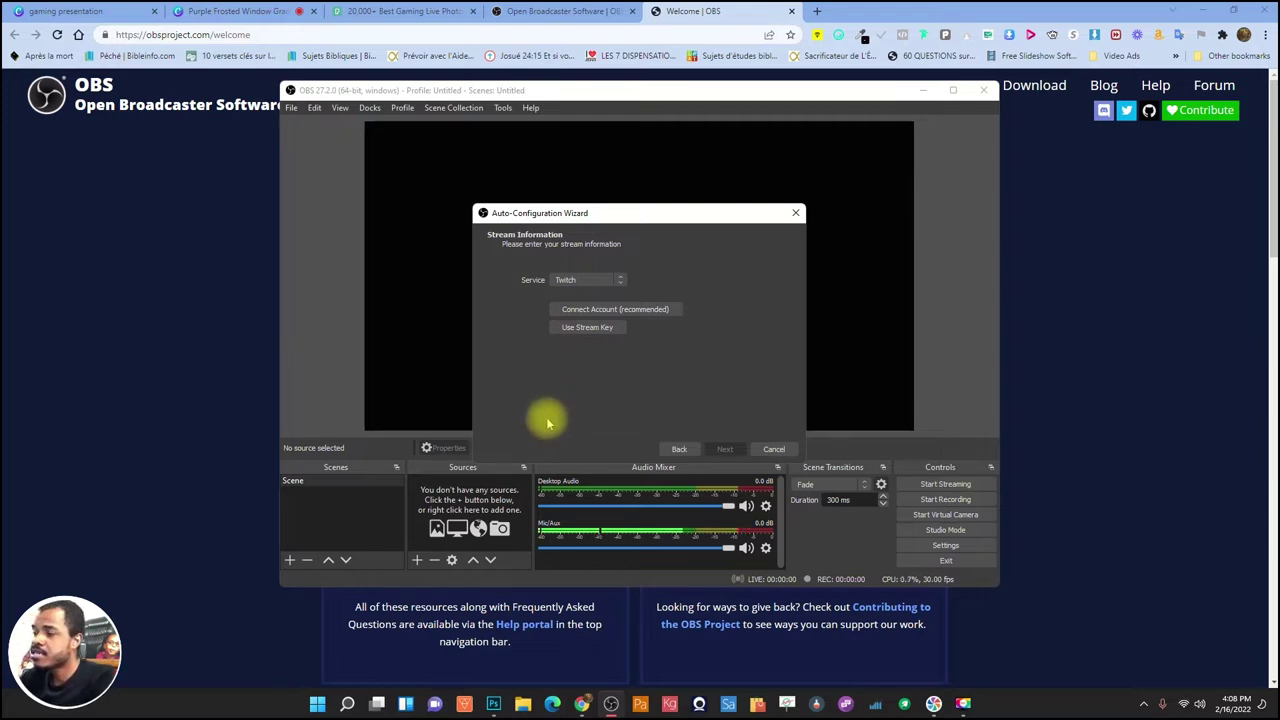
pyautogui.click(575, 280)
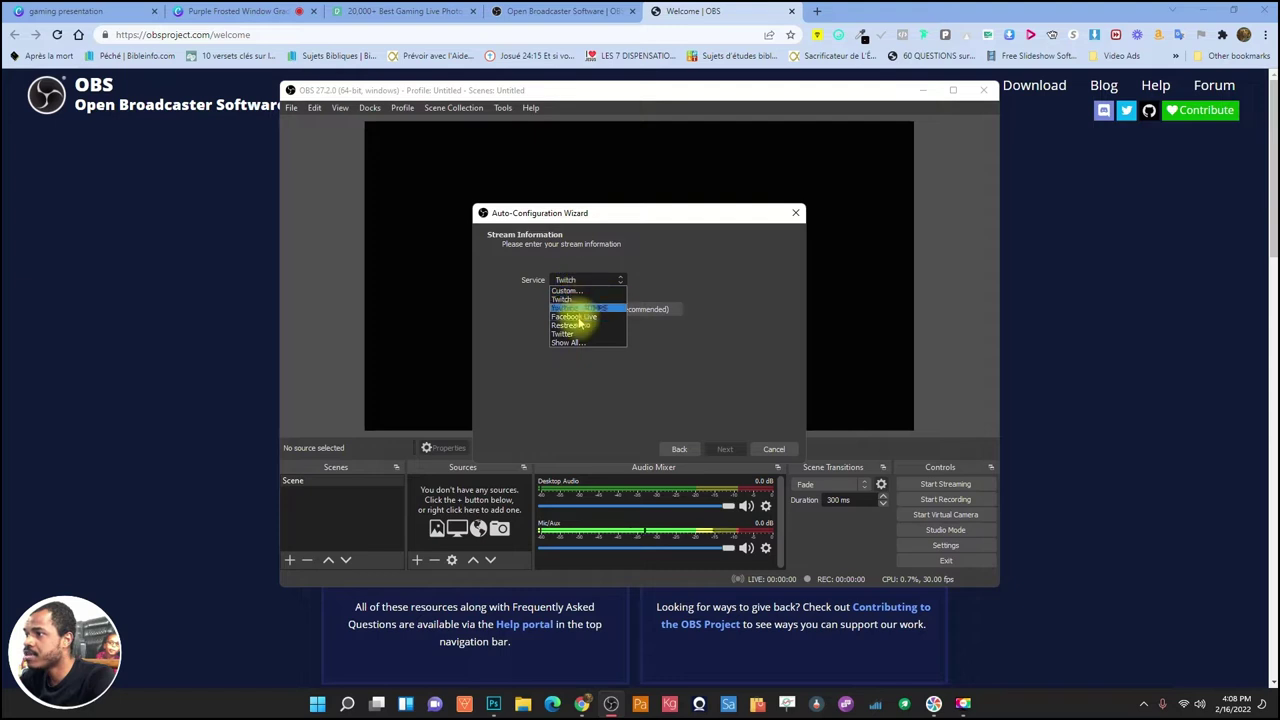
pyautogui.click(578, 317)
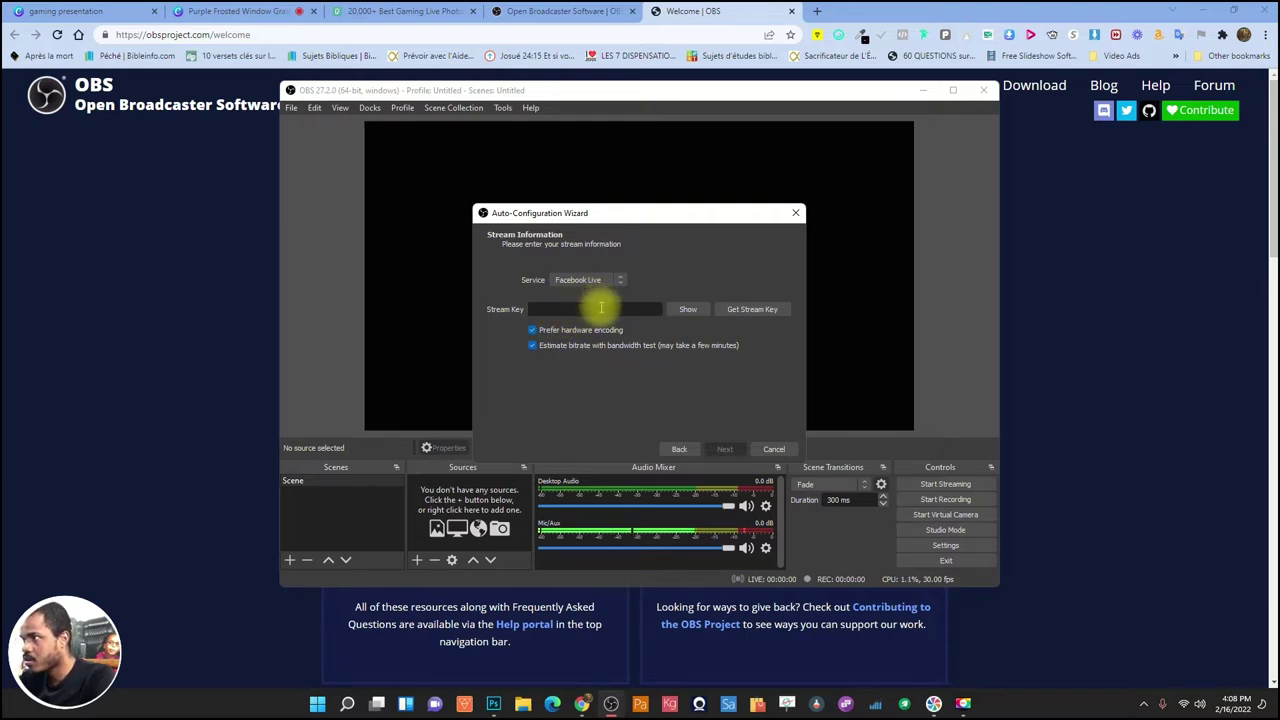
# Open Facebook in a new browser tab and dismiss the remember-password prompt.
pyautogui.click(815, 14)
pyautogui.click(815, 12)
pyautogui.click(658, 35)
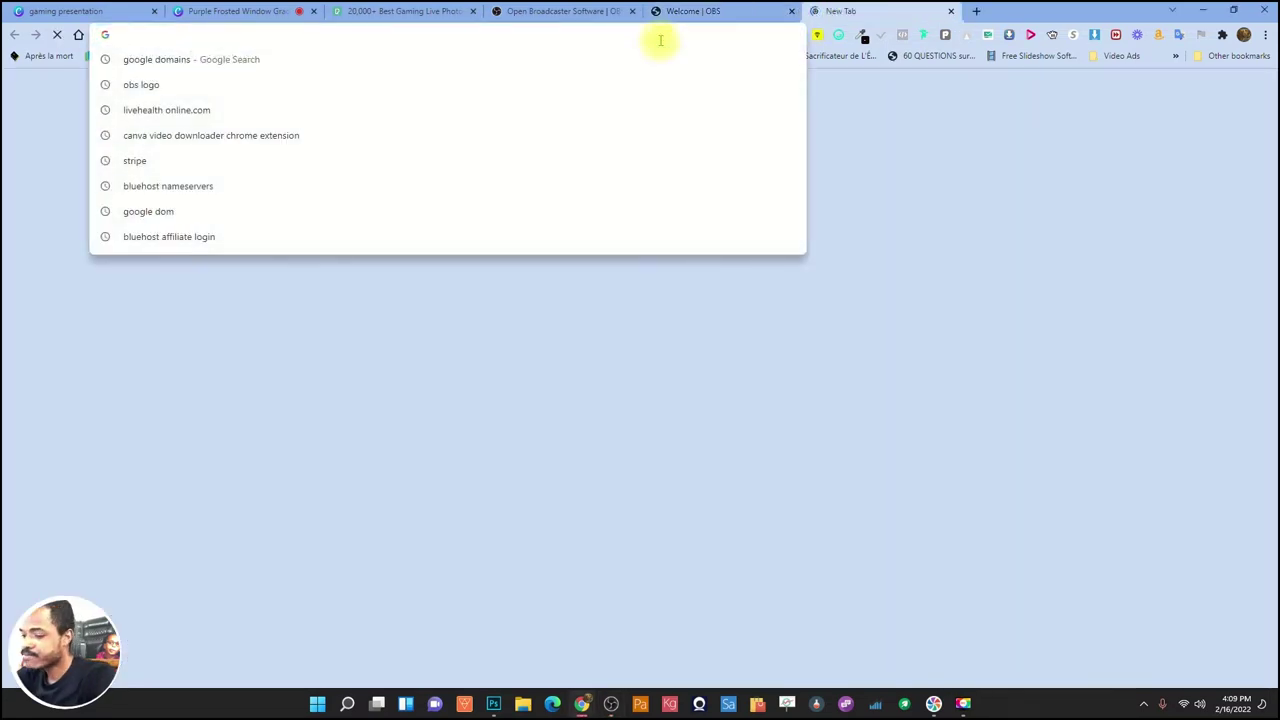
pyautogui.write('faceeb')
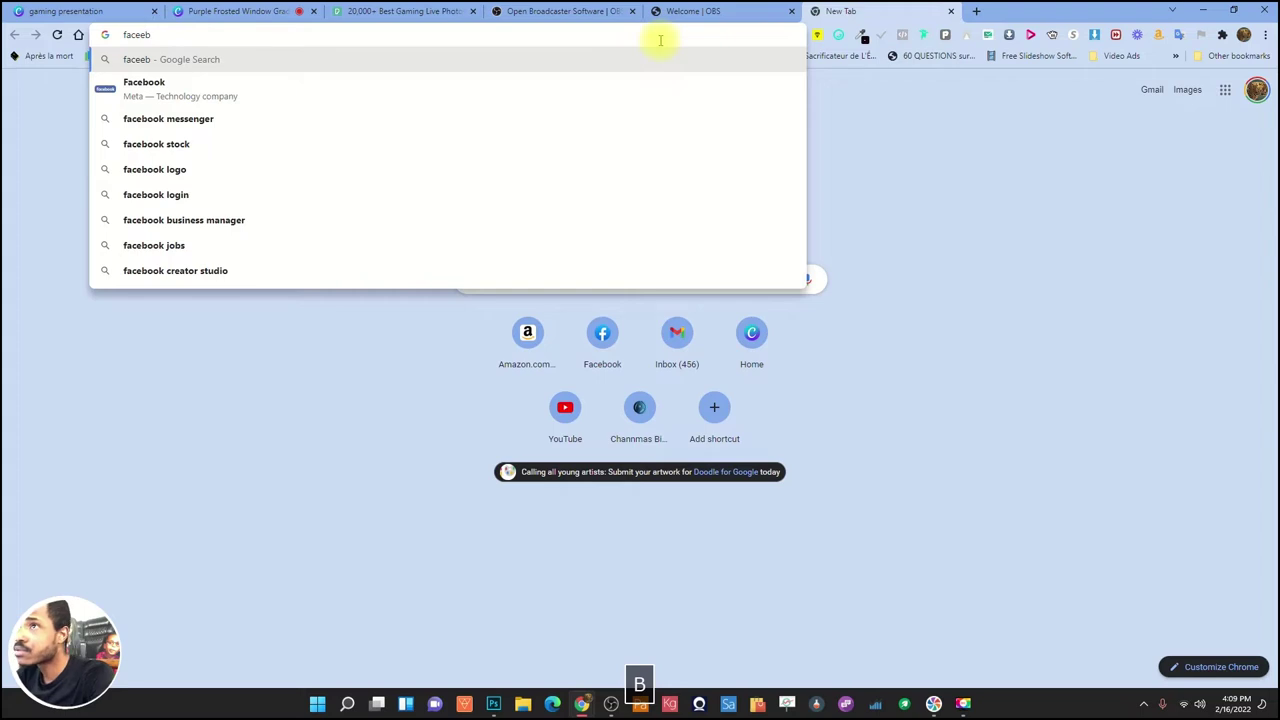
pyautogui.press('BackSpace')
pyautogui.press('BackSpace')
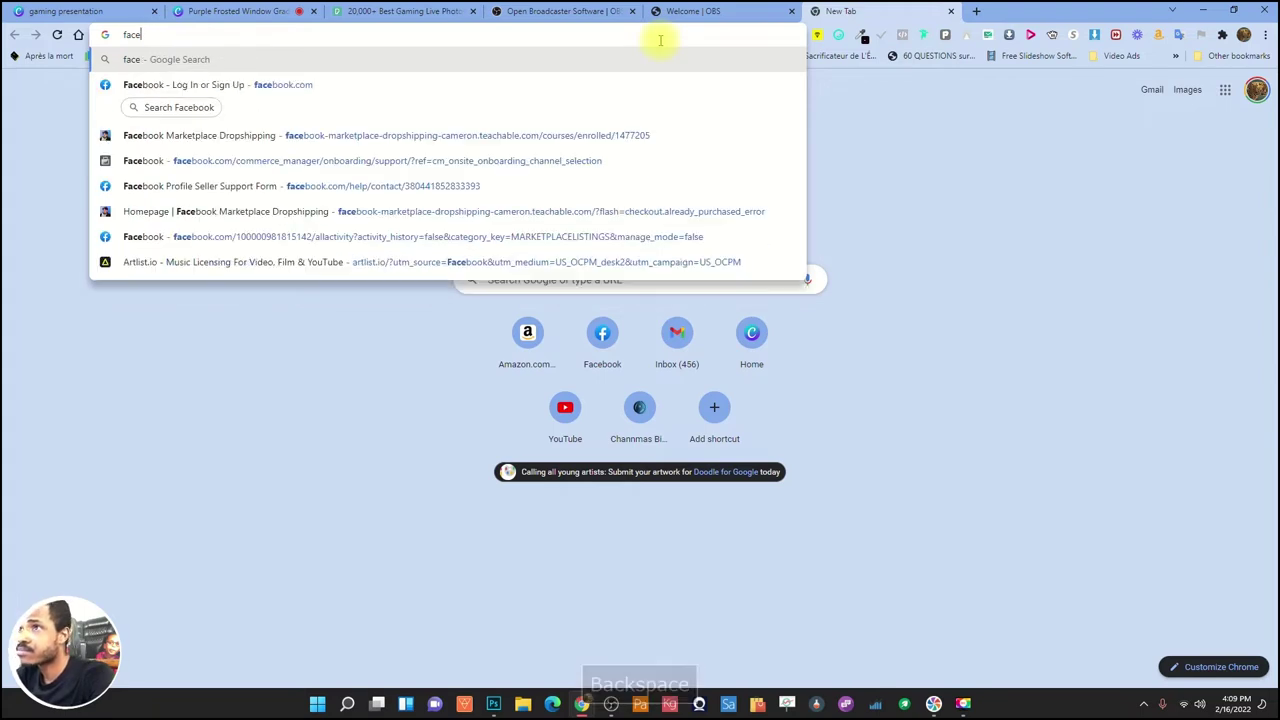
pyautogui.click(366, 85)
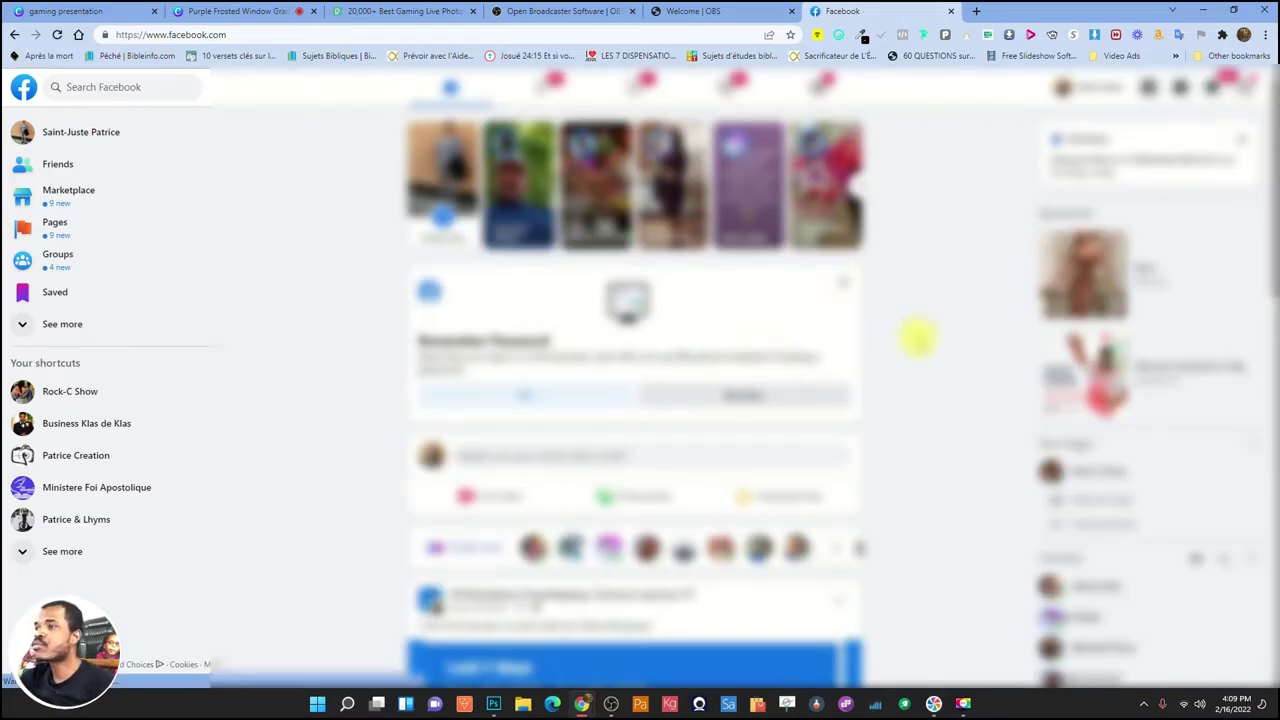
pyautogui.click(510, 400)
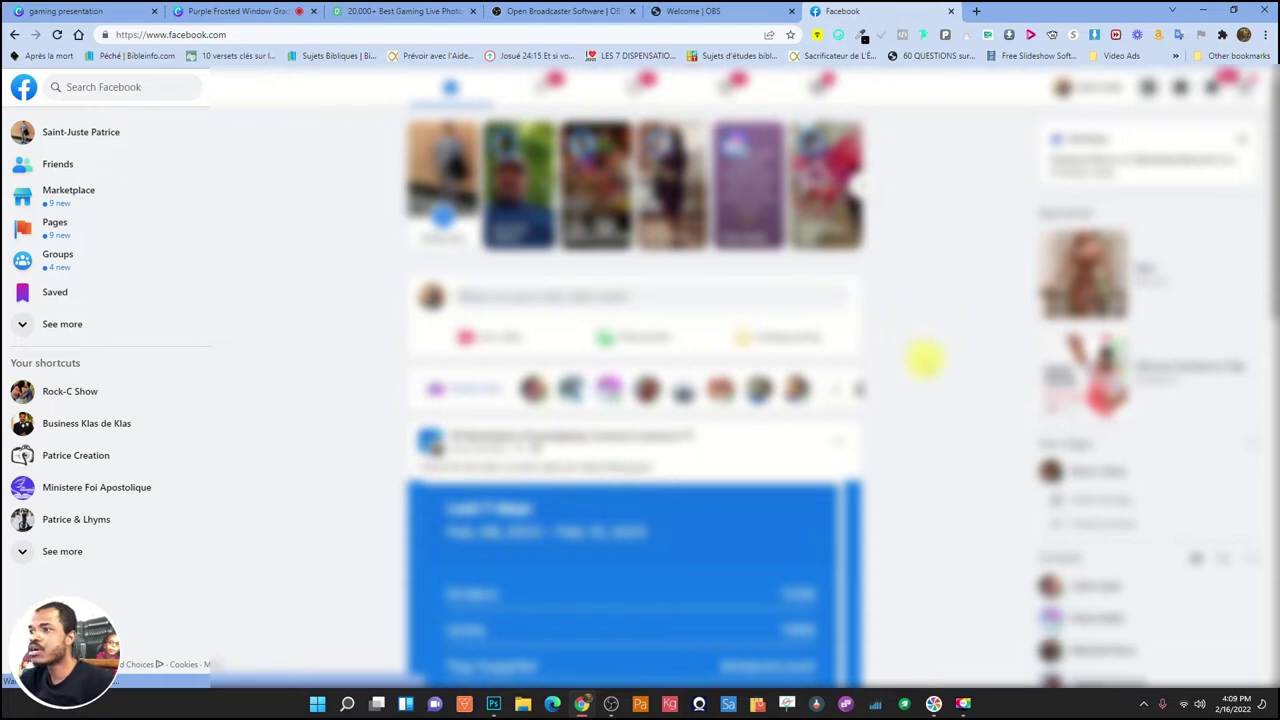
# Go to the Patrice Creation page, create a live video from it, and get past the Live Producer welcome message.
pyautogui.scroll(-5, 922, 355)
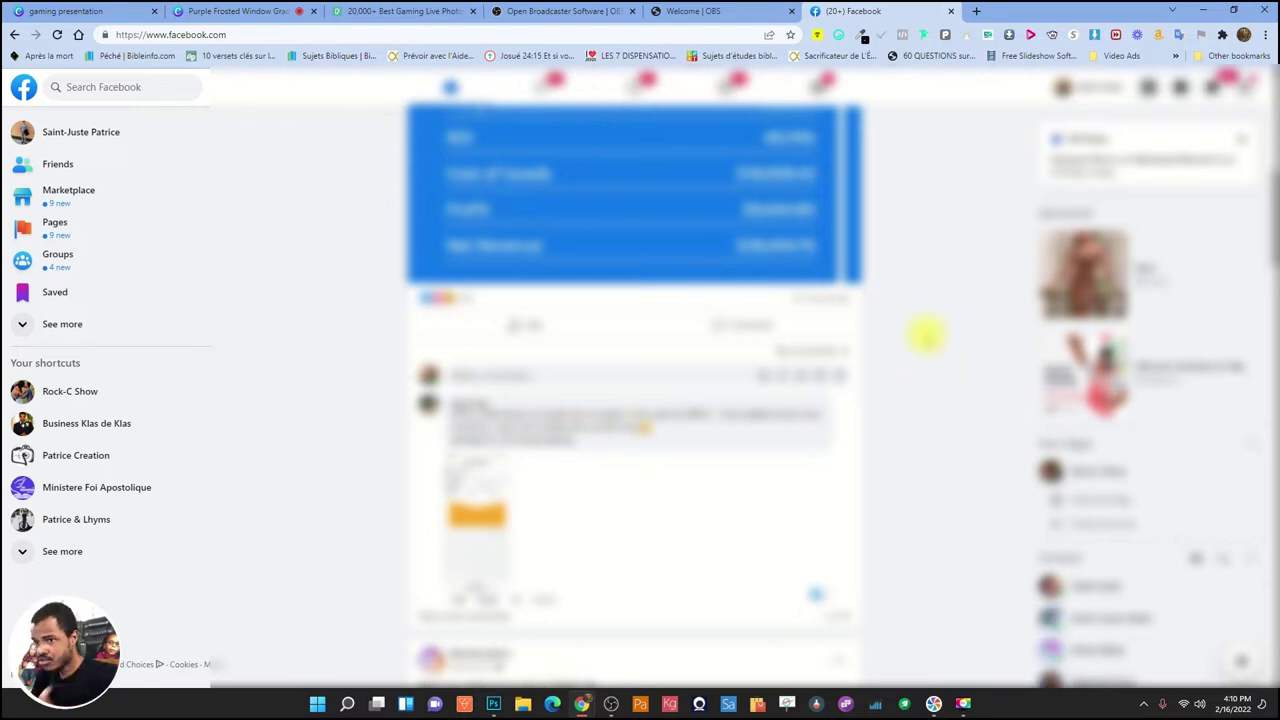
pyautogui.click(76, 457)
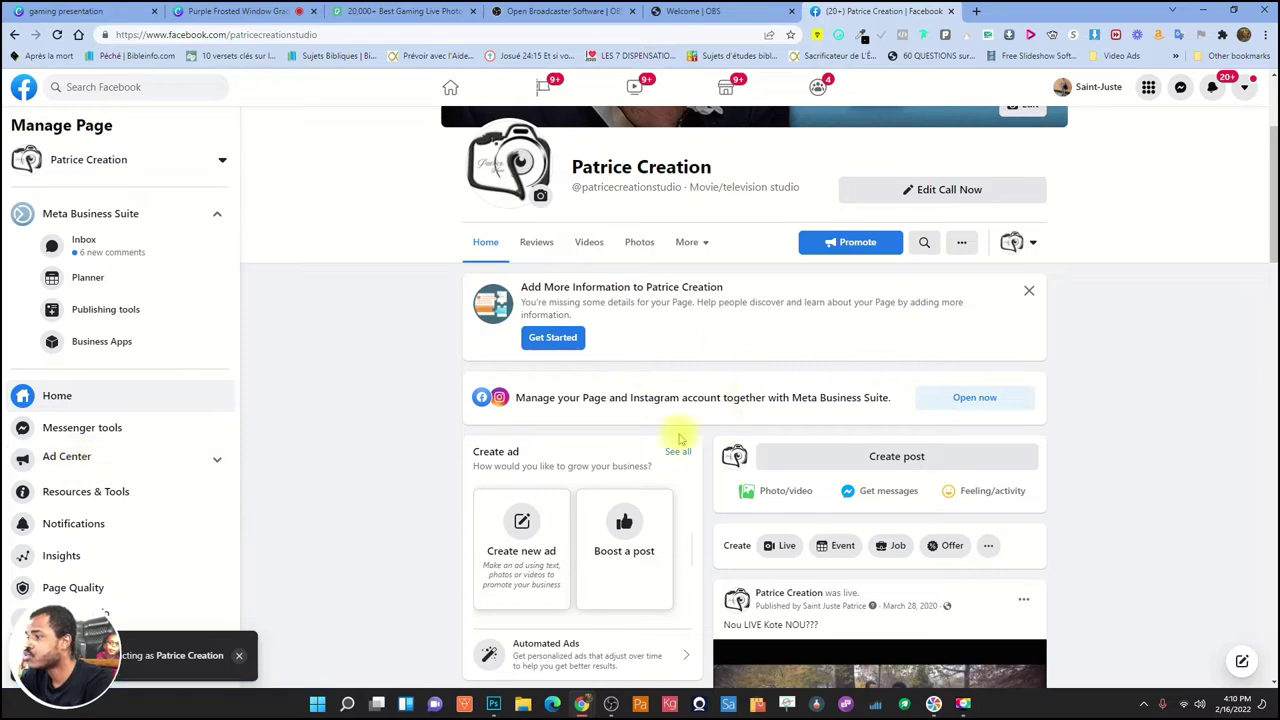
pyautogui.scroll(-2, 793, 310)
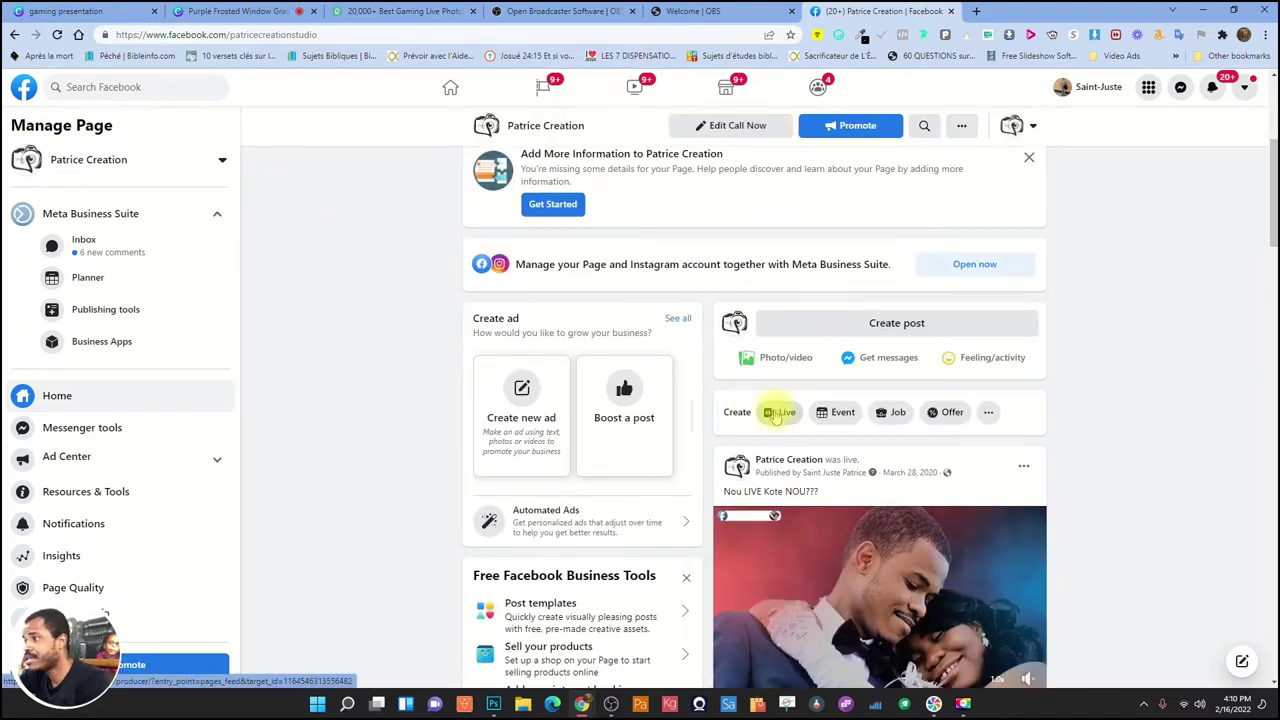
pyautogui.click(777, 412)
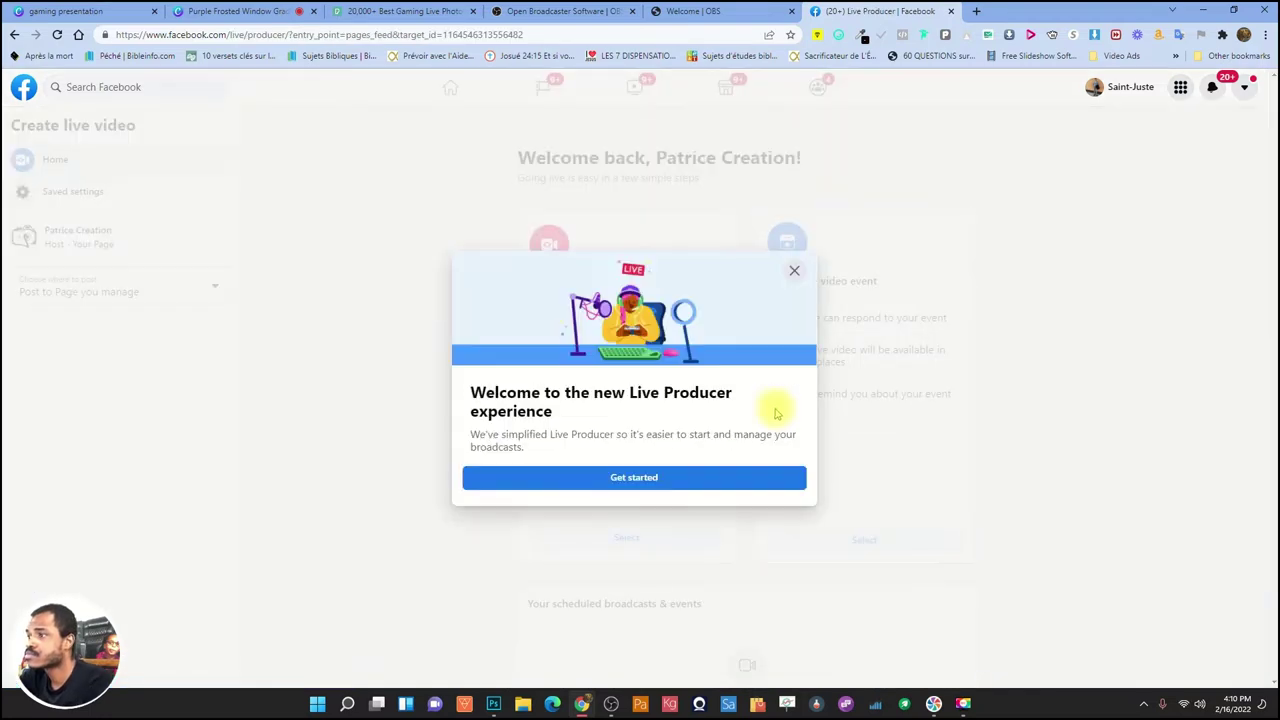
pyautogui.click(634, 476)
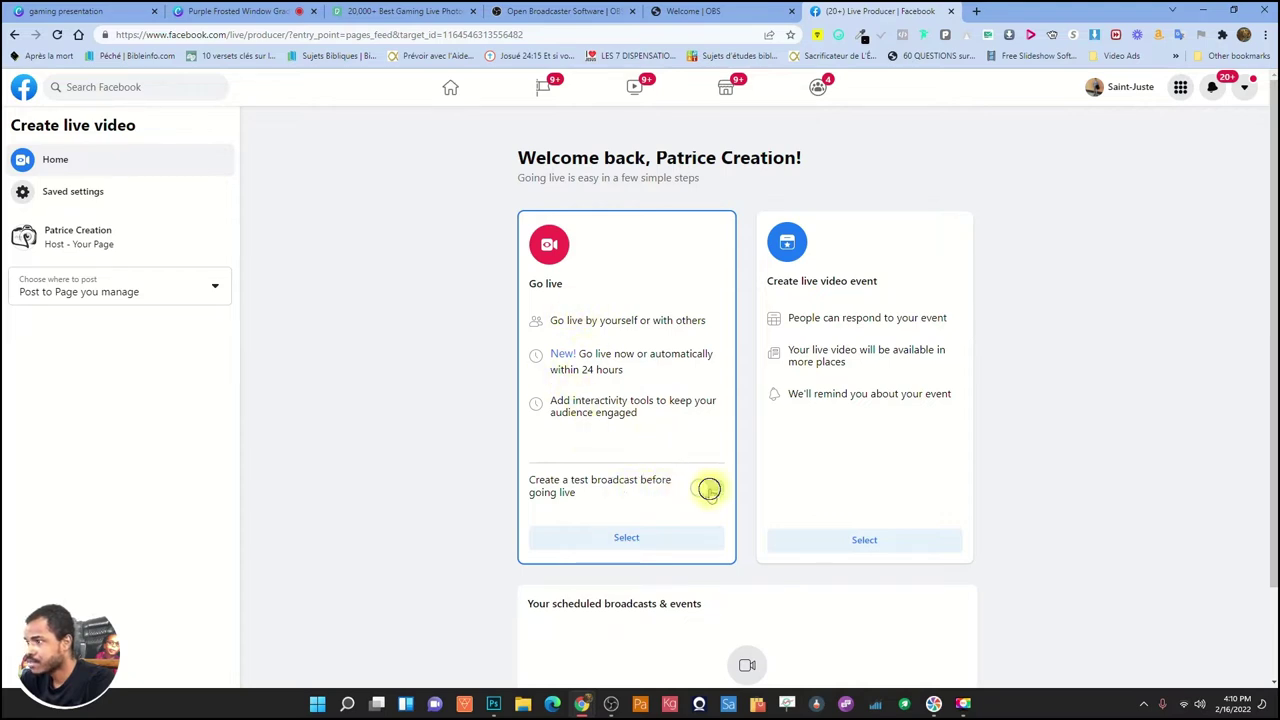
# Enable a test broadcast before going live and select the Go live option.
pyautogui.click(706, 488)
pyautogui.scroll(-2, 634, 530)
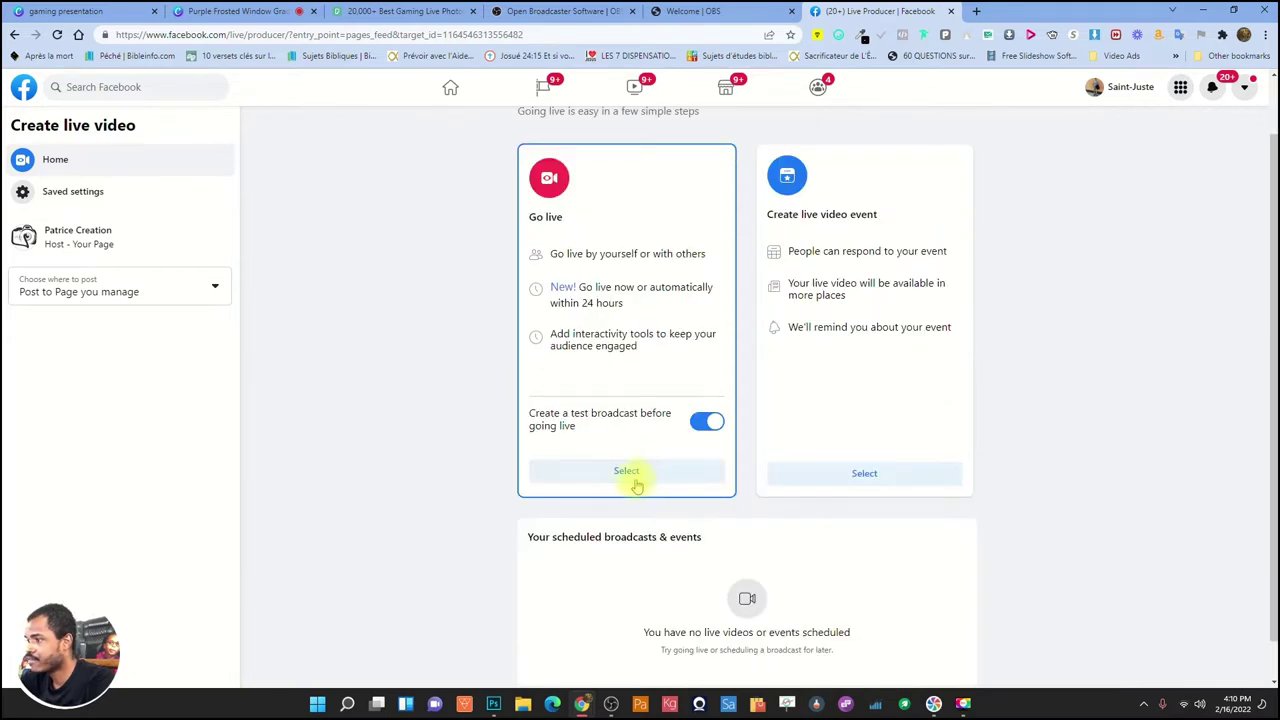
pyautogui.click(627, 472)
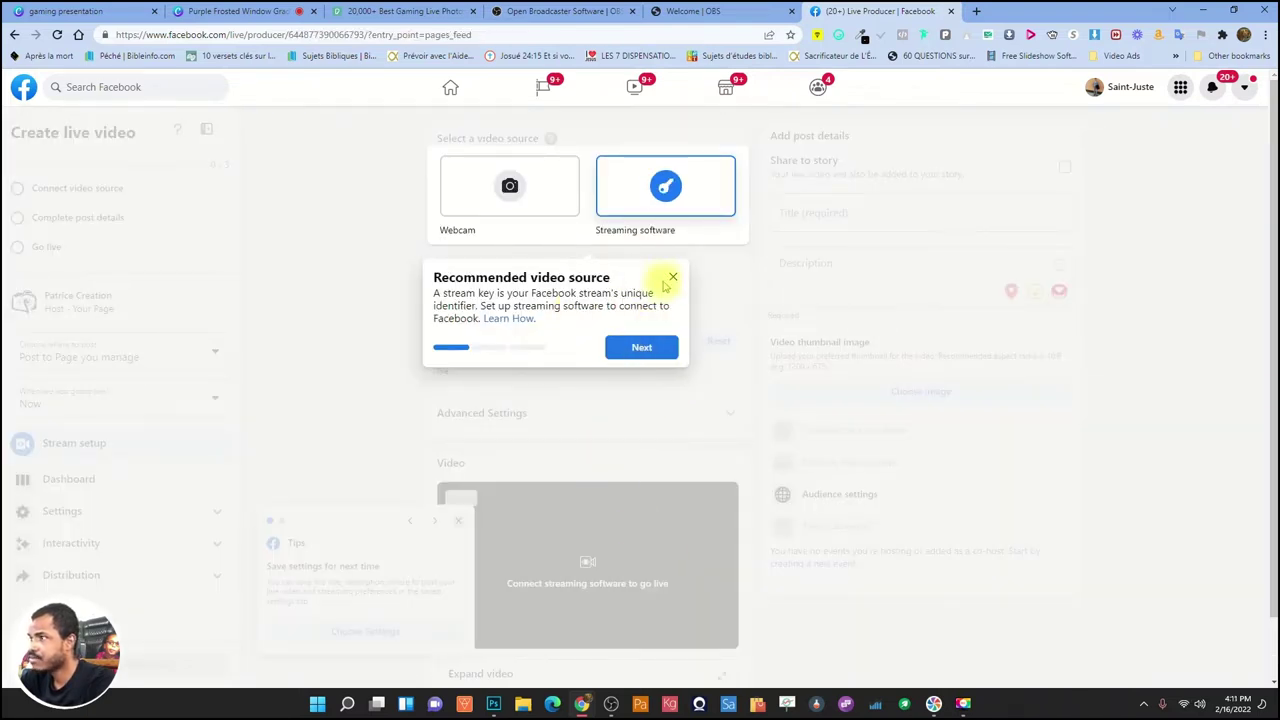
# Complete the Live Producer introduction tour and close the tips box.
pyautogui.click(643, 346)
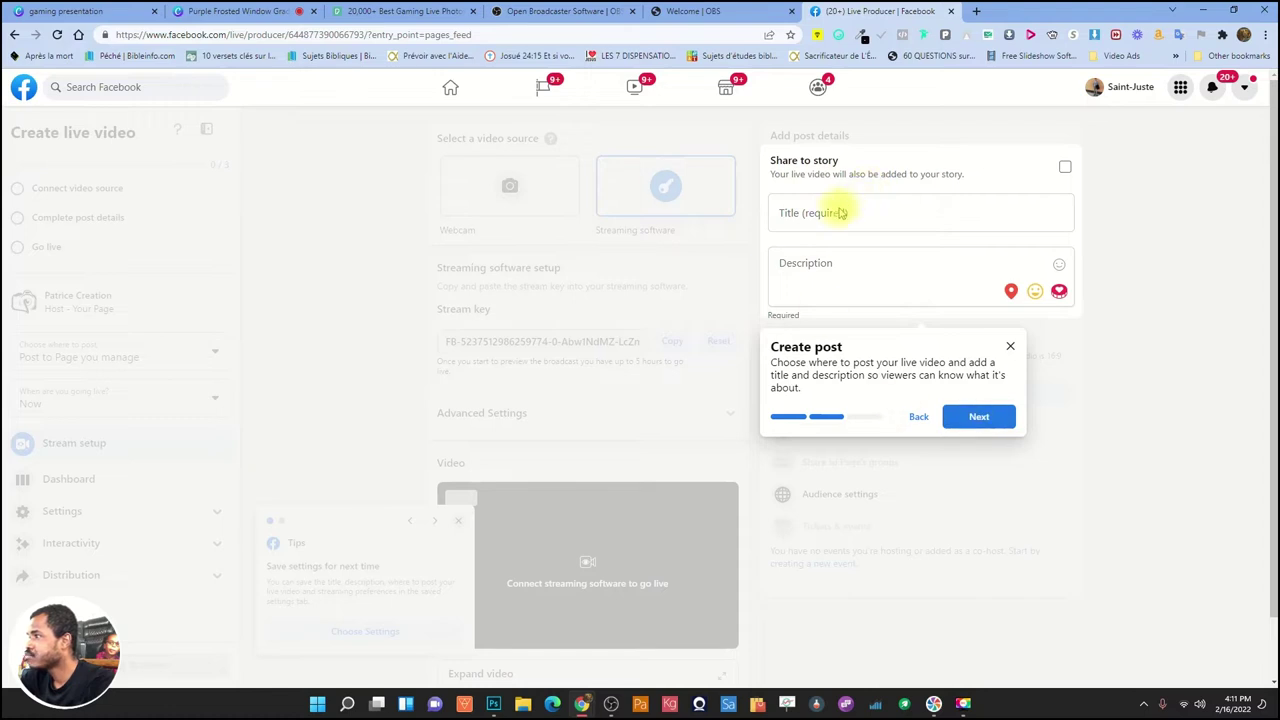
pyautogui.click(984, 417)
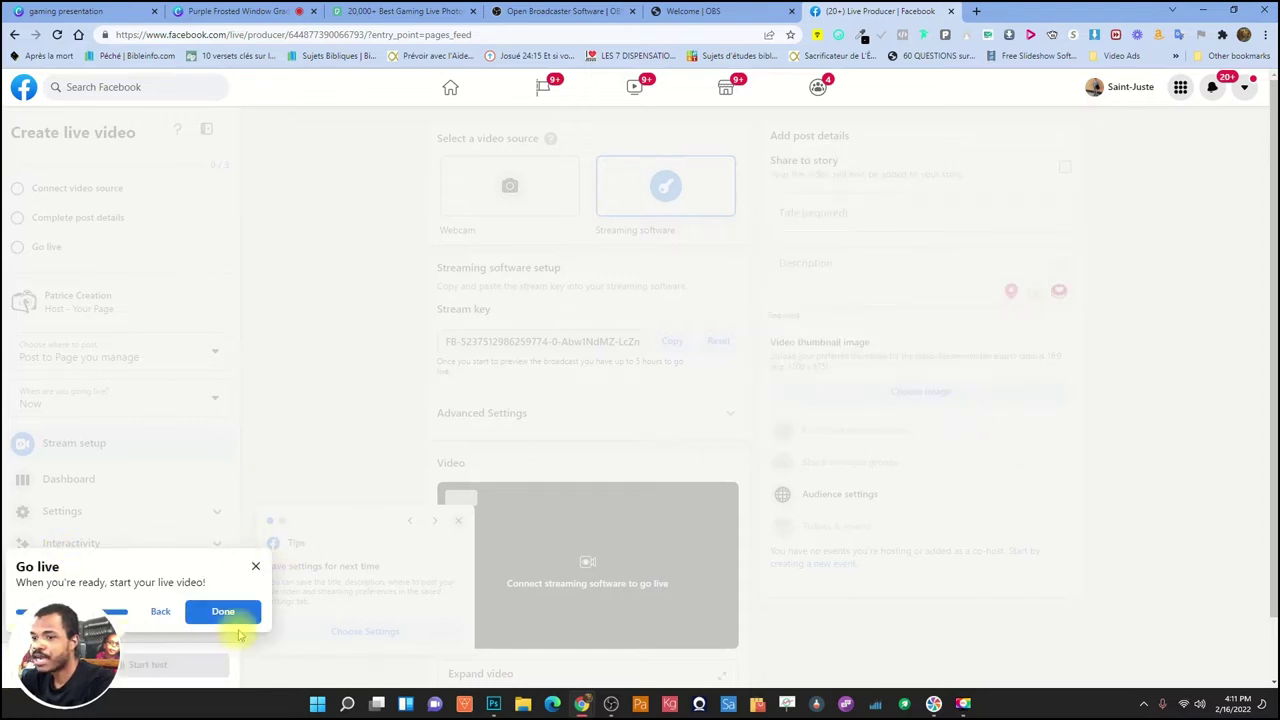
pyautogui.click(222, 612)
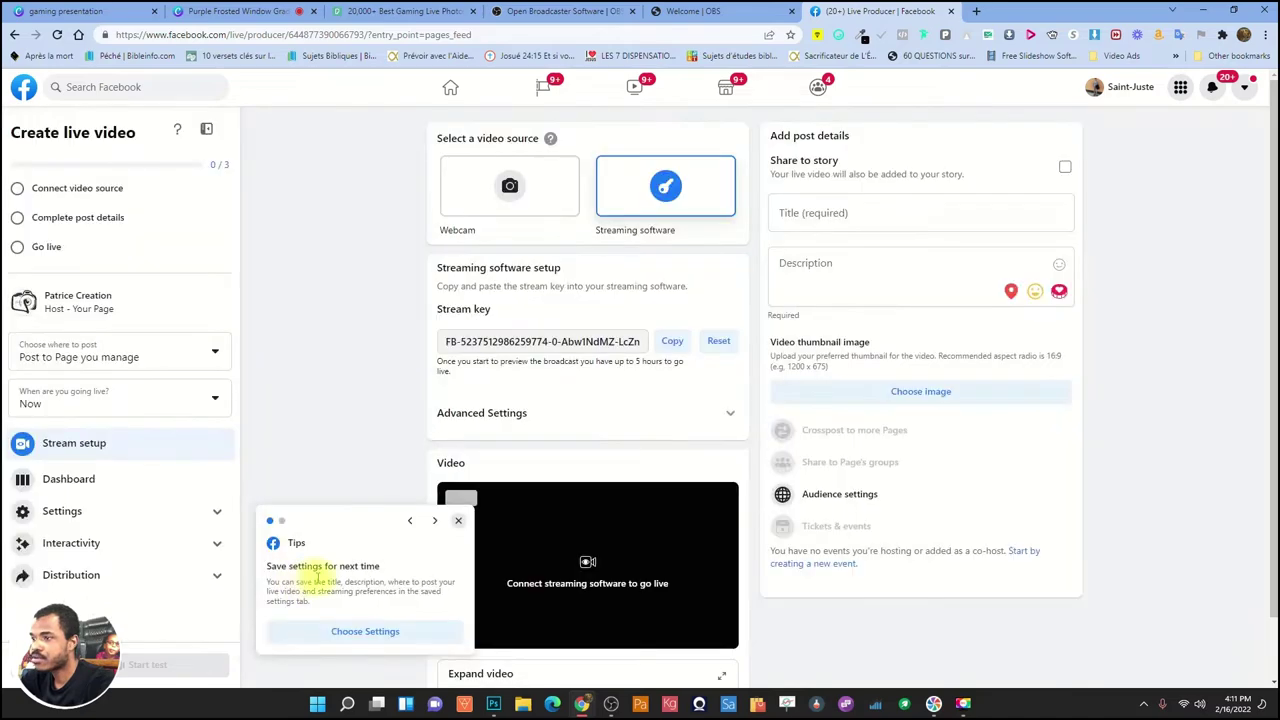
pyautogui.click(435, 520)
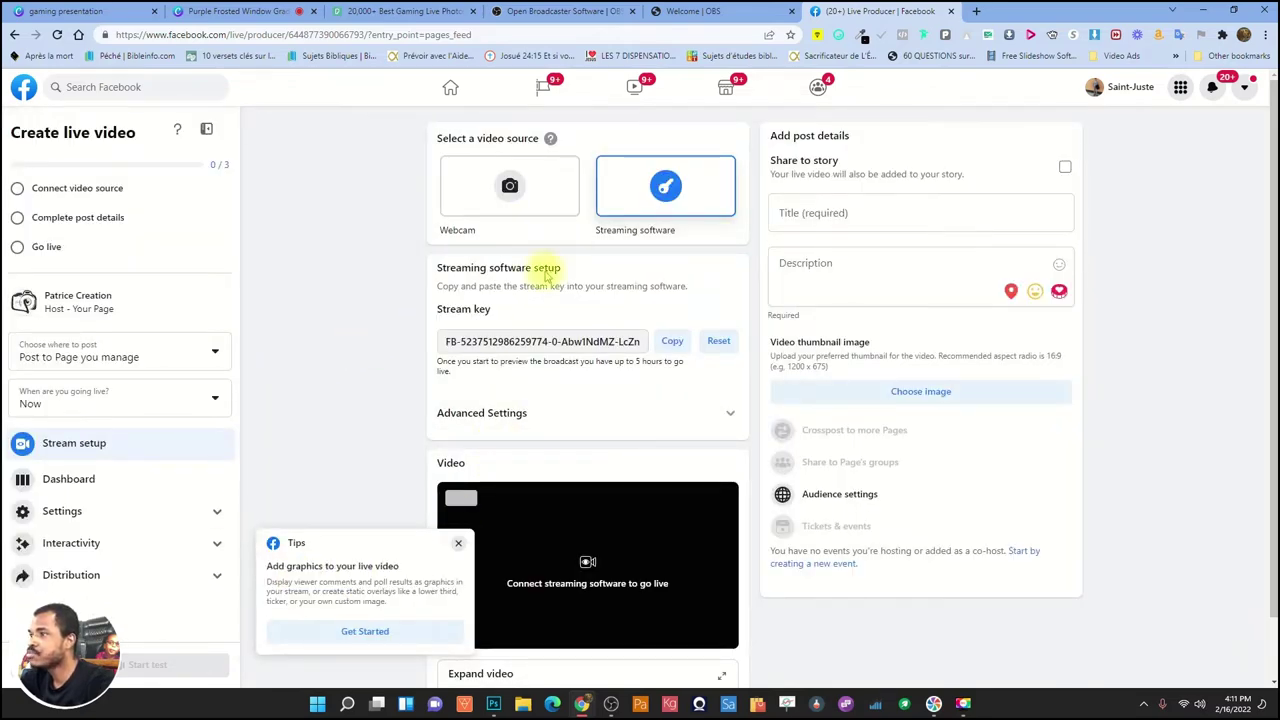
pyautogui.click(458, 543)
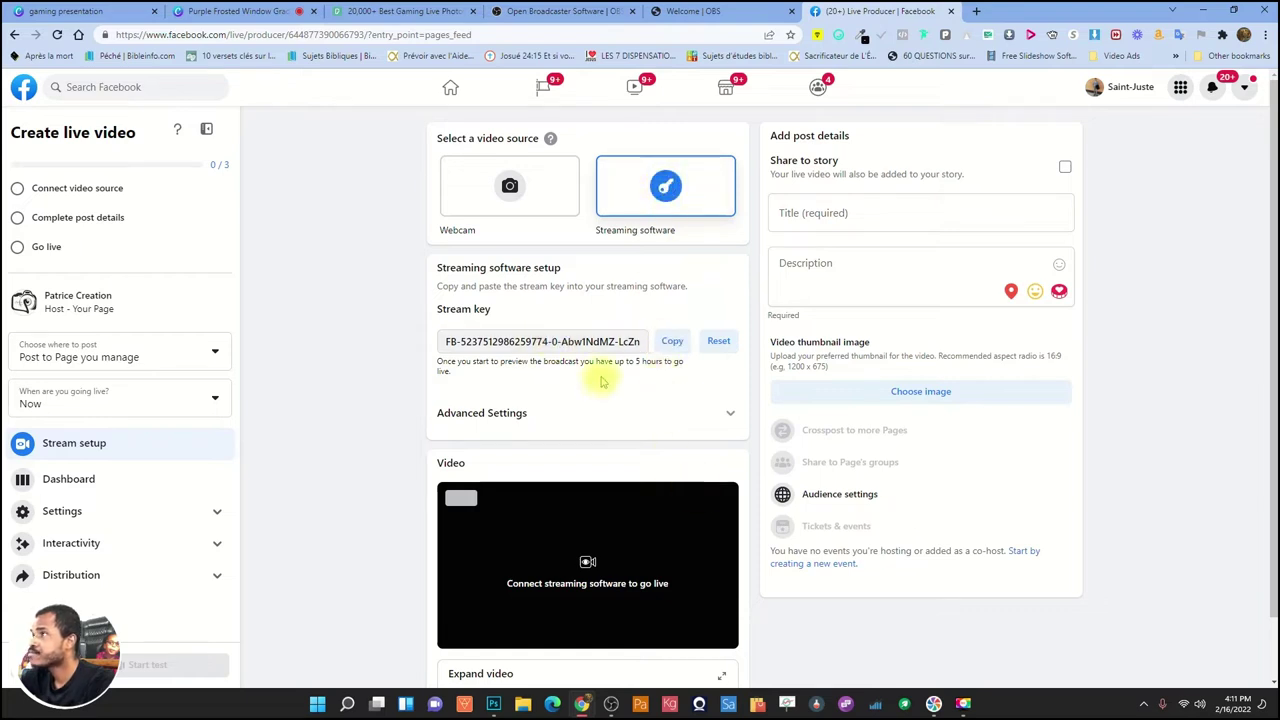
# Switch to OBS, paste the Facebook stream key into the wizard's Stream Key field, and accept running the bandwidth test.
pyautogui.click(610, 704)
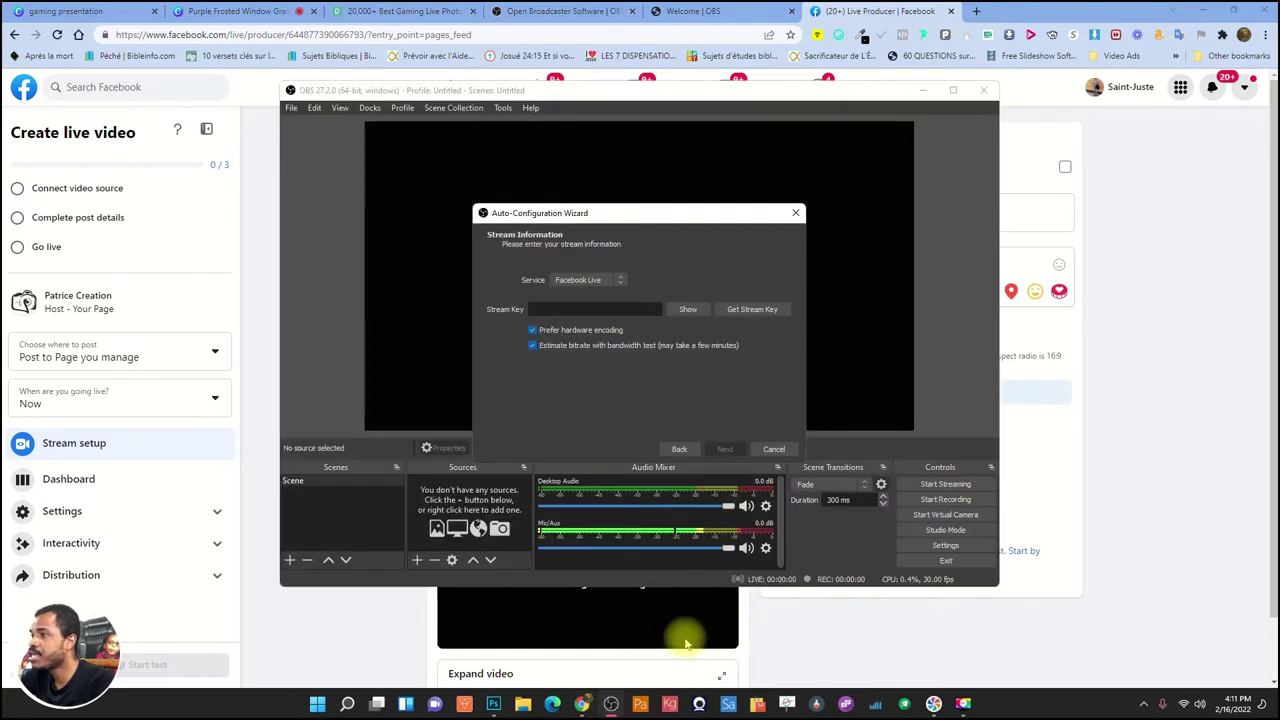
pyautogui.rightClick(553, 309)
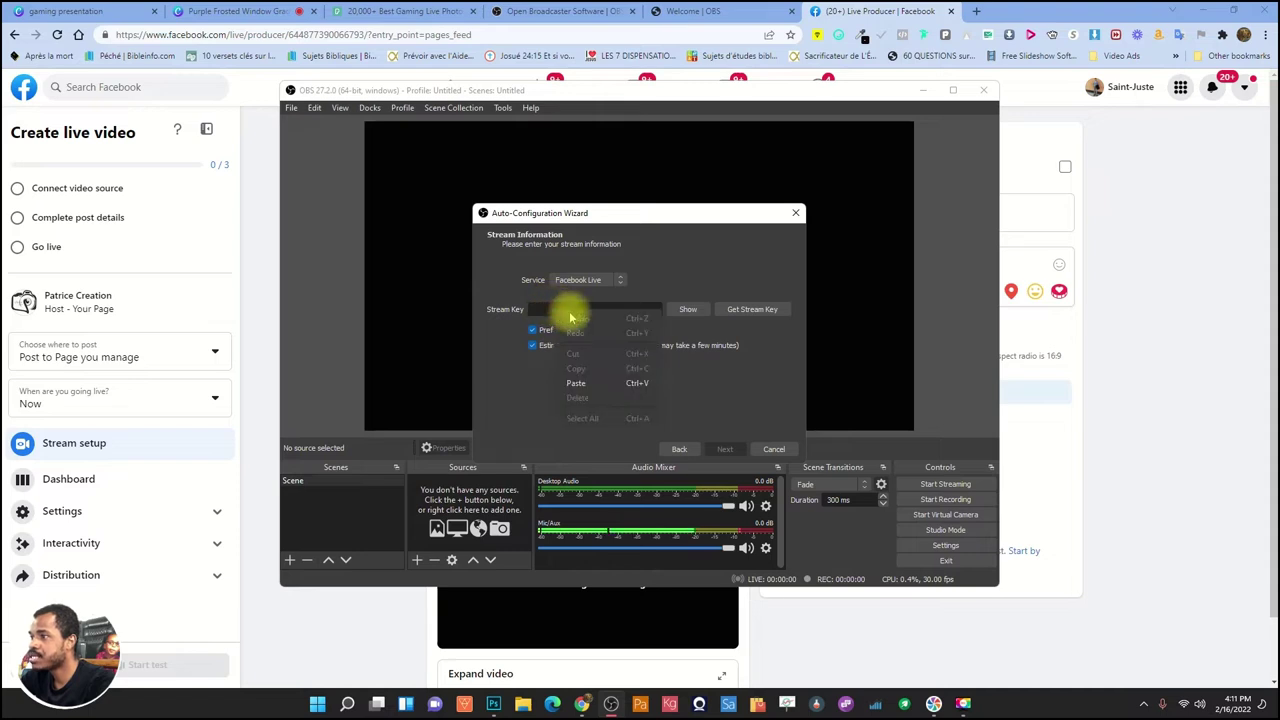
pyautogui.click(571, 380)
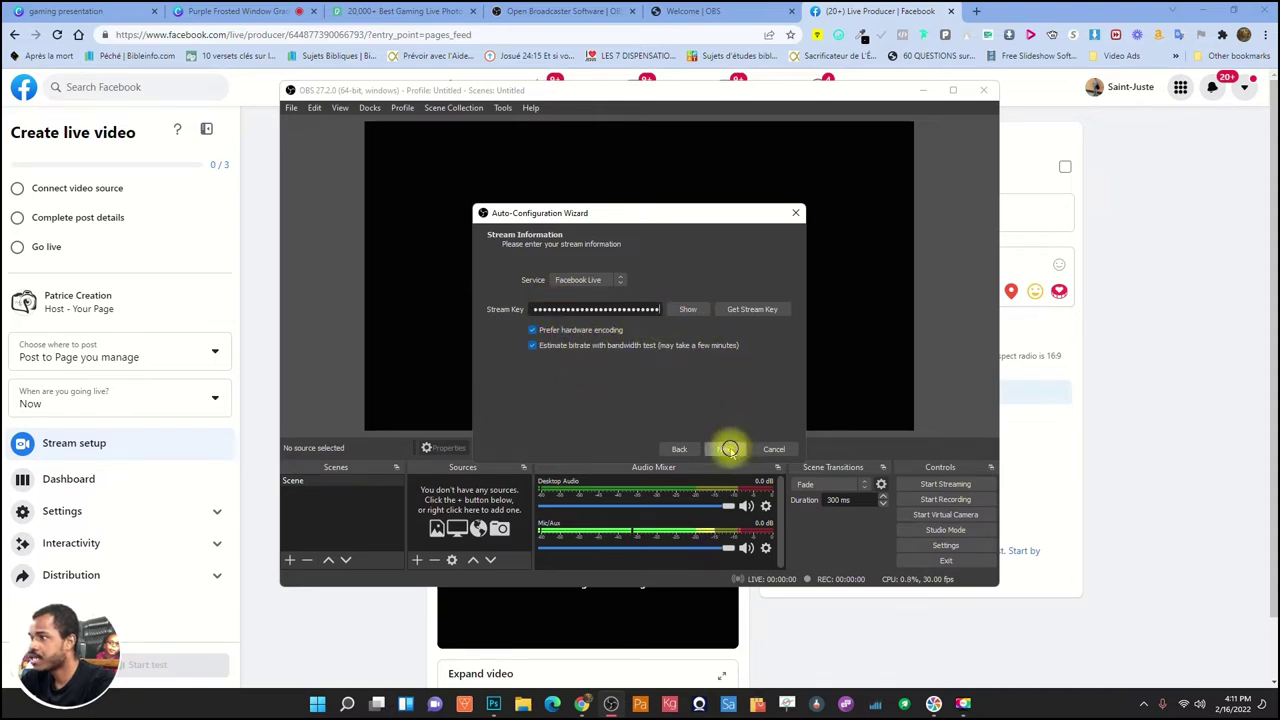
pyautogui.click(730, 449)
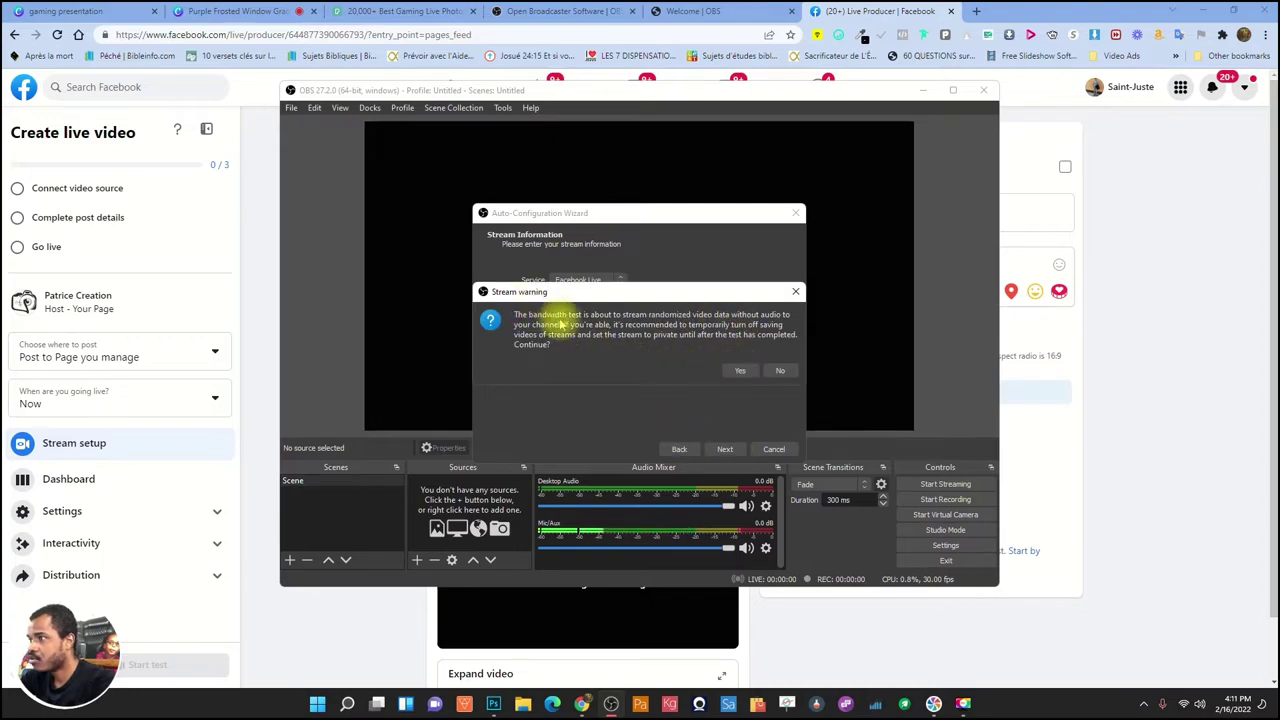
pyautogui.click(740, 370)
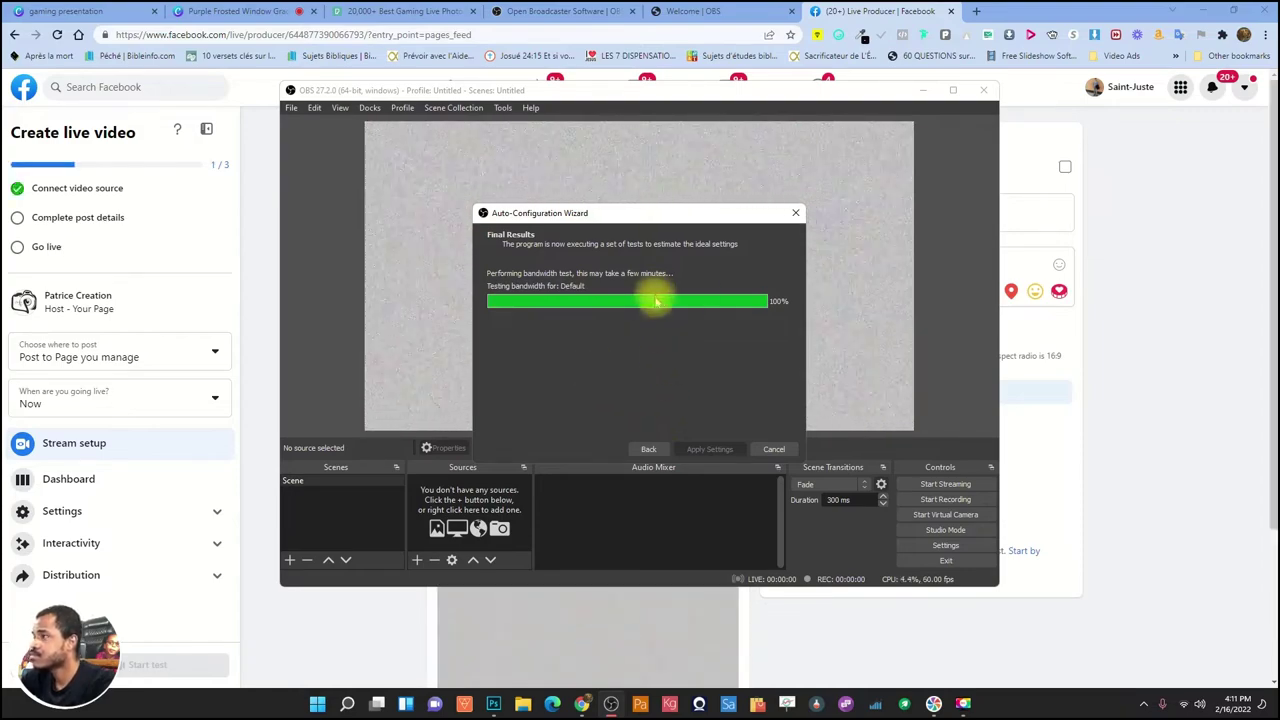
# Switch to Facebook Live Producer, check the video preview, and fill in the post with title "Title" and description "Description".
pyautogui.click(883, 10)
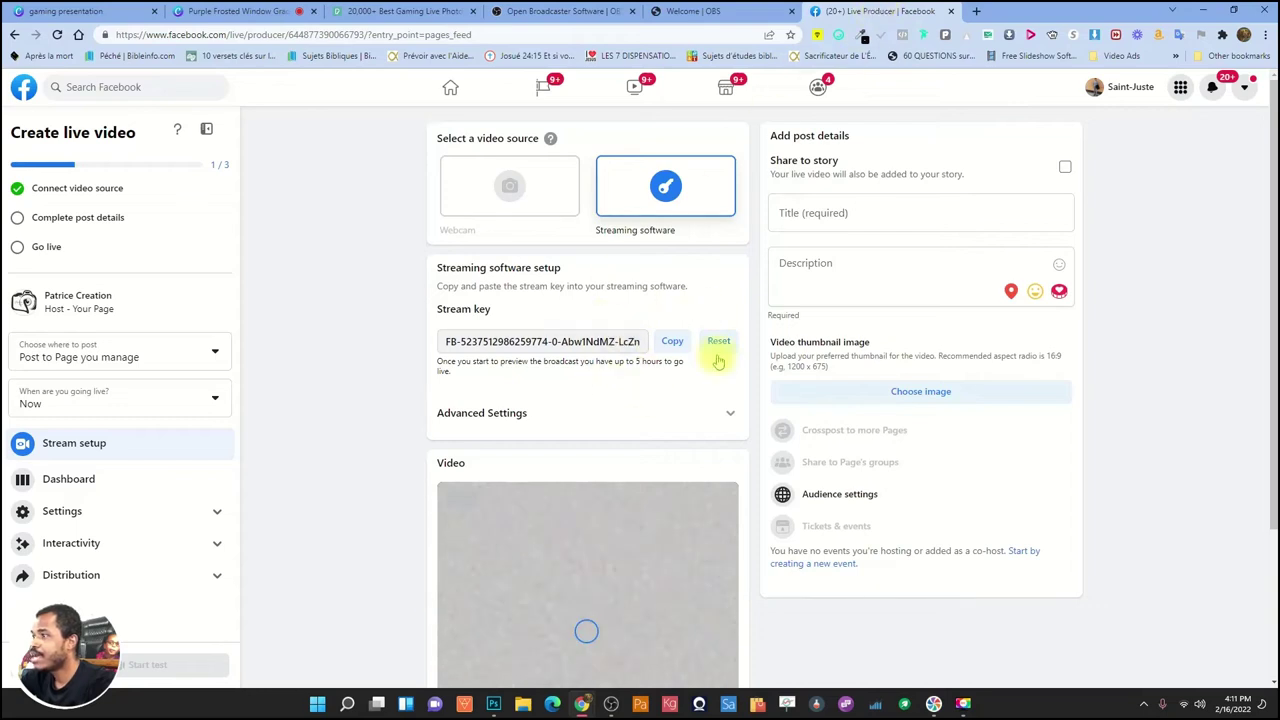
pyautogui.scroll(-2, 851, 351)
pyautogui.scroll(-1, 856, 357)
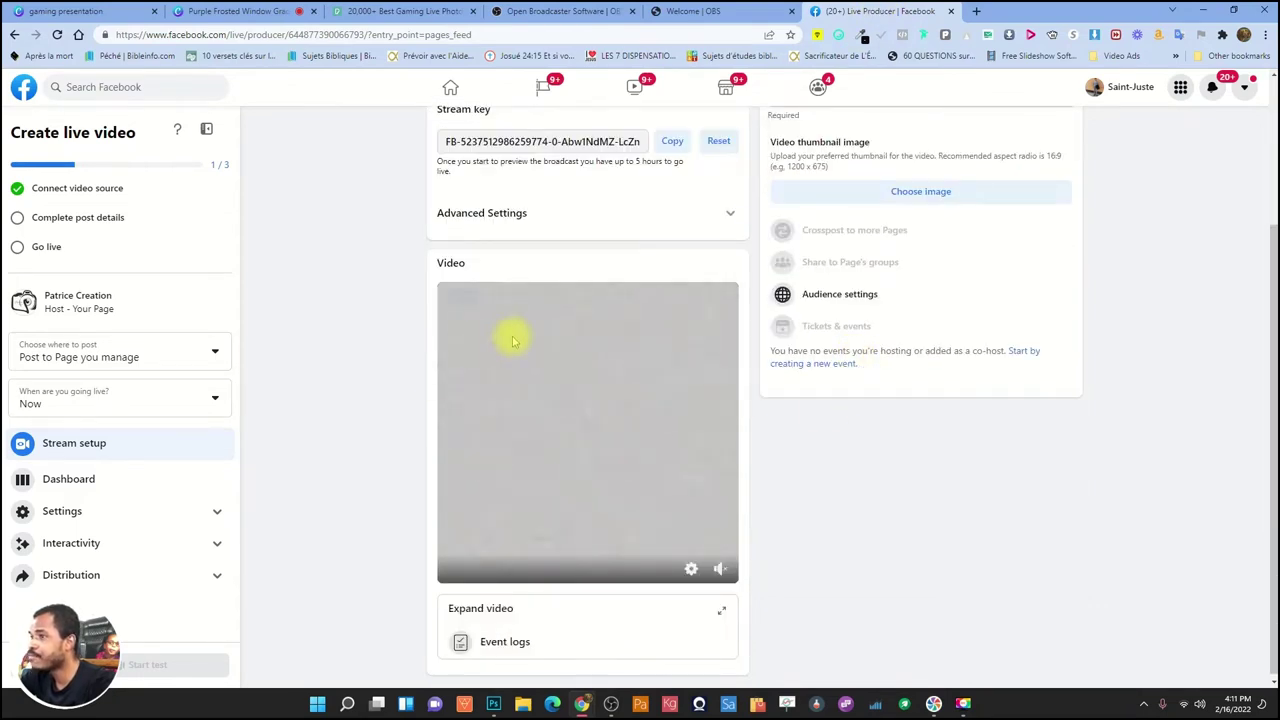
pyautogui.scroll(3, 620, 363)
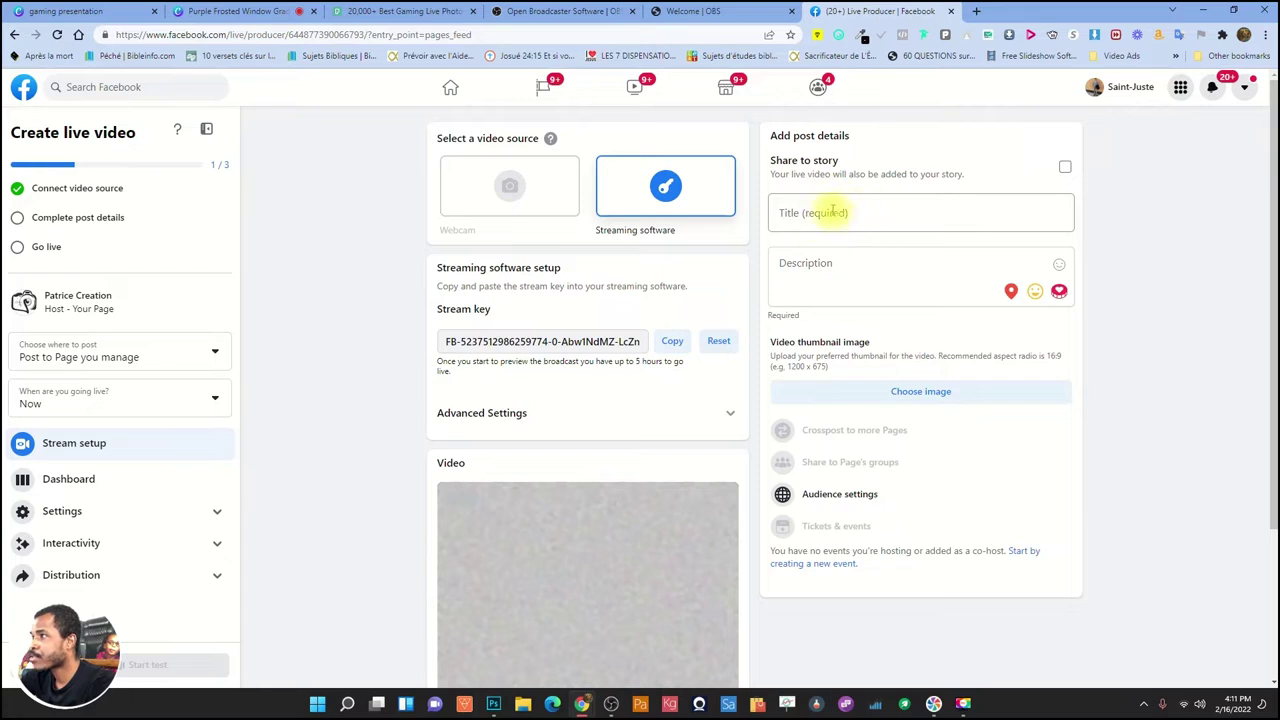
pyautogui.click(865, 206)
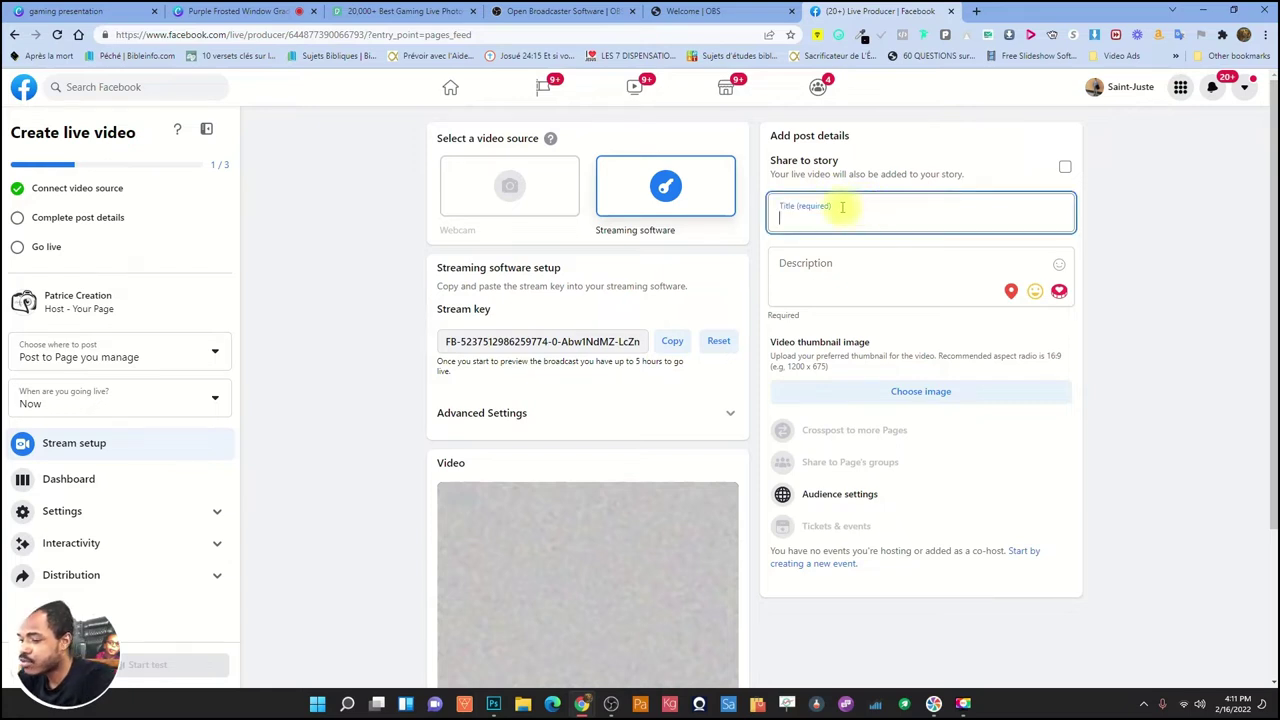
pyautogui.write('Ti')
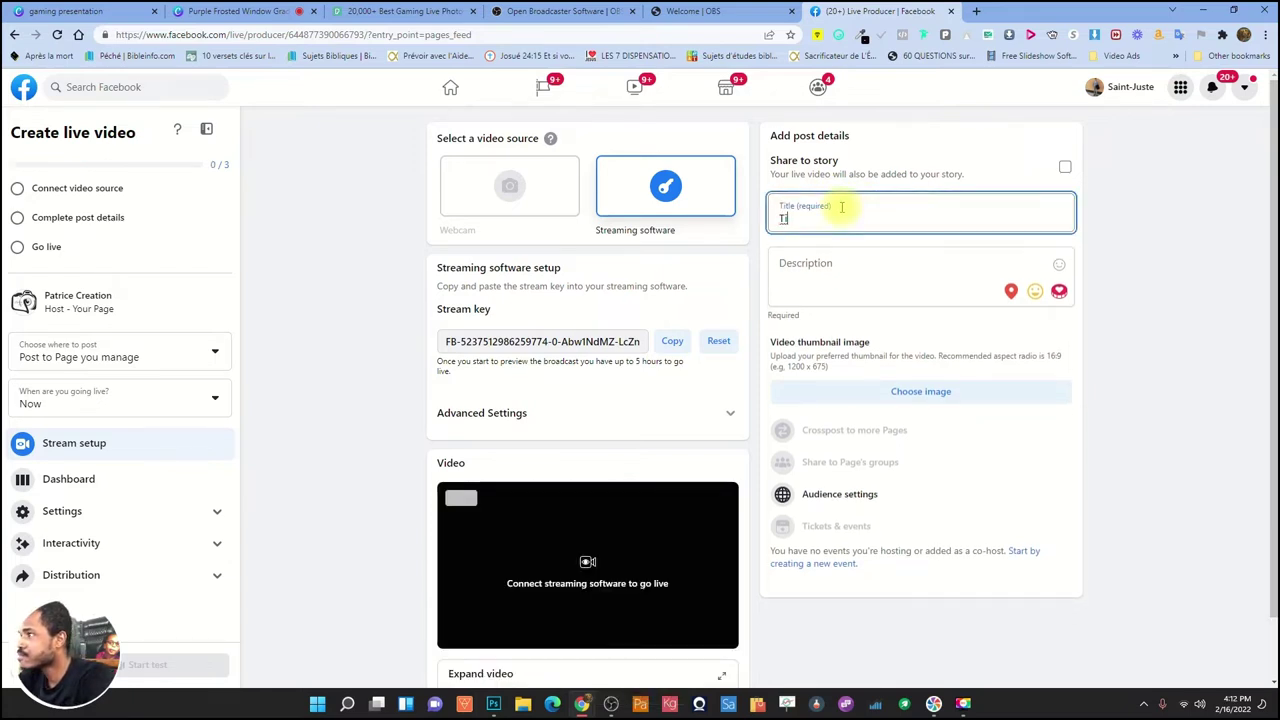
pyautogui.write('tle')
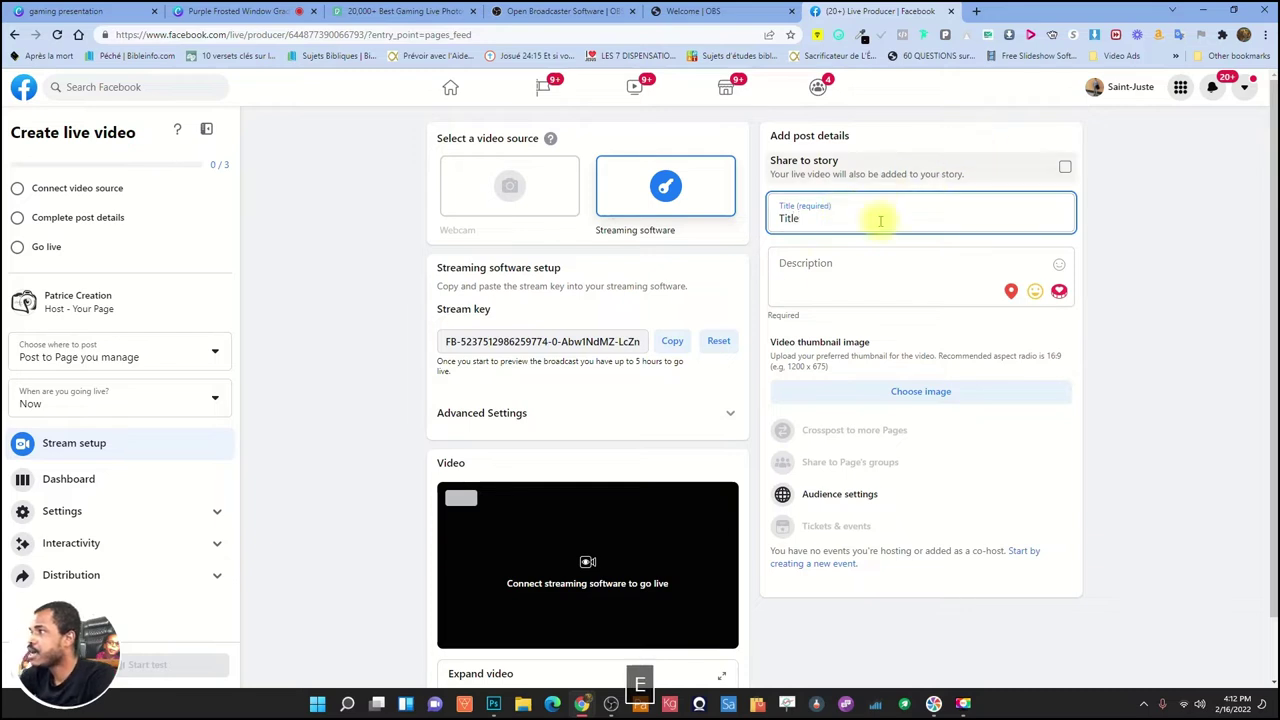
pyautogui.click(825, 267)
pyautogui.write('Des')
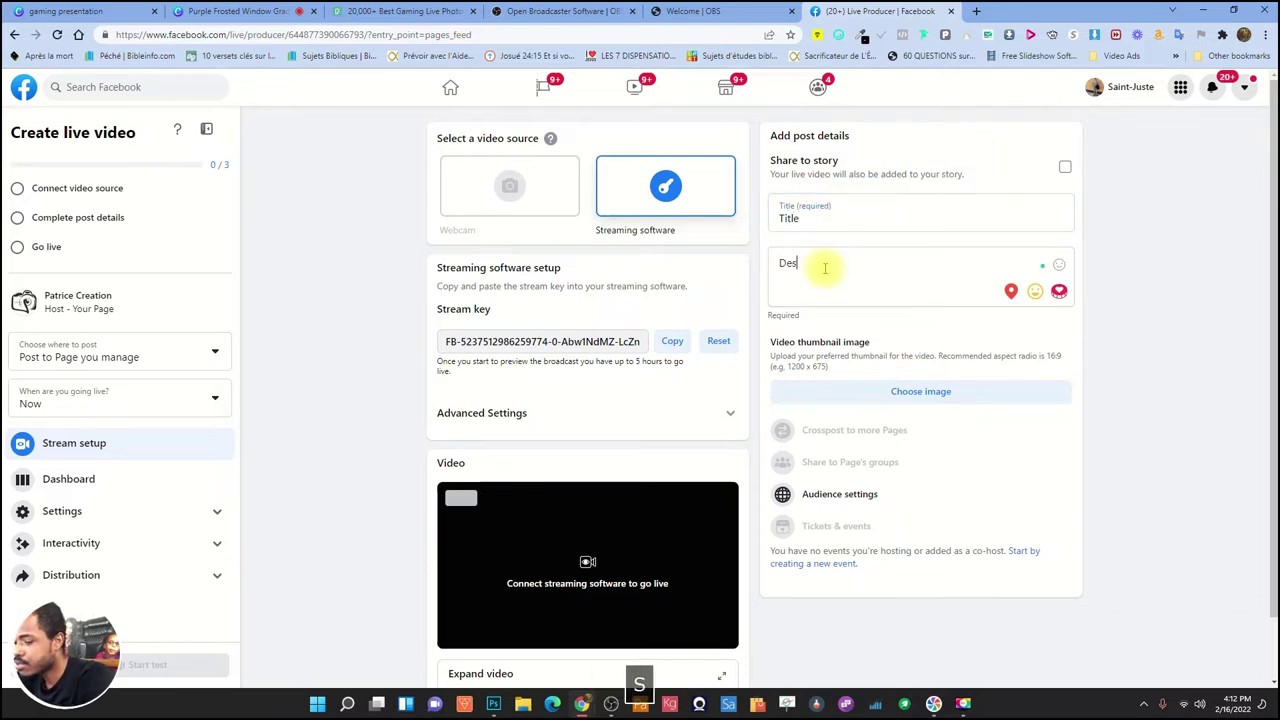
pyautogui.write('cription')
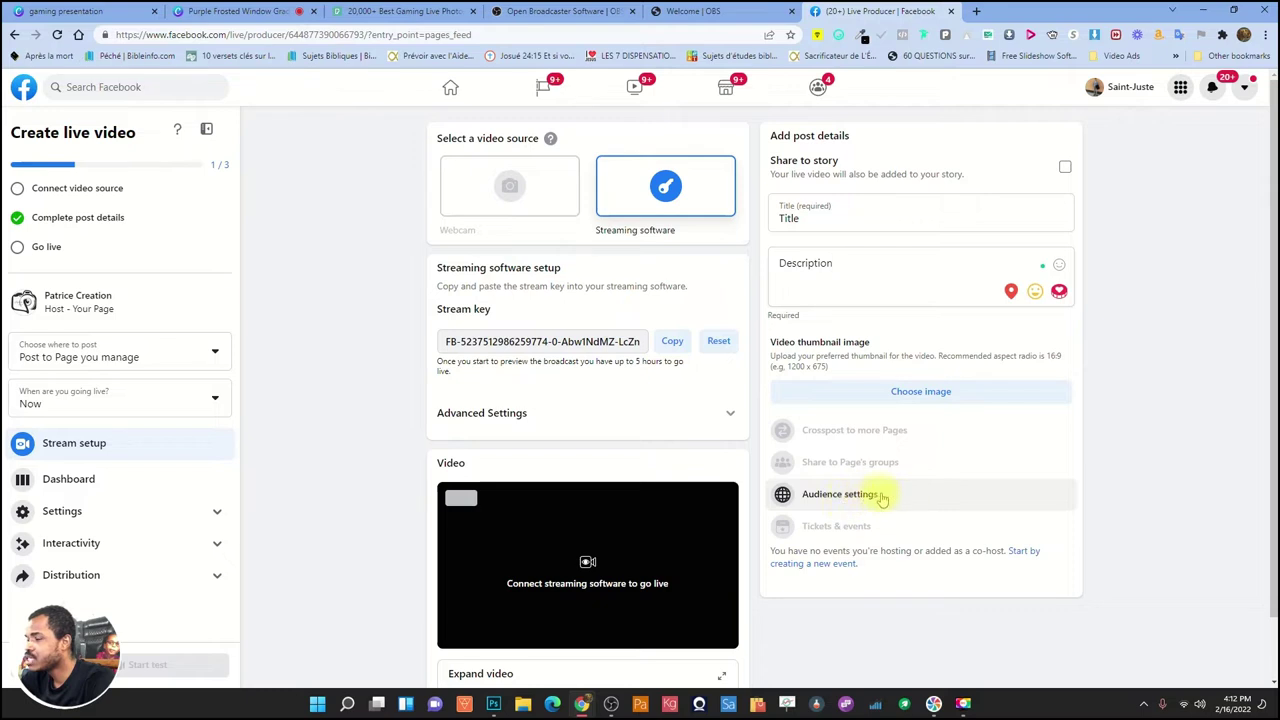
# Switch to OBS, apply the Auto-Configuration Wizard's recommended settings, and maximize the OBS window.
pyautogui.scroll(-1, 686, 486)
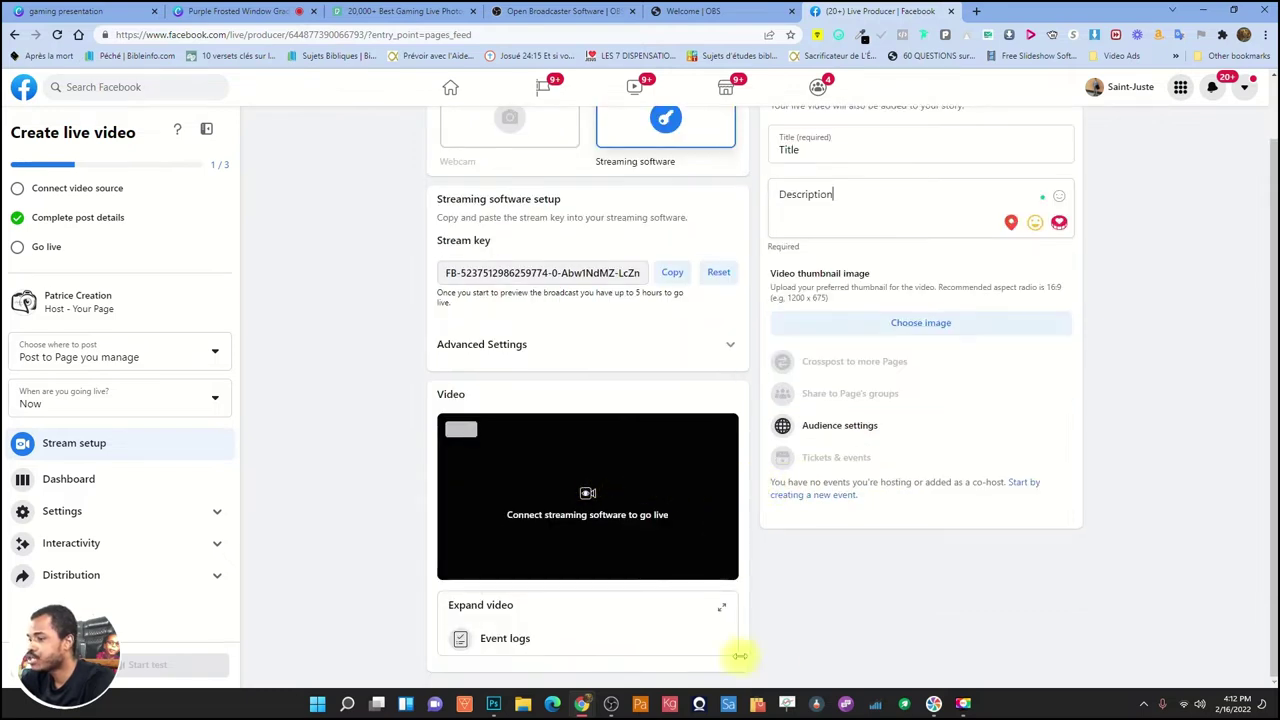
pyautogui.click(611, 703)
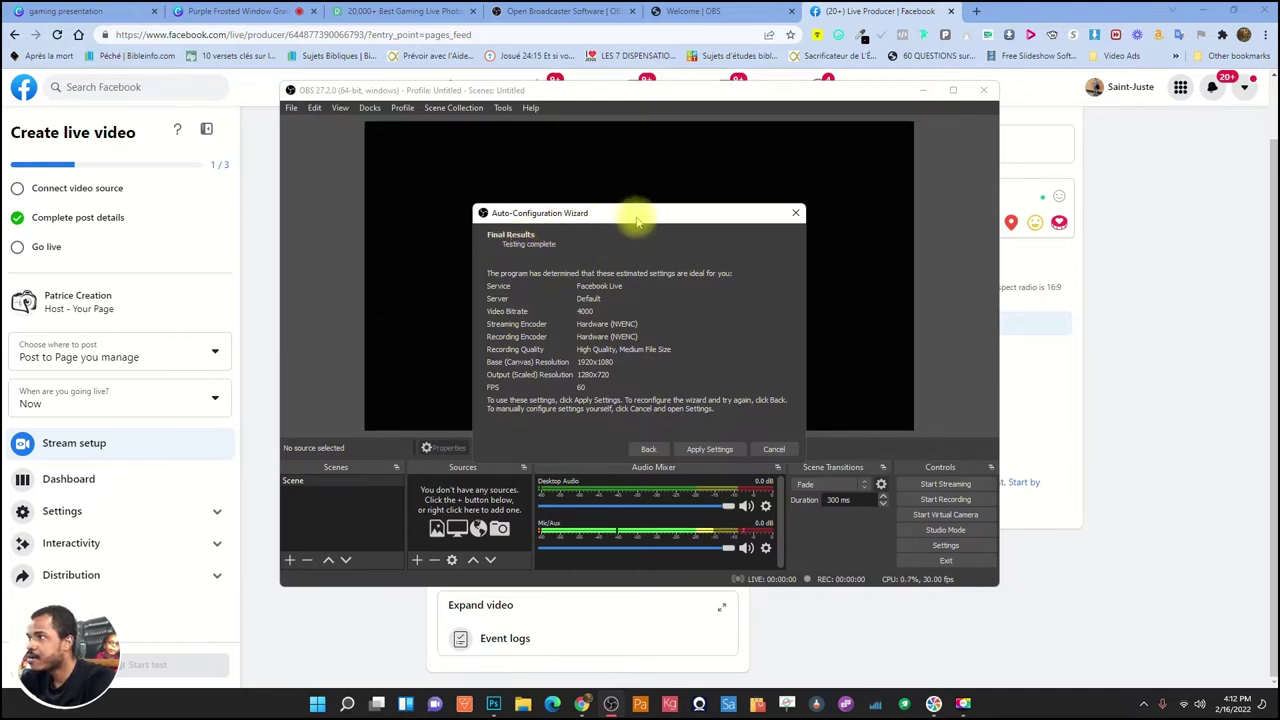
pyautogui.moveTo(637, 222); pyautogui.dragTo(584, 179)
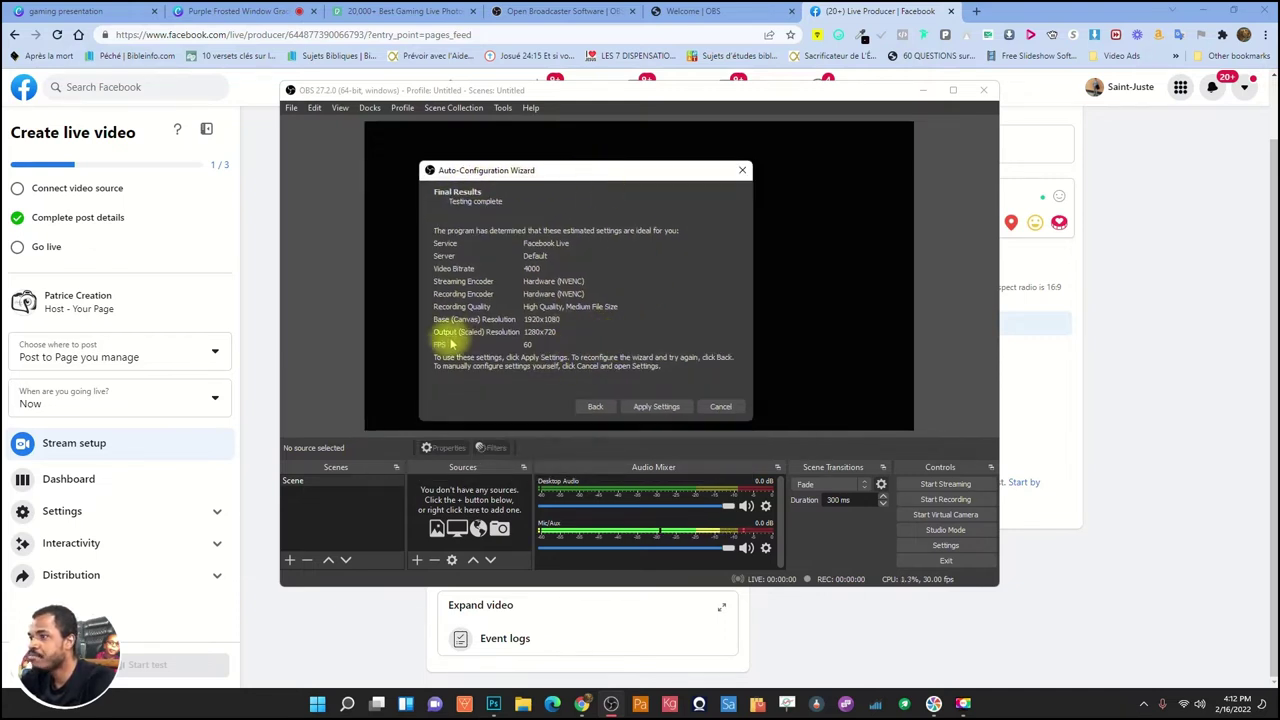
pyautogui.click(658, 408)
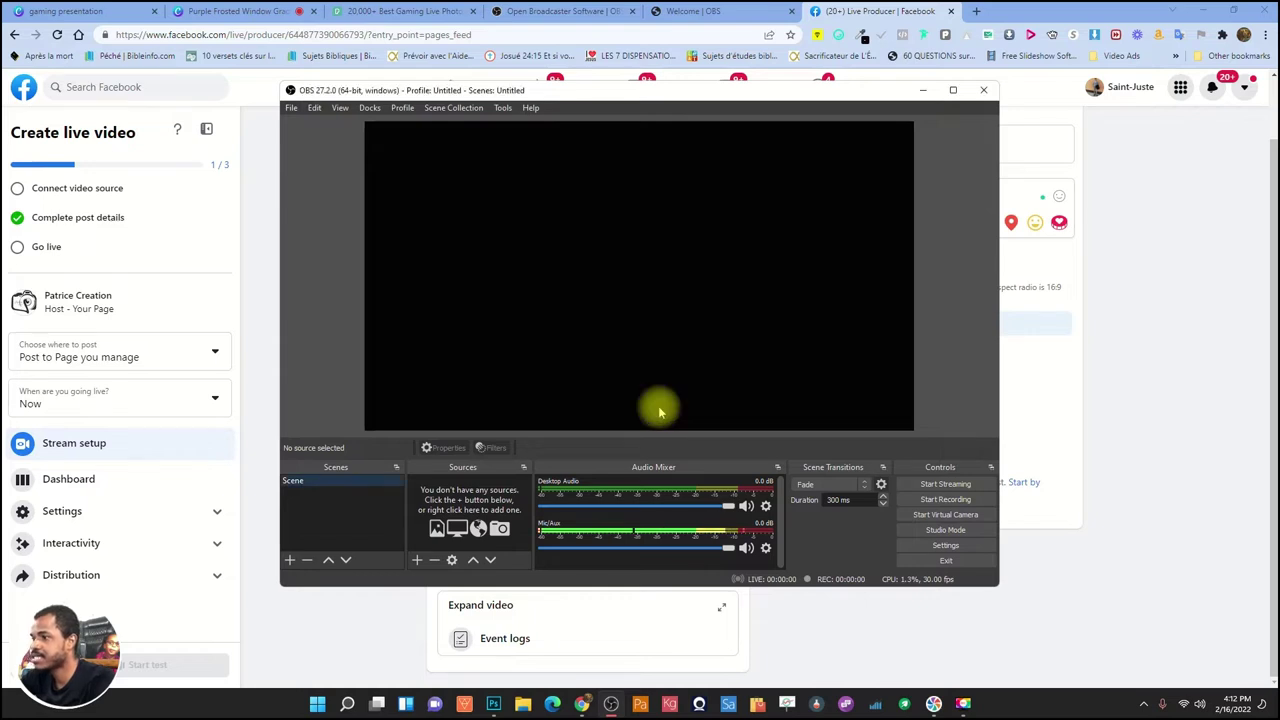
pyautogui.click(958, 91)
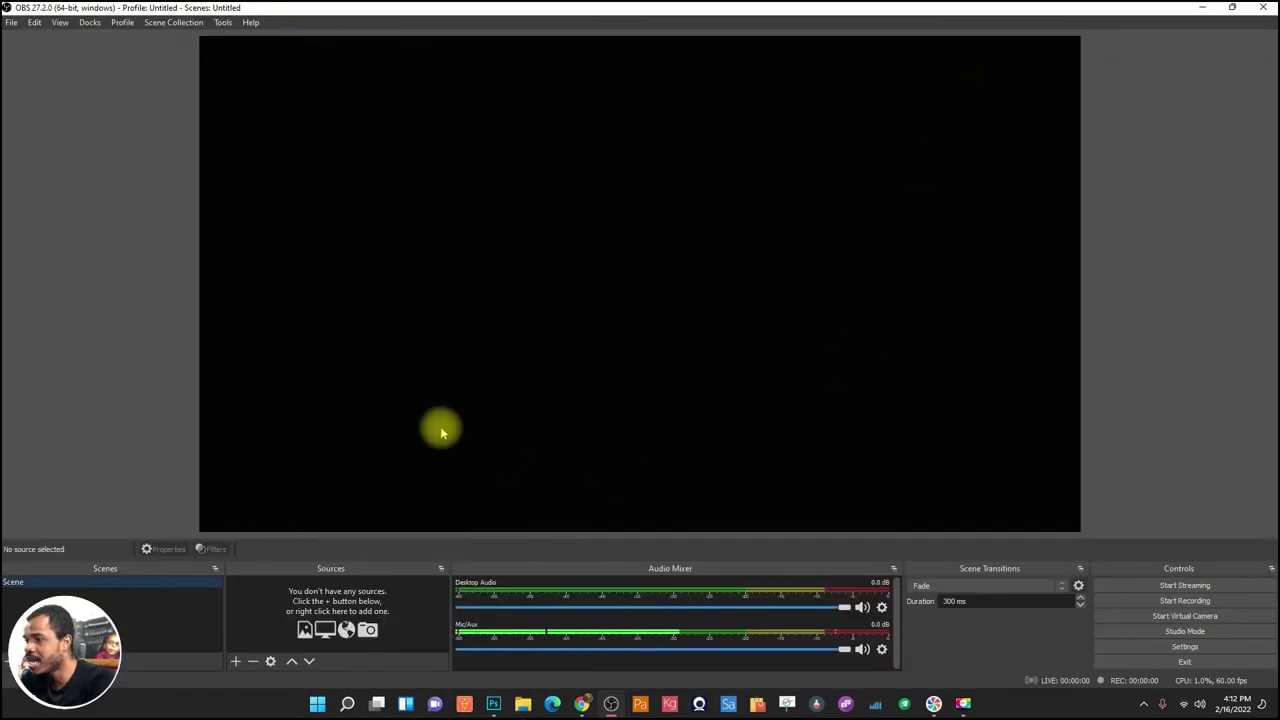
# Return to Live Producer, go to the Connect video source stage, and expand the stream's Advanced Settings.
pyautogui.click(582, 701)
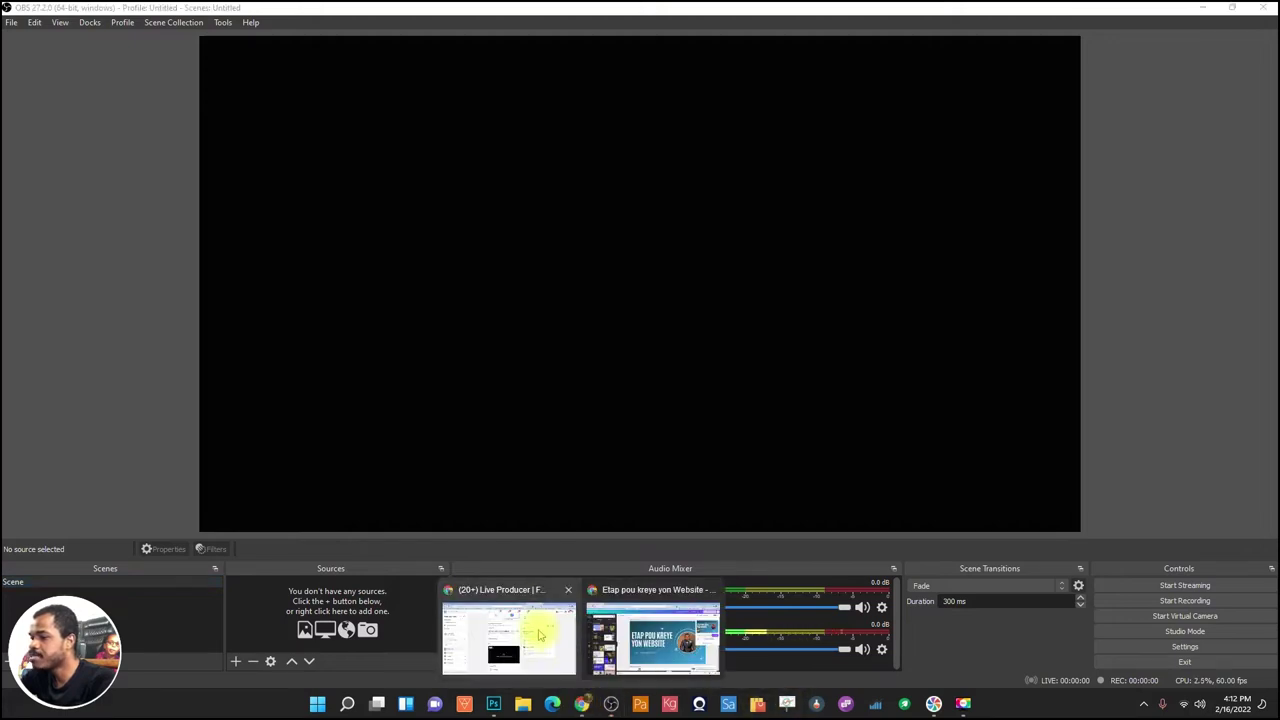
pyautogui.click(538, 634)
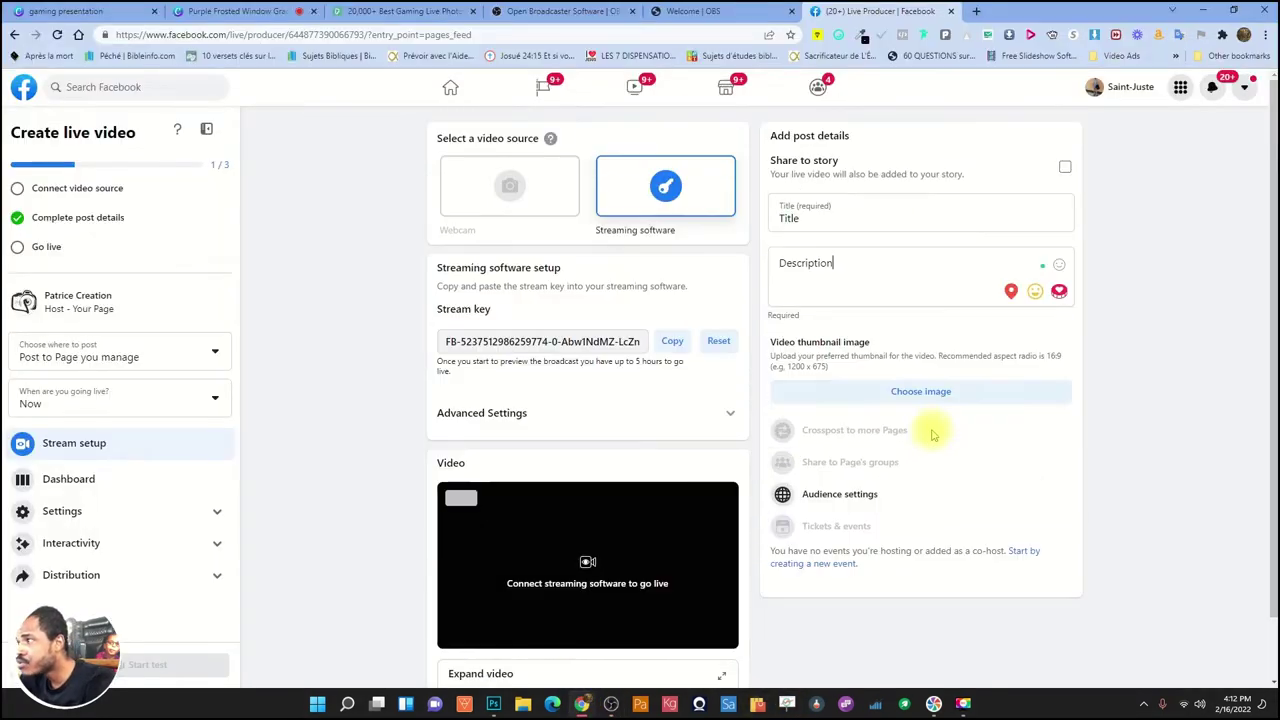
pyautogui.scroll(-1, 571, 443)
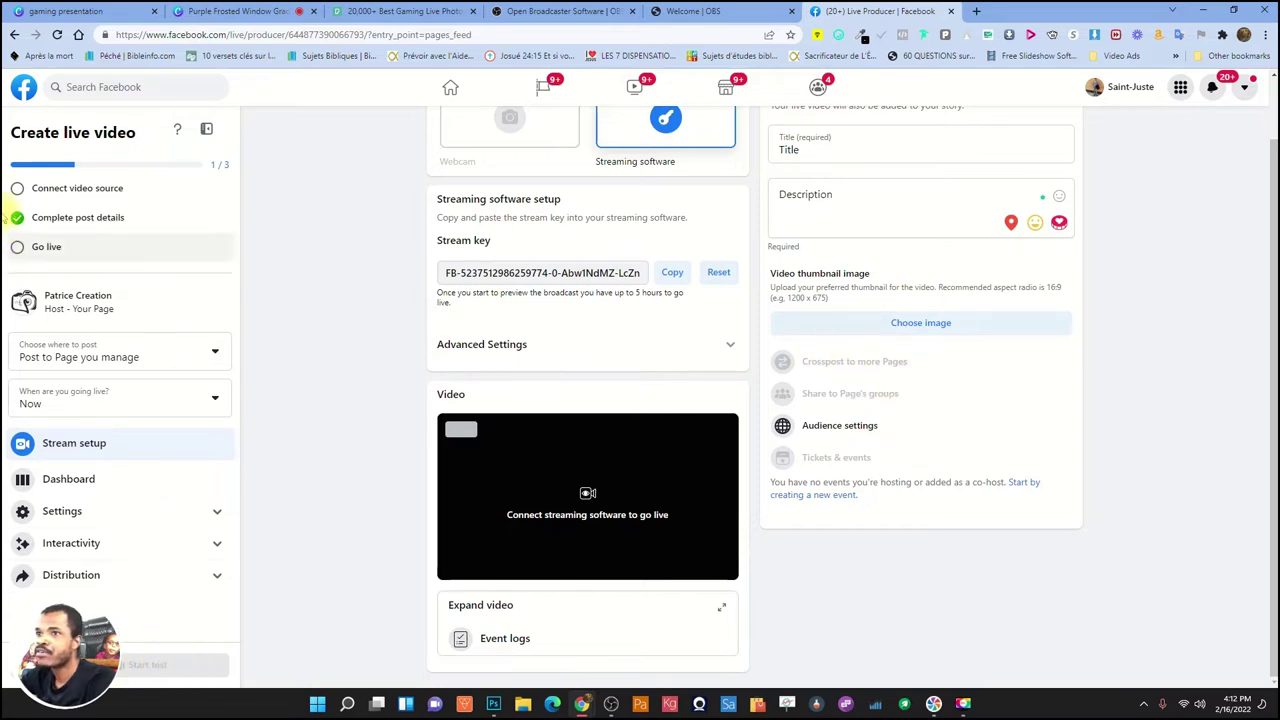
pyautogui.click(40, 192)
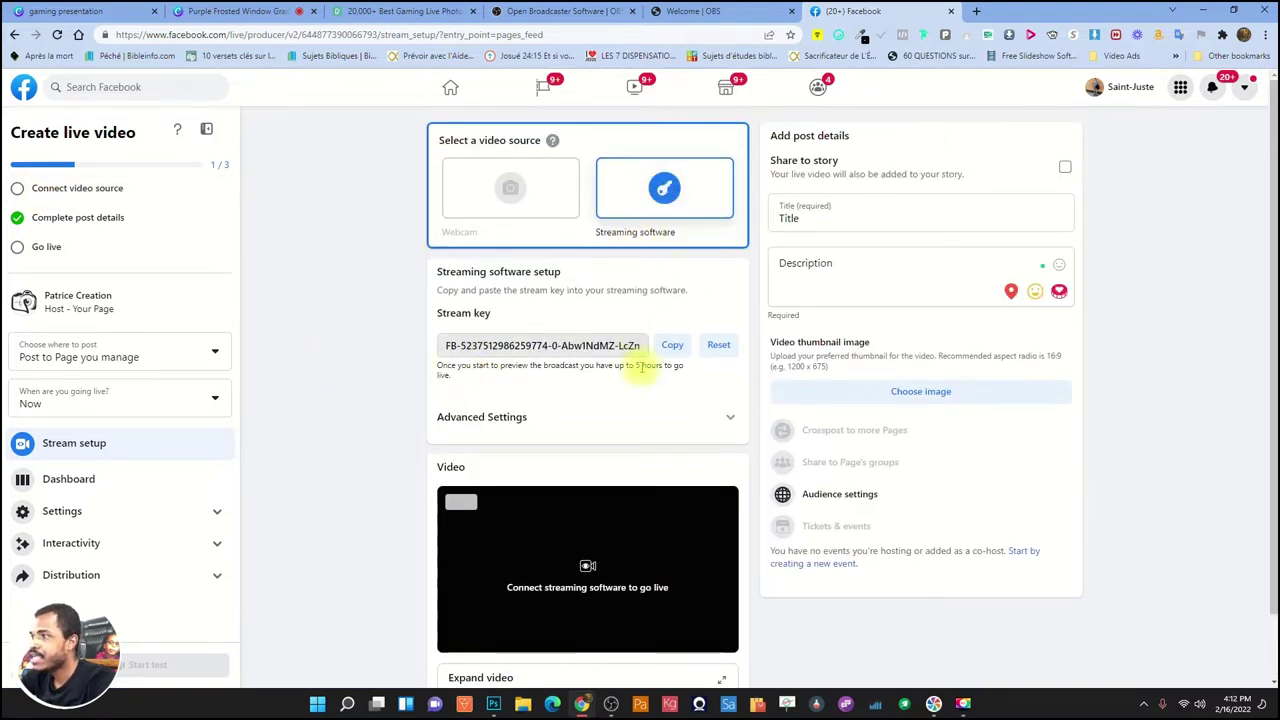
pyautogui.click(720, 413)
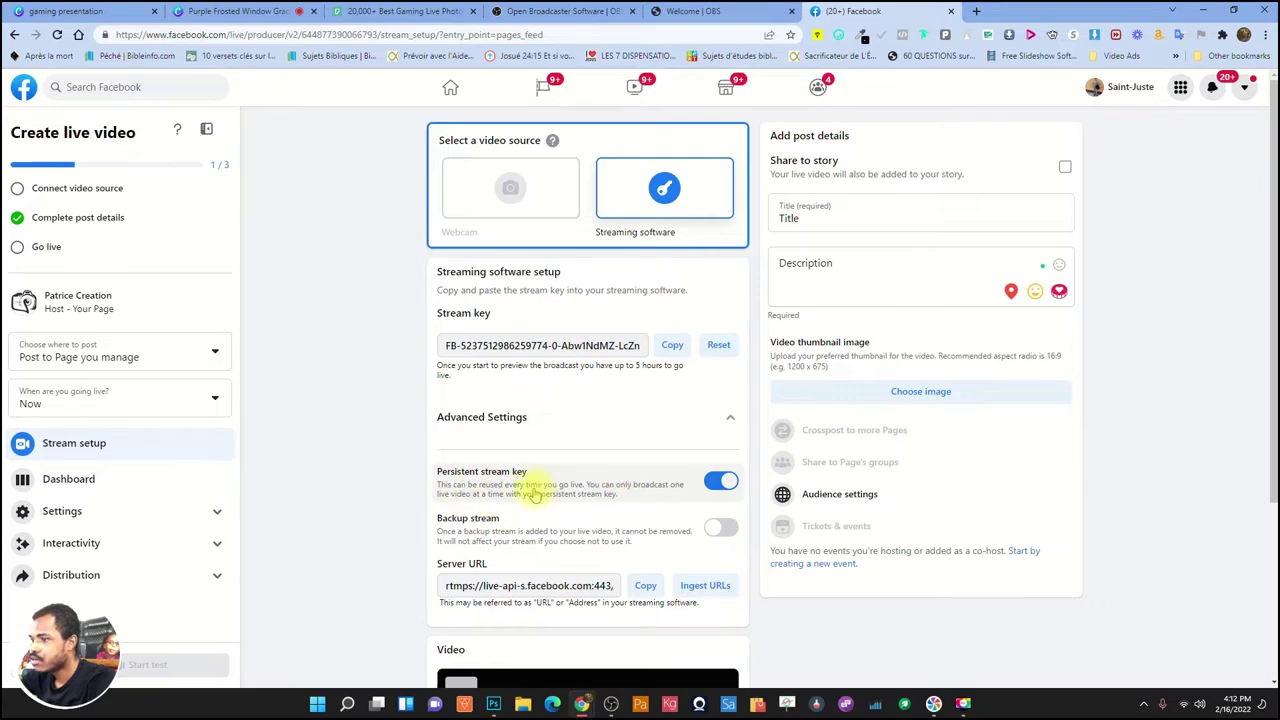
pyautogui.scroll(-3, 610, 490)
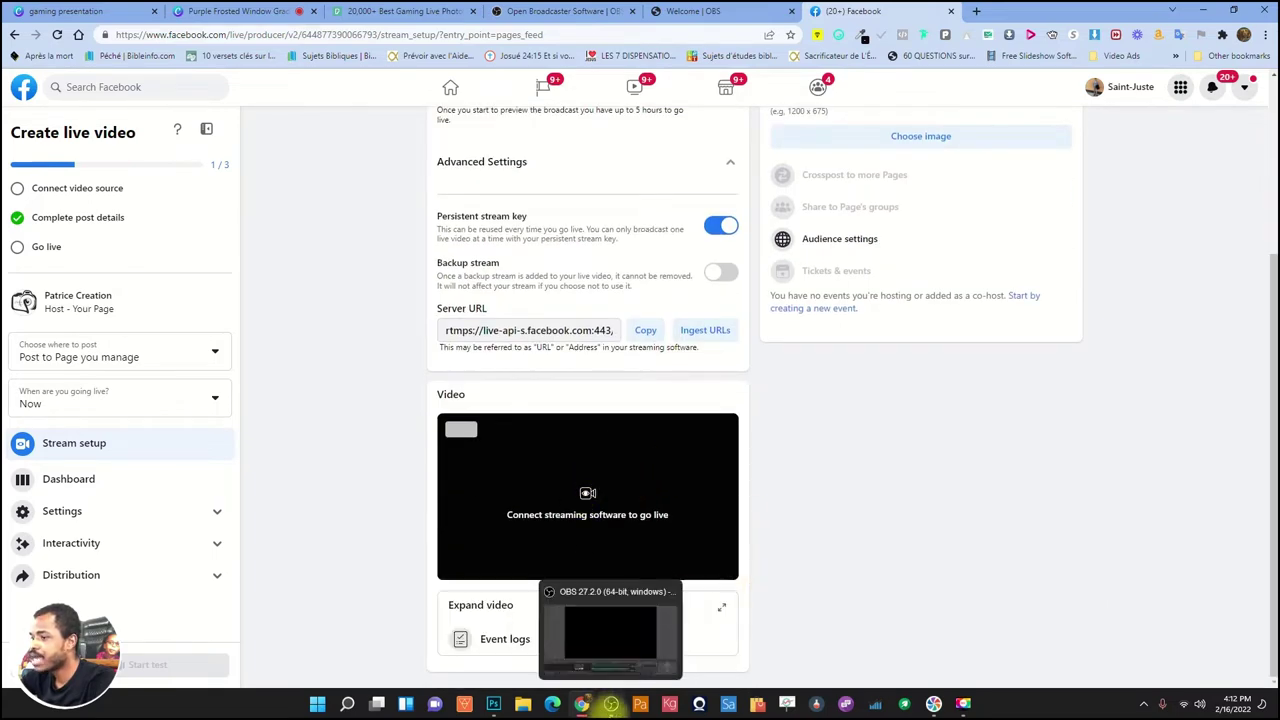
# Switch to OBS, enlarge the docks area below the preview, and check the options available for the scene.
pyautogui.click(611, 704)
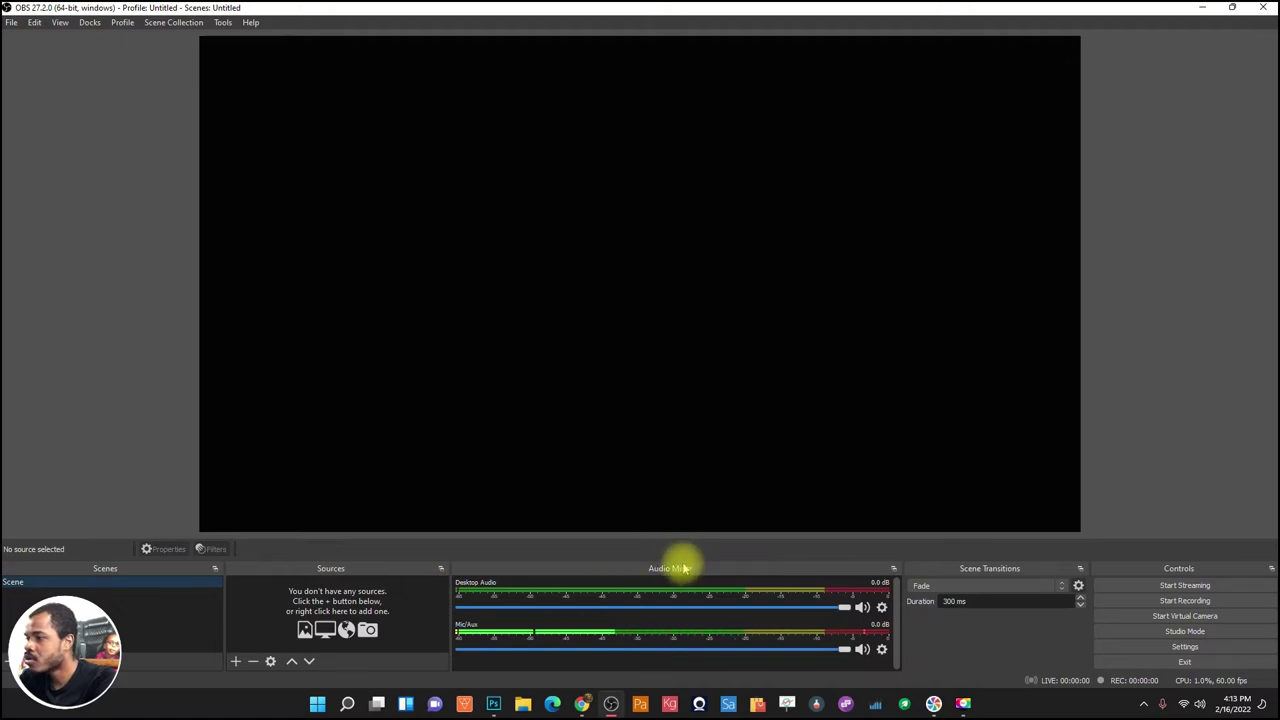
pyautogui.moveTo(680, 541); pyautogui.dragTo(680, 459)
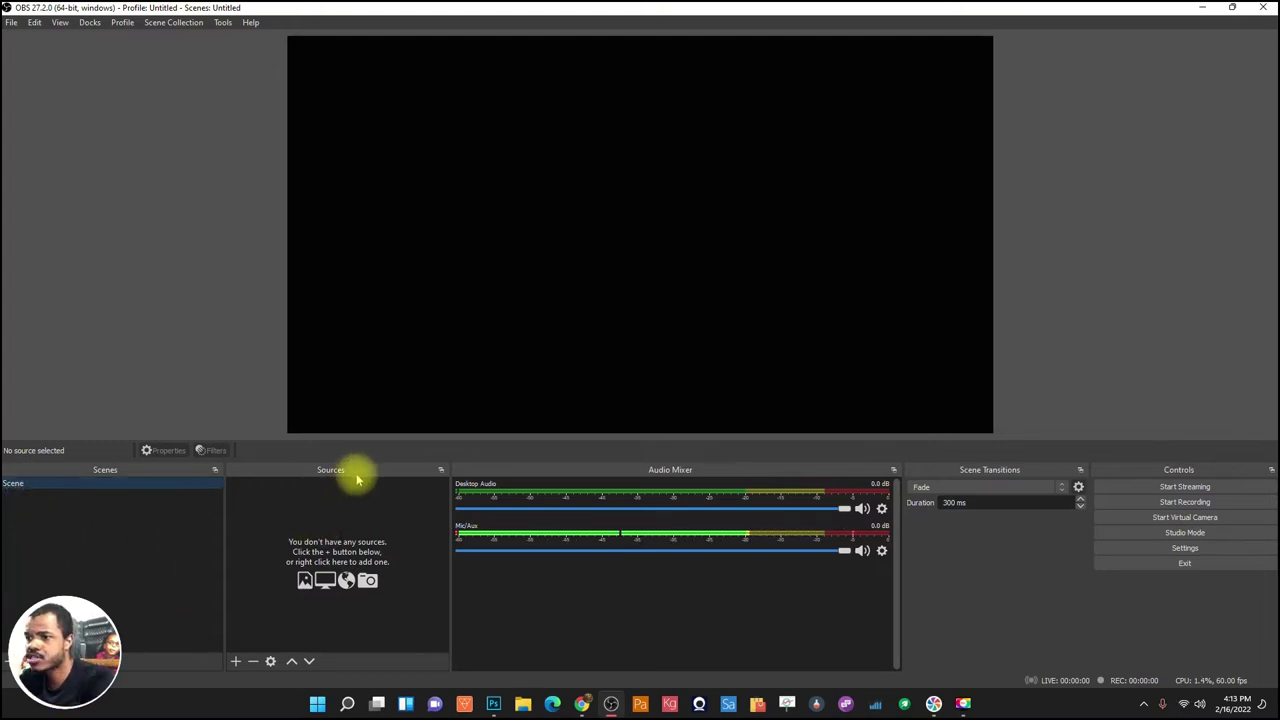
pyautogui.click(113, 487)
pyautogui.rightClick(114, 488)
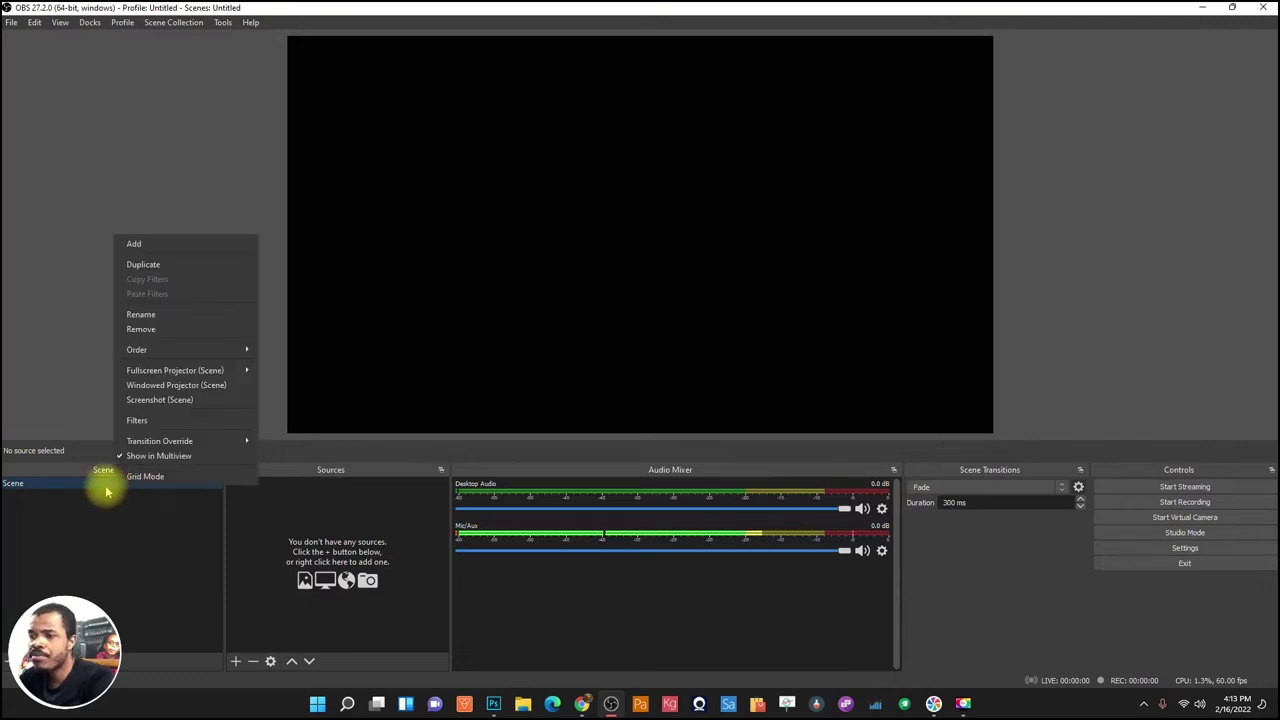
pyautogui.click(70, 486)
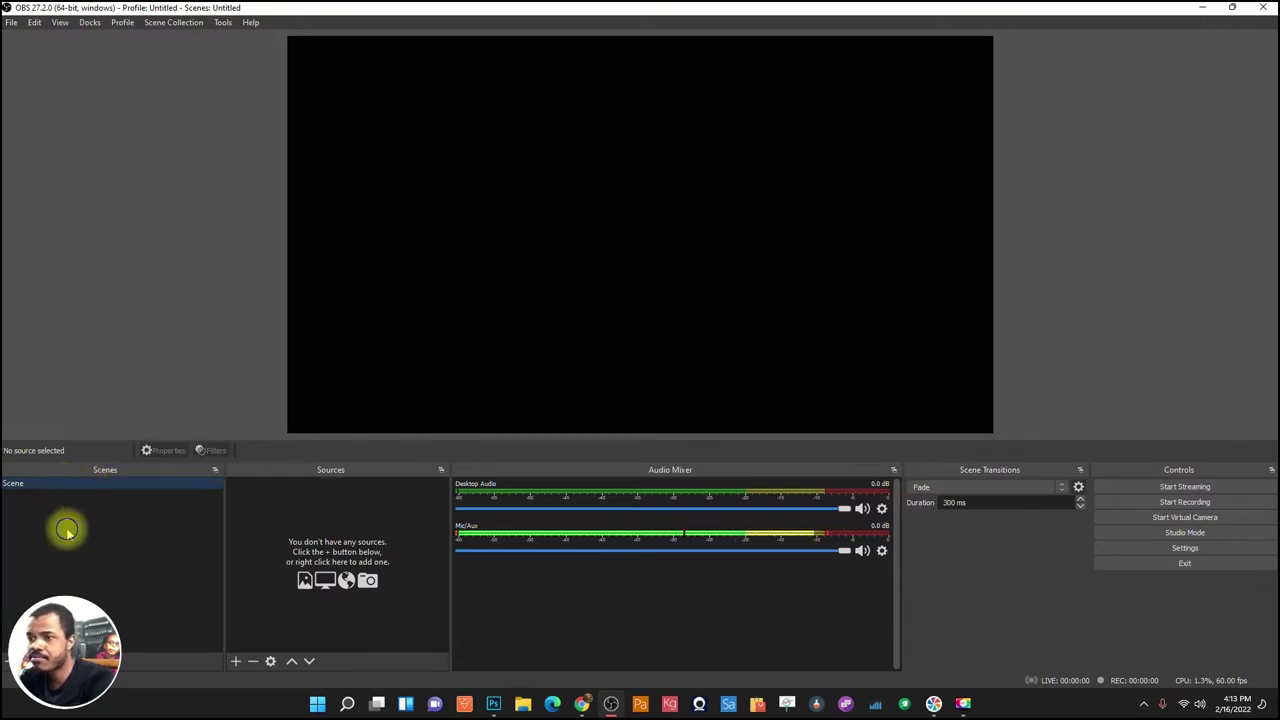
# Rename the existing scene as Main Scene.
pyautogui.rightClick(72, 489)
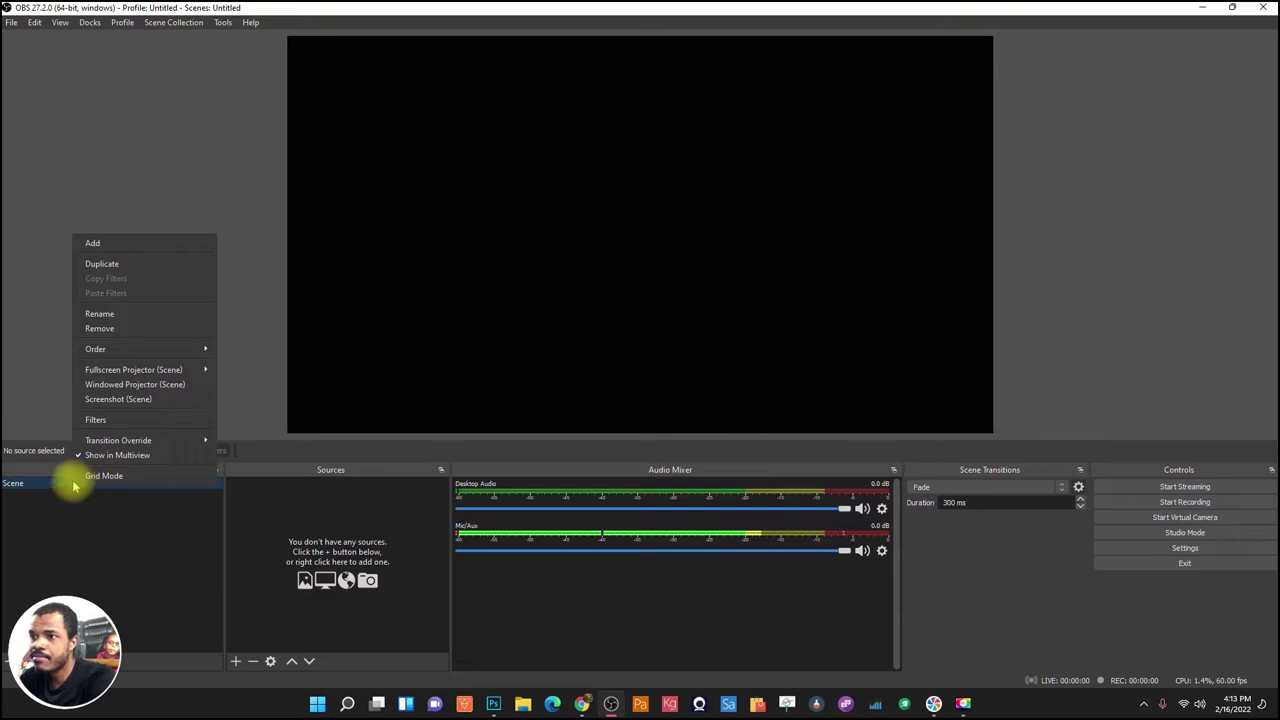
pyautogui.click(111, 316)
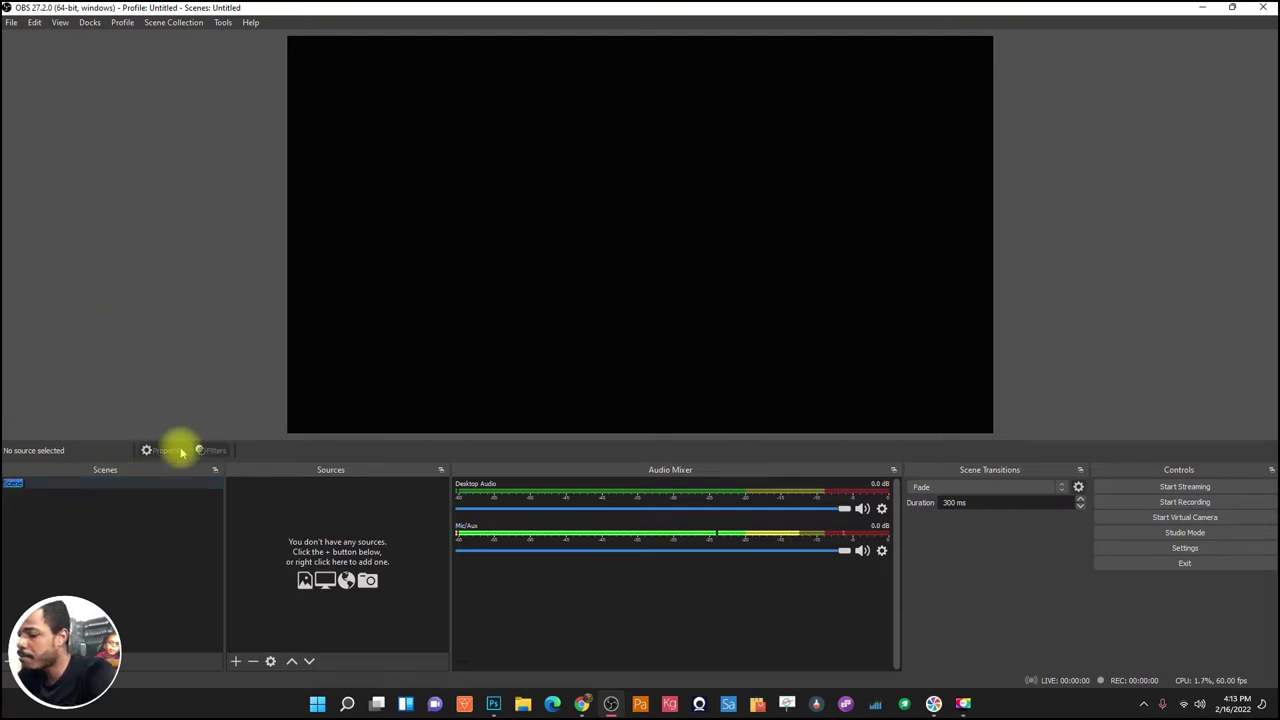
pyautogui.write('Main ')
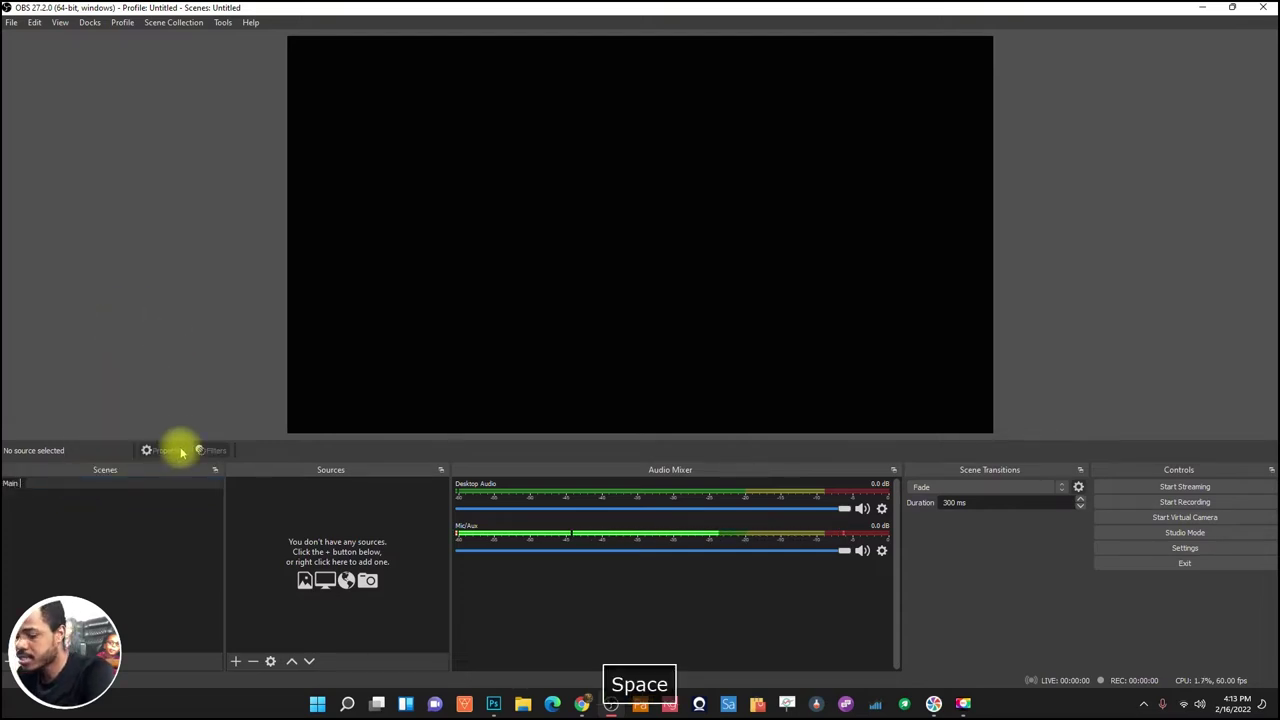
pyautogui.write('Sc')
pyautogui.press('Return')
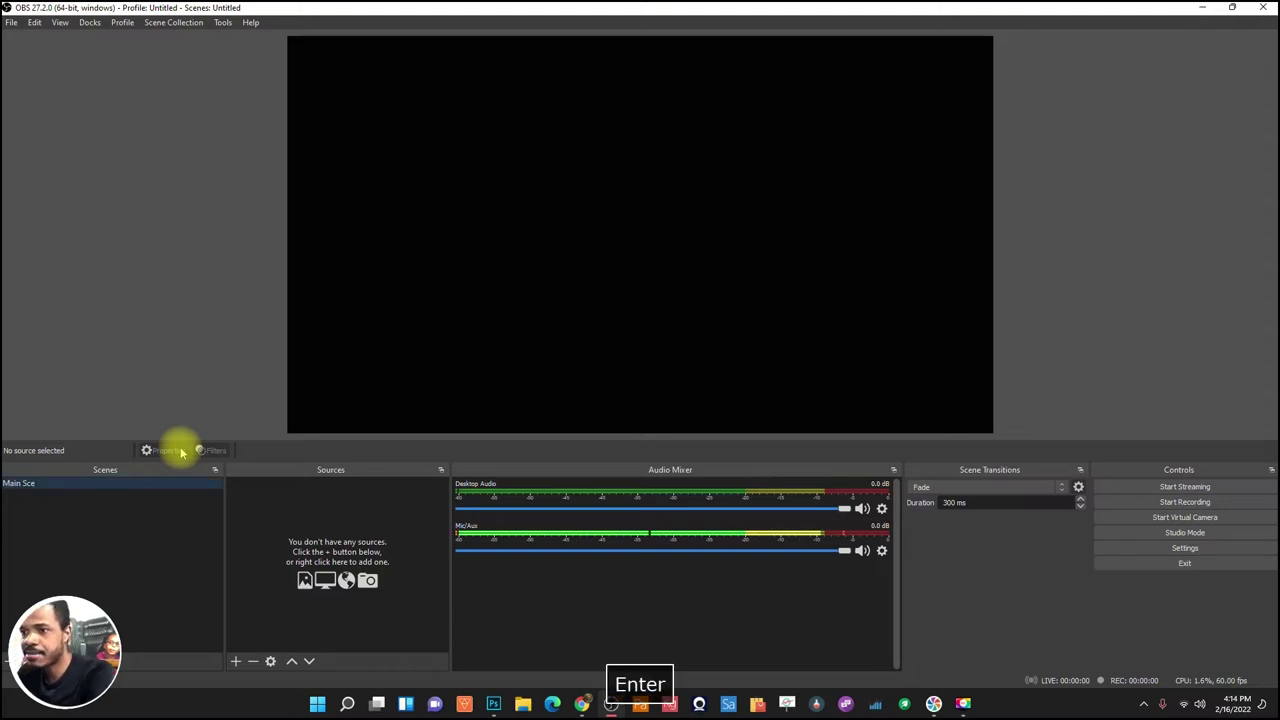
pyautogui.rightClick(30, 482)
pyautogui.click(89, 312)
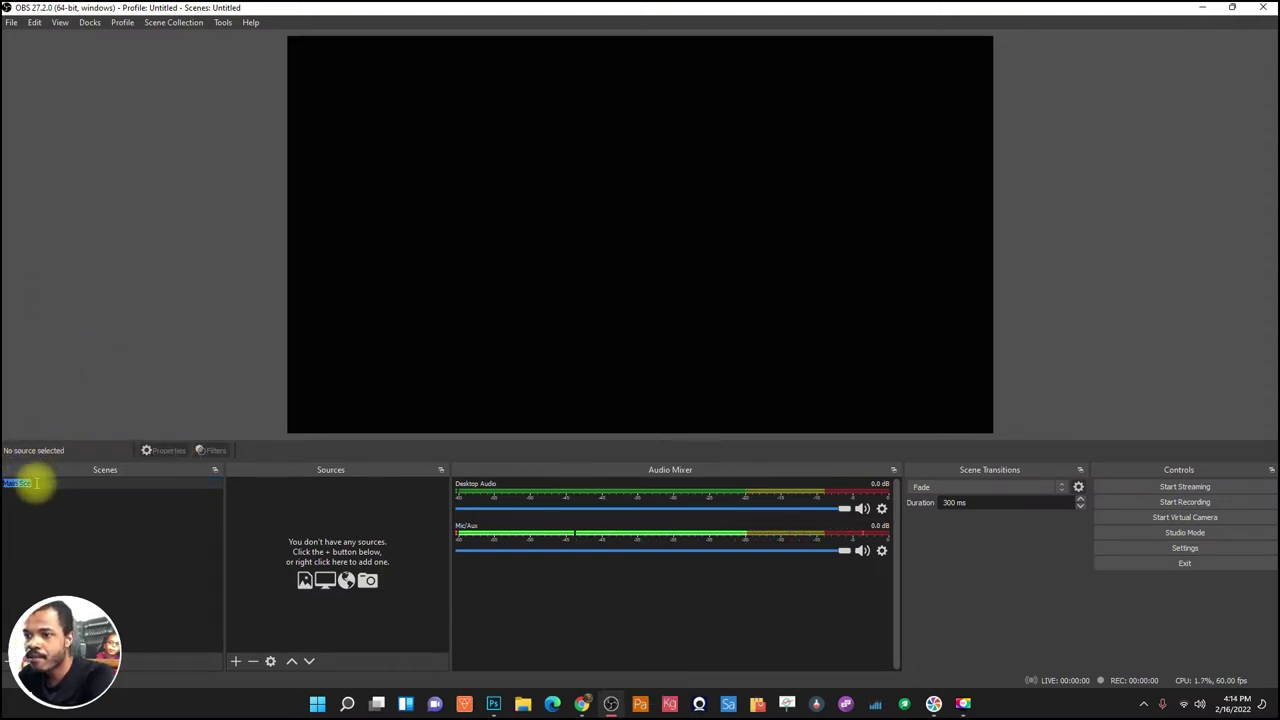
pyautogui.write('n')
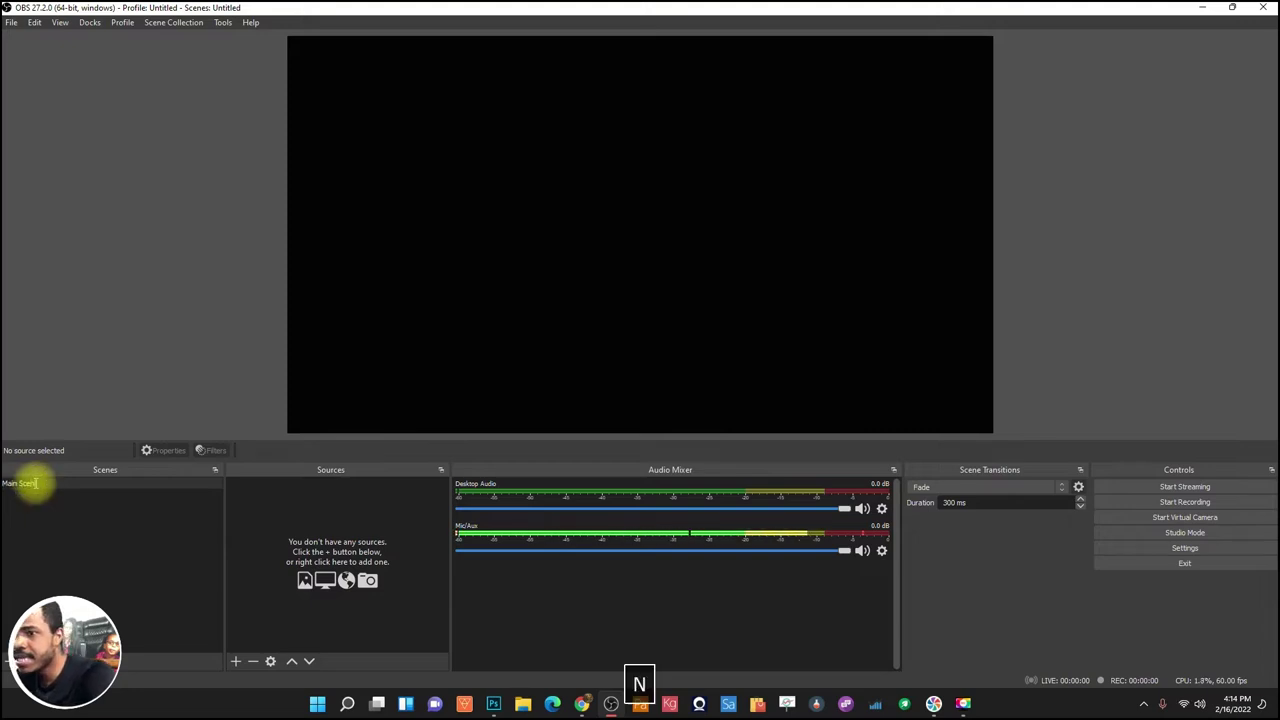
pyautogui.write('e')
pyautogui.press('Return')
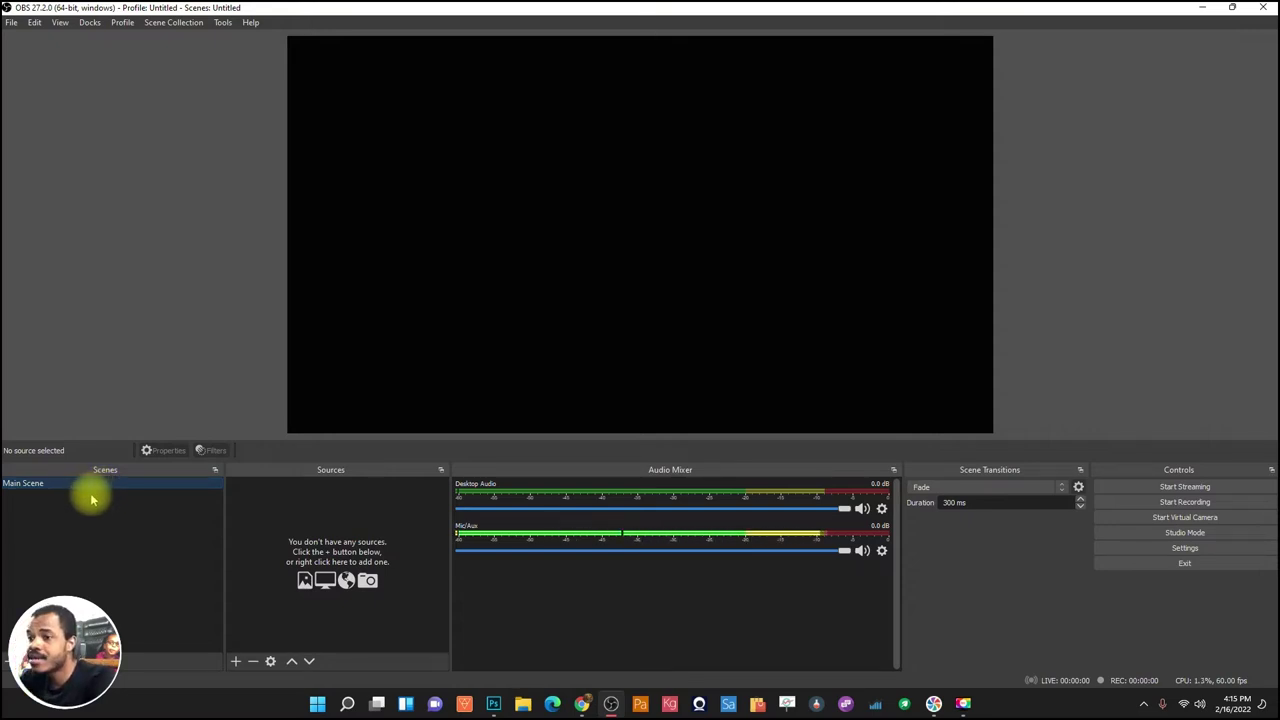
pyautogui.click(98, 485)
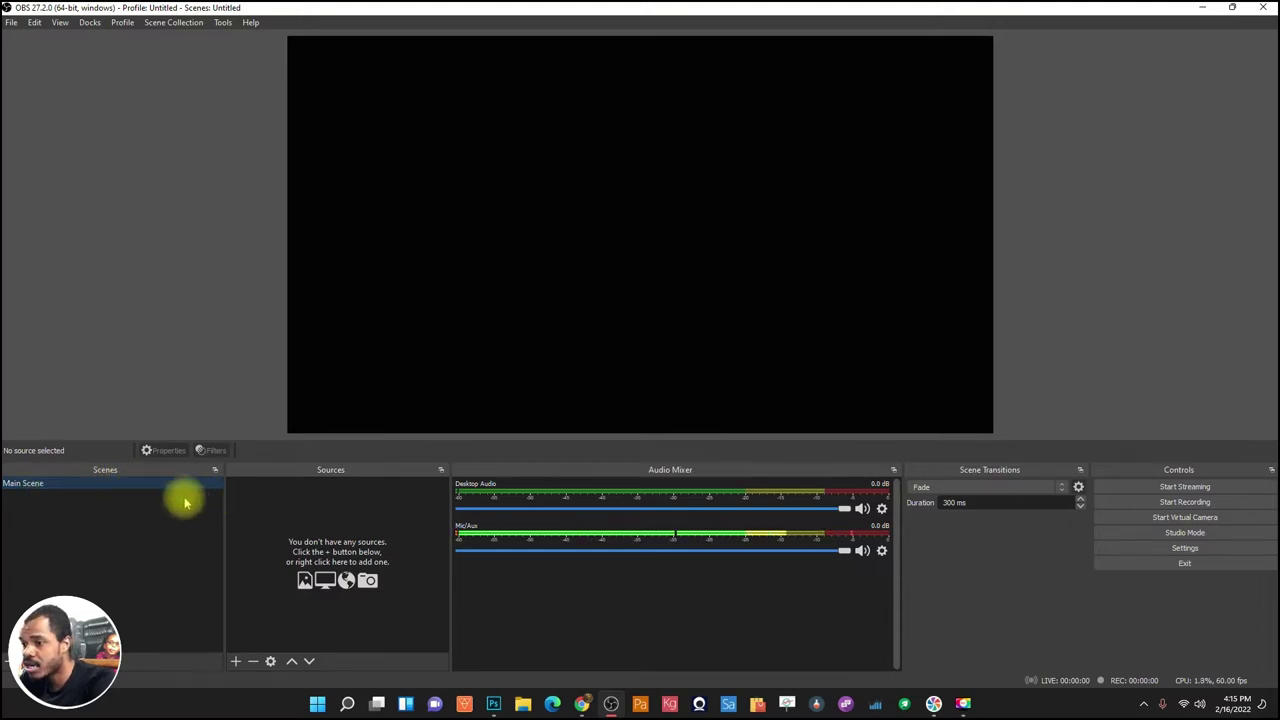
pyautogui.click(237, 660)
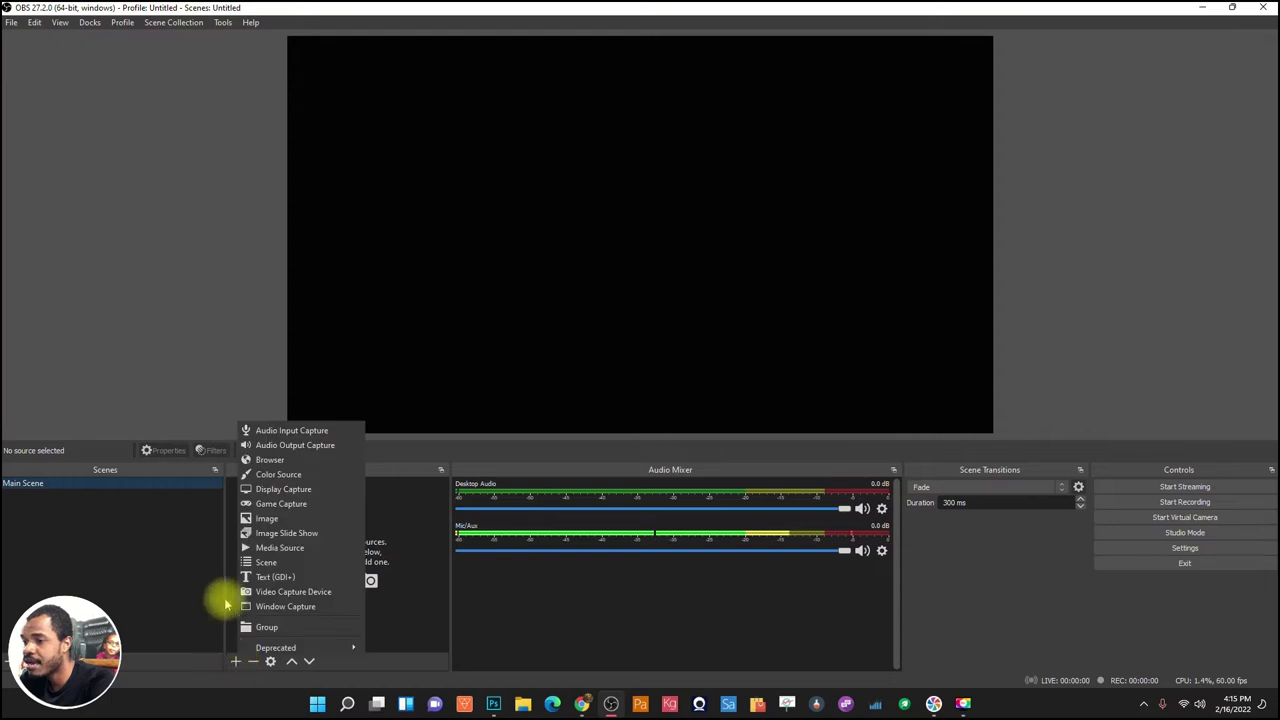
pyautogui.click(292, 537)
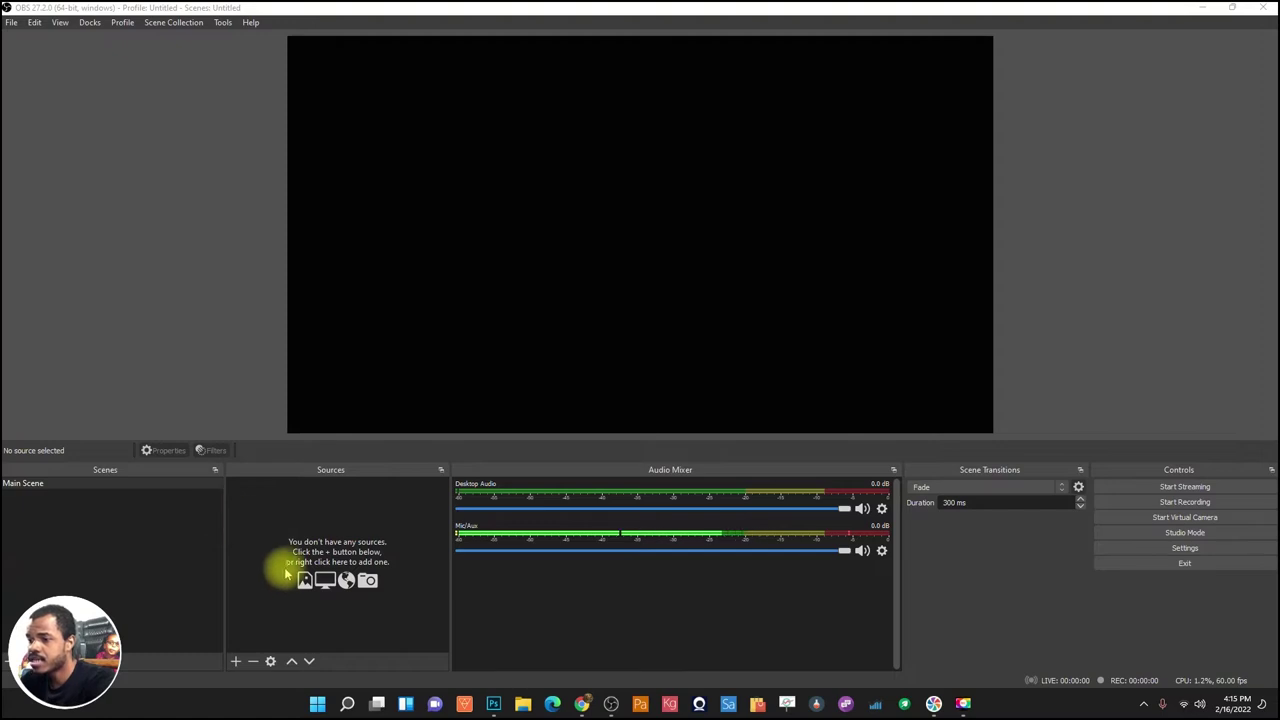
# Add a new Video Capture Device source named Main Cam to the Main Scene.
pyautogui.click(236, 661)
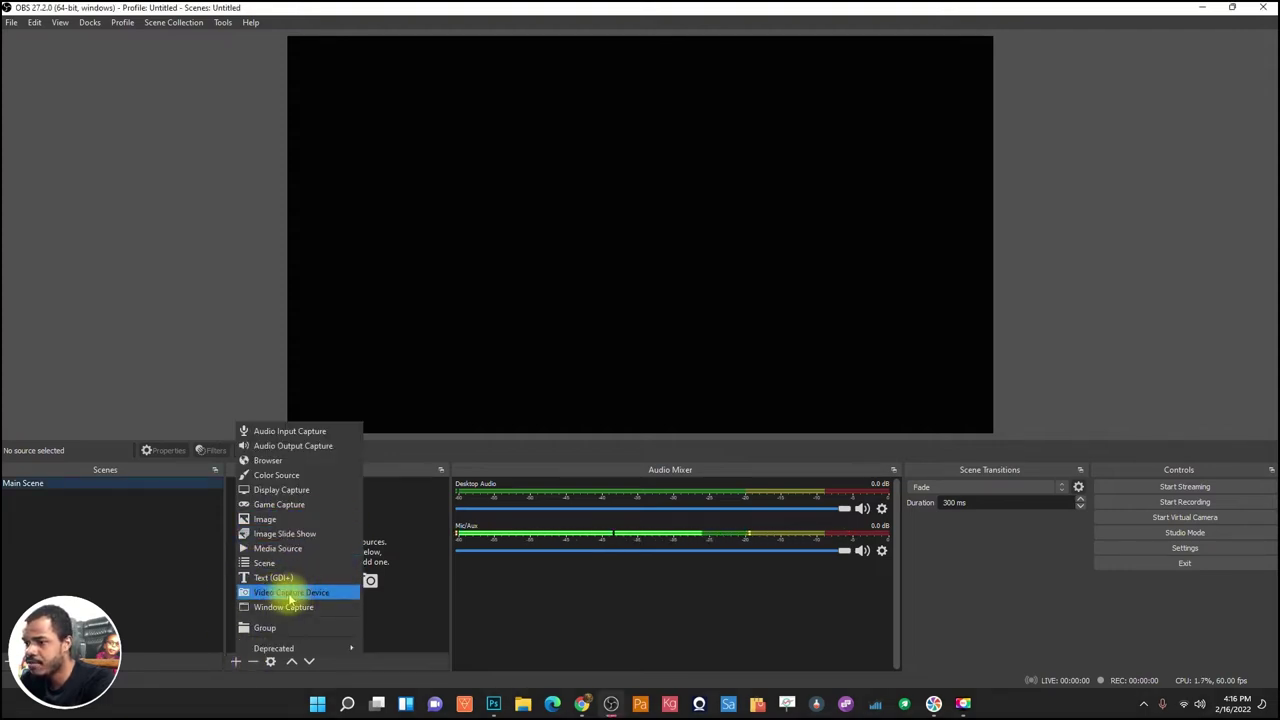
pyautogui.click(295, 593)
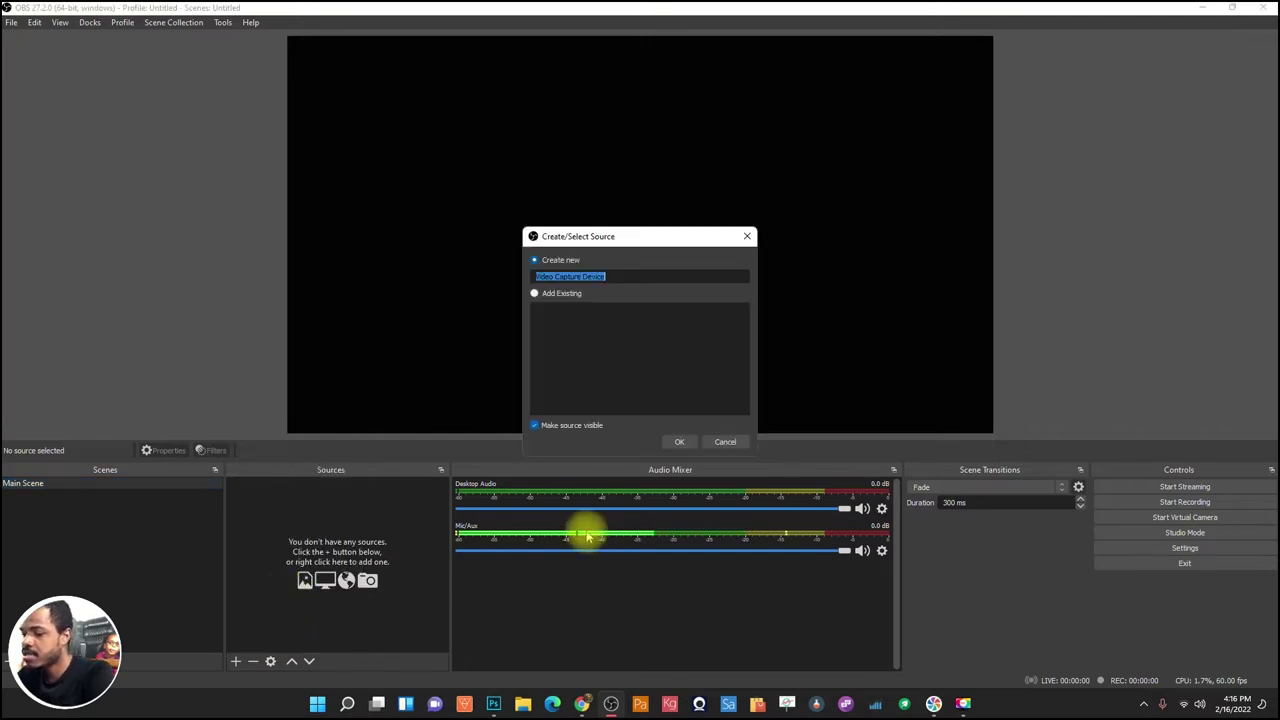
pyautogui.write('Camer')
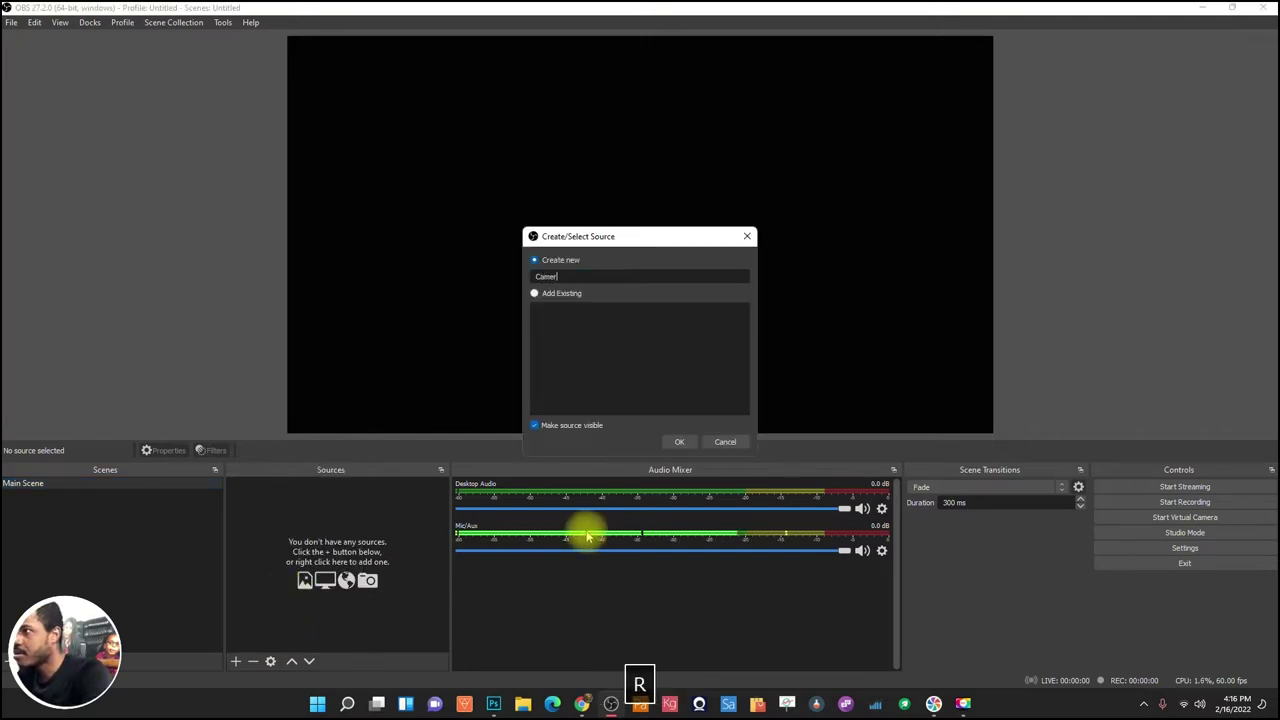
pyautogui.press('BackSpace')
pyautogui.press('BackSpace')
pyautogui.press('BackSpace')
pyautogui.write('Ma')
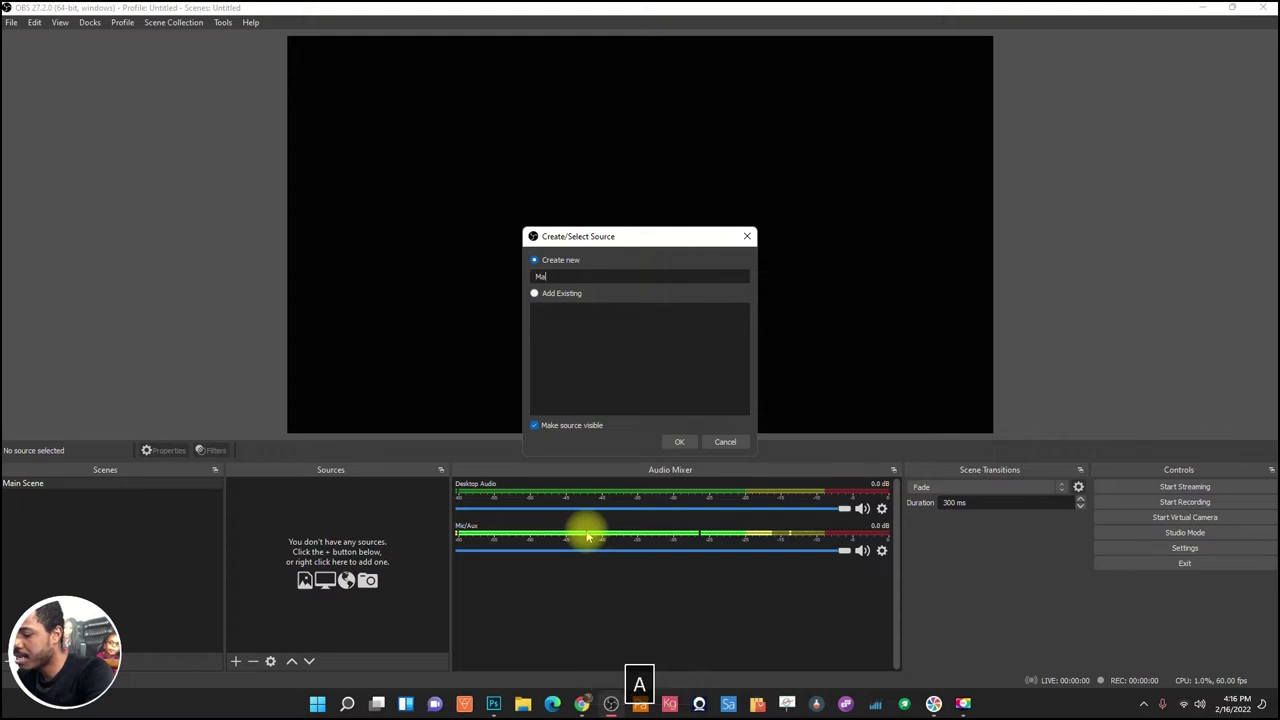
pyautogui.write('in Cam')
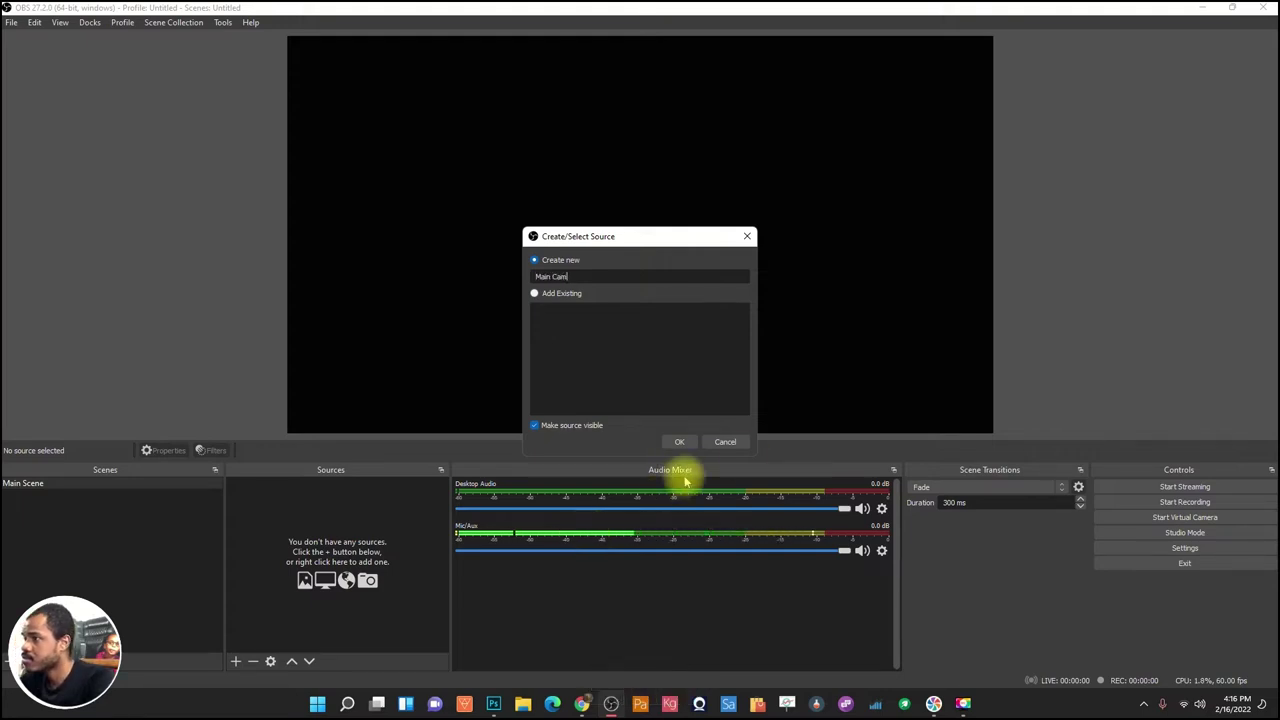
pyautogui.click(679, 440)
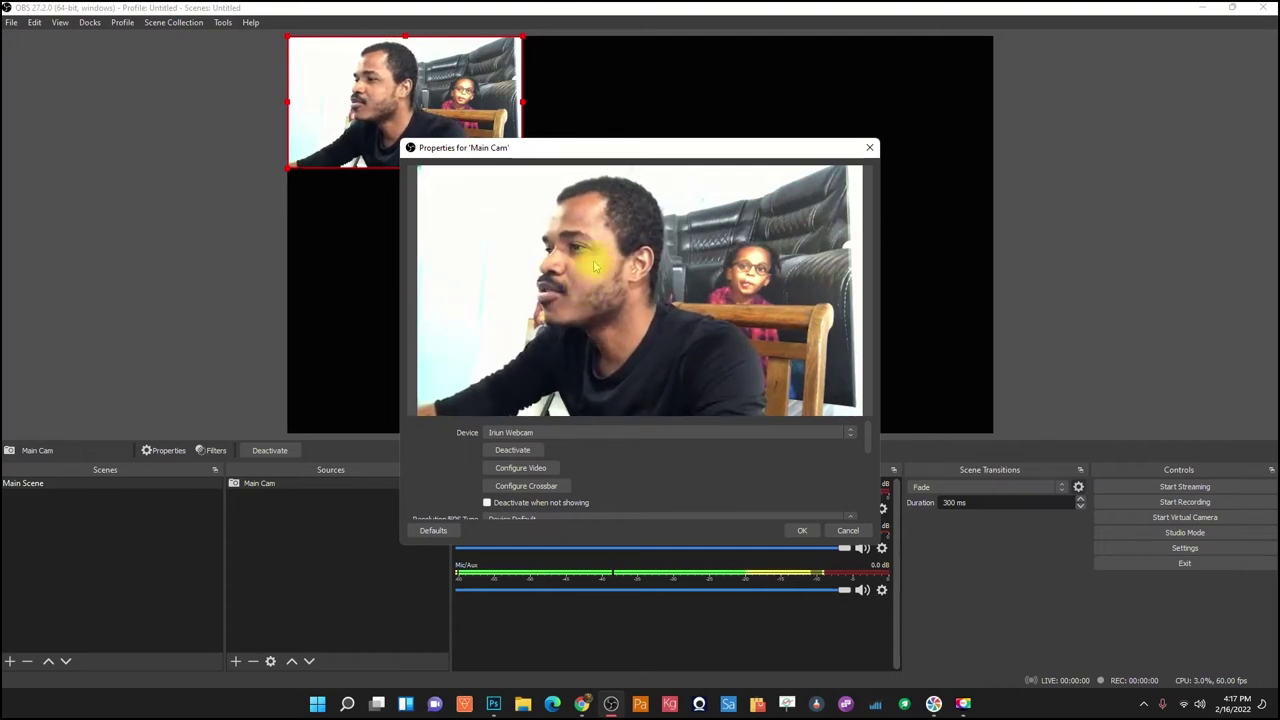
# Enable Deactivate when not showing for Main Cam, look through its remaining properties, and accept them.
pyautogui.moveTo(560, 147); pyautogui.dragTo(494, 154)
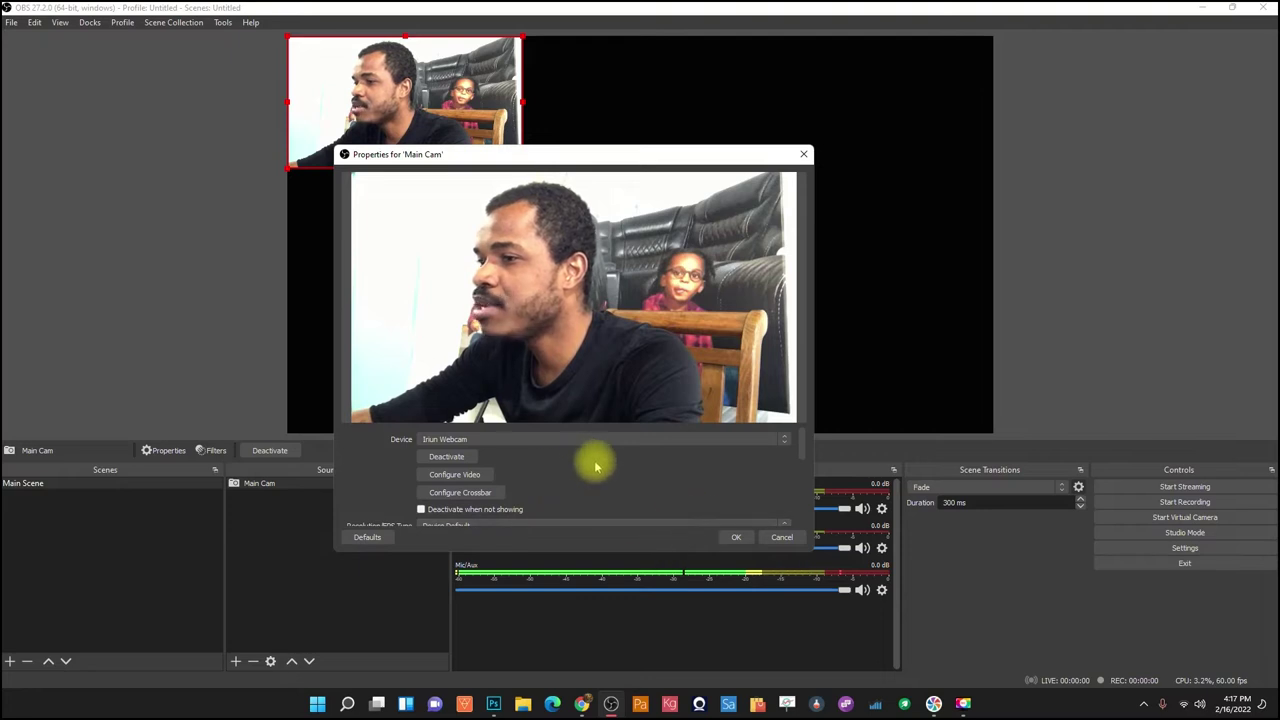
pyautogui.scroll(-3, 595, 466)
pyautogui.scroll(1, 550, 464)
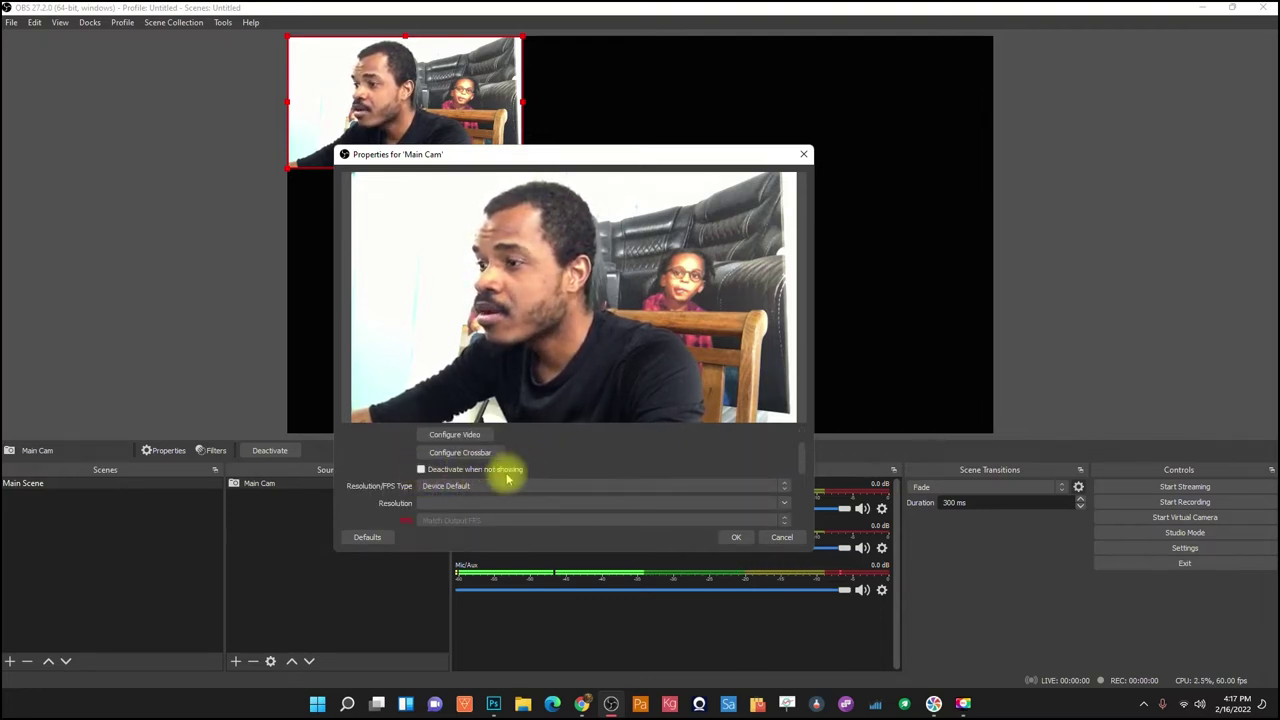
pyautogui.click(421, 470)
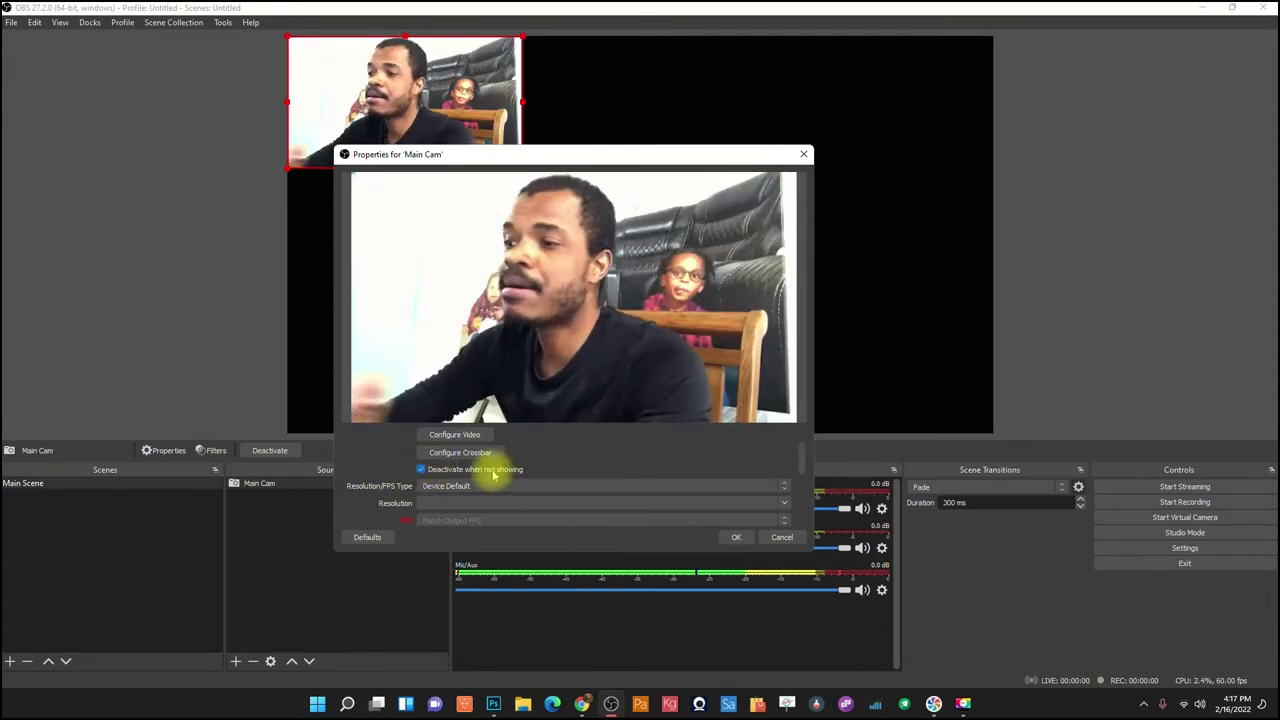
pyautogui.scroll(-5, 548, 475)
pyautogui.scroll(-1, 550, 480)
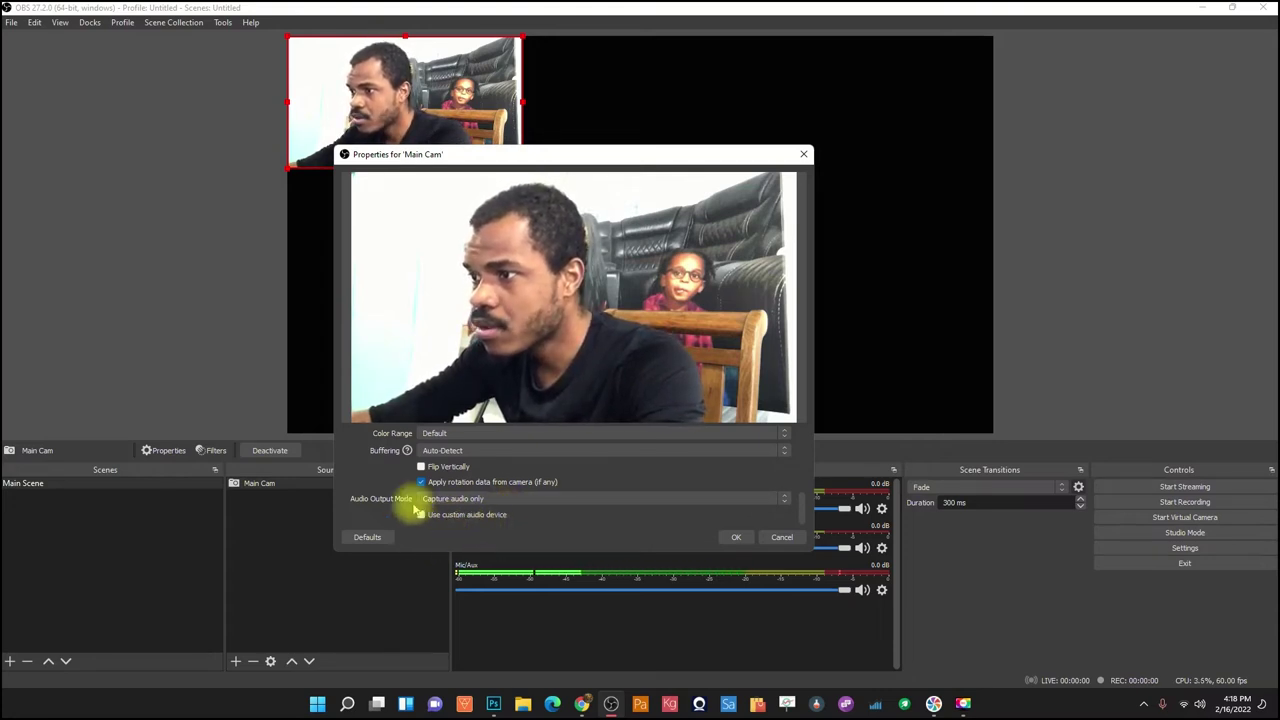
pyautogui.scroll(1, 458, 487)
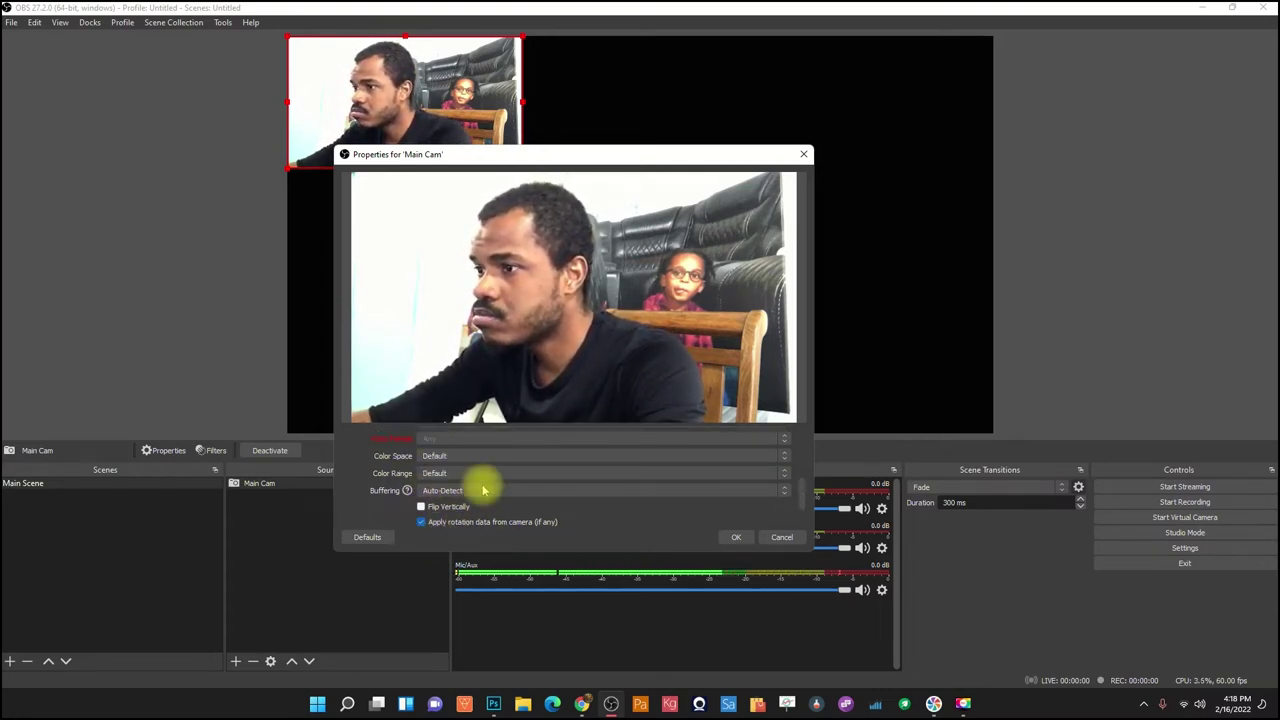
pyautogui.scroll(2, 430, 497)
pyautogui.scroll(3, 430, 497)
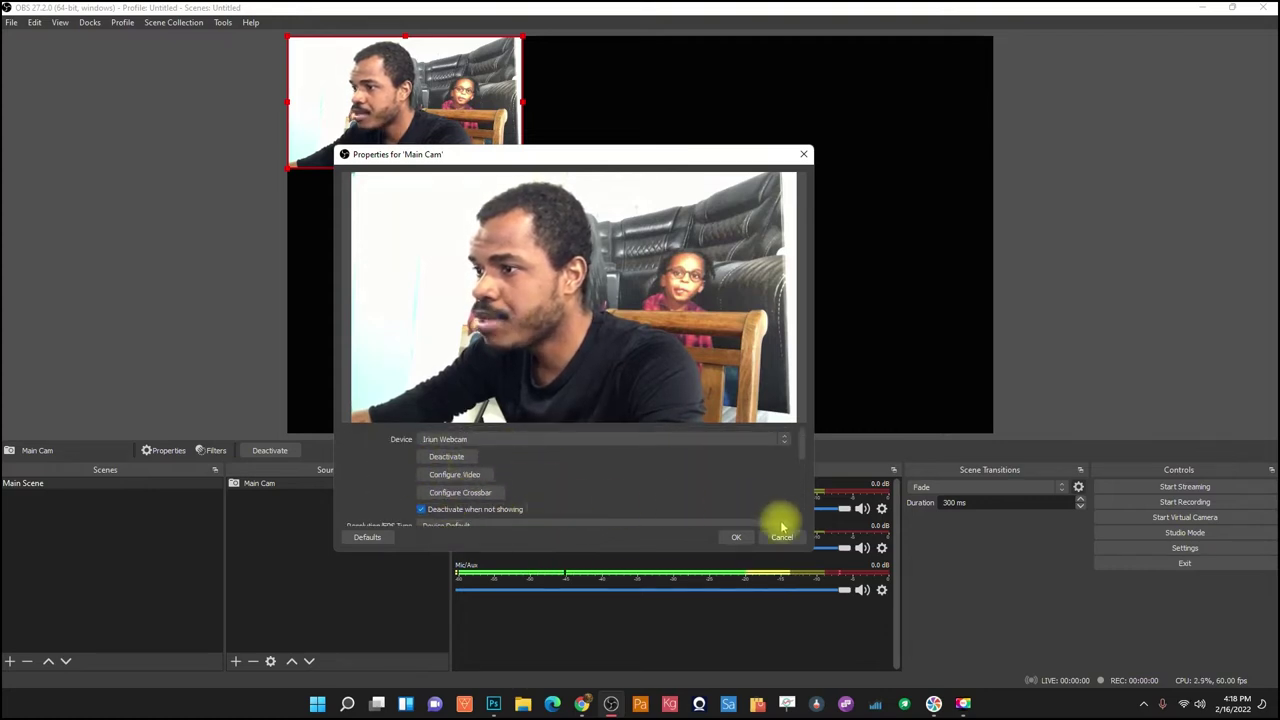
pyautogui.click(736, 537)
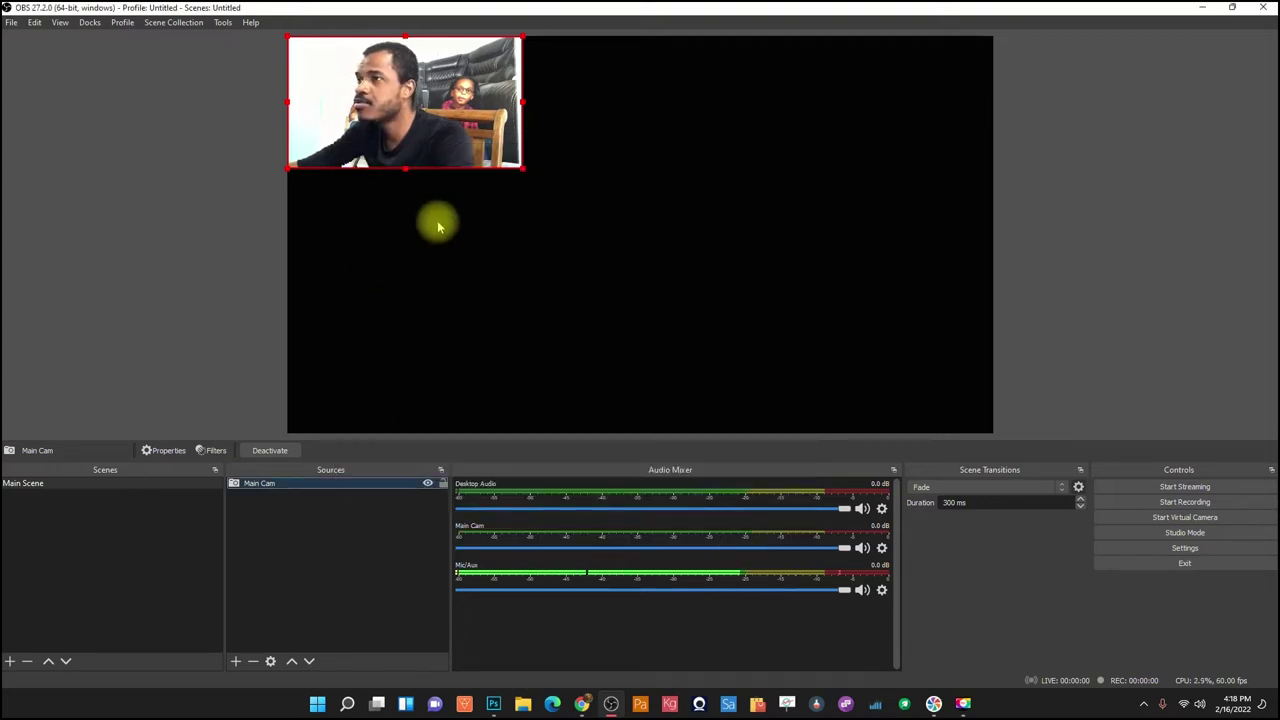
# Fit the Main Cam source to the screen so it fills the canvas, and deselect it.
pyautogui.moveTo(522, 170); pyautogui.dragTo(647, 238)
pyautogui.rightClick(352, 481)
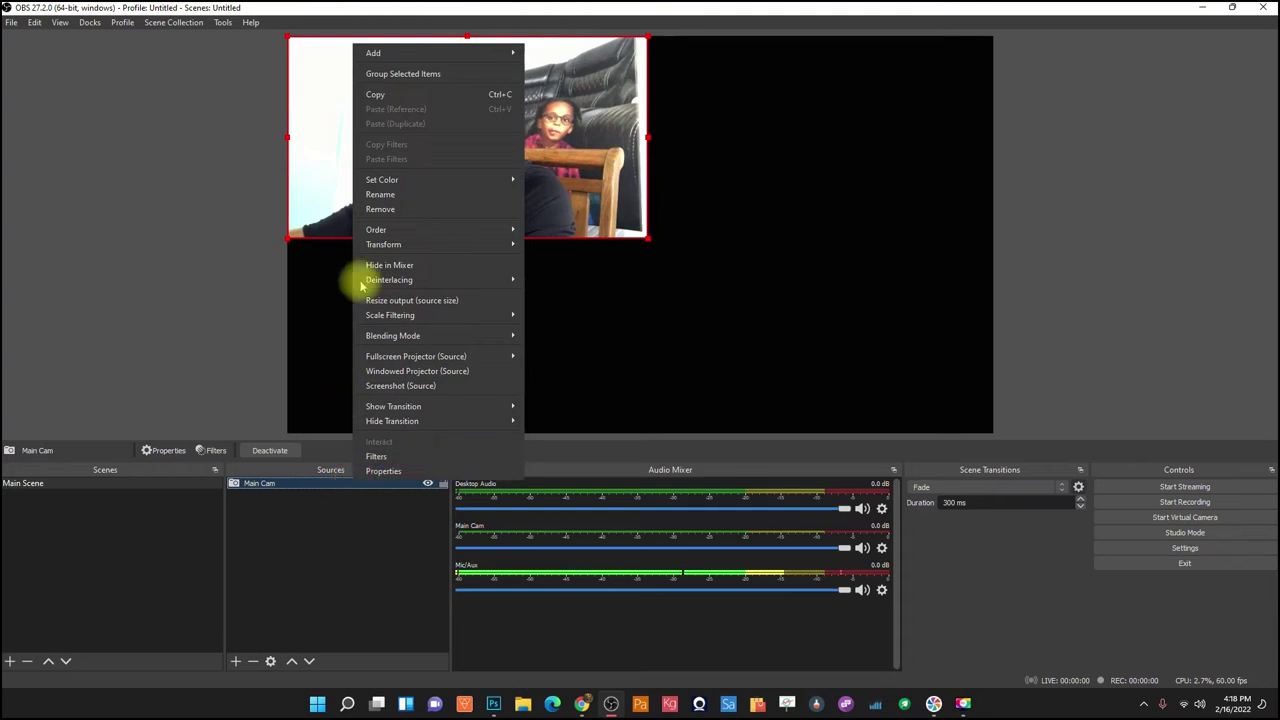
pyautogui.moveTo(423, 247)
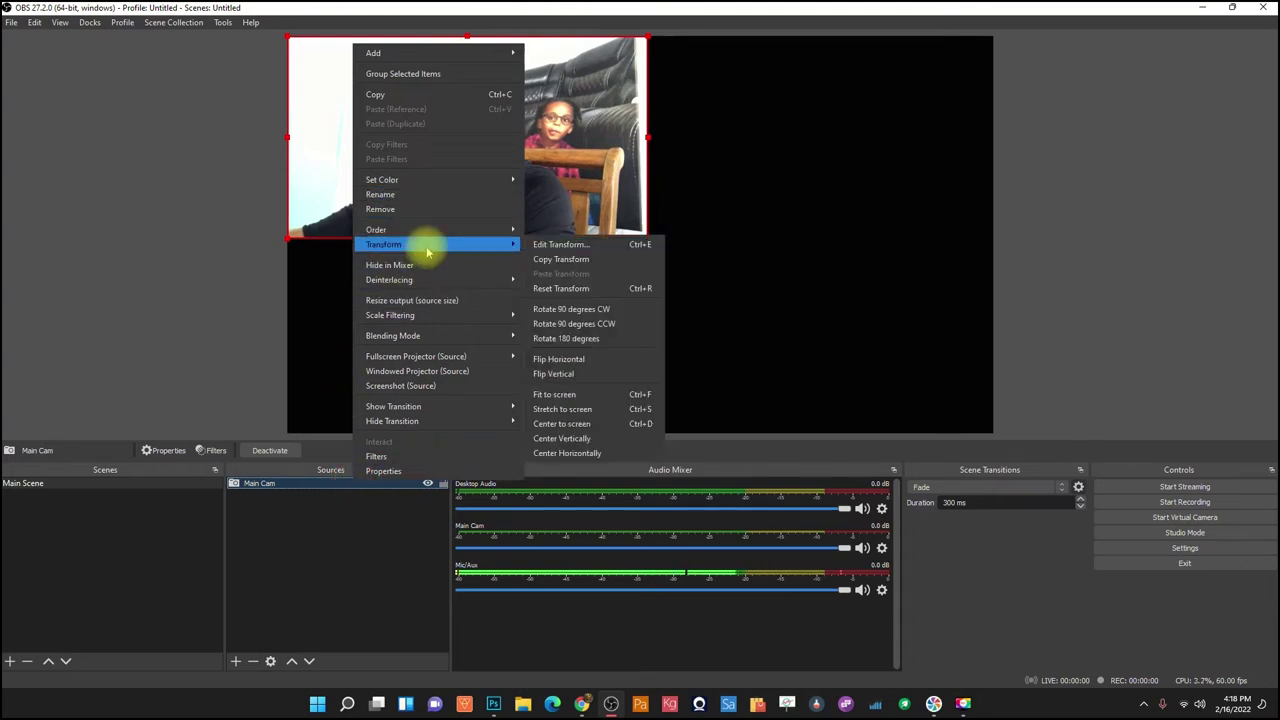
pyautogui.click(566, 394)
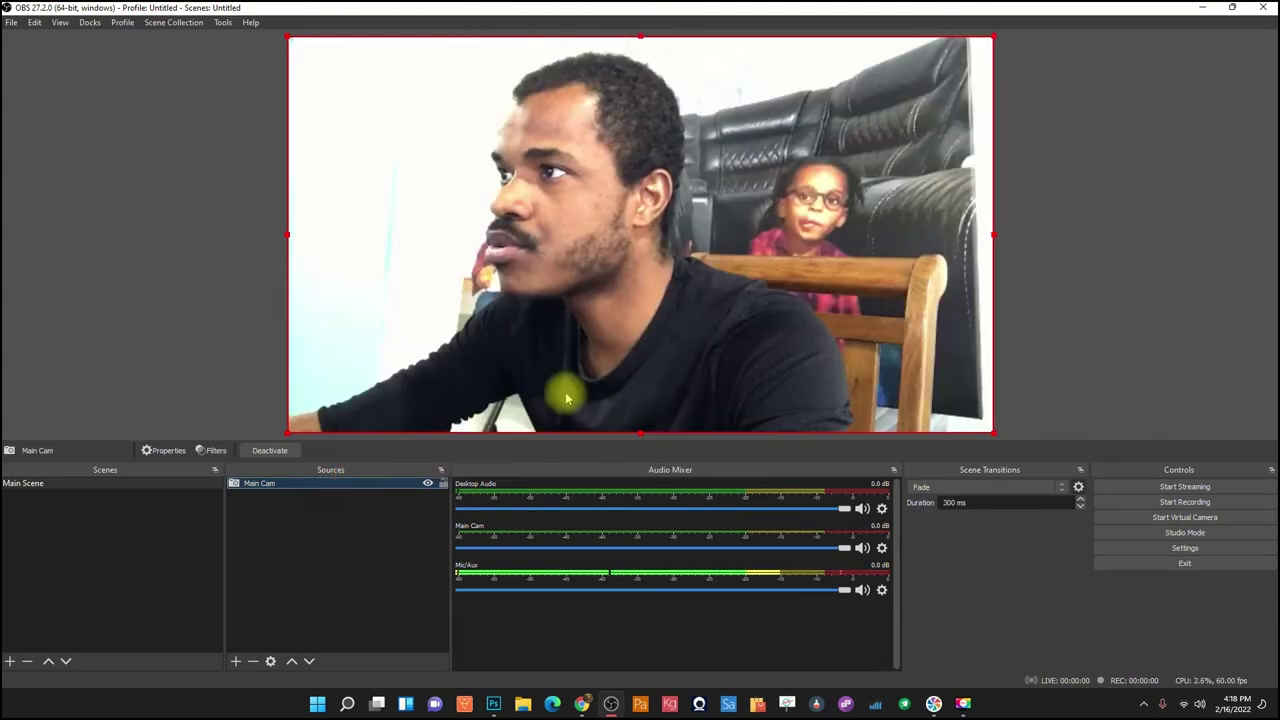
pyautogui.click(1066, 230)
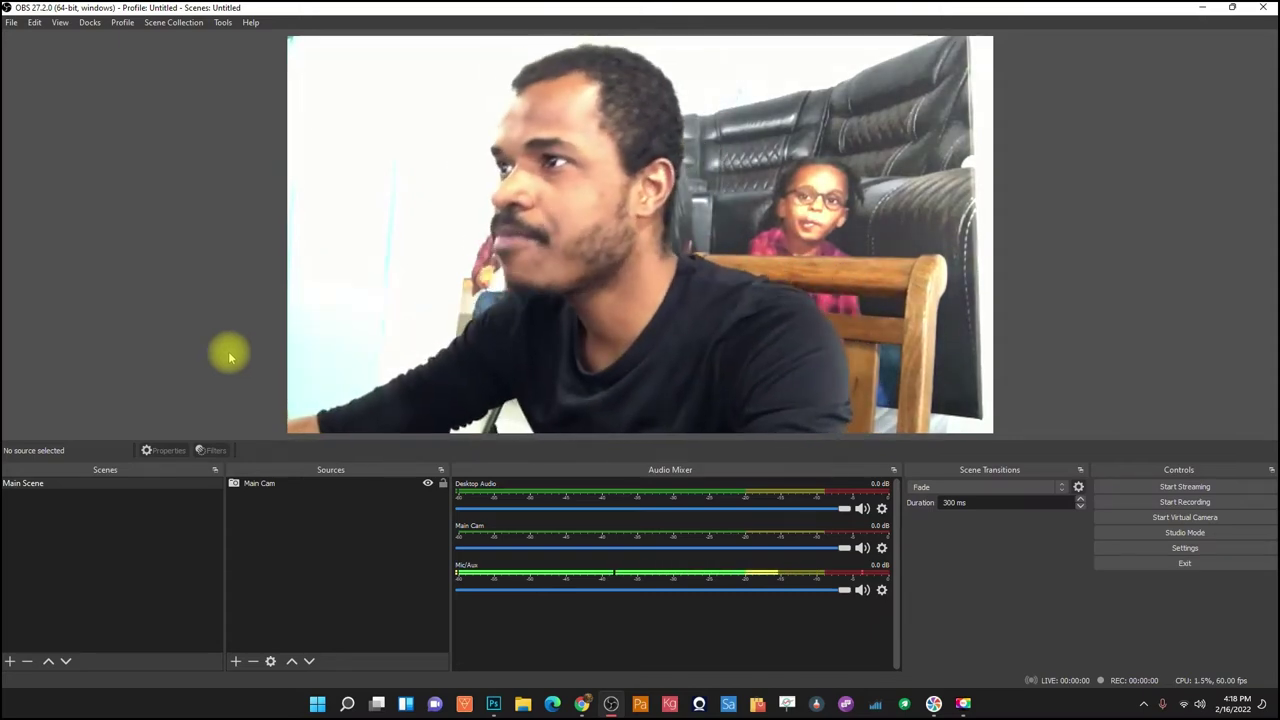
# Test dragging Main Cam in the preview both locked and unlocked, and leave the source locked.
pyautogui.click(443, 486)
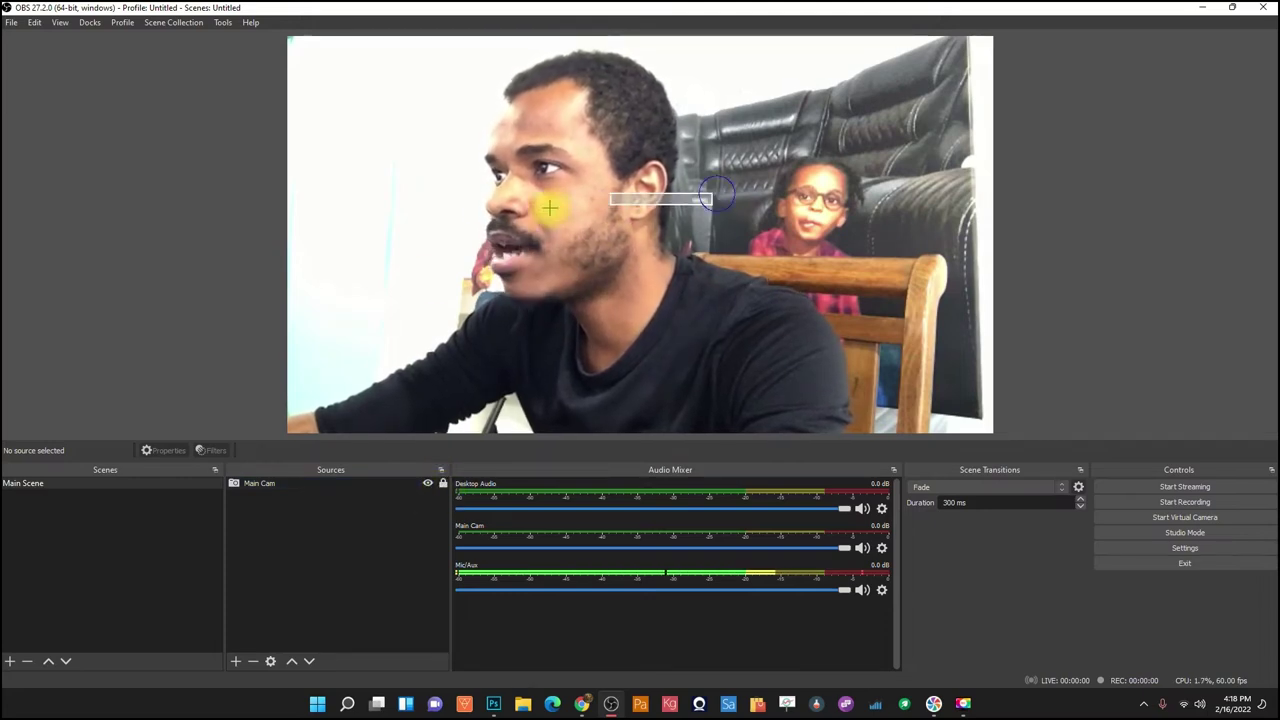
pyautogui.moveTo(986, 204); pyautogui.dragTo(706, 263)
pyautogui.click(443, 485)
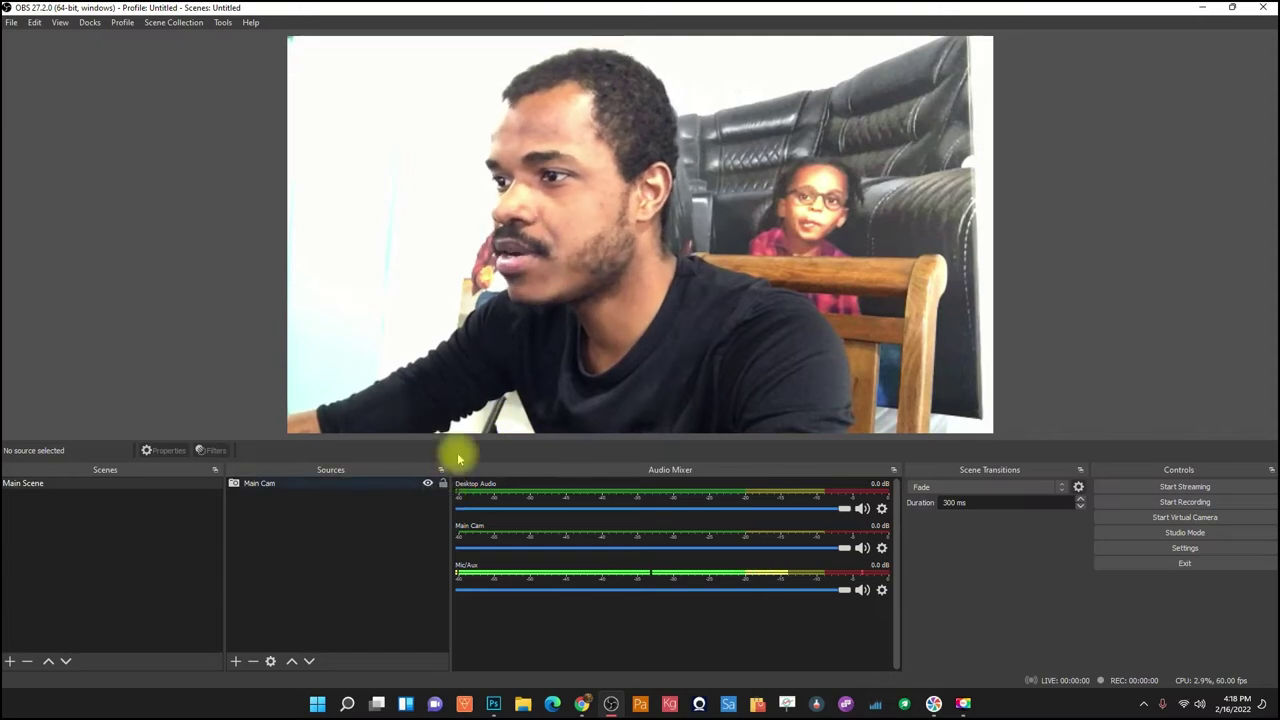
pyautogui.moveTo(880, 223)
pyautogui.mouseDown()
pyautogui.moveTo(693, 225)
pyautogui.moveTo(1131, 229)
pyautogui.moveTo(866, 206)
pyautogui.moveTo(886, 214)
pyautogui.mouseUp()
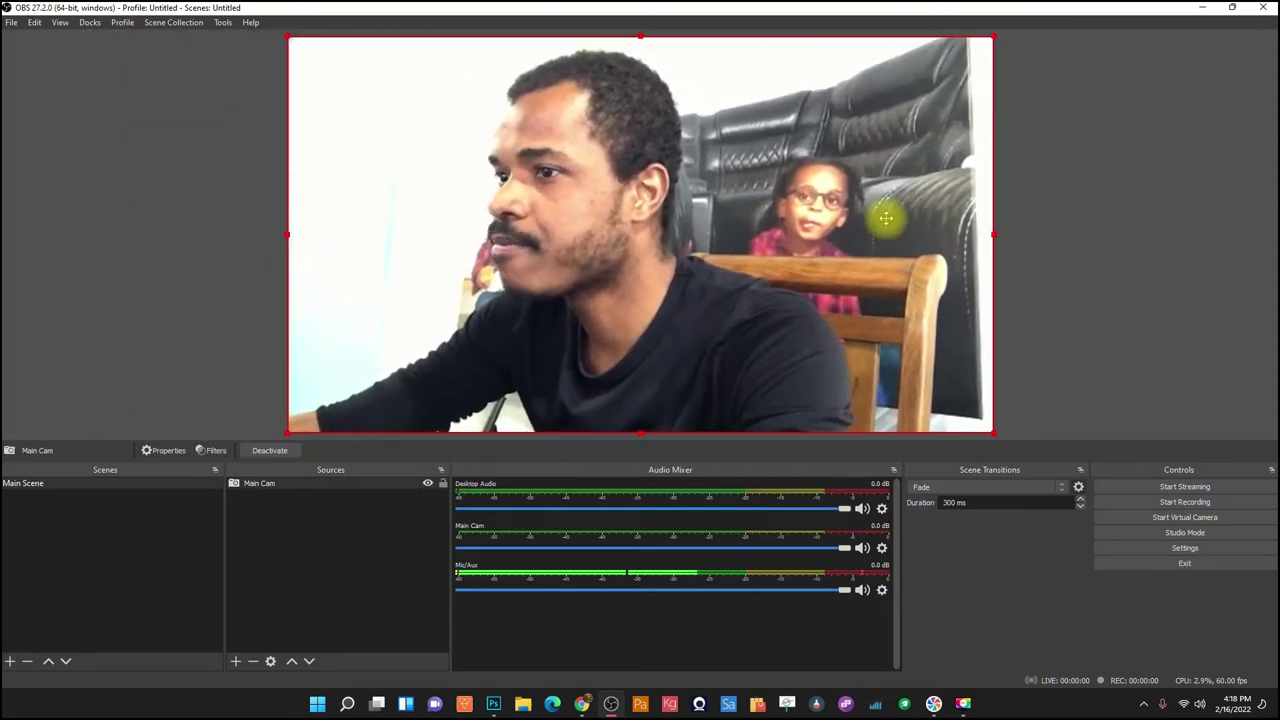
pyautogui.click(444, 485)
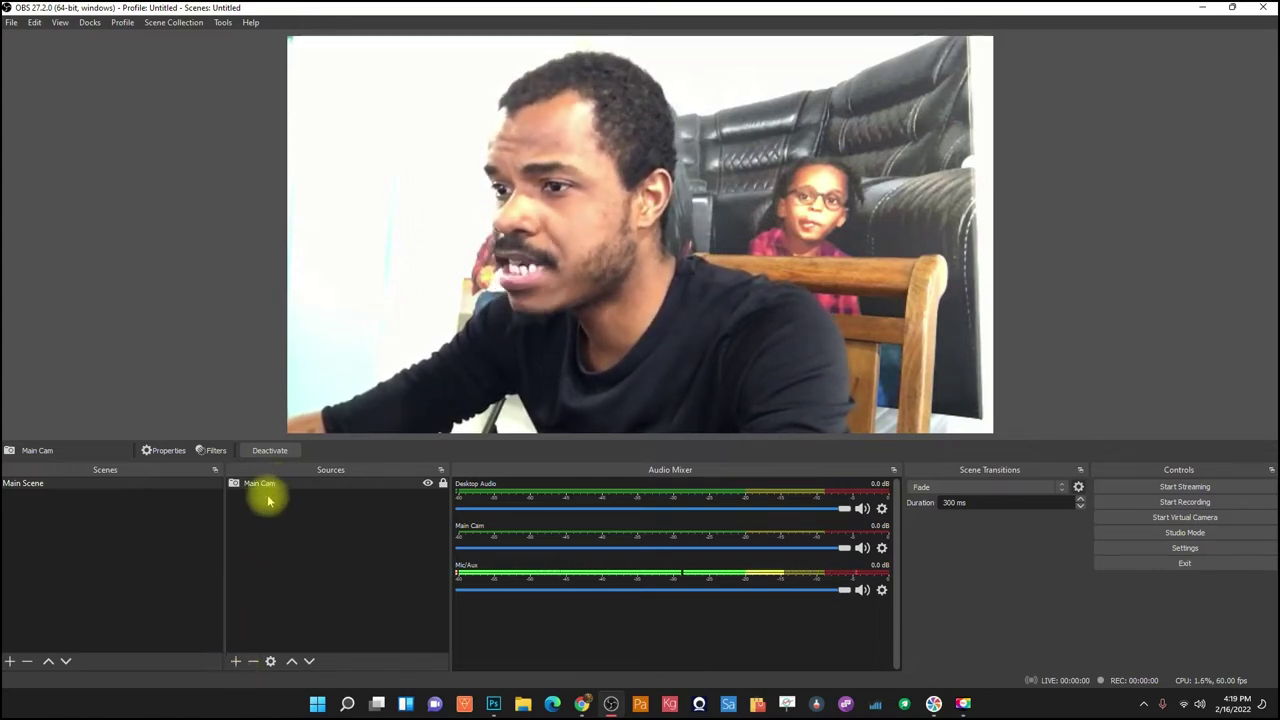
# Add a new Image source named BG 1 to the Main Scene.
pyautogui.click(236, 662)
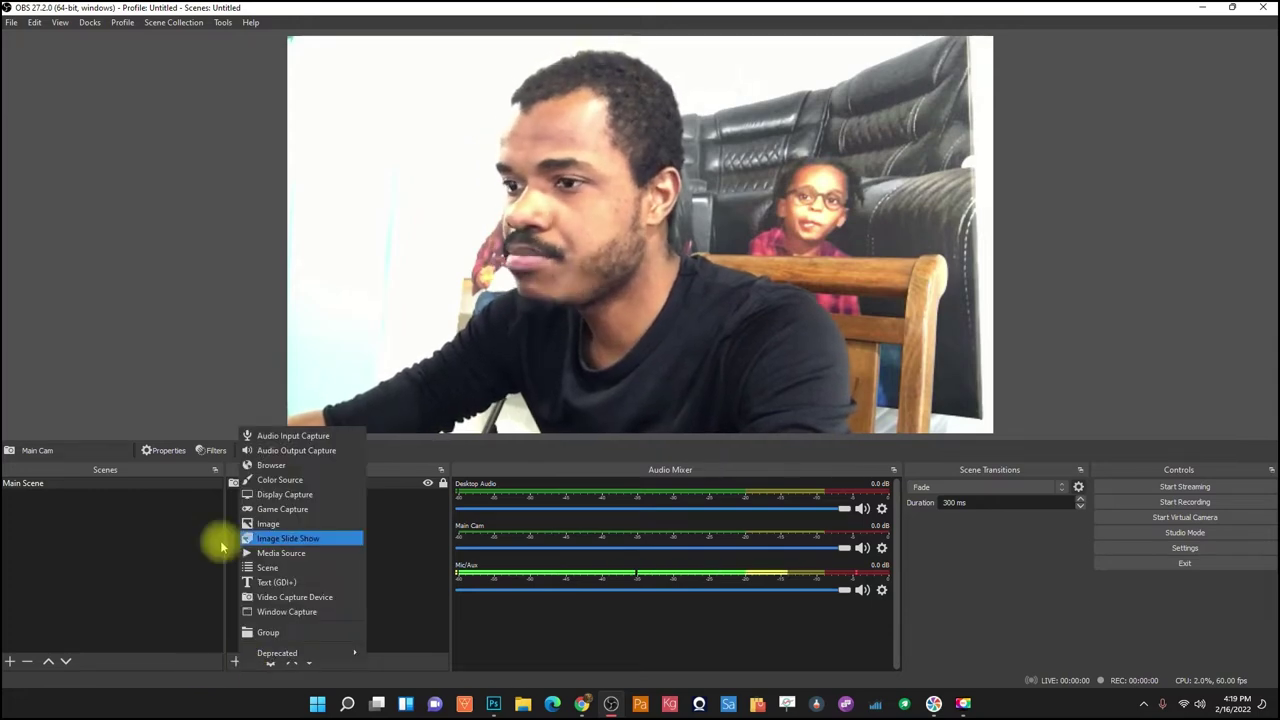
pyautogui.click(280, 528)
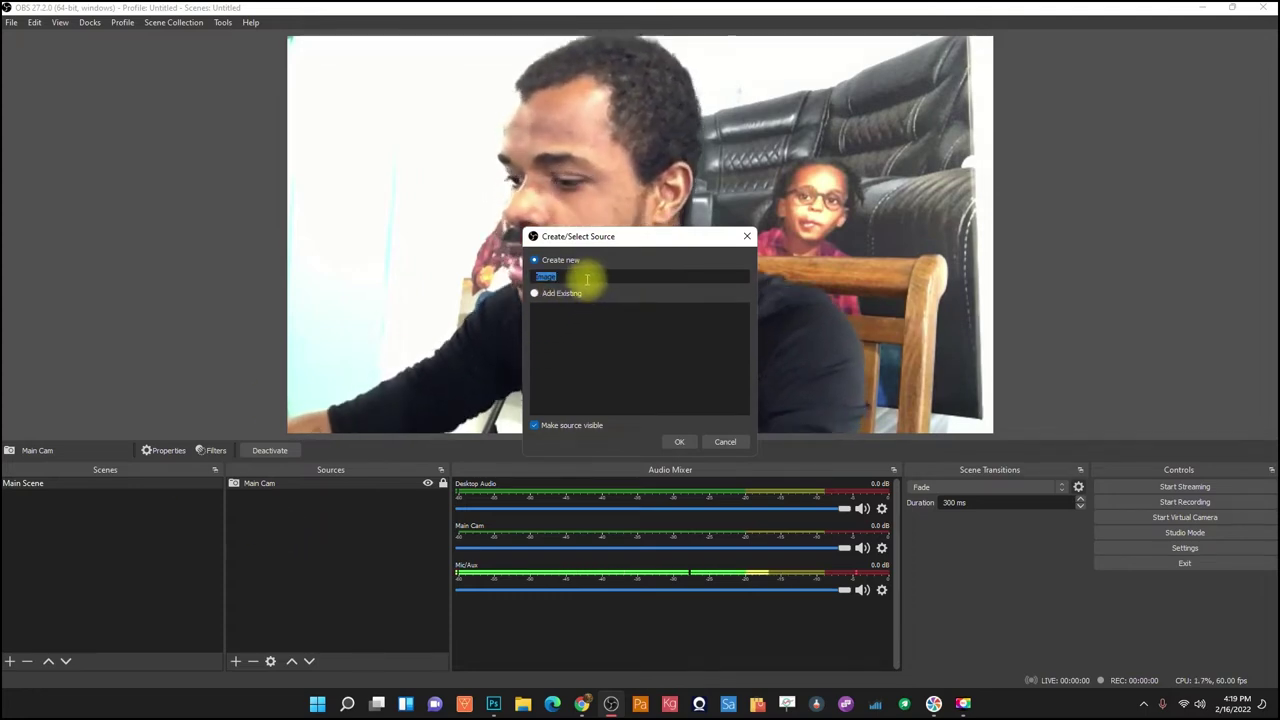
pyautogui.write('BG')
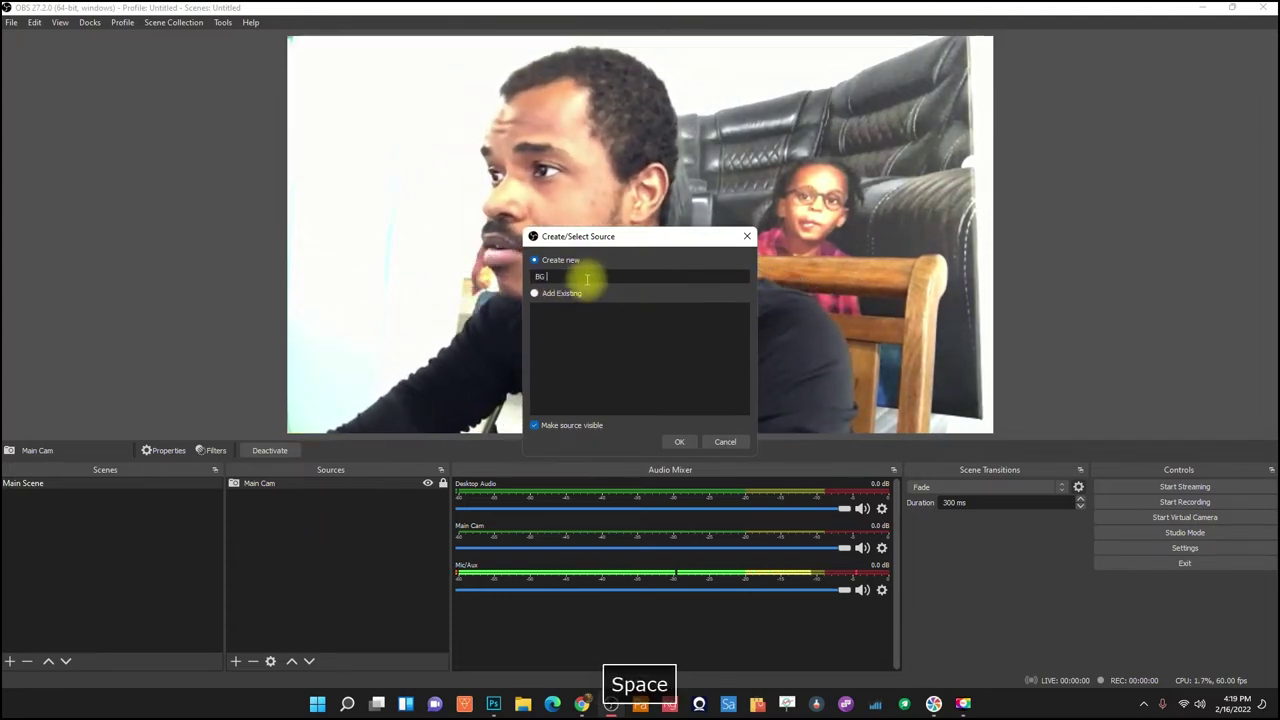
pyautogui.write(' 1')
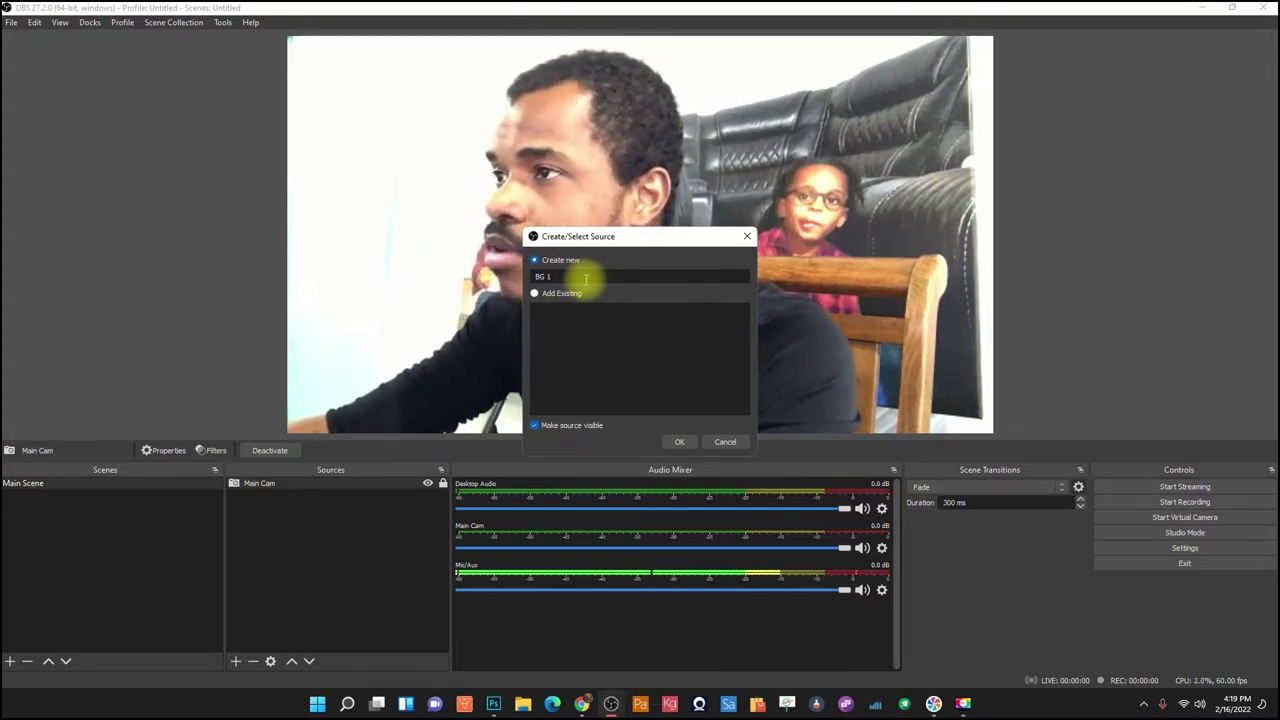
pyautogui.click(675, 441)
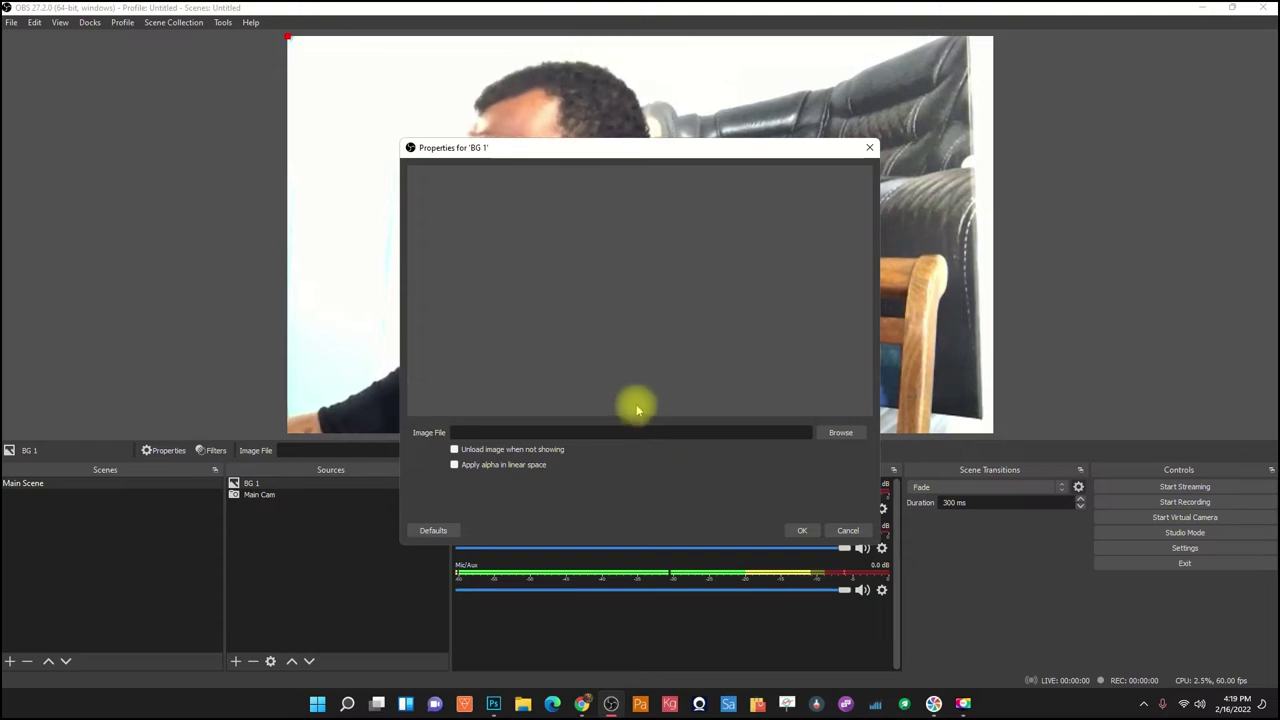
# Switch to the Chrome window with the Pexels gaming live search and go to the Pexels home page.
pyautogui.click(582, 705)
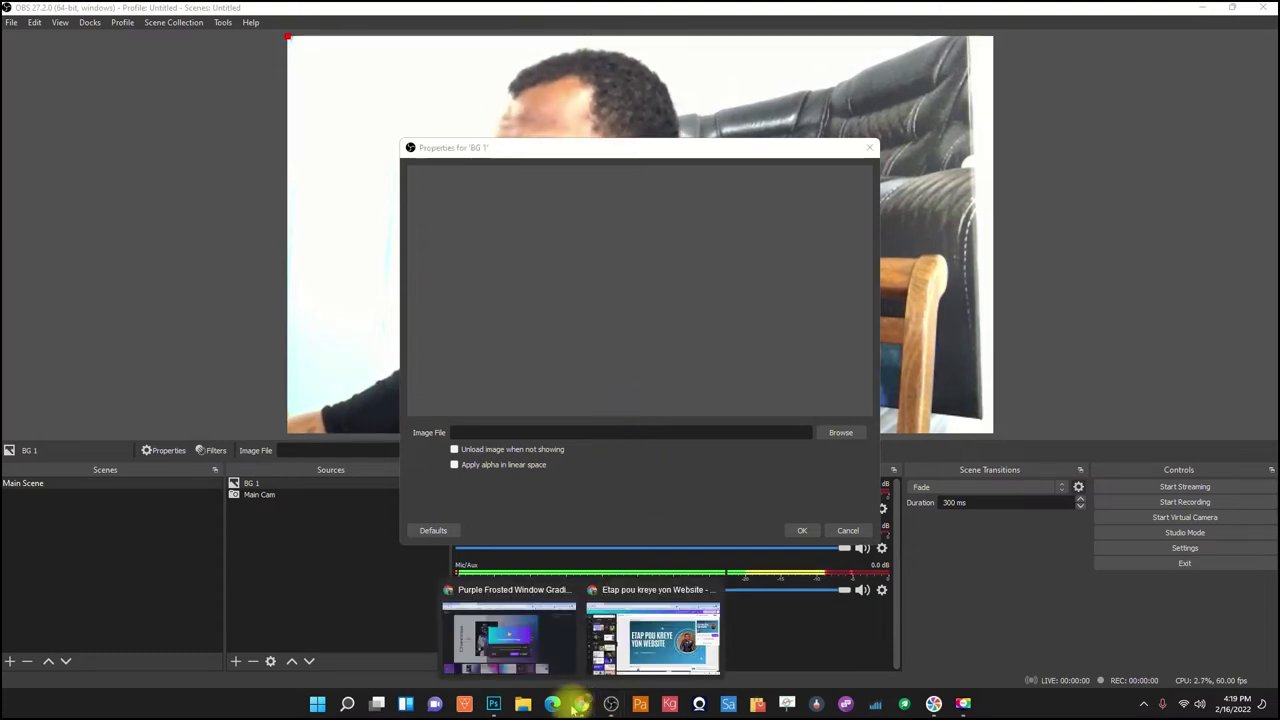
pyautogui.click(548, 650)
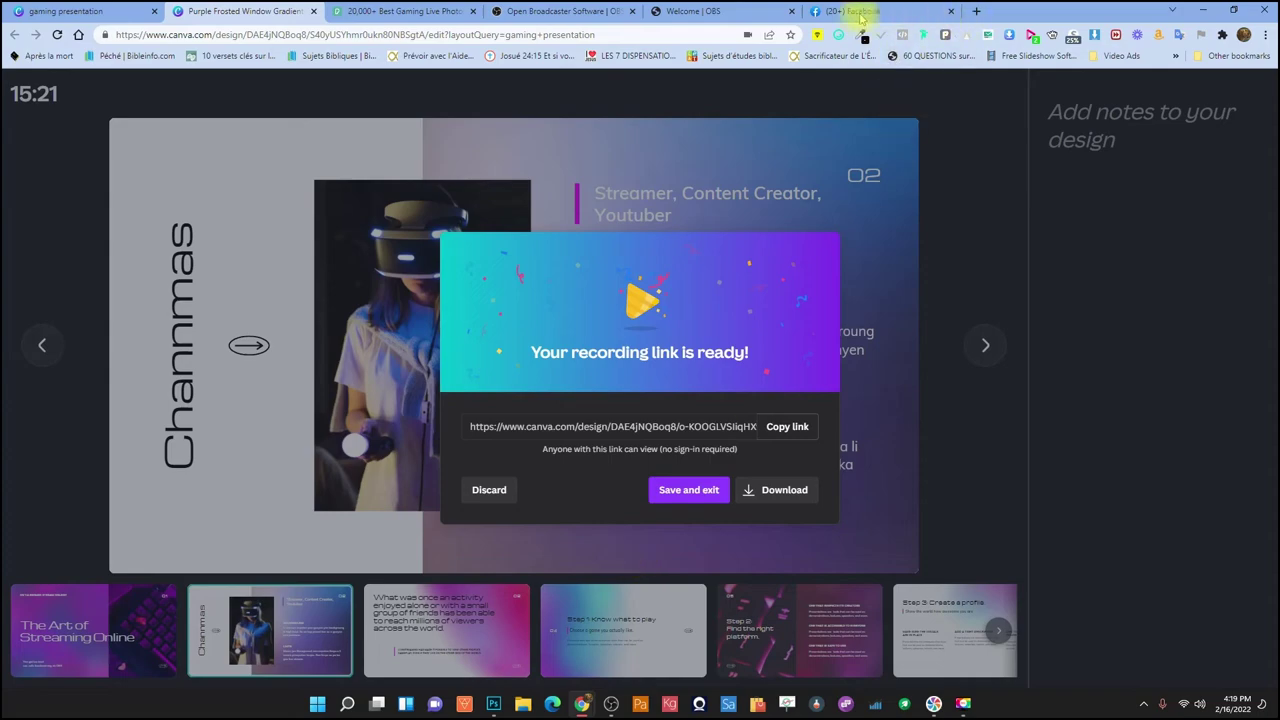
pyautogui.click(403, 12)
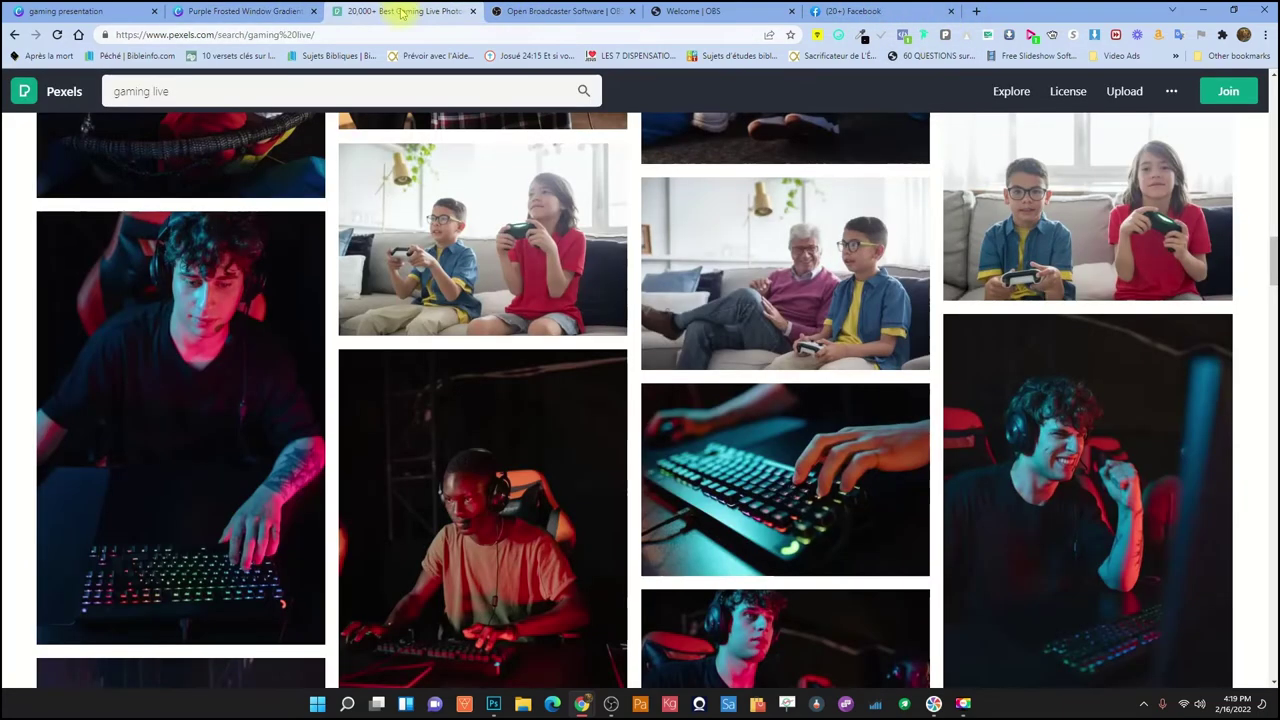
pyautogui.scroll(5, 290, 114)
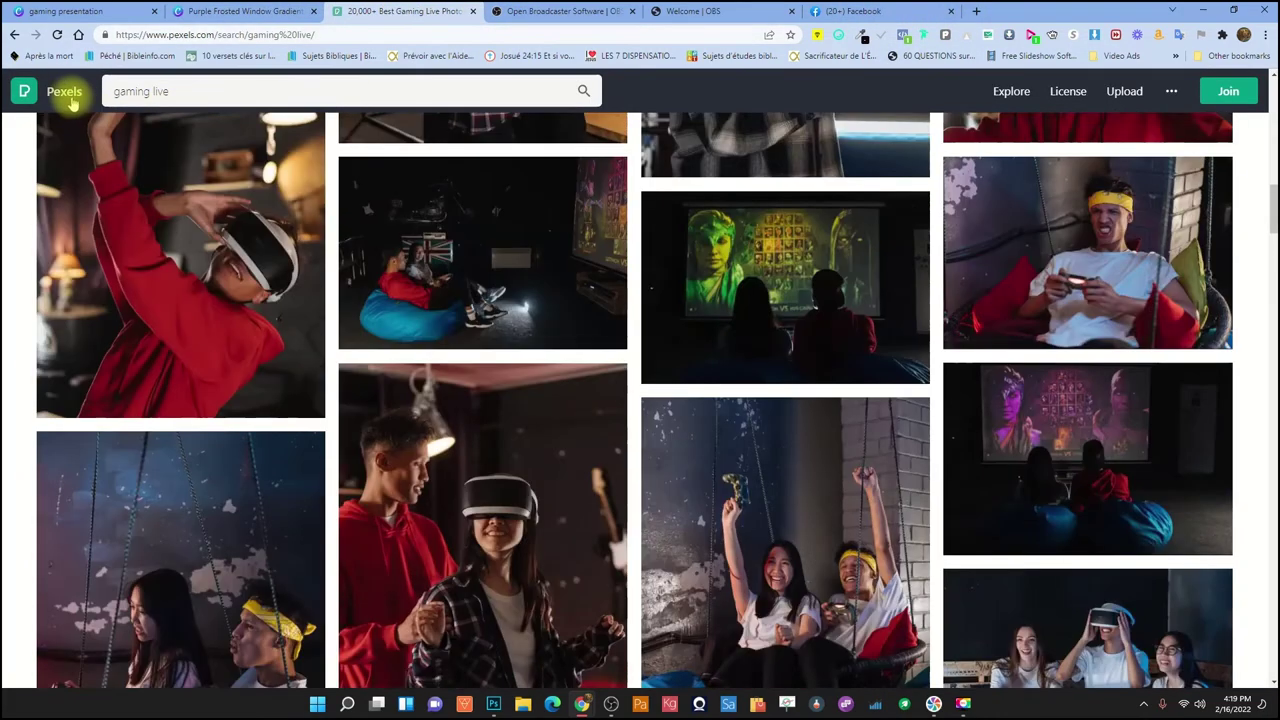
pyautogui.click(64, 92)
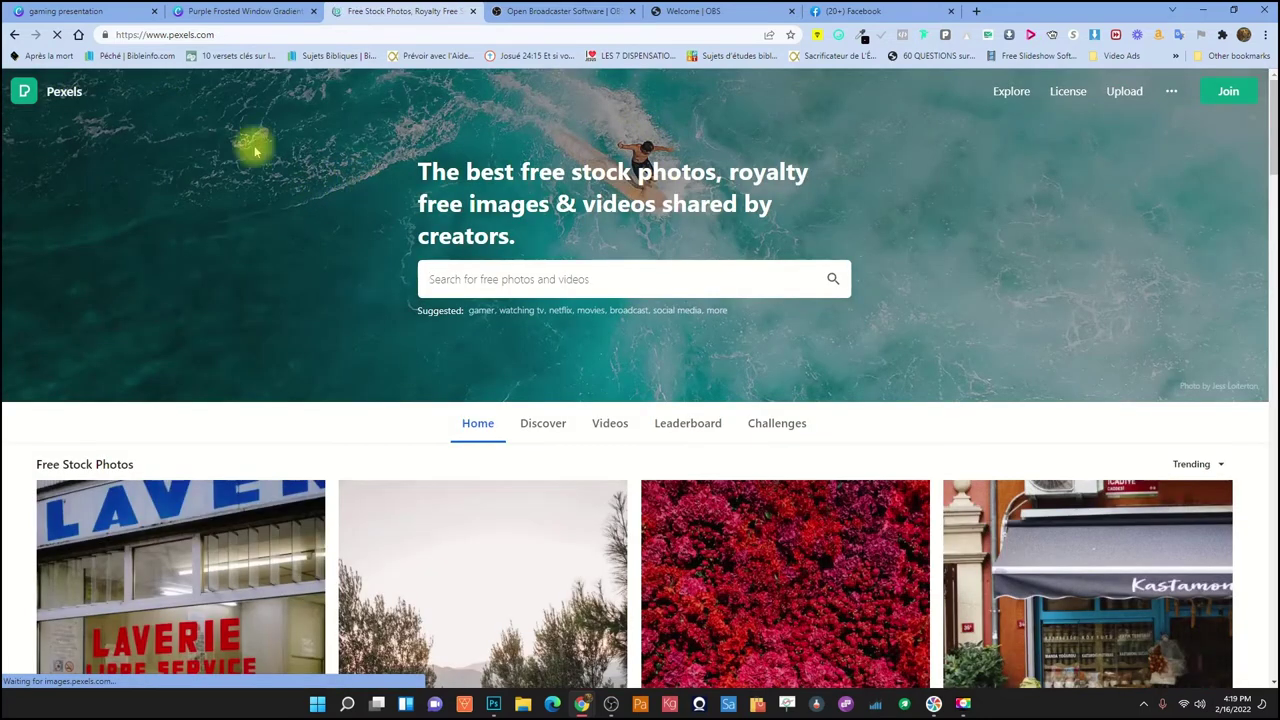
# Highlight the pexels.com address and look through the free stock photos on the Pexels home page.
pyautogui.click(169, 33)
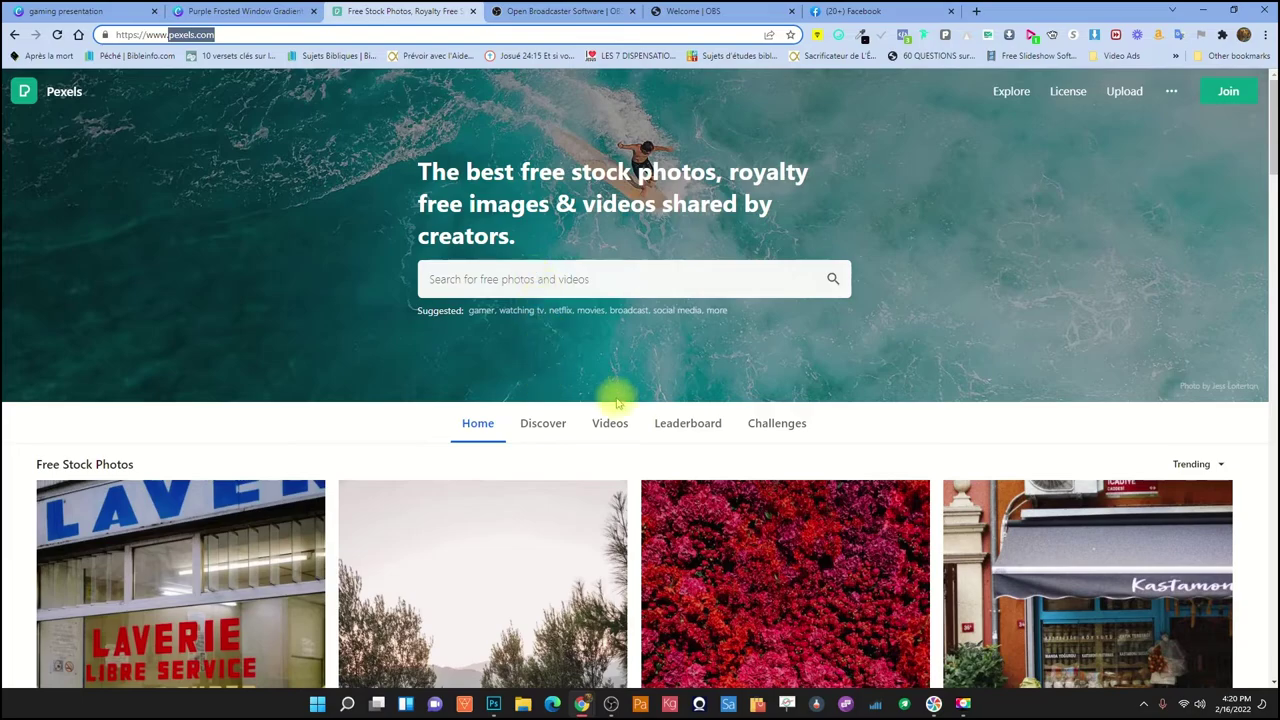
pyautogui.scroll(-10, 570, 423)
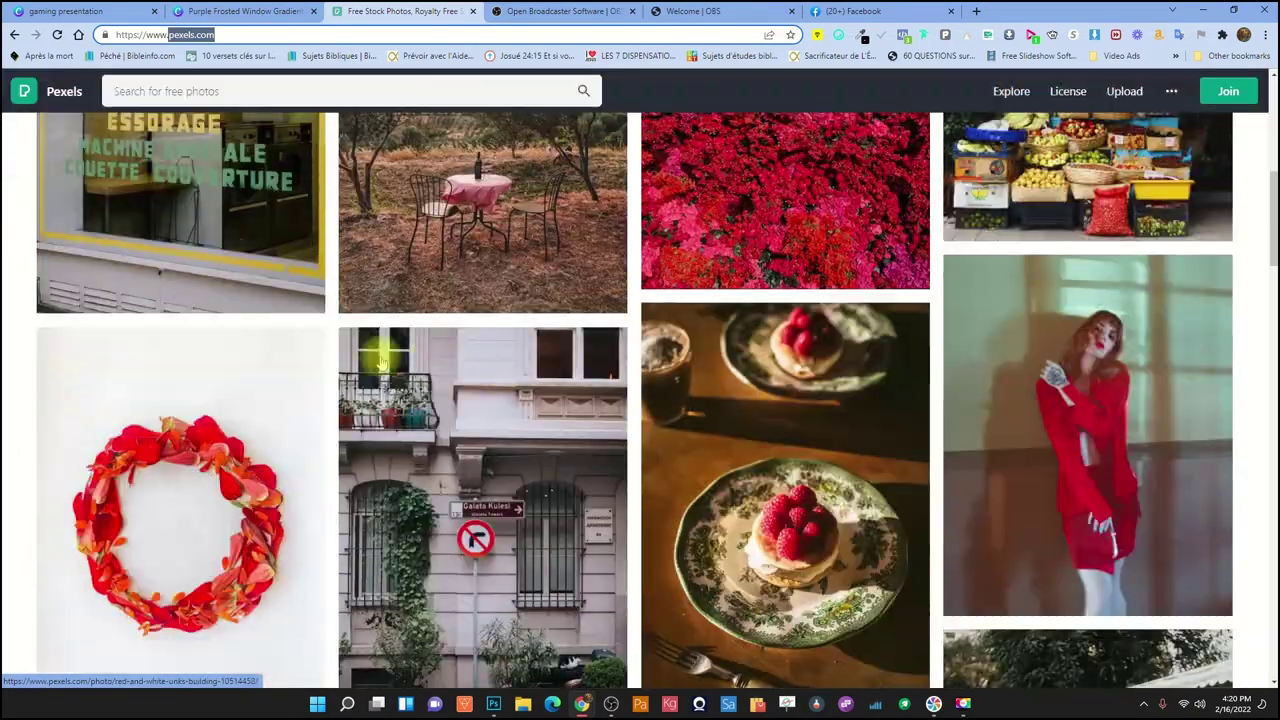
pyautogui.scroll(-7, 897, 390)
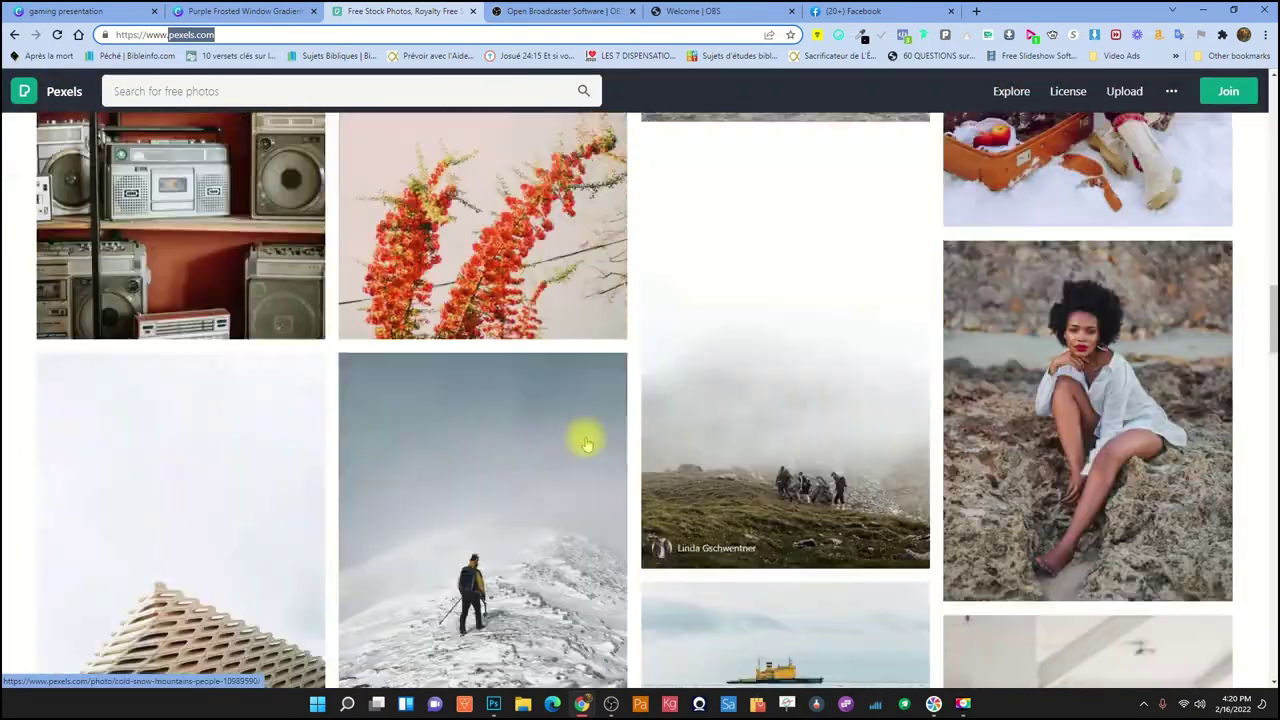
pyautogui.moveTo(709, 420)
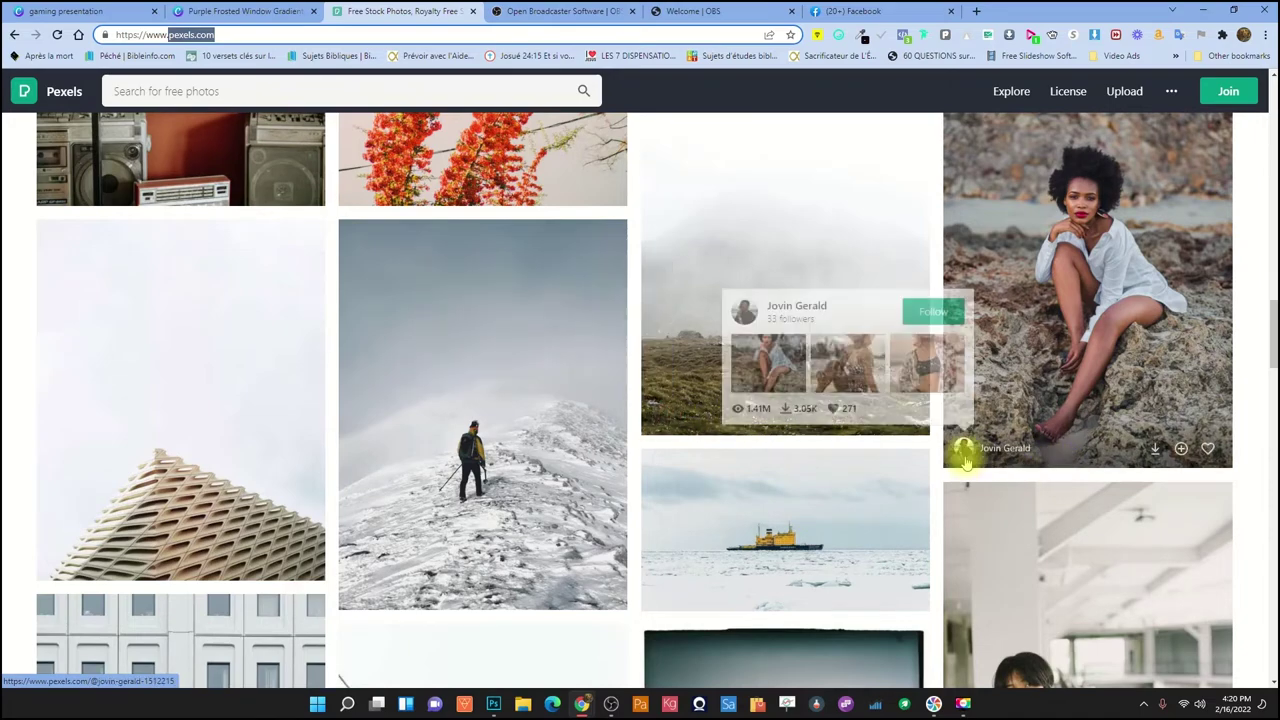
# Browse the home page photos, open the sliced bread on a white ceramic plate photo, and highlight its Free to use label.
pyautogui.scroll(-4, 937, 478)
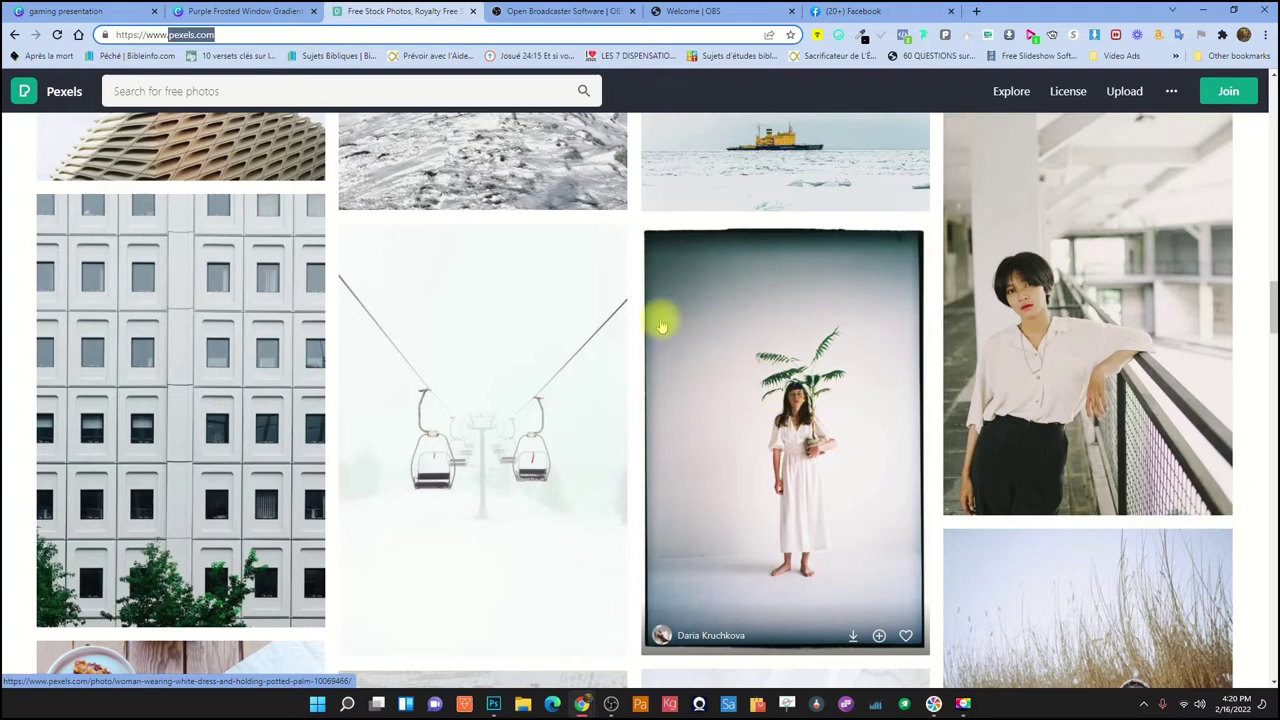
pyautogui.scroll(3, 586, 394)
pyautogui.scroll(-8, 586, 409)
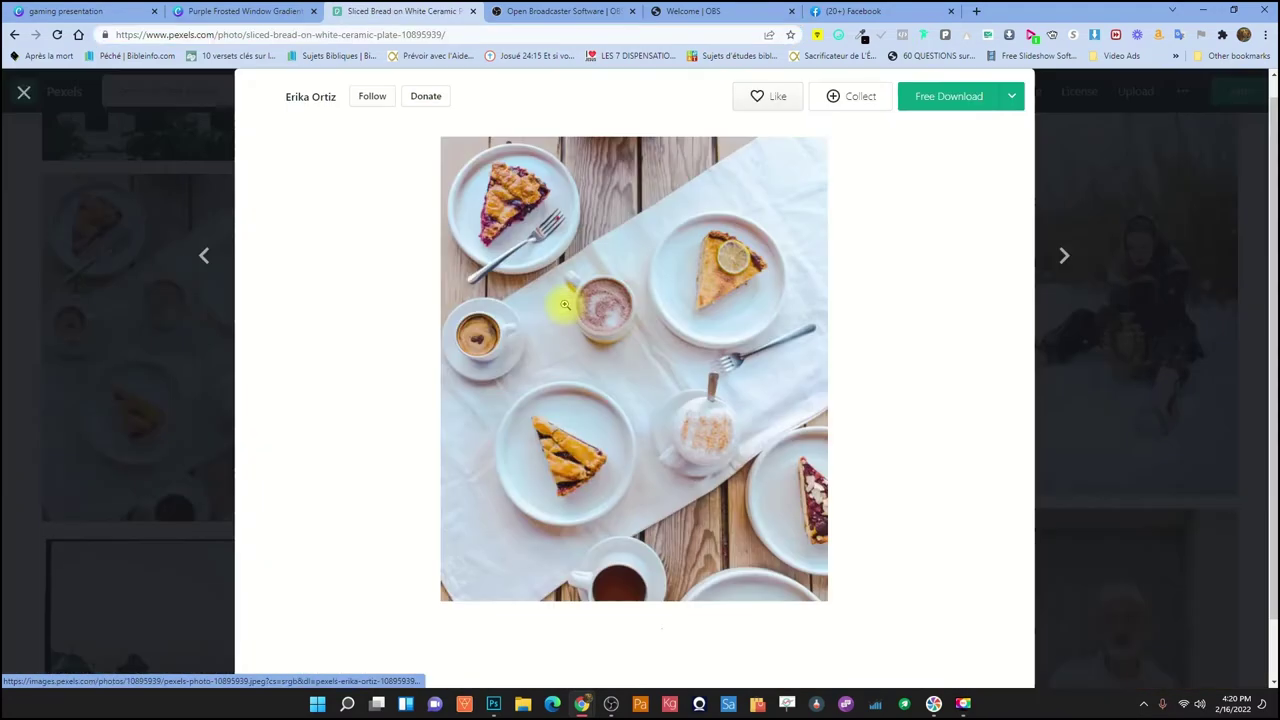
pyautogui.scroll(-2, 560, 300)
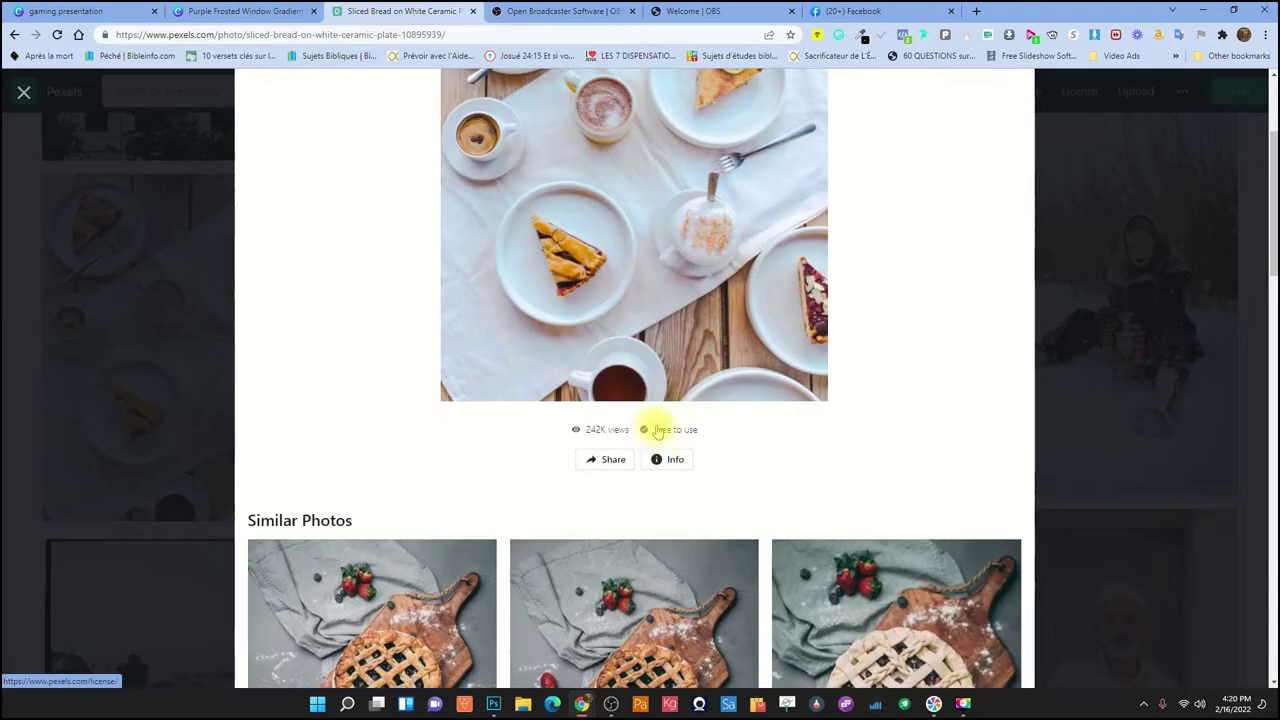
pyautogui.moveTo(718, 433); pyautogui.dragTo(647, 432)
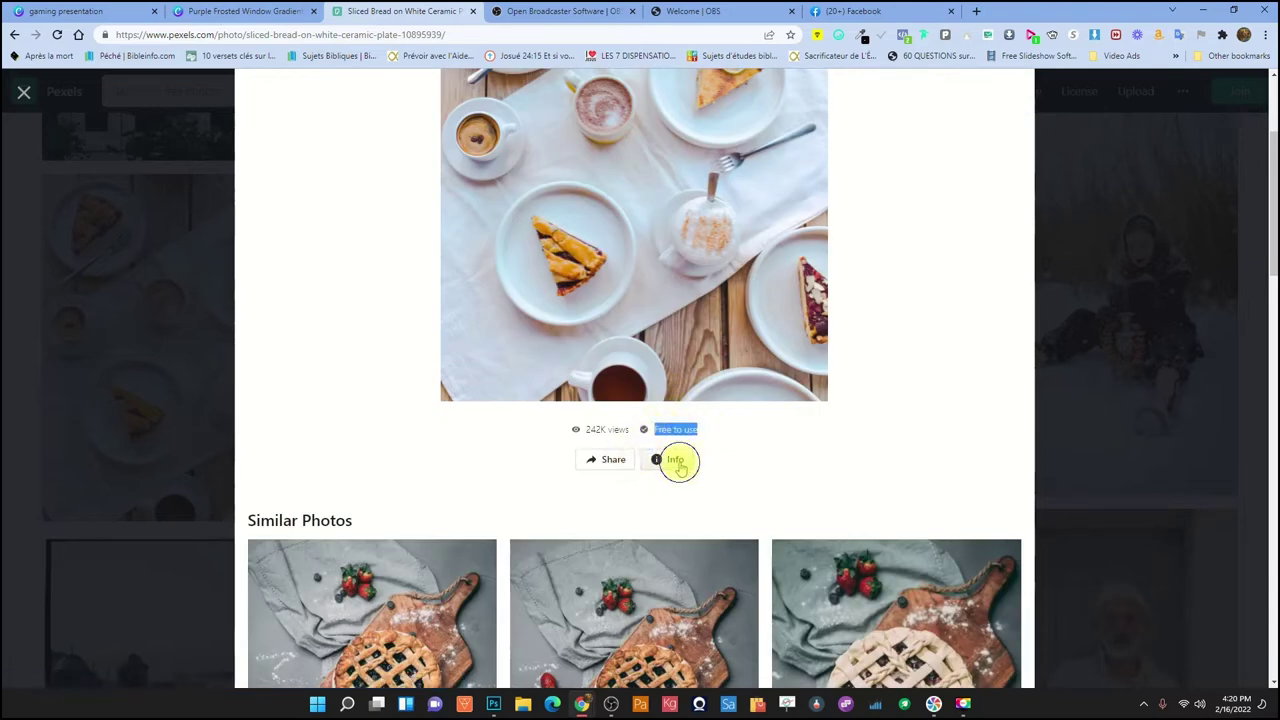
# Show the sliced bread photo's information, read its details and license terms, and look over the rest of the photo page.
pyautogui.click(677, 461)
pyautogui.scroll(-2, 880, 400)
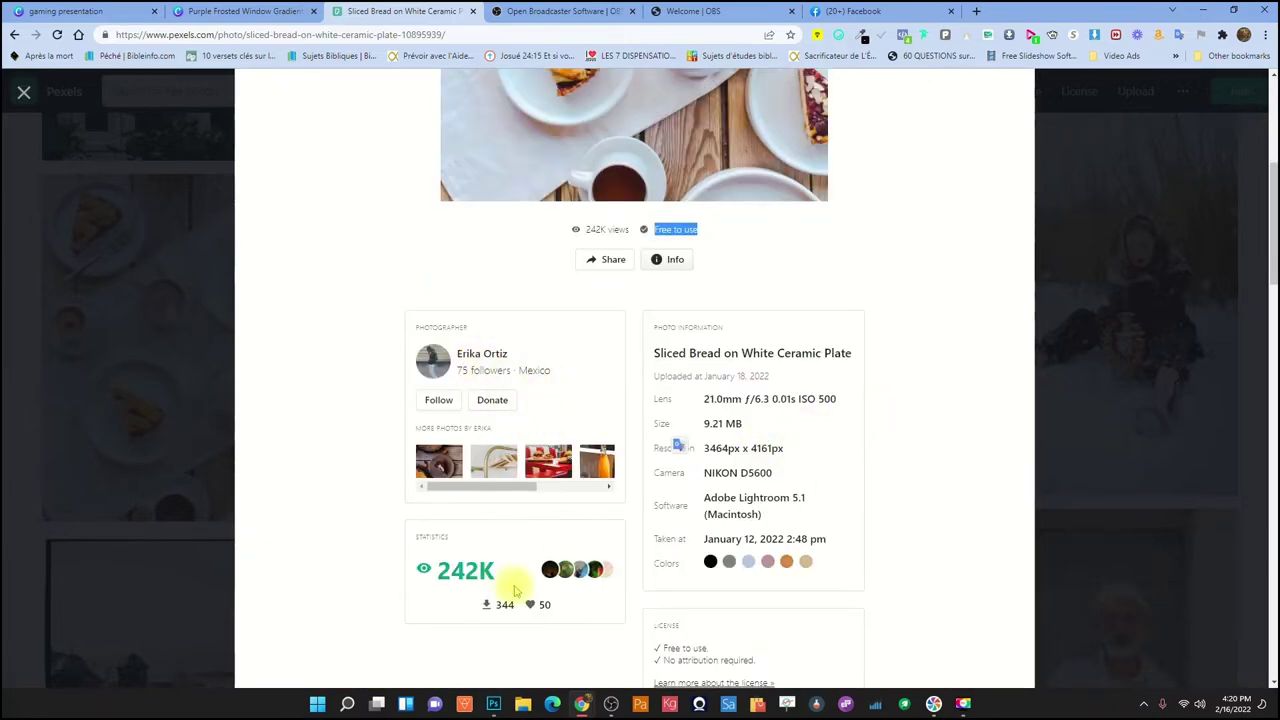
pyautogui.scroll(-1, 822, 503)
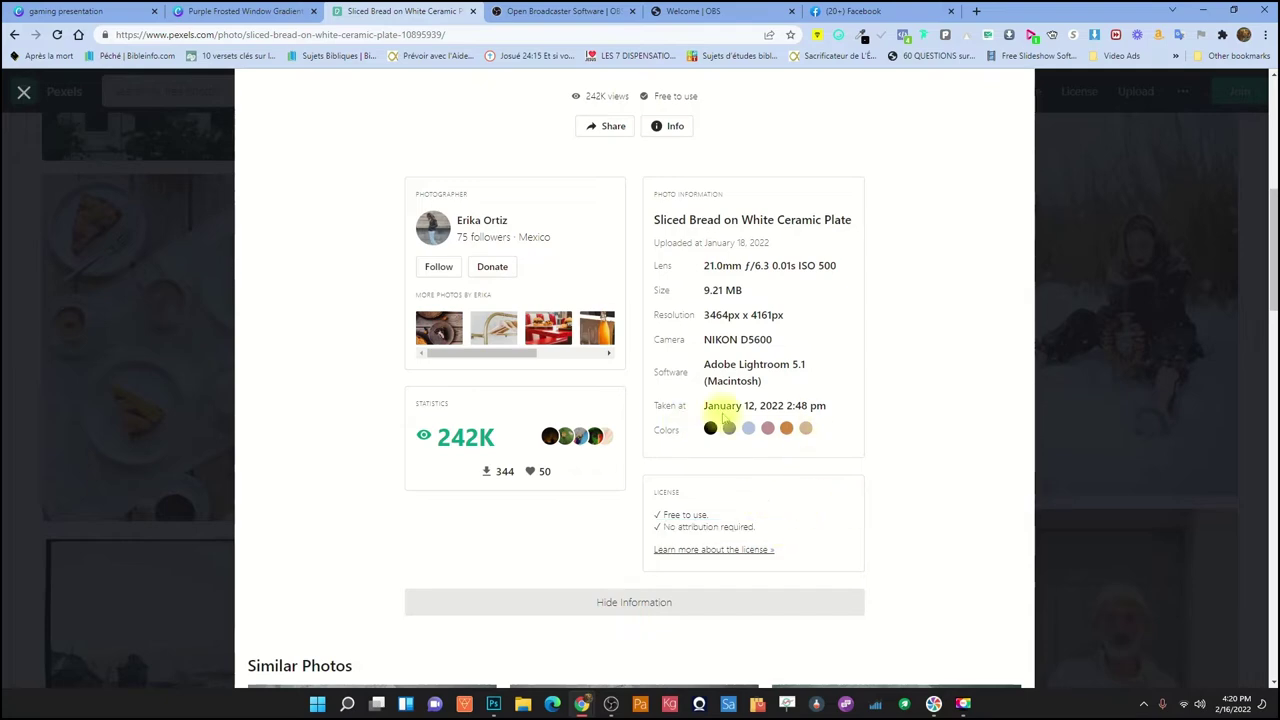
pyautogui.scroll(5, 580, 574)
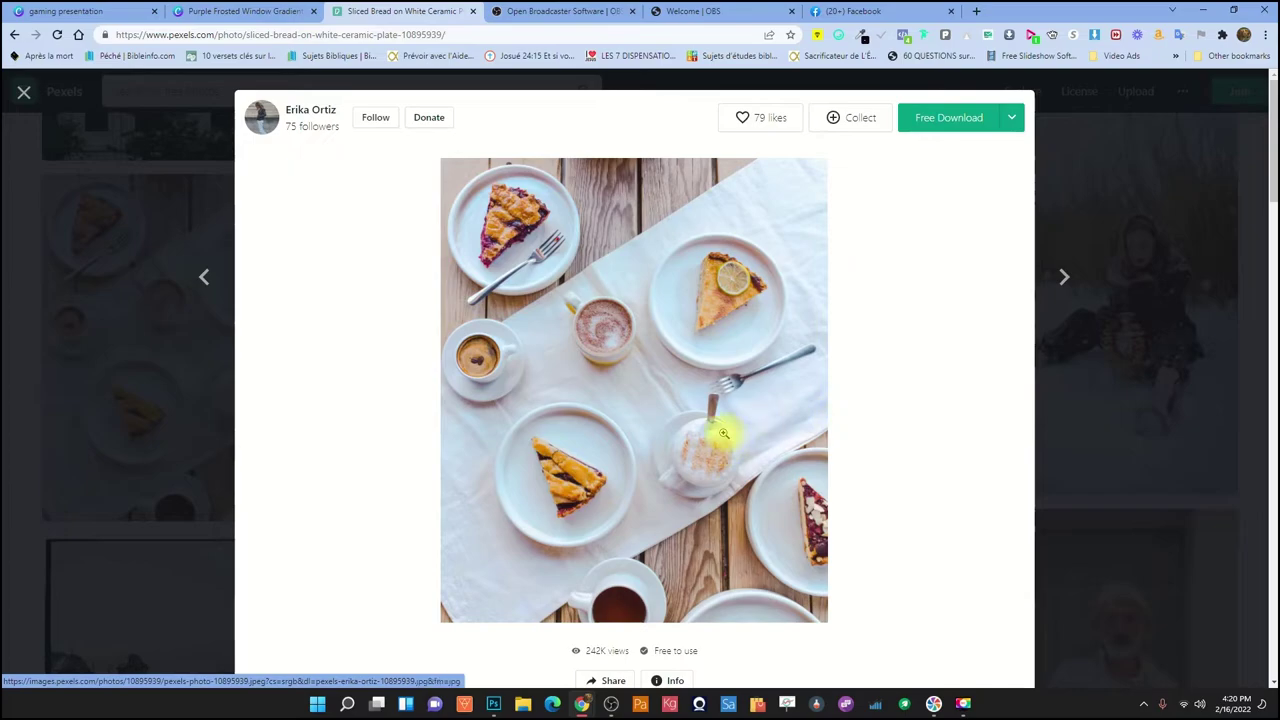
pyautogui.scroll(-15, 724, 433)
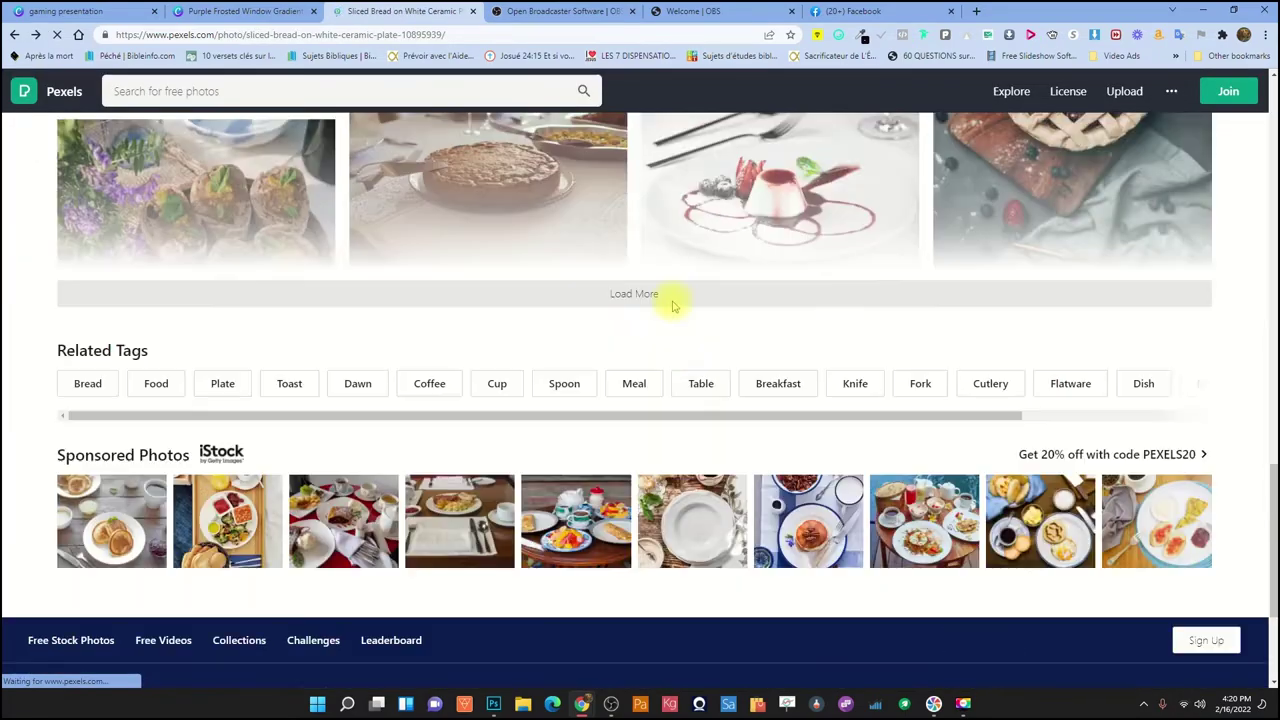
pyautogui.scroll(15, 672, 305)
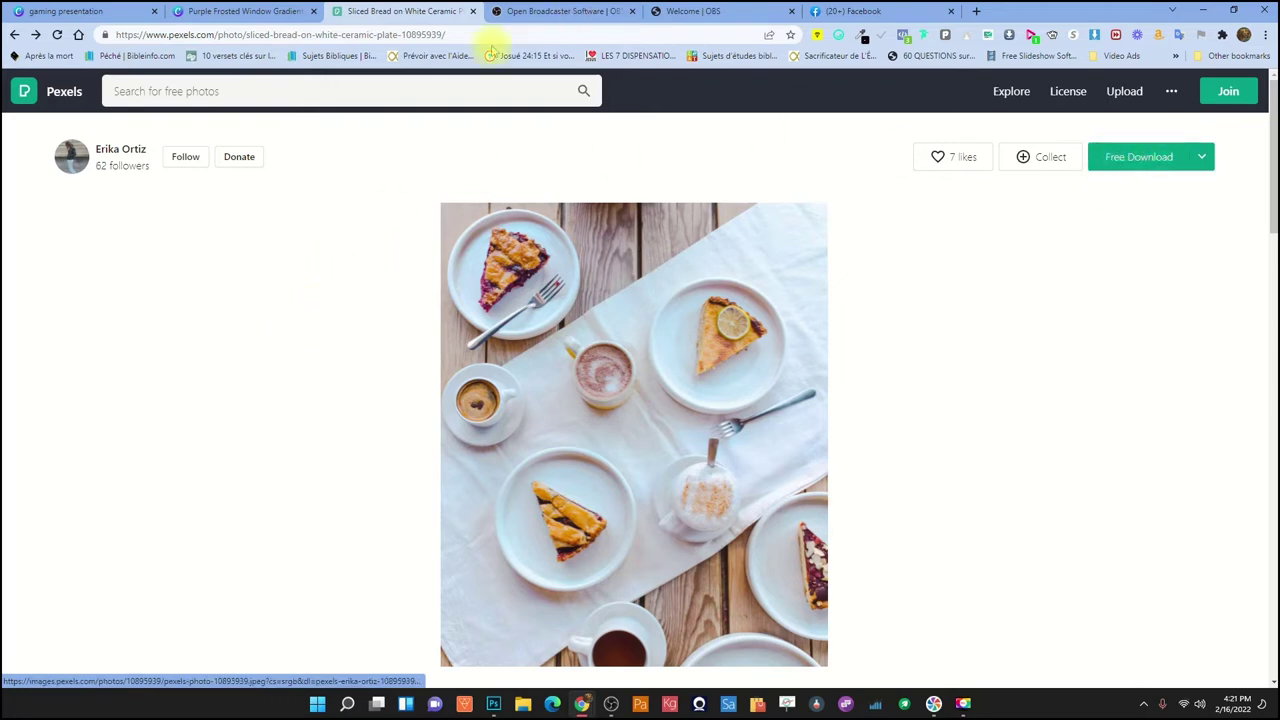
# Return to the Pexels home page and search the free photos for building.
pyautogui.click(26, 91)
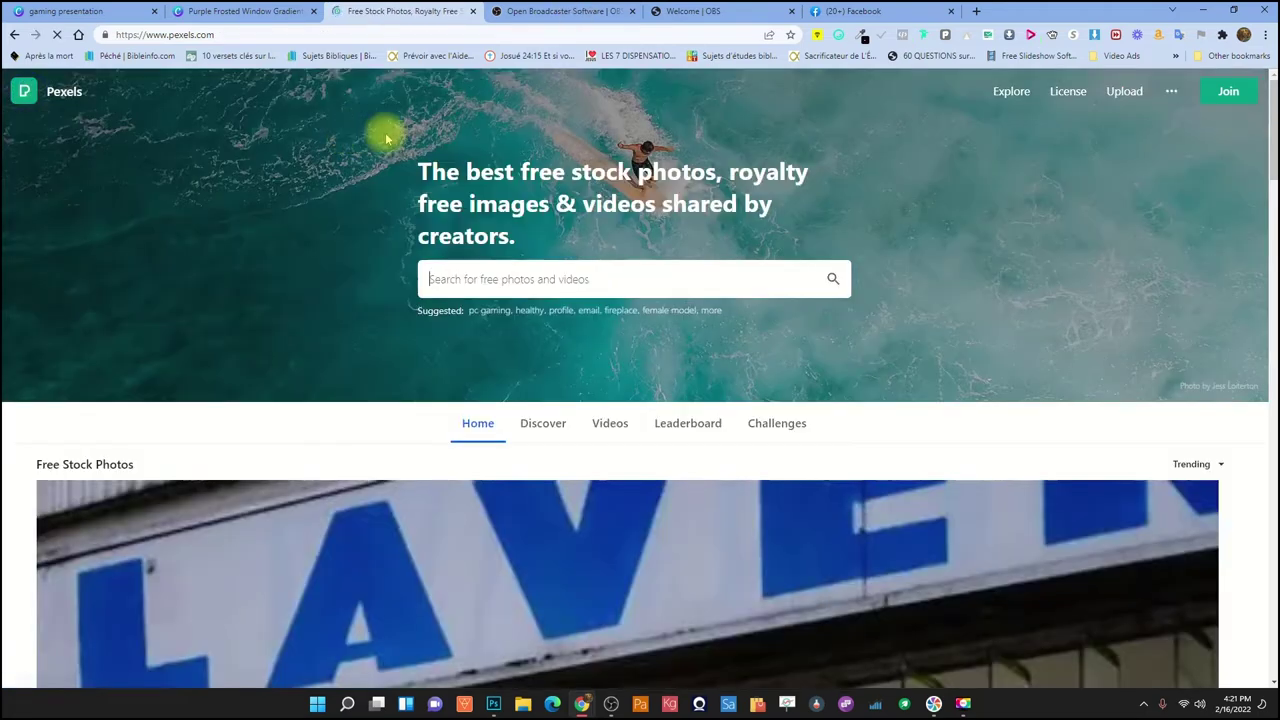
pyautogui.scroll(-6, 823, 371)
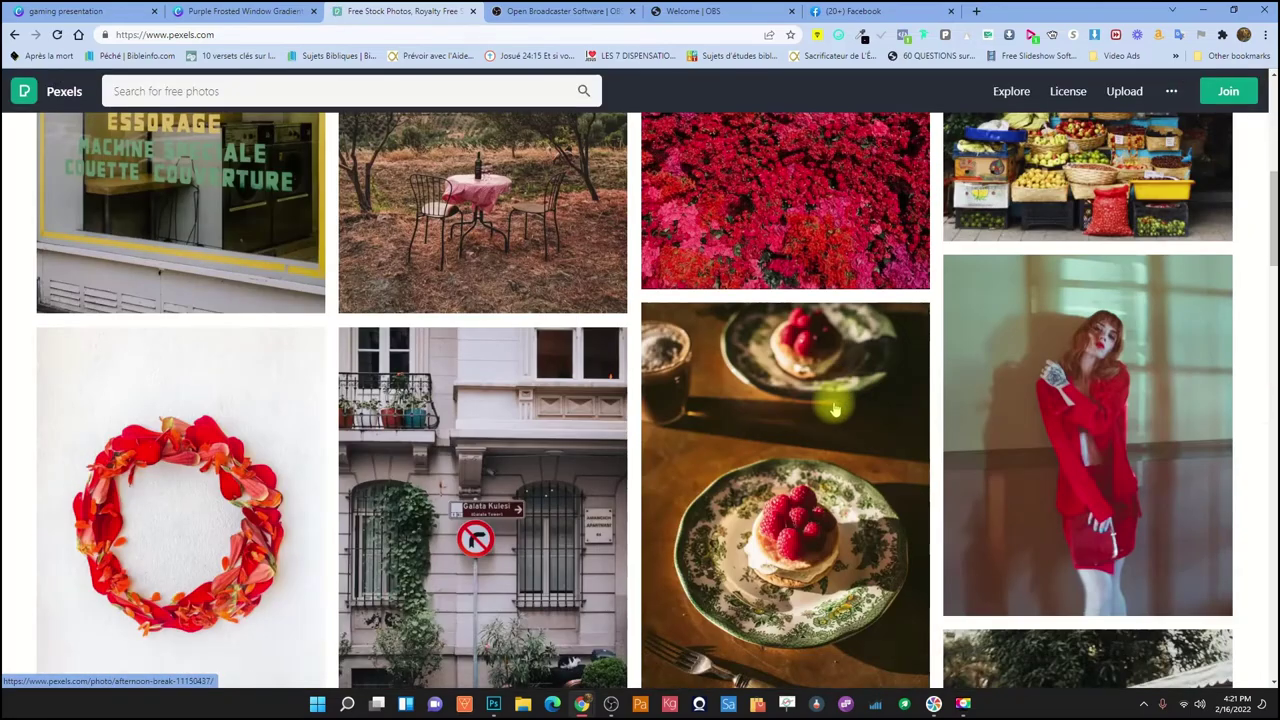
pyautogui.scroll(6, 835, 408)
pyautogui.click(590, 209)
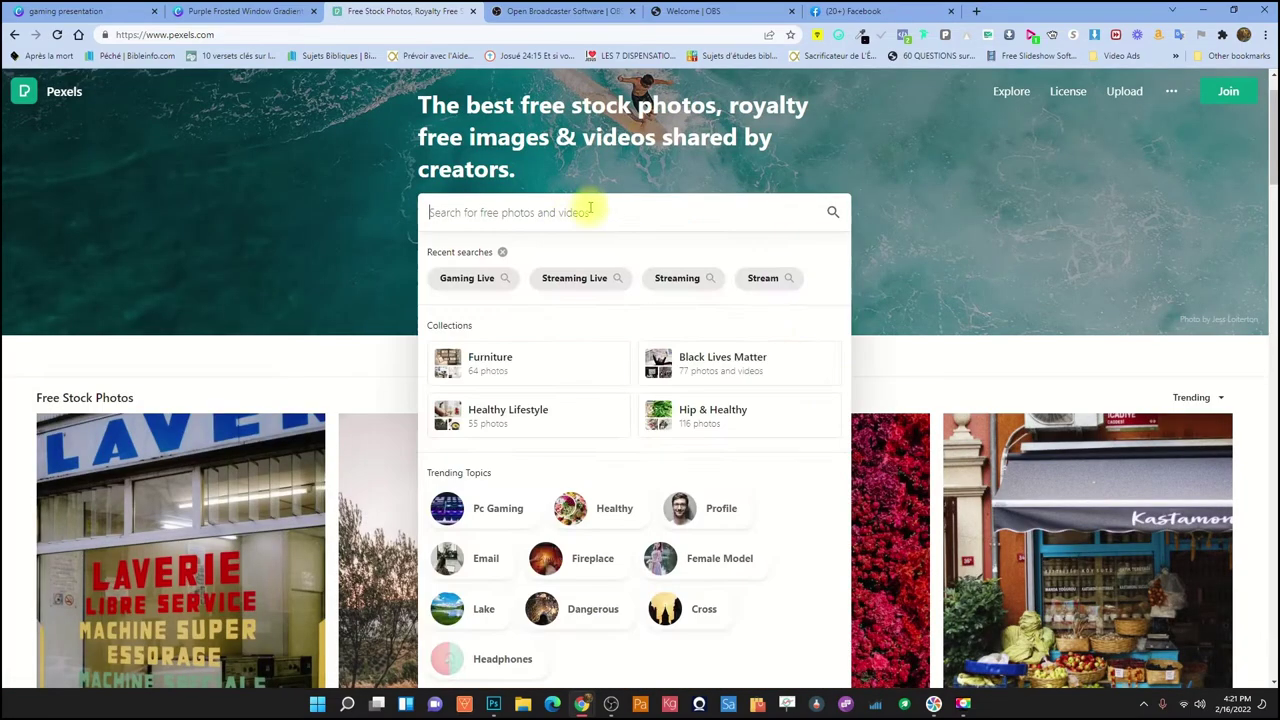
pyautogui.write('bu')
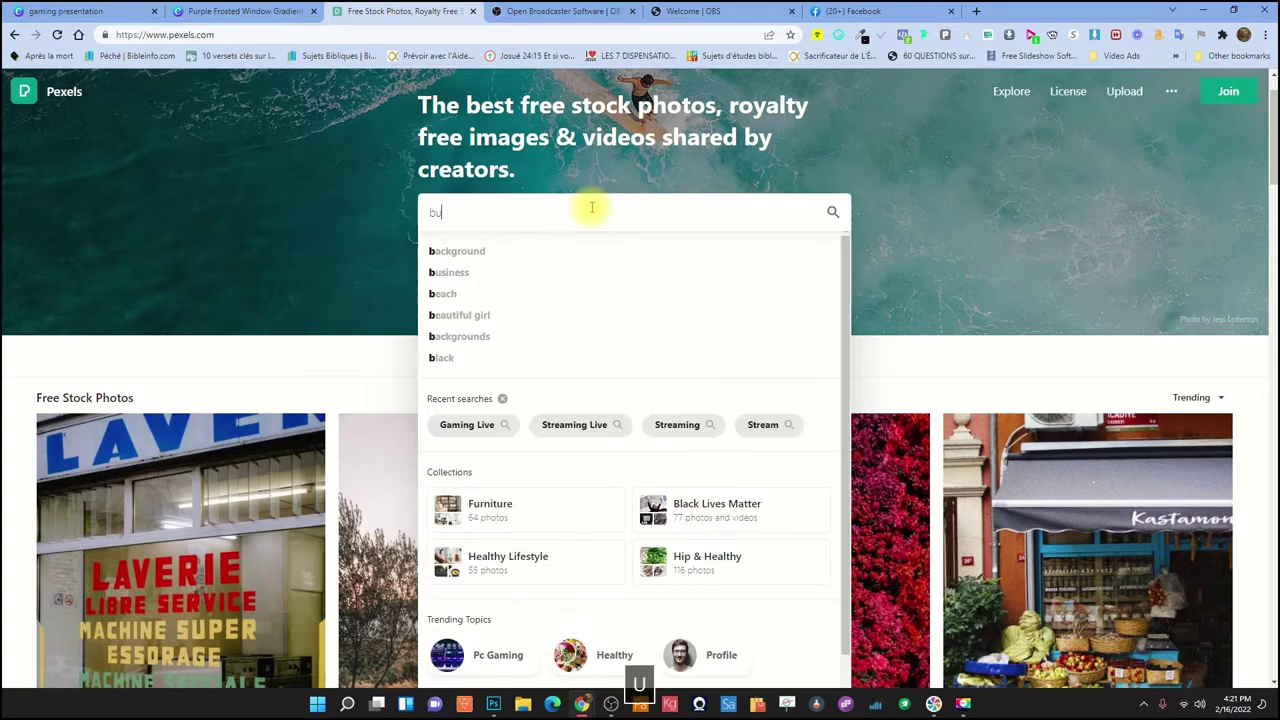
pyautogui.write('ilding')
pyautogui.press('Return')
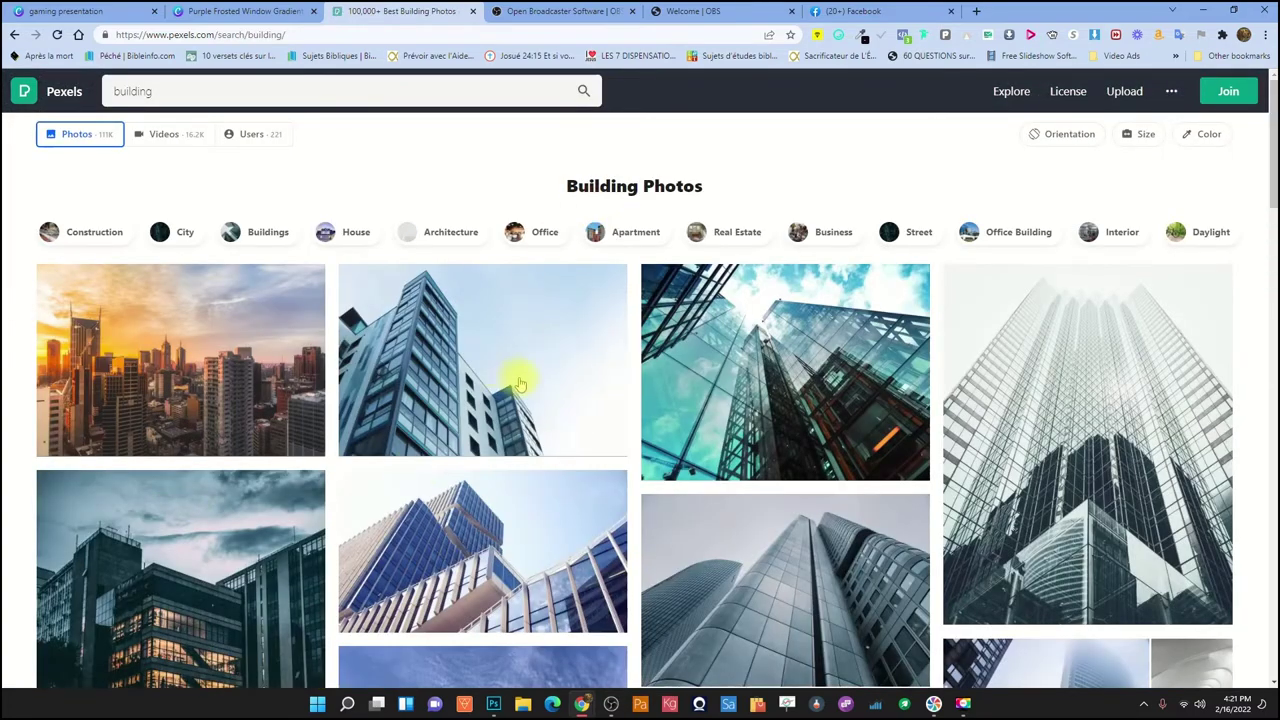
# Find the View of Cityscape photo with towers above the fog among the building results and save it as a JPEG in Downloads.
pyautogui.scroll(-3, 400, 372)
pyautogui.scroll(-6, 620, 297)
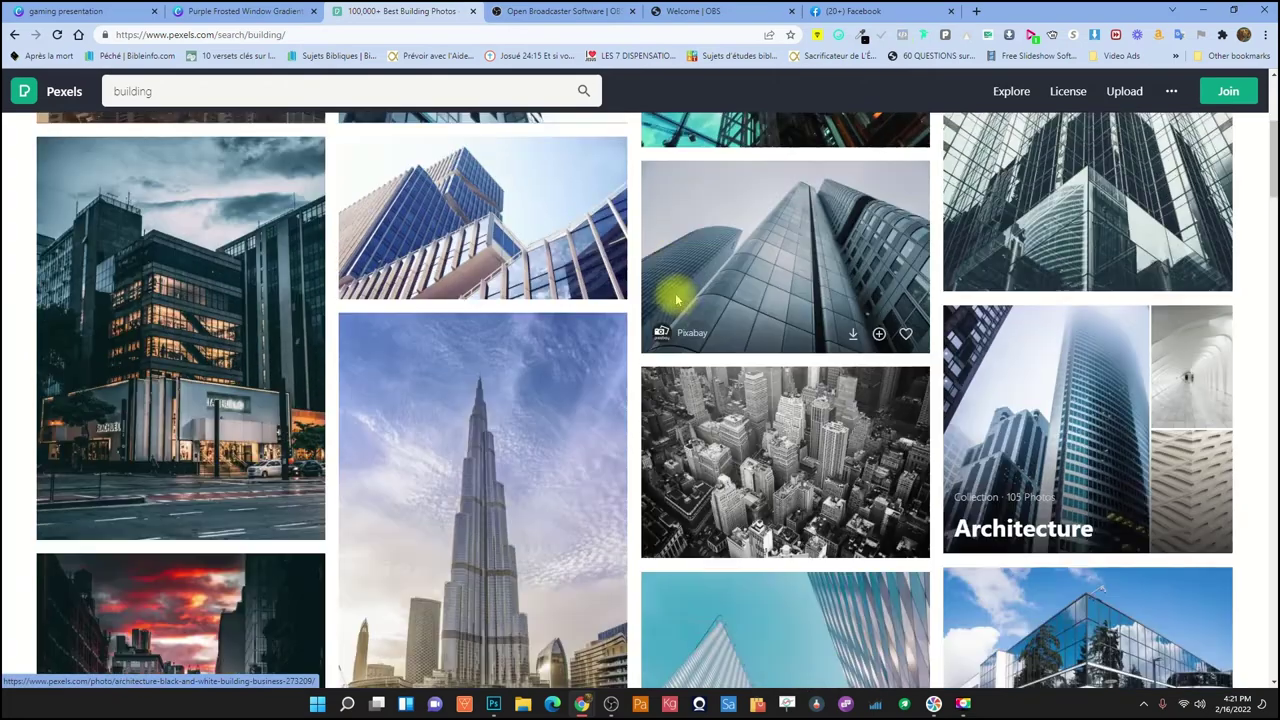
pyautogui.scroll(-6, 632, 378)
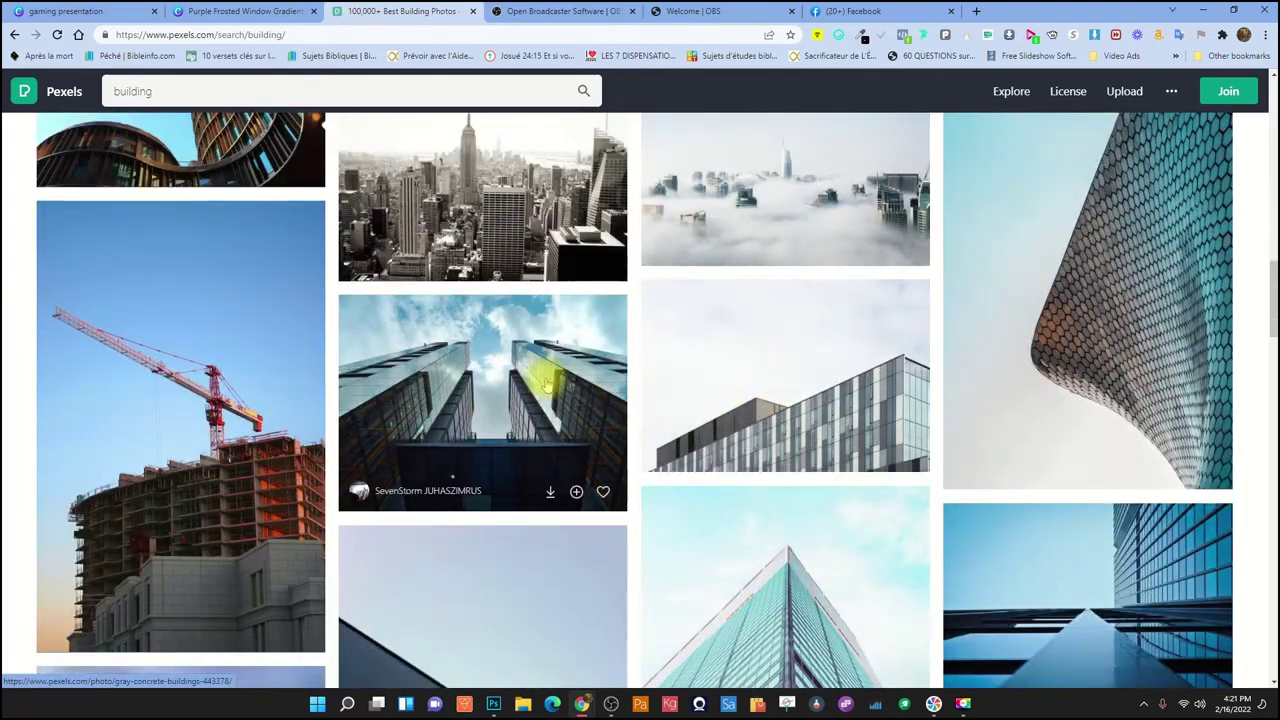
pyautogui.scroll(-2, 555, 385)
pyautogui.scroll(-3, 700, 425)
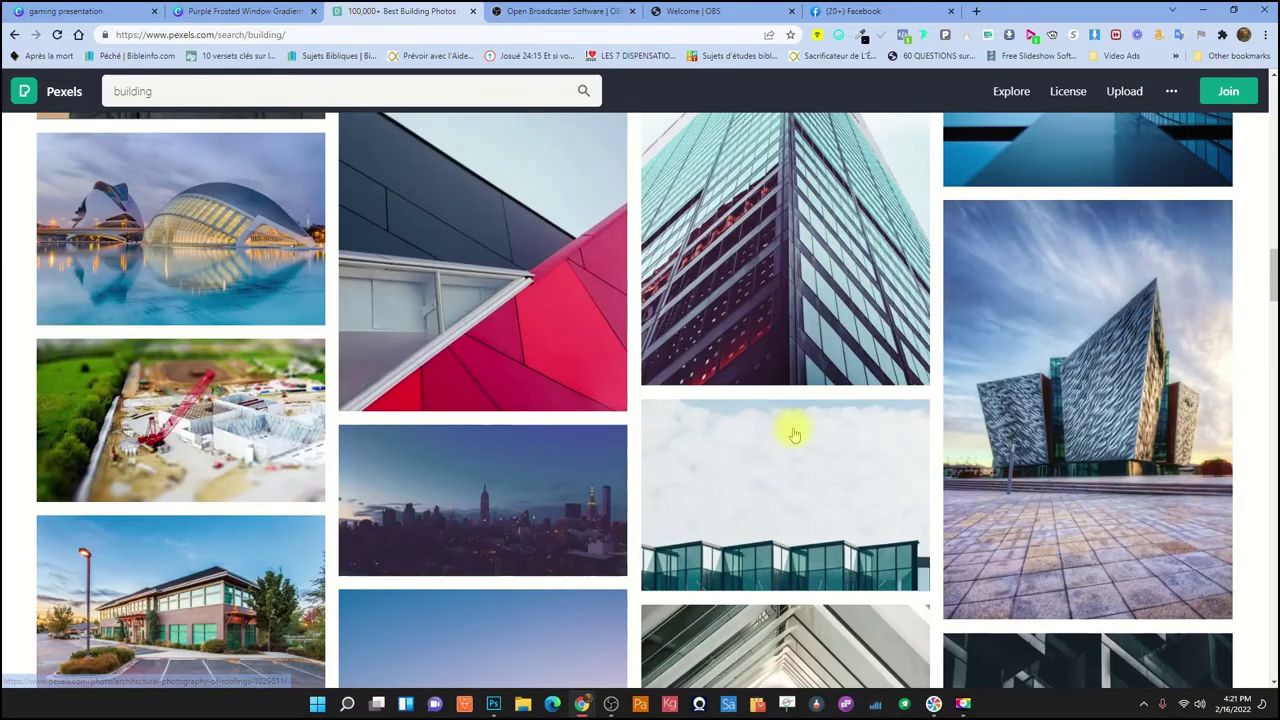
pyautogui.scroll(6, 795, 427)
pyautogui.scroll(4, 800, 420)
pyautogui.scroll(-4, 800, 414)
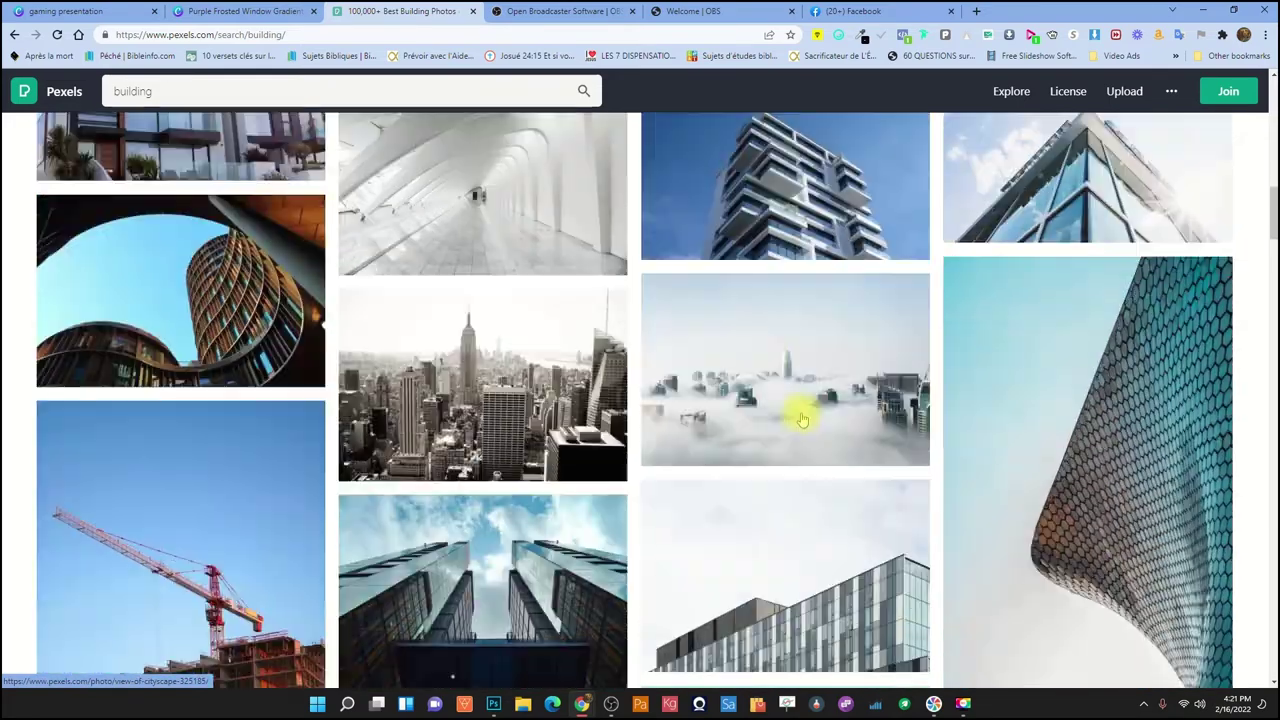
pyautogui.click(803, 360)
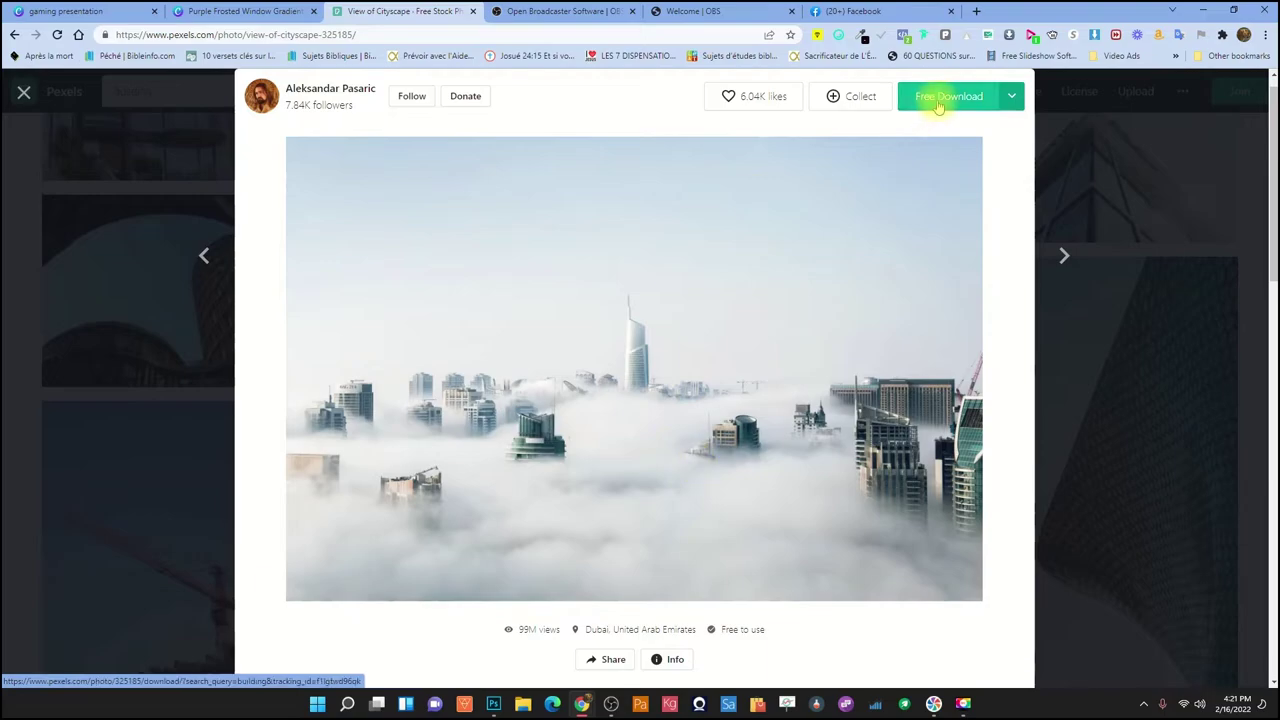
pyautogui.click(929, 95)
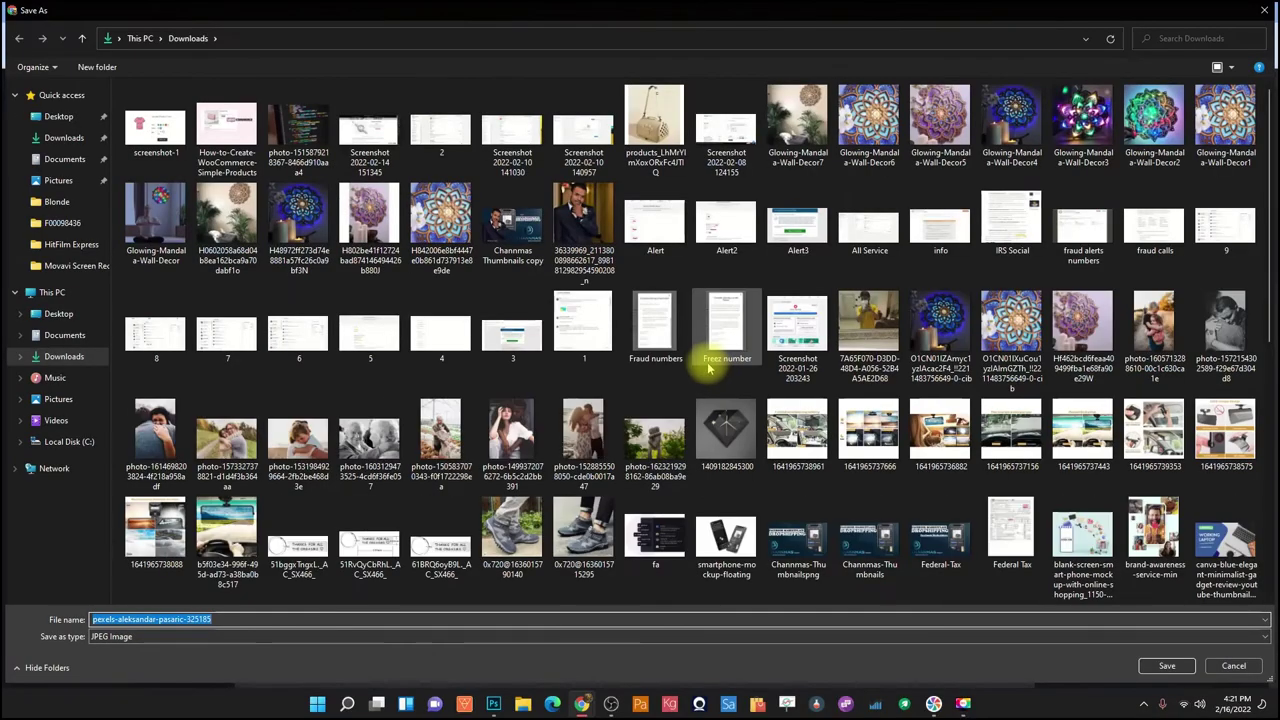
pyautogui.click(1166, 665)
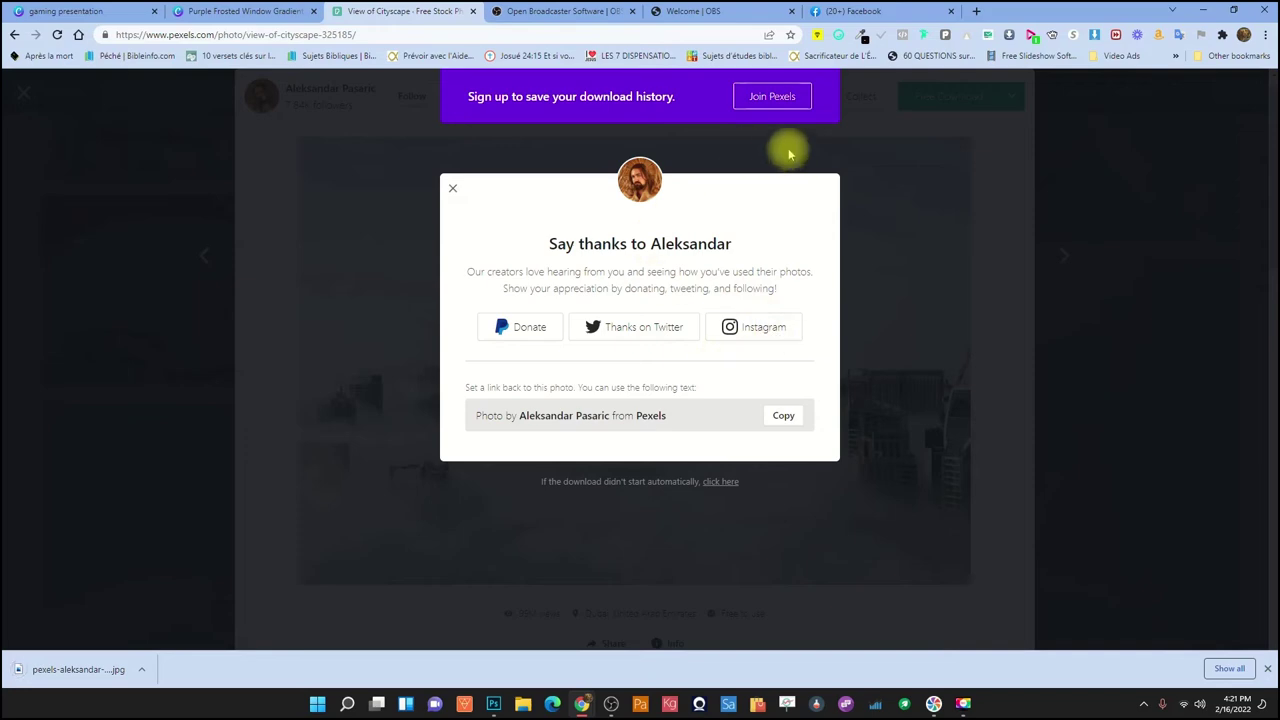
# Switch to OBS Studio and load the cityscape photo from the Downloads folder as the image file of BG 1.
pyautogui.click(610, 703)
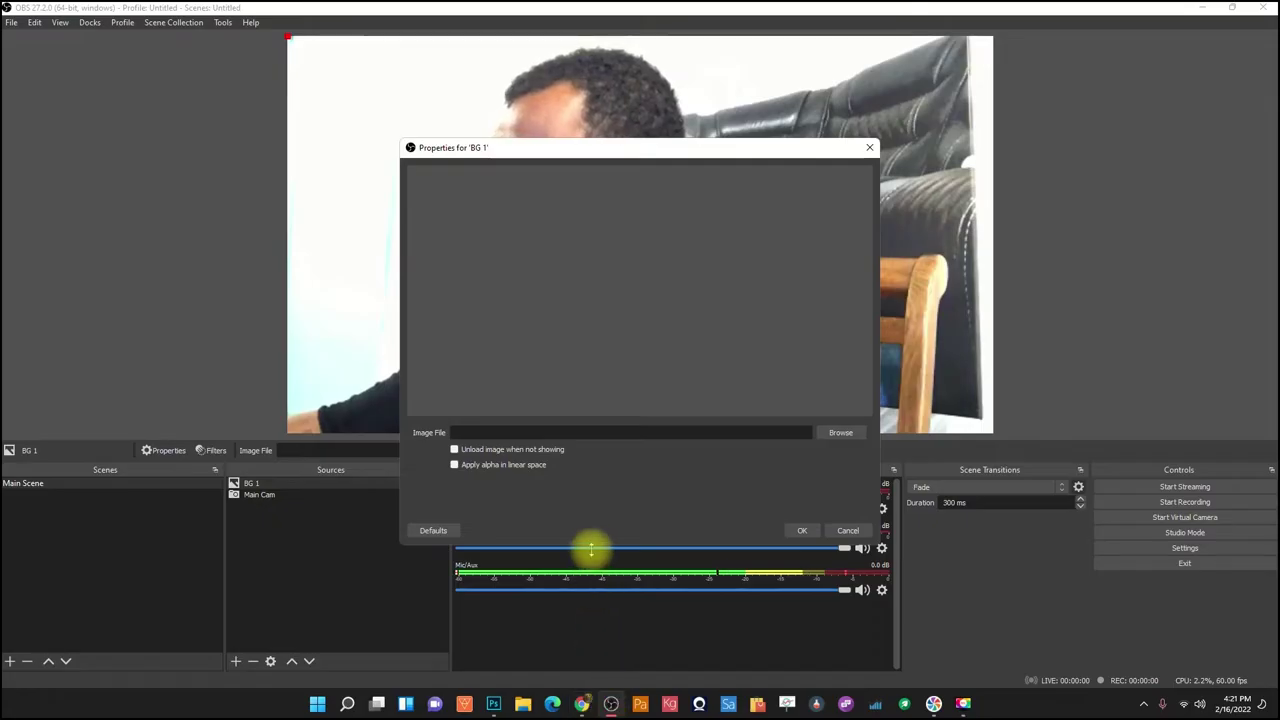
pyautogui.click(840, 432)
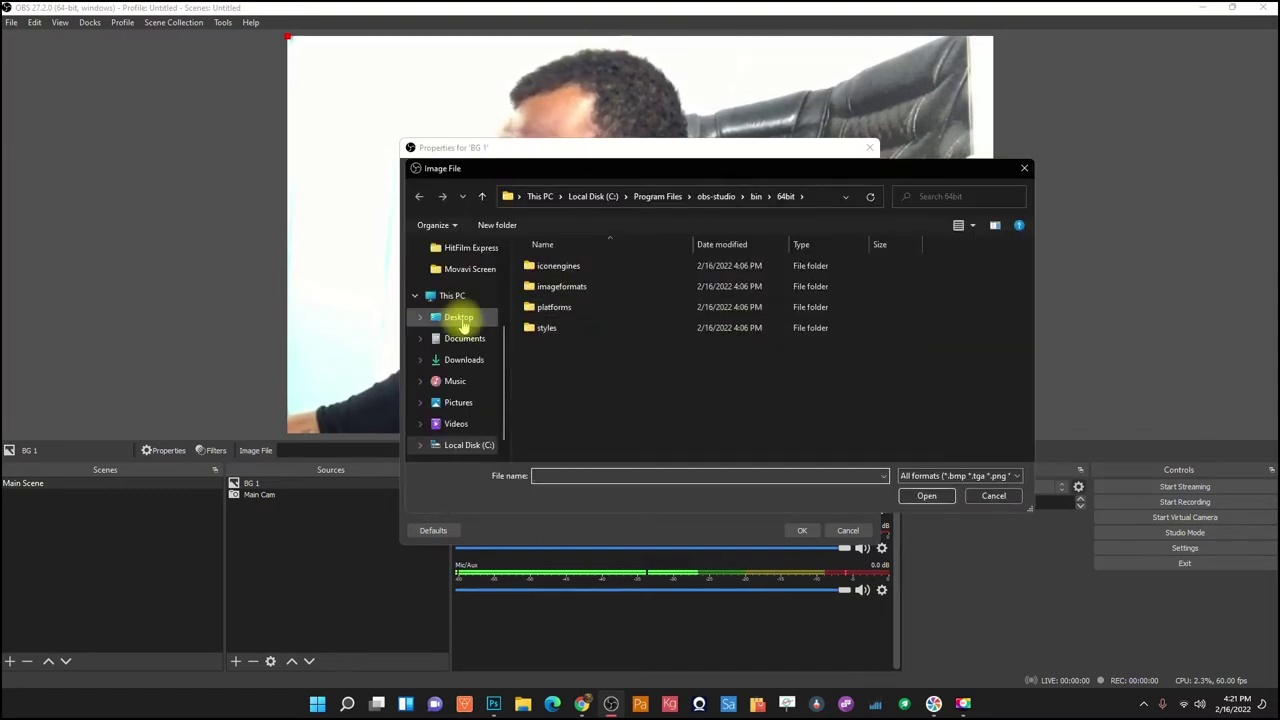
pyautogui.click(466, 359)
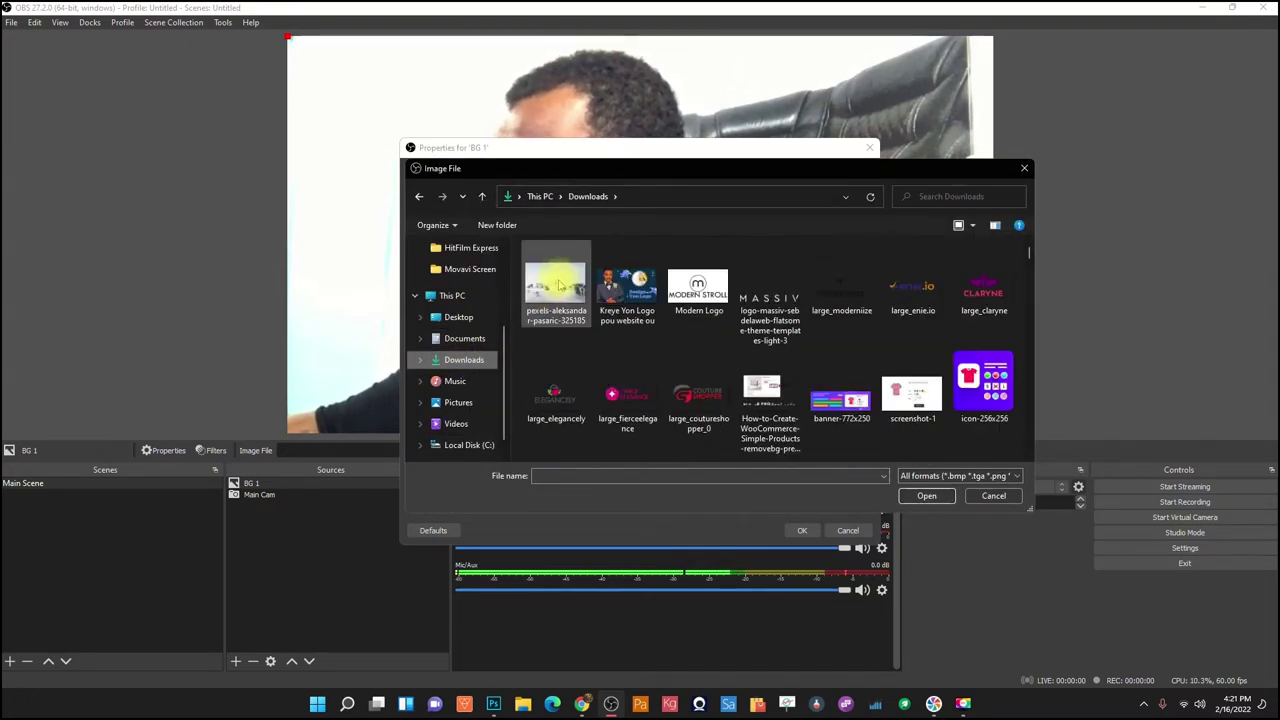
pyautogui.doubleClick(558, 284)
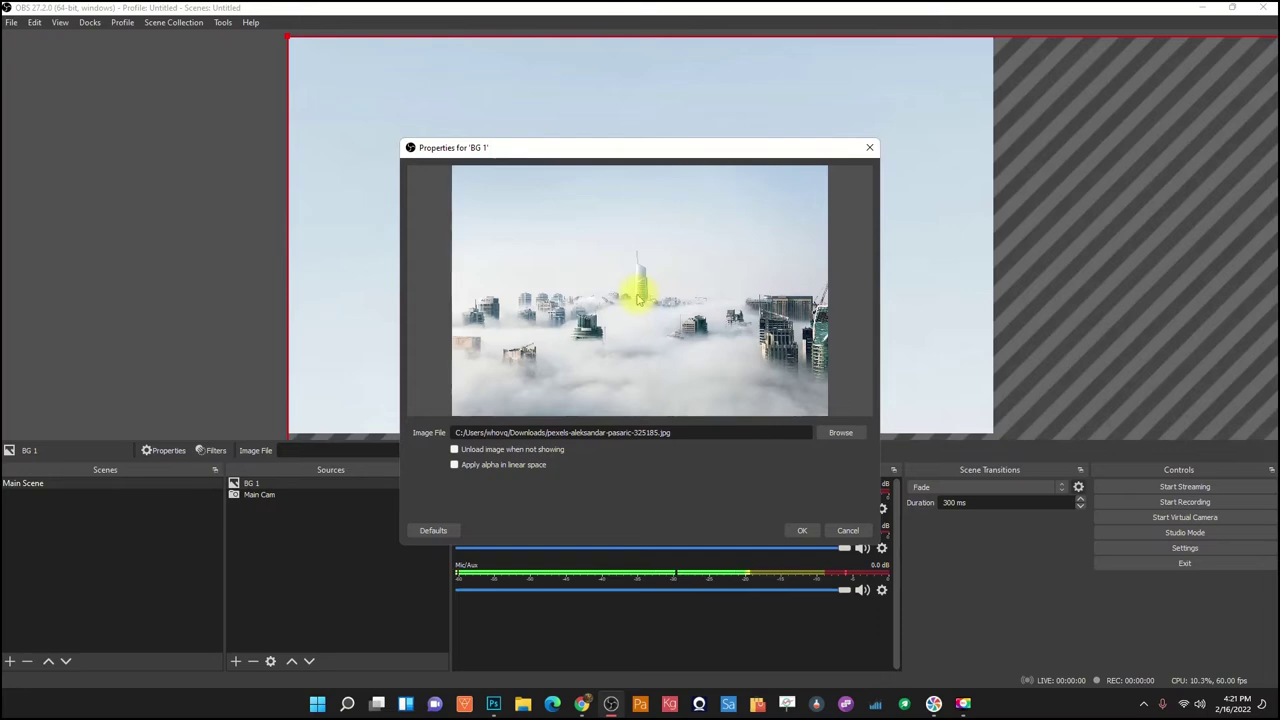
pyautogui.click(802, 531)
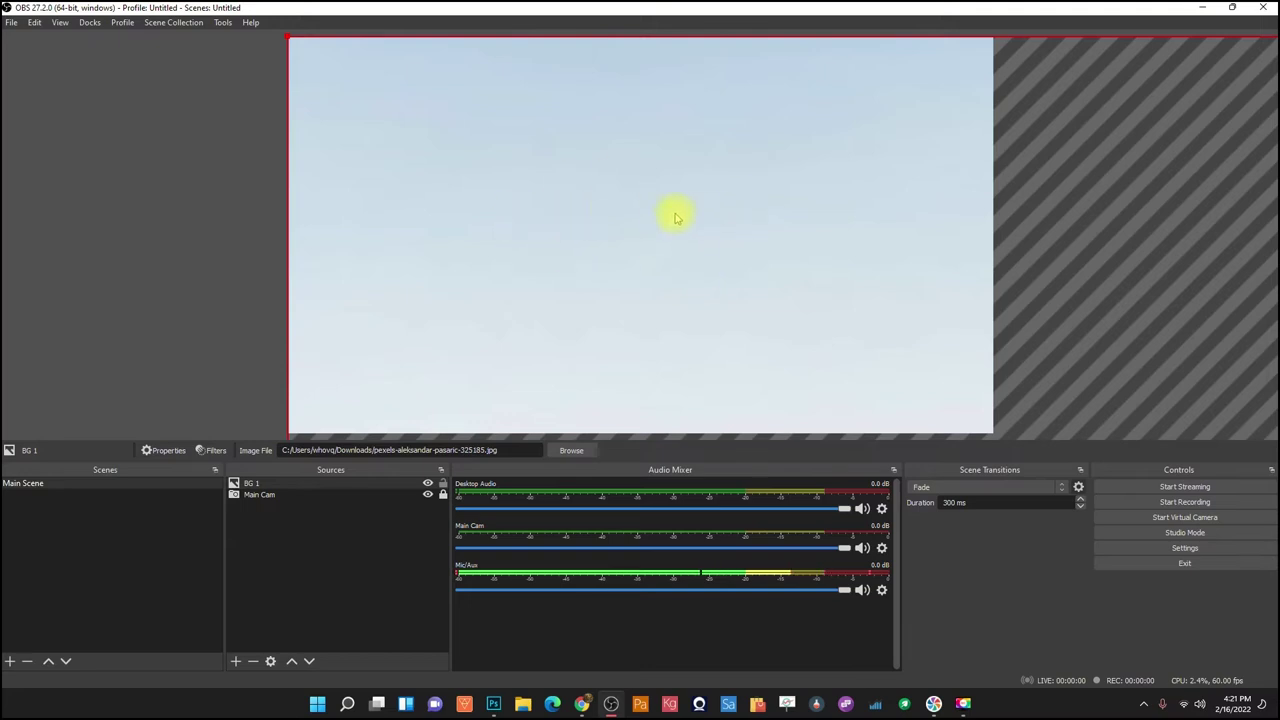
# Shift the oversized BG 1 image in the preview and apply the Fit to screen transform to it.
pyautogui.moveTo(903, 231); pyautogui.dragTo(803, 229)
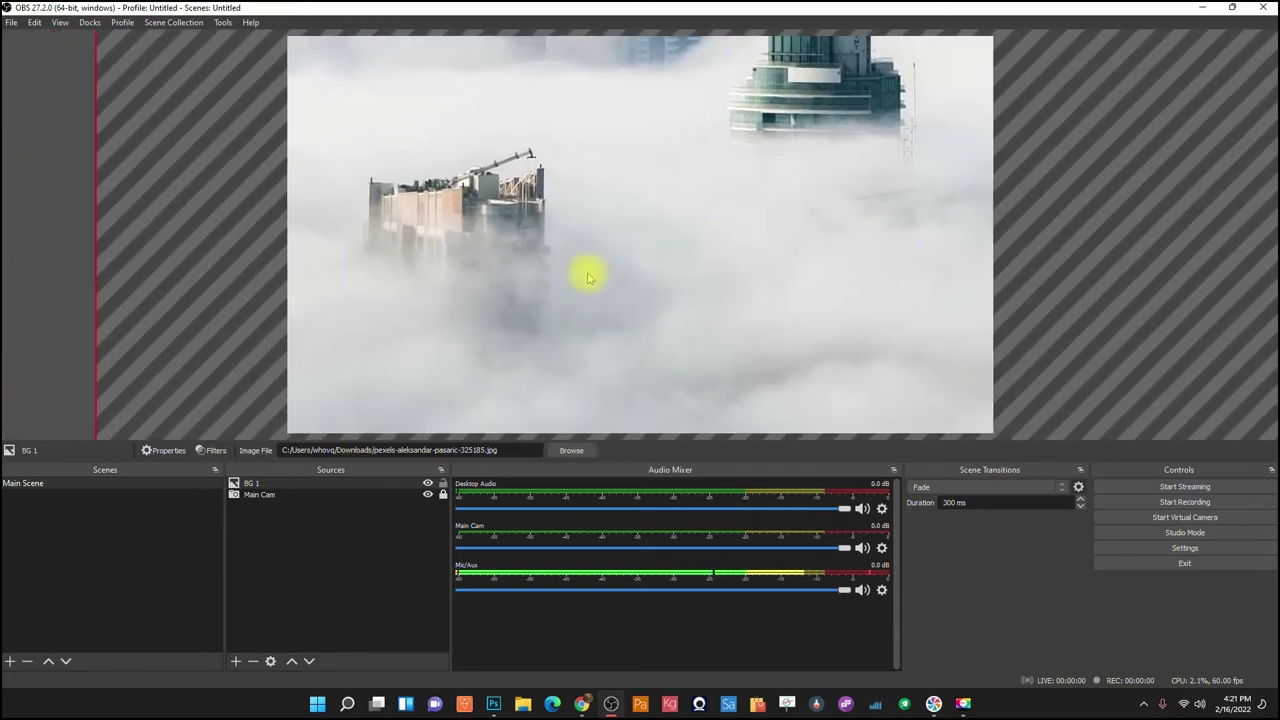
pyautogui.rightClick(323, 485)
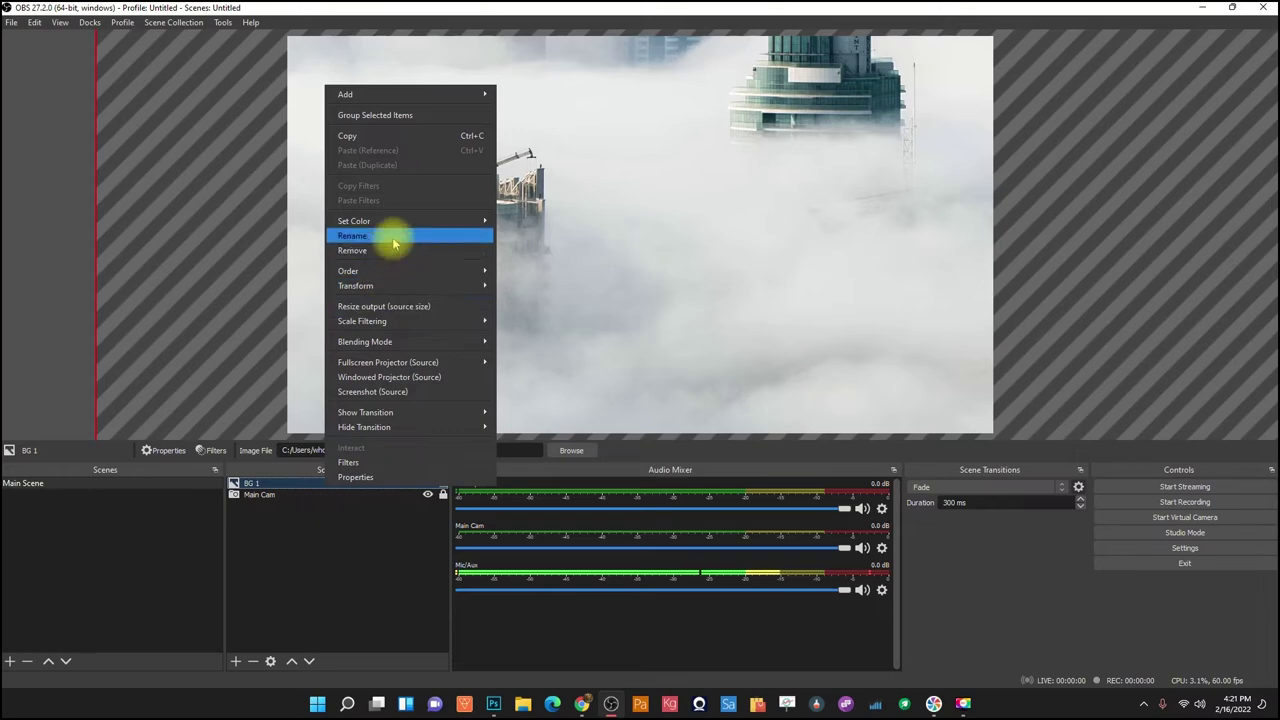
pyautogui.moveTo(409, 286)
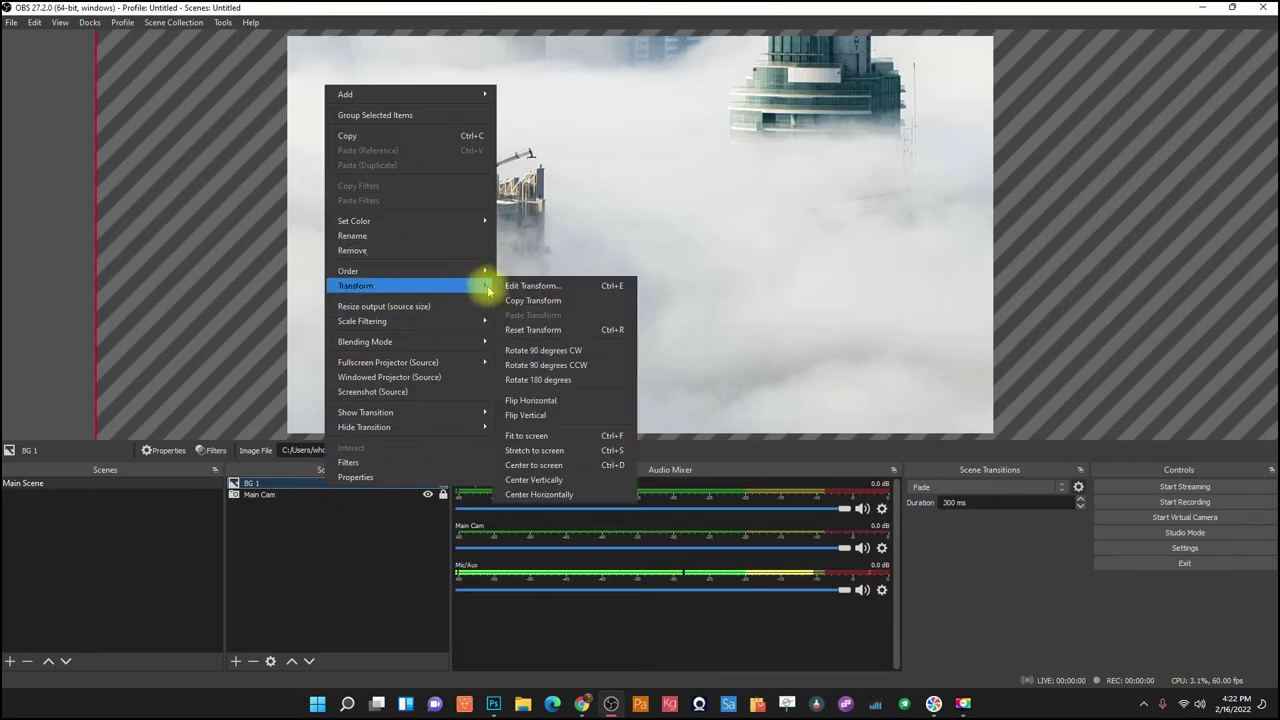
pyautogui.click(527, 435)
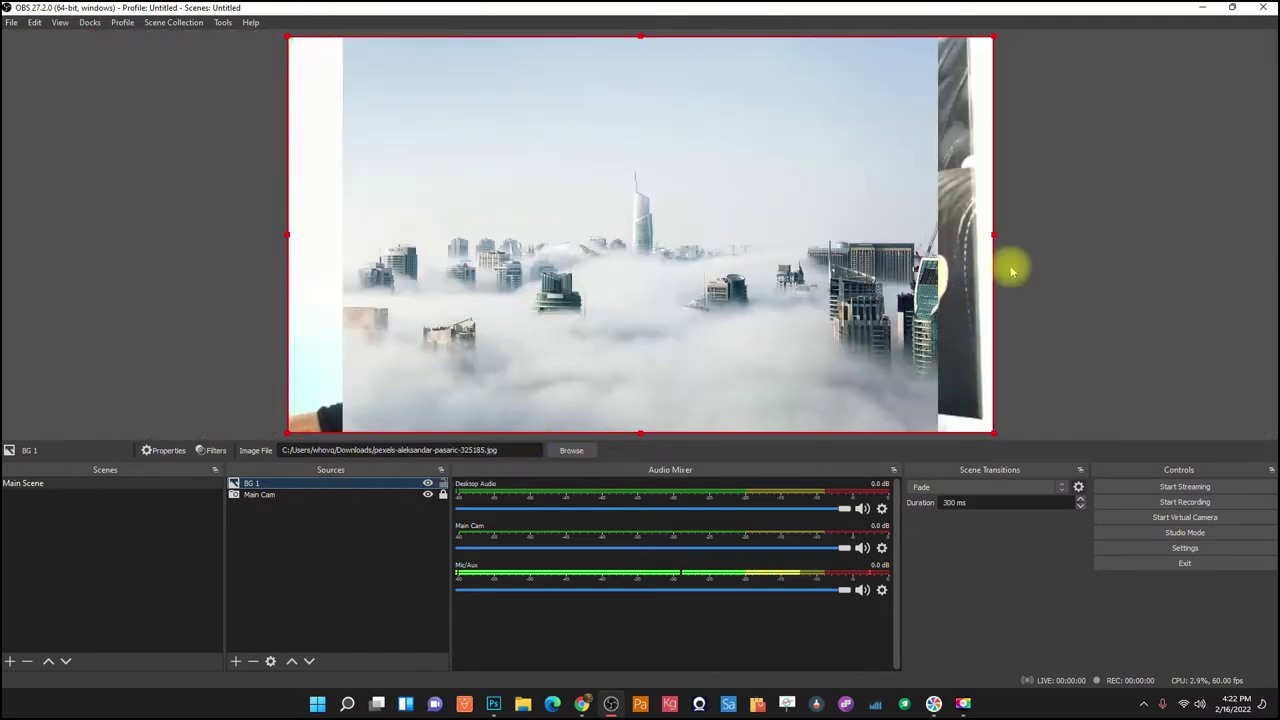
# Enlarge the BG 1 image to the full canvas width, align its lower edge with the canvas, and lock the source.
pyautogui.click(1114, 251)
pyautogui.click(752, 314)
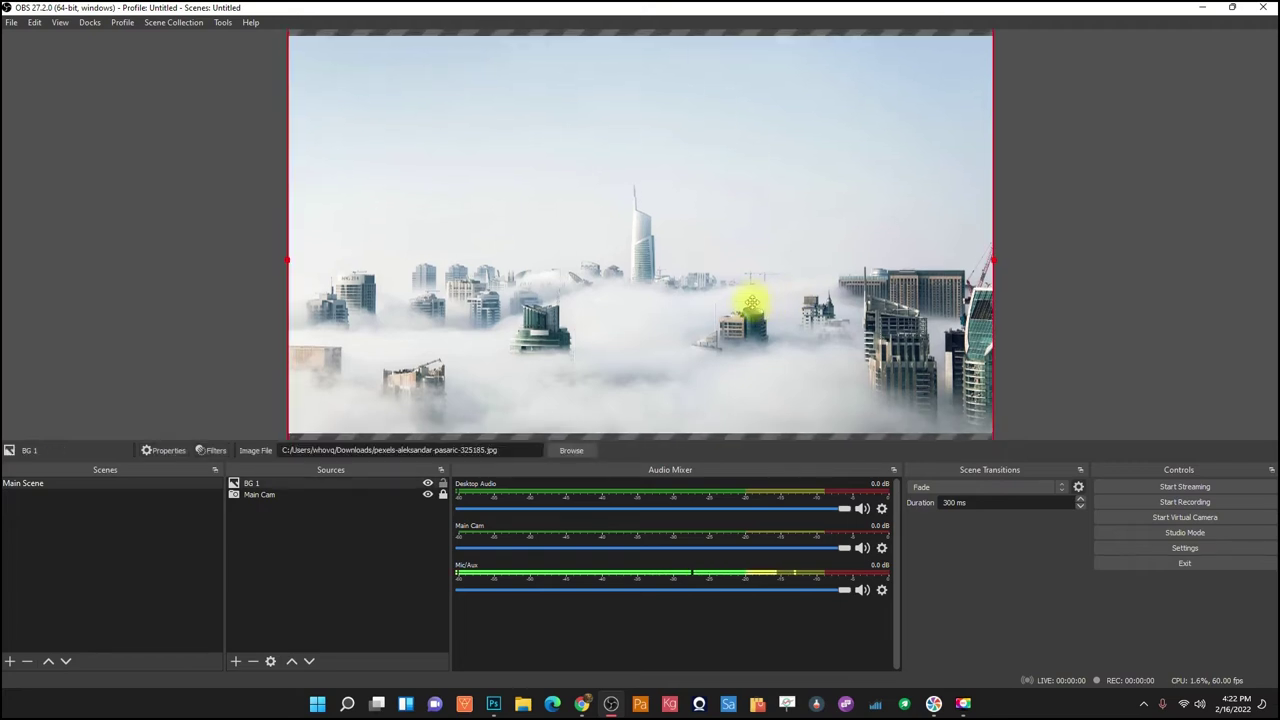
pyautogui.moveTo(752, 302); pyautogui.dragTo(755, 238)
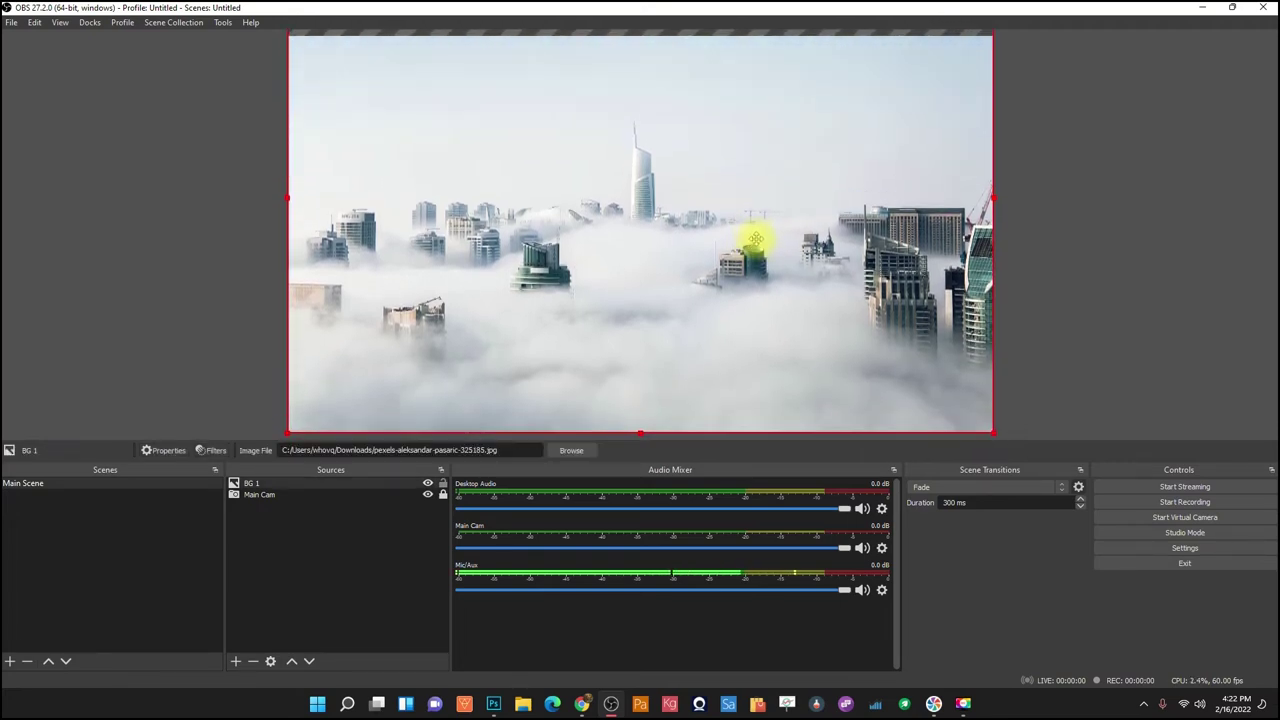
pyautogui.click(1091, 257)
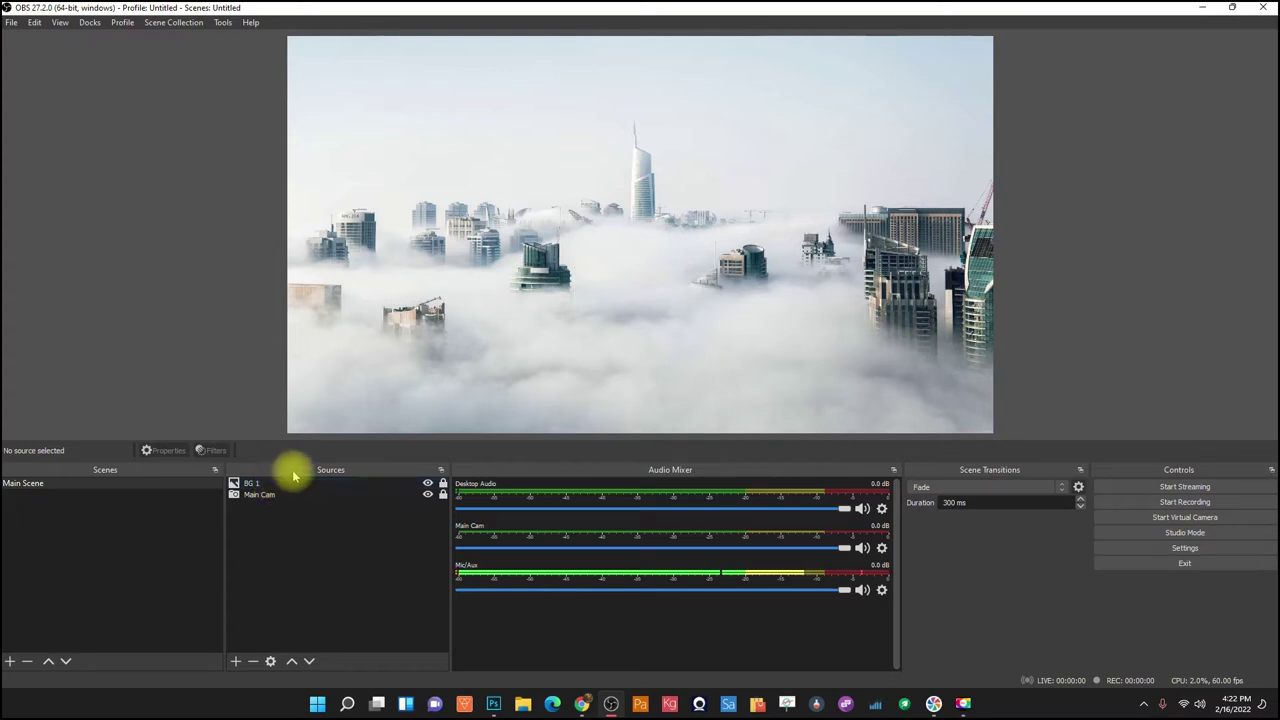
# Reorder the sources so that BG 1 sits below Main Cam.
pyautogui.click(311, 487)
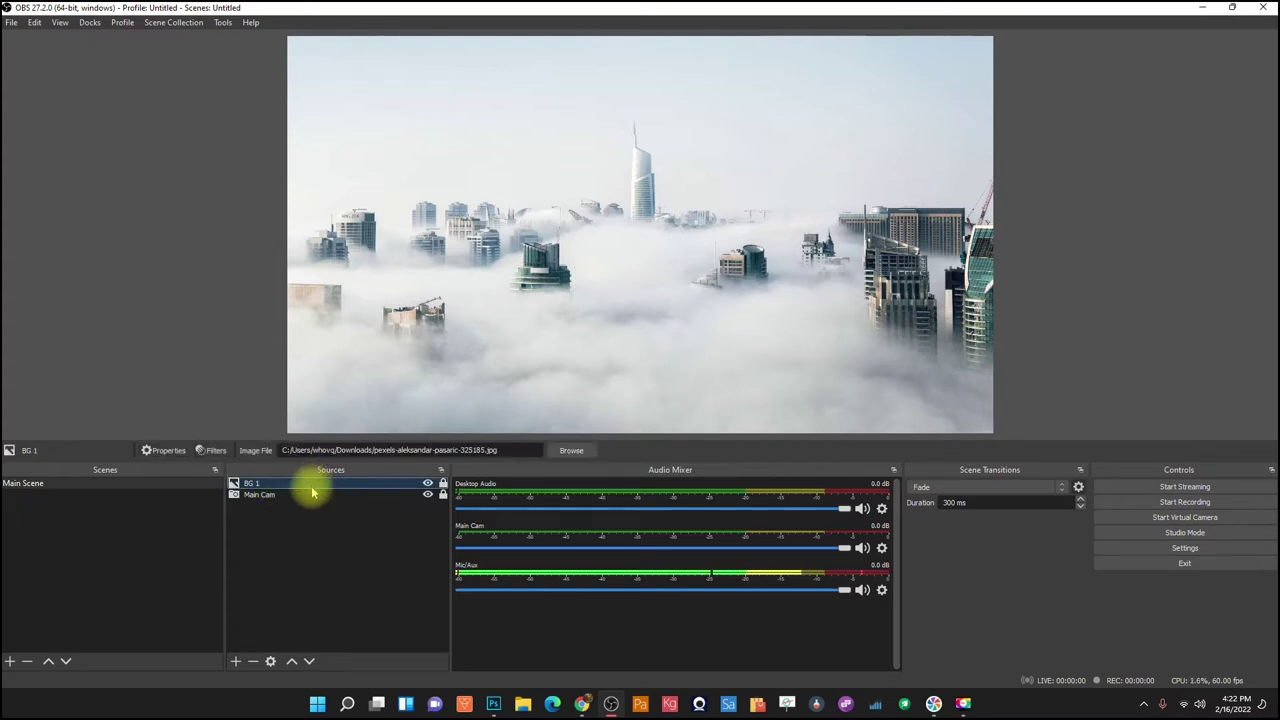
pyautogui.moveTo(311, 491); pyautogui.dragTo(309, 497)
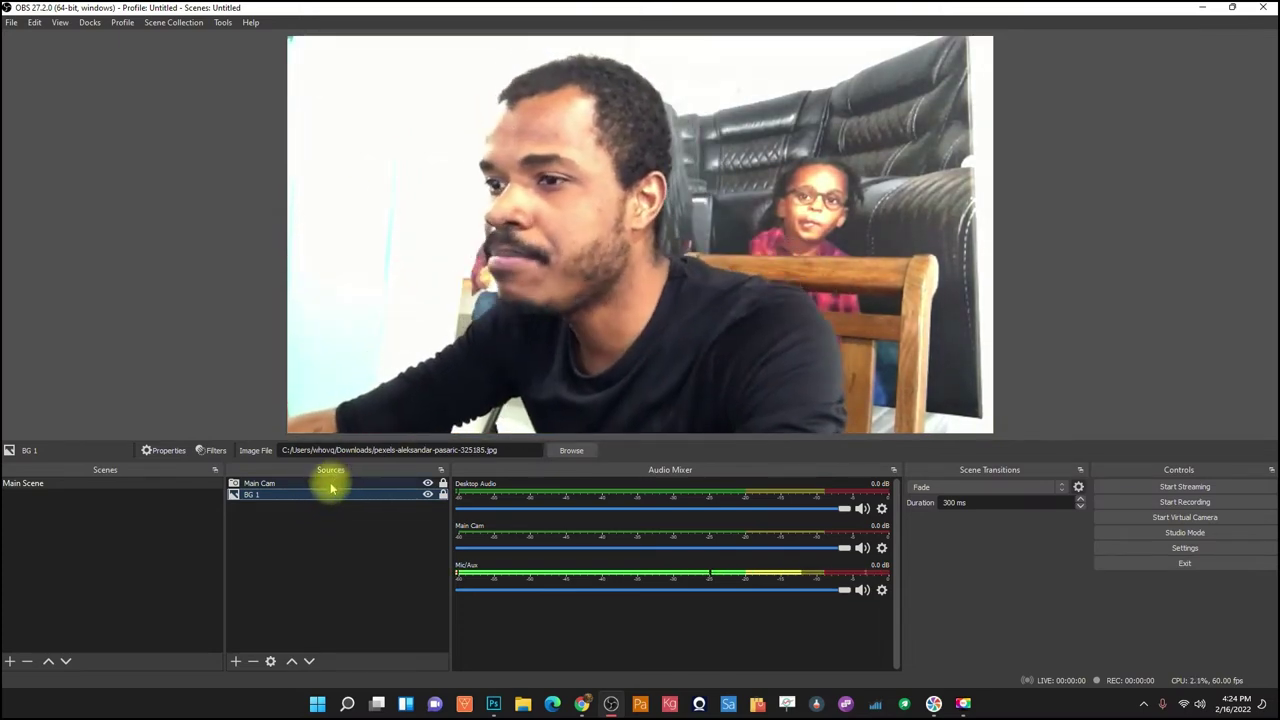
# Add a Chroma Key effect filter with the green key color to the Main Cam source.
pyautogui.click(331, 484)
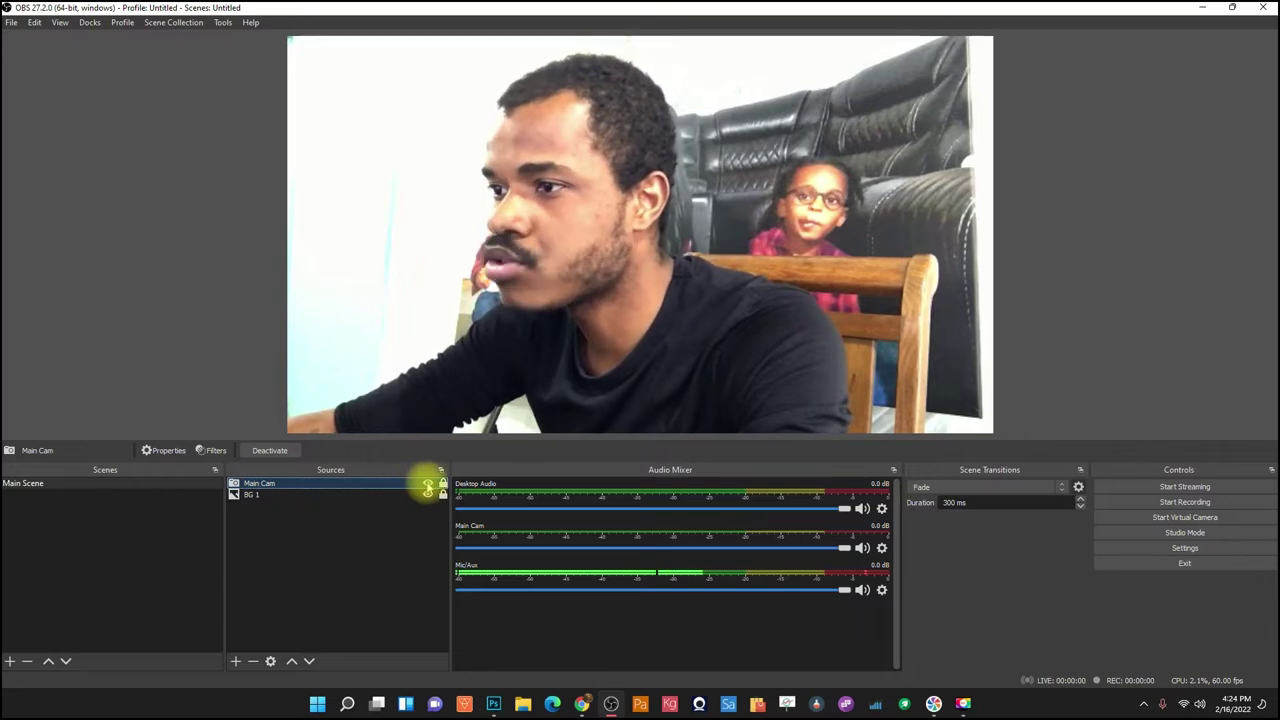
pyautogui.rightClick(333, 486)
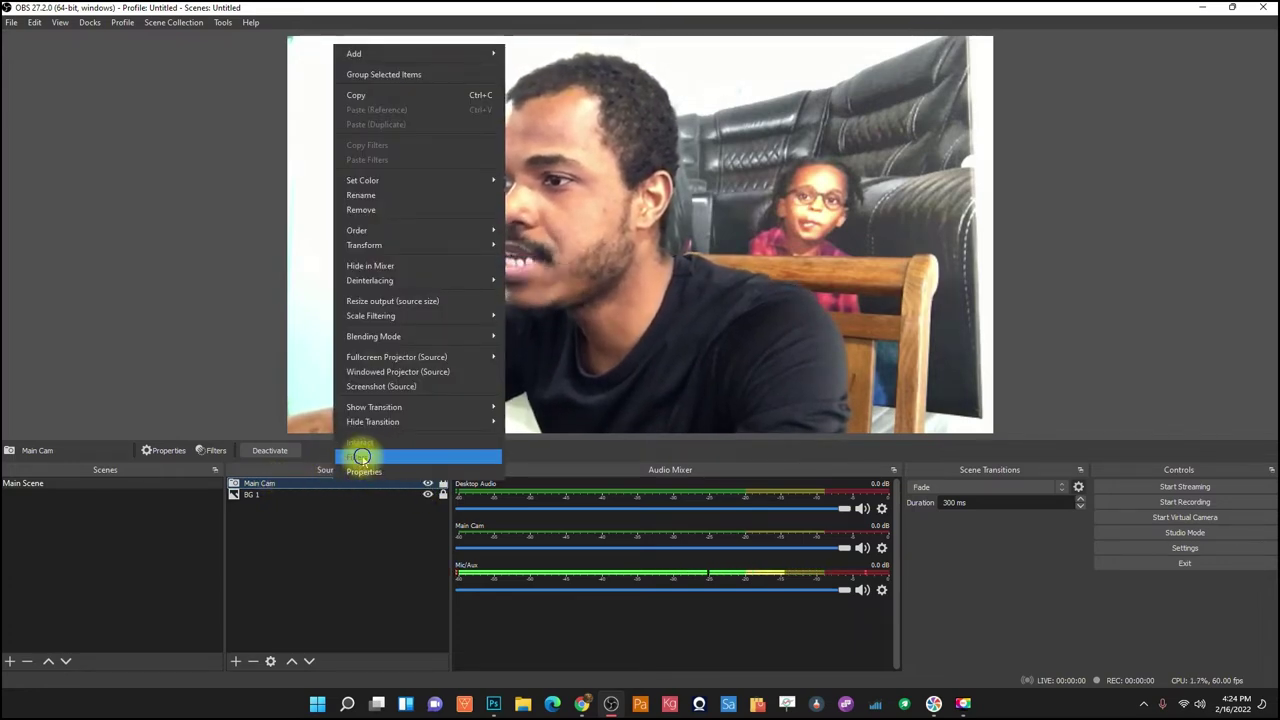
pyautogui.click(357, 458)
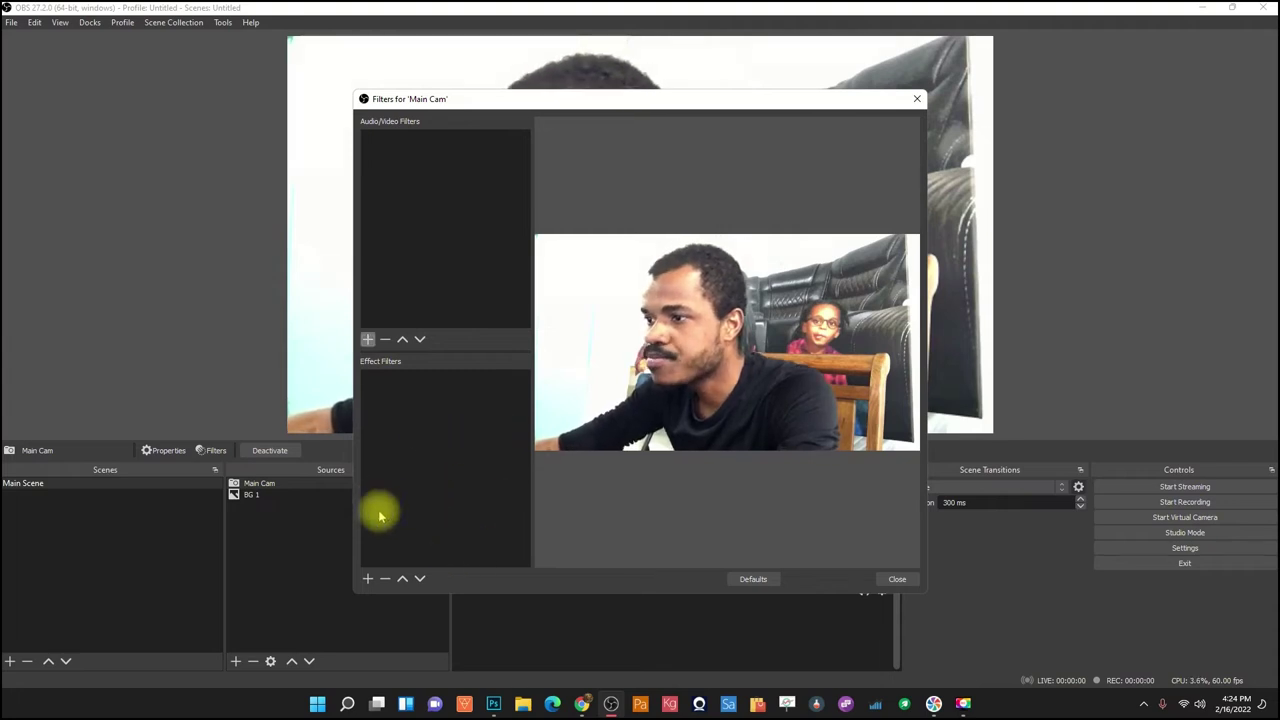
pyautogui.click(367, 578)
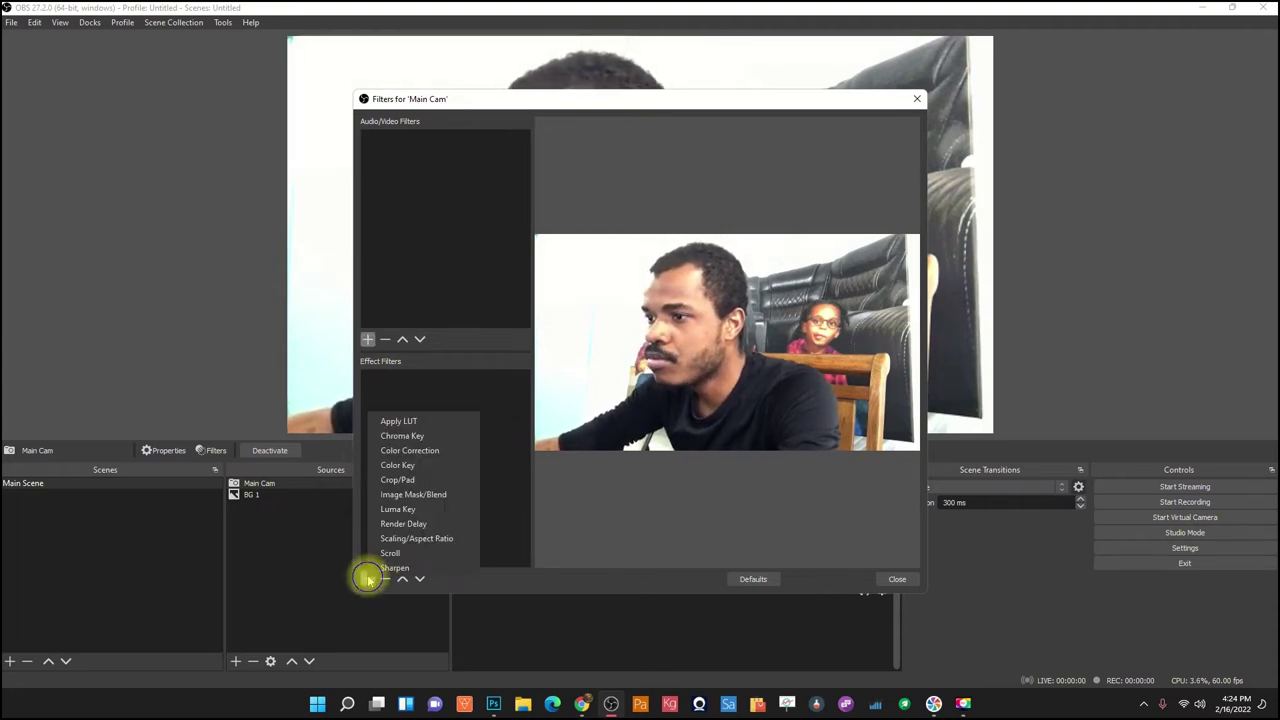
pyautogui.click(407, 437)
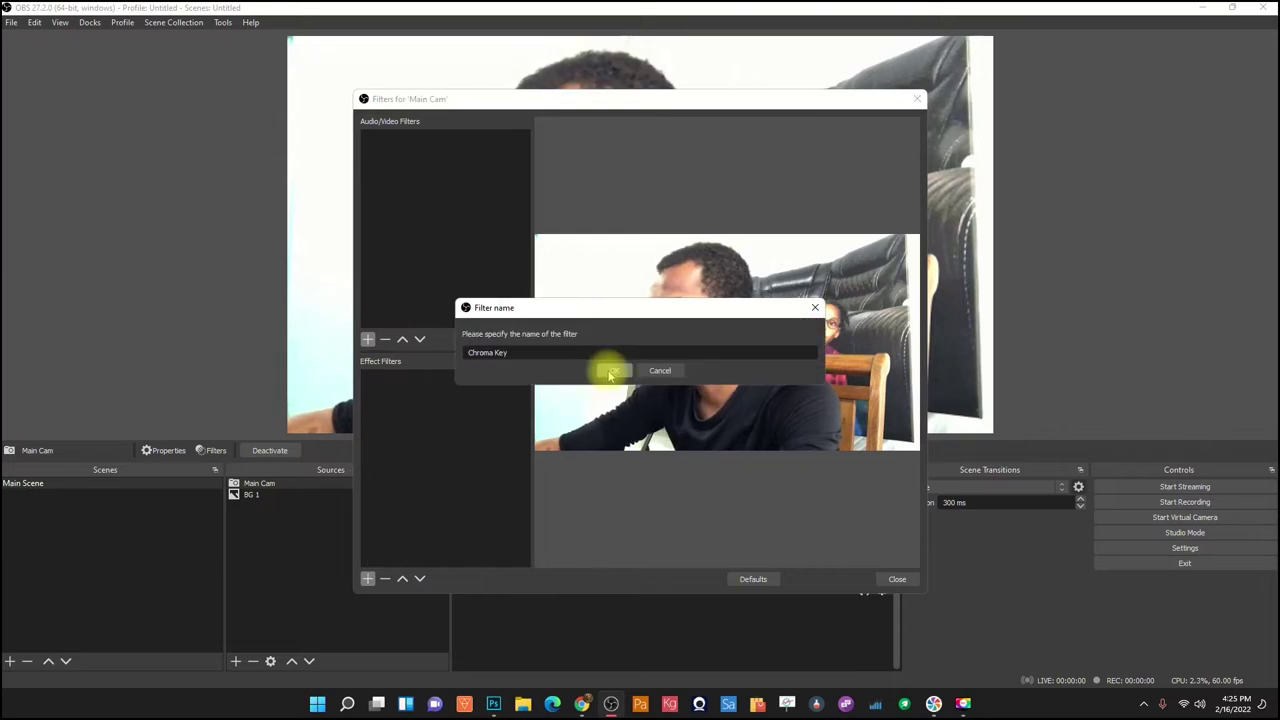
pyautogui.click(606, 369)
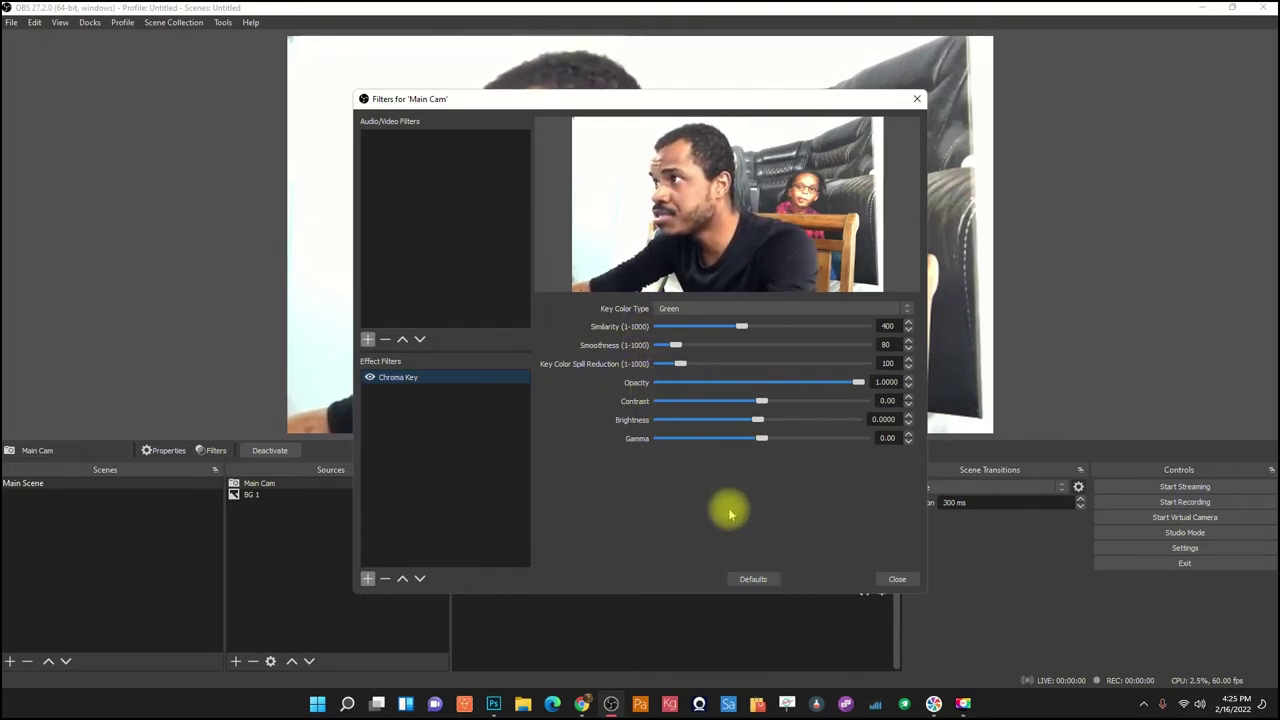
pyautogui.click(896, 580)
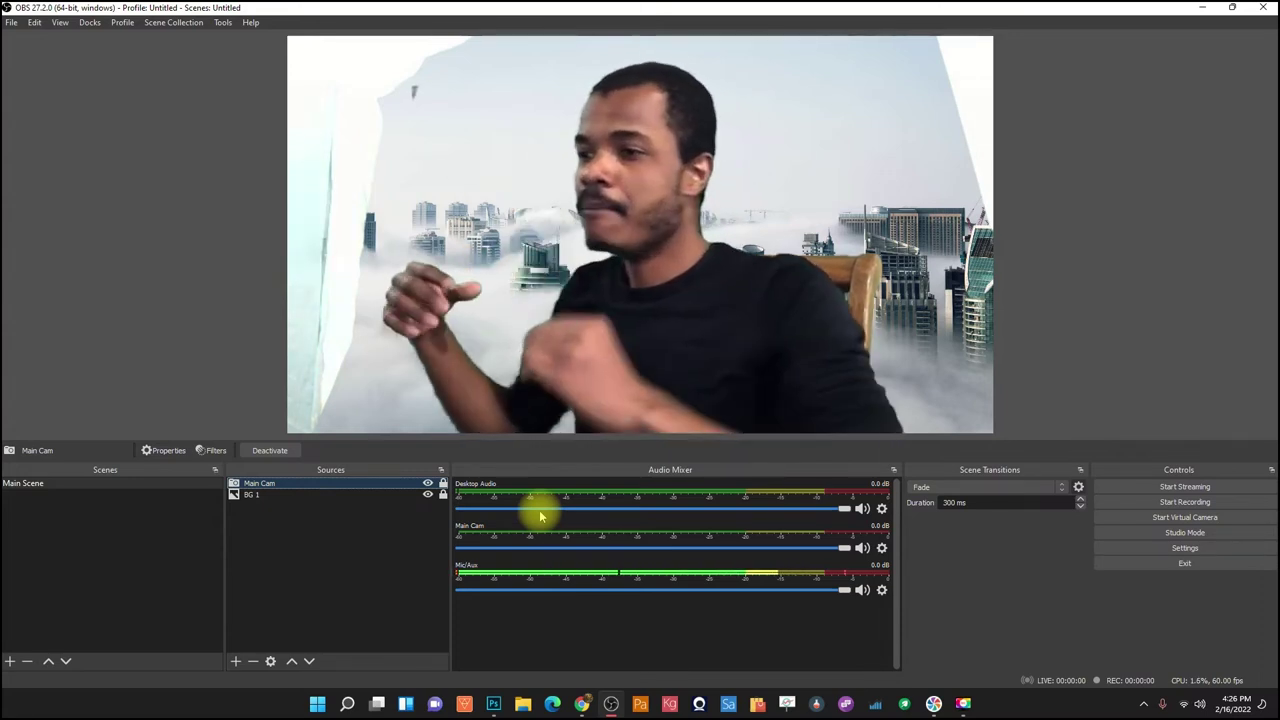
# Disable the Chroma Key filter on Main Cam to view the unkeyed camera image.
pyautogui.rightClick(333, 486)
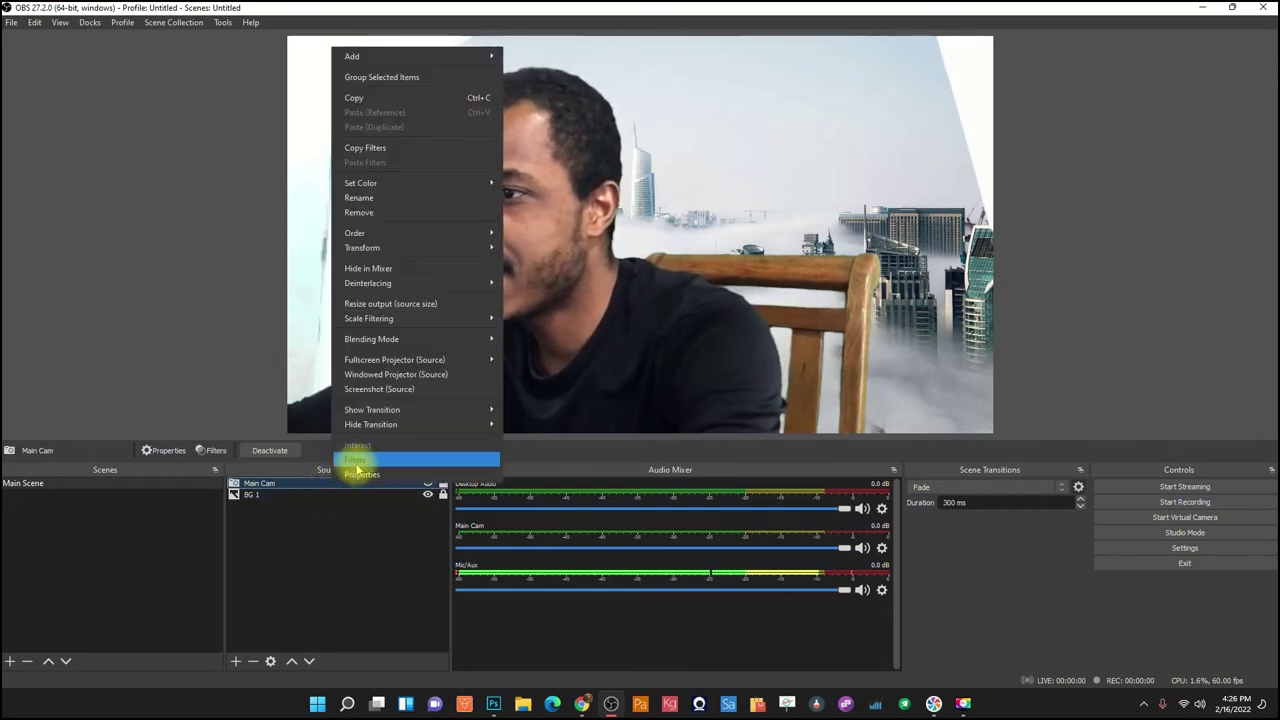
pyautogui.click(356, 460)
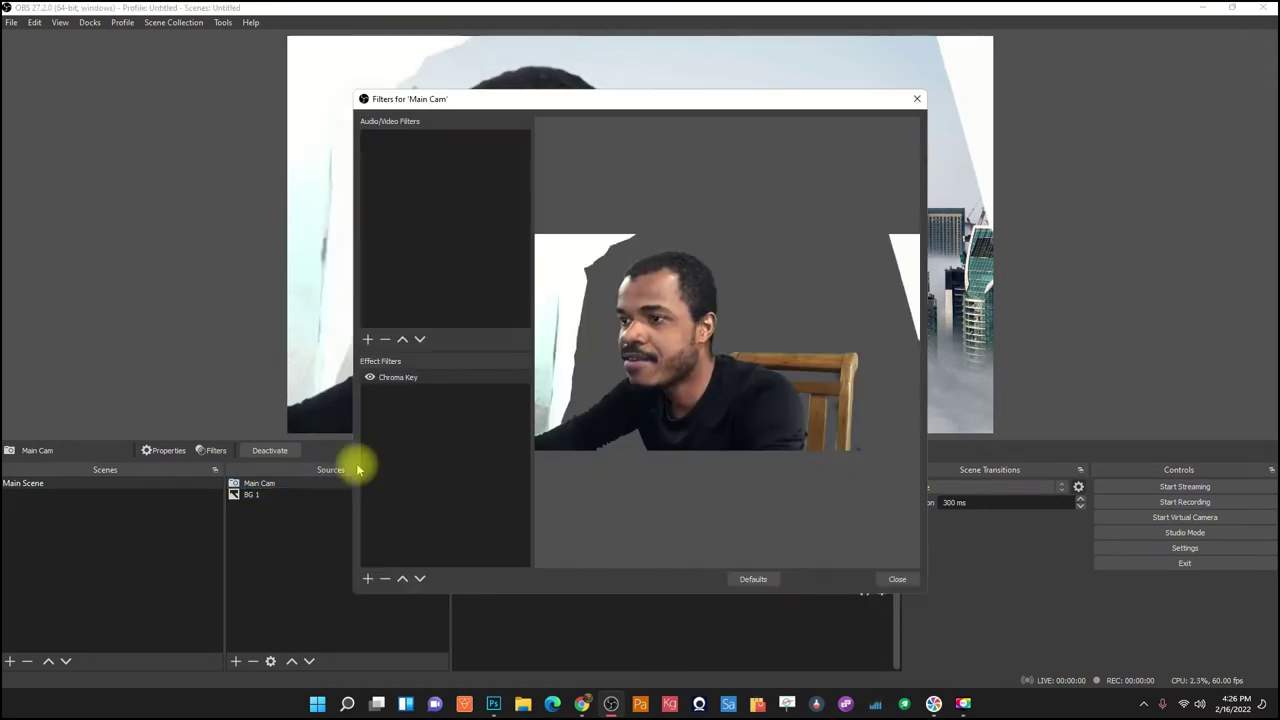
pyautogui.click(369, 377)
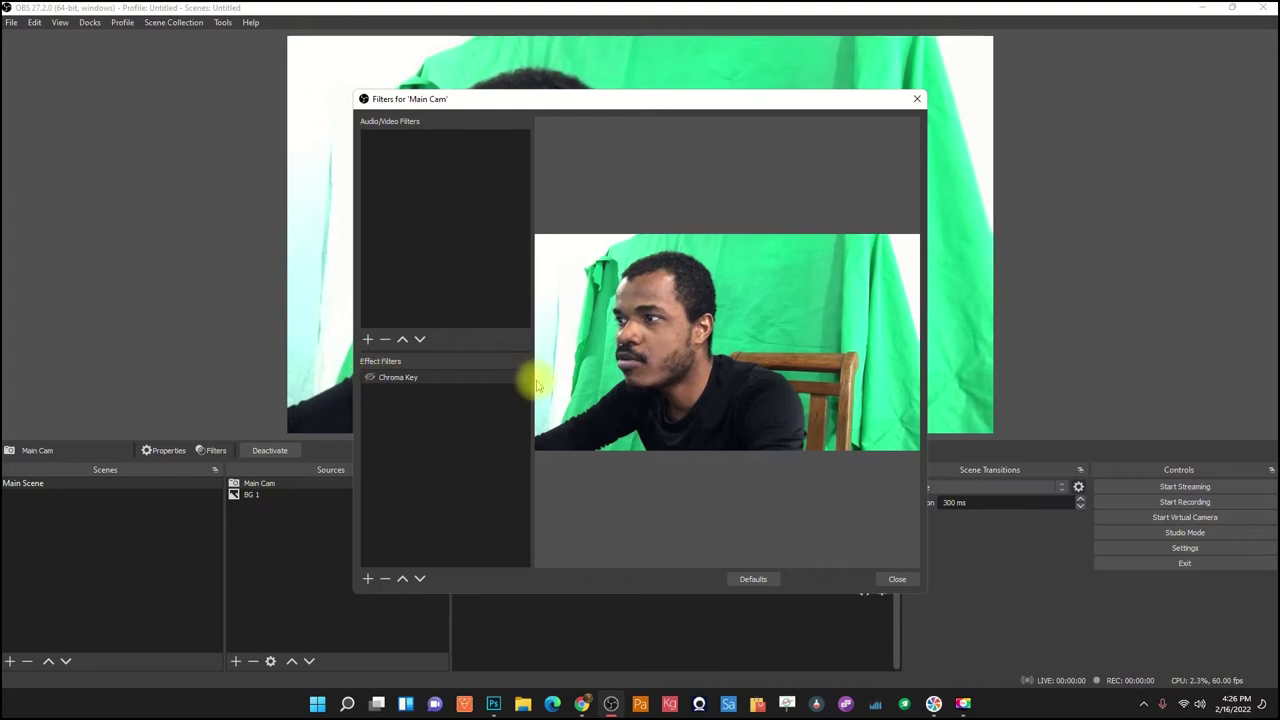
pyautogui.click(895, 580)
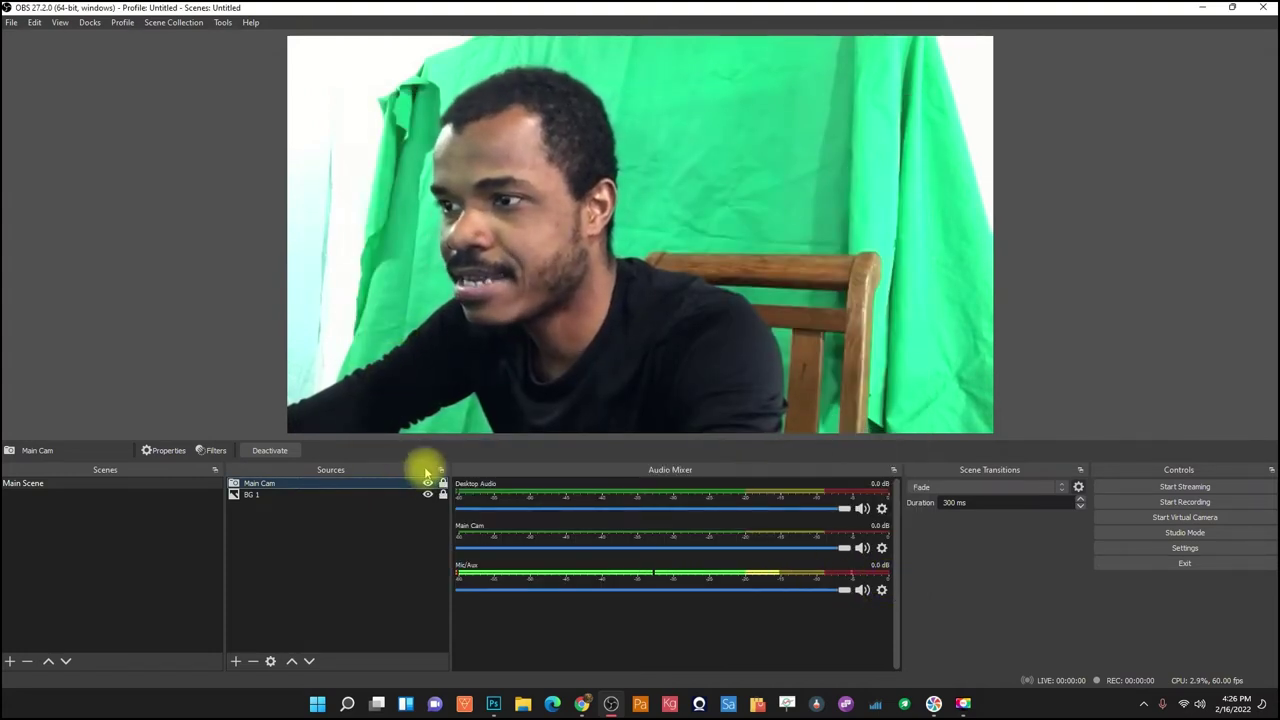
# Re-enable the Chroma Key filter on Main Cam.
pyautogui.rightClick(296, 485)
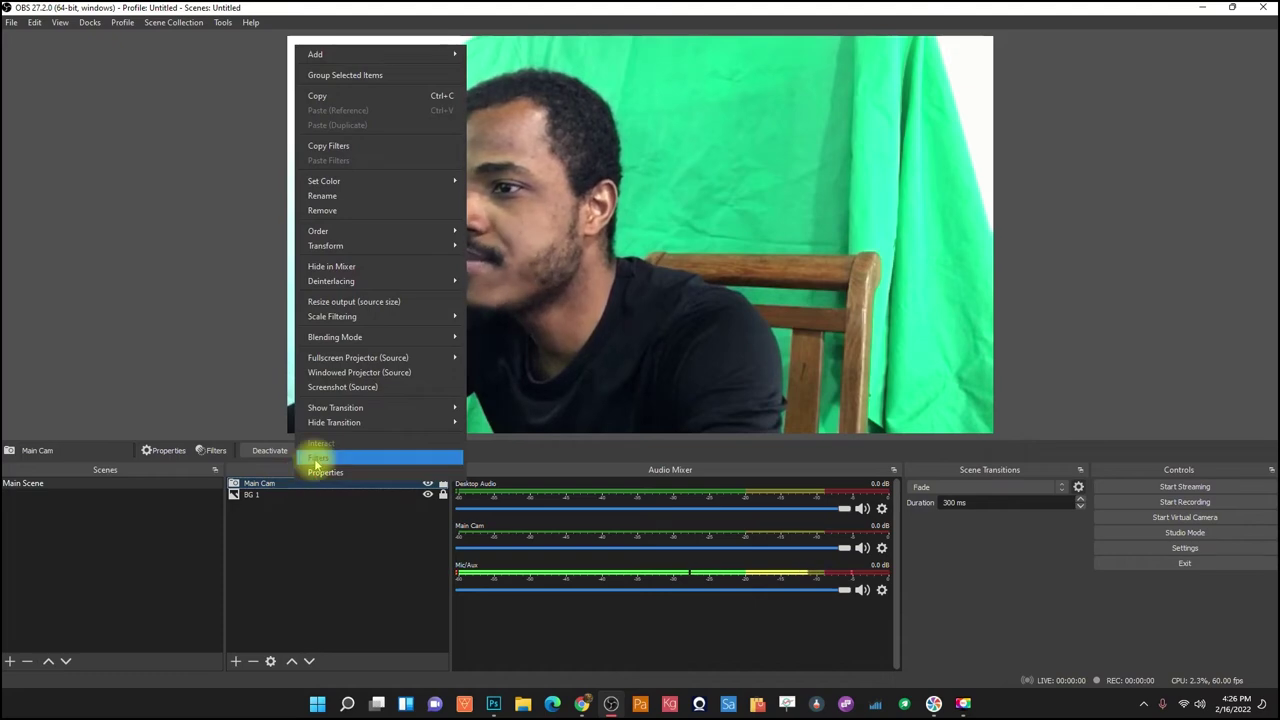
pyautogui.click(316, 459)
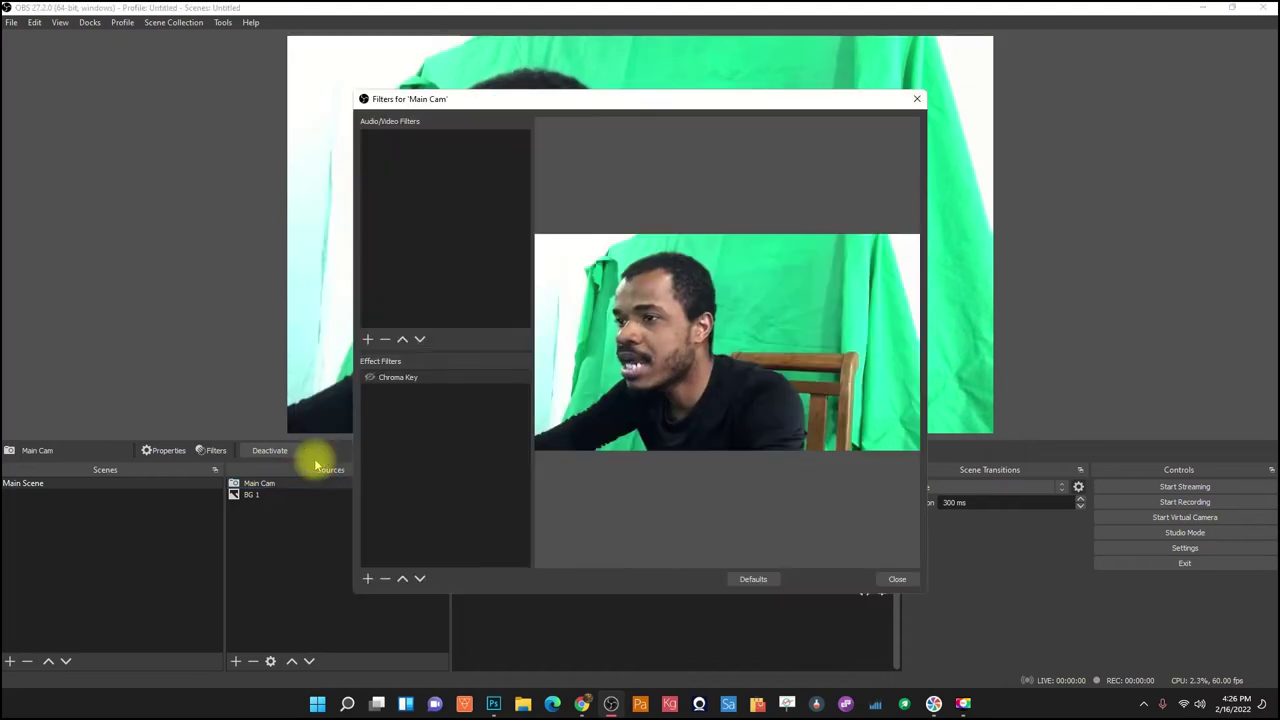
pyautogui.click(368, 377)
pyautogui.click(897, 579)
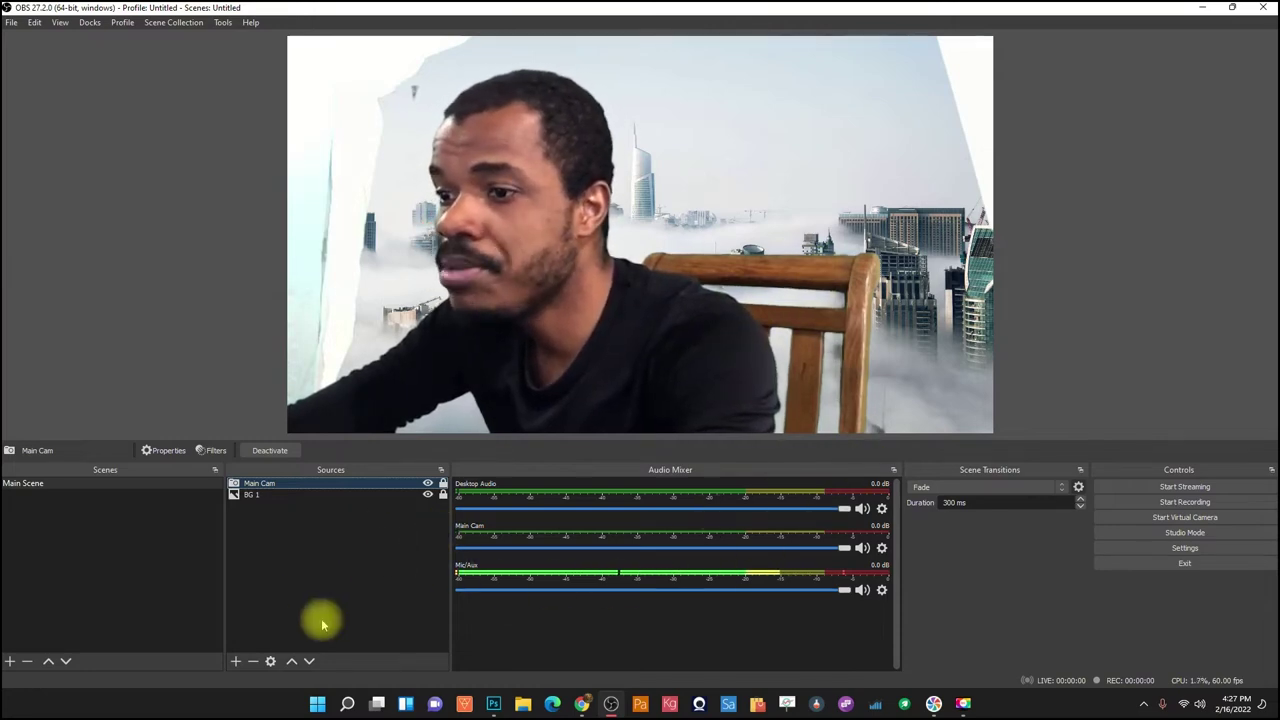
# Adjust Main Cam's Chroma Key filter to a key color spill reduction of 192 and a gamma of -0.03.
pyautogui.rightClick(311, 485)
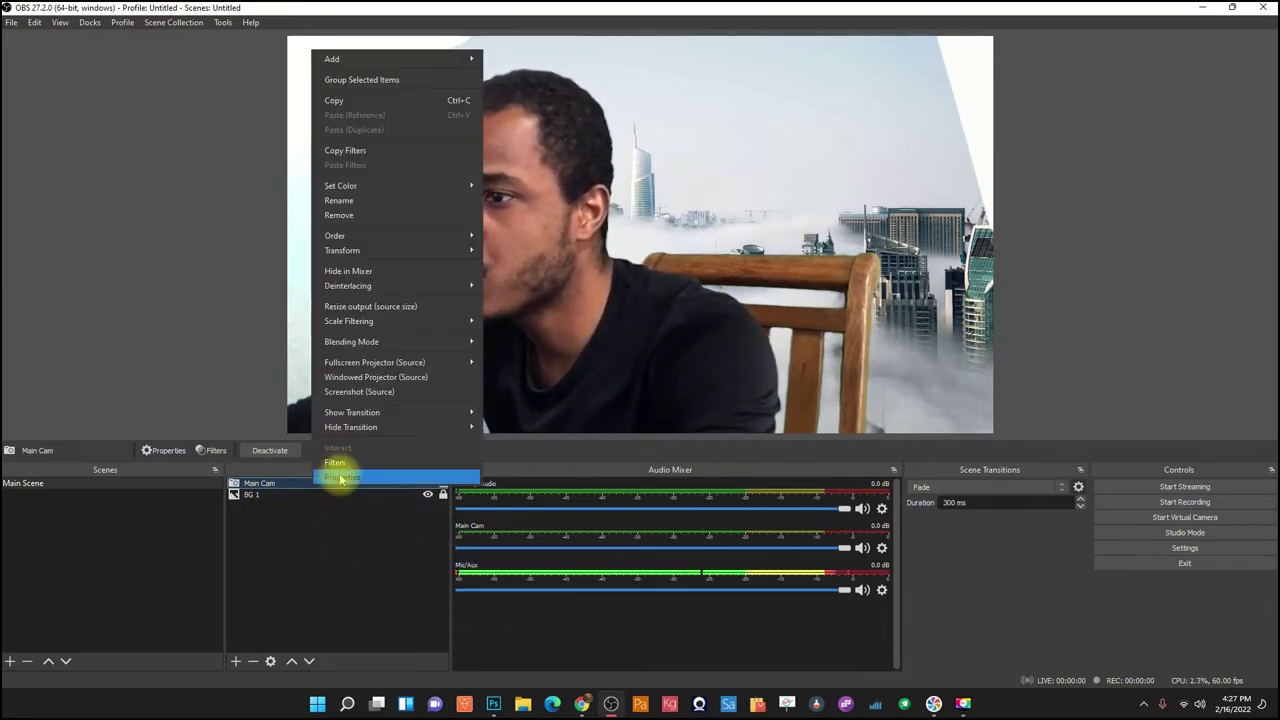
pyautogui.click(338, 472)
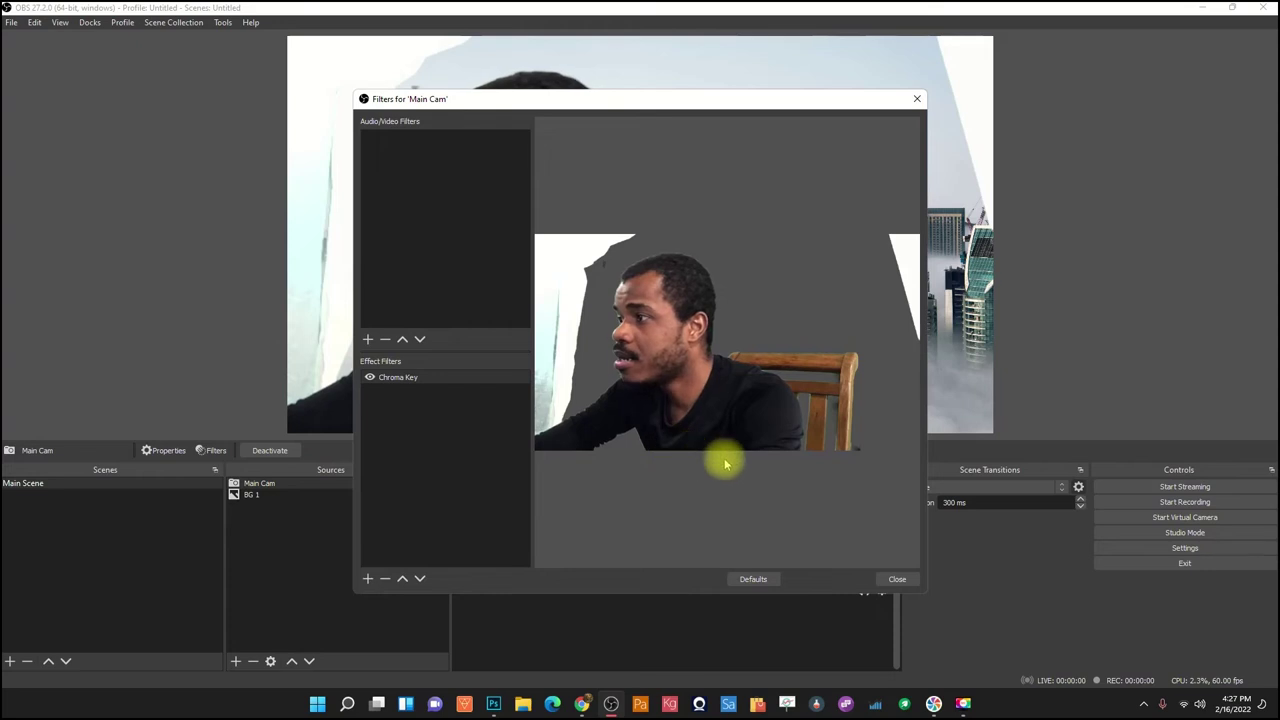
pyautogui.click(455, 376)
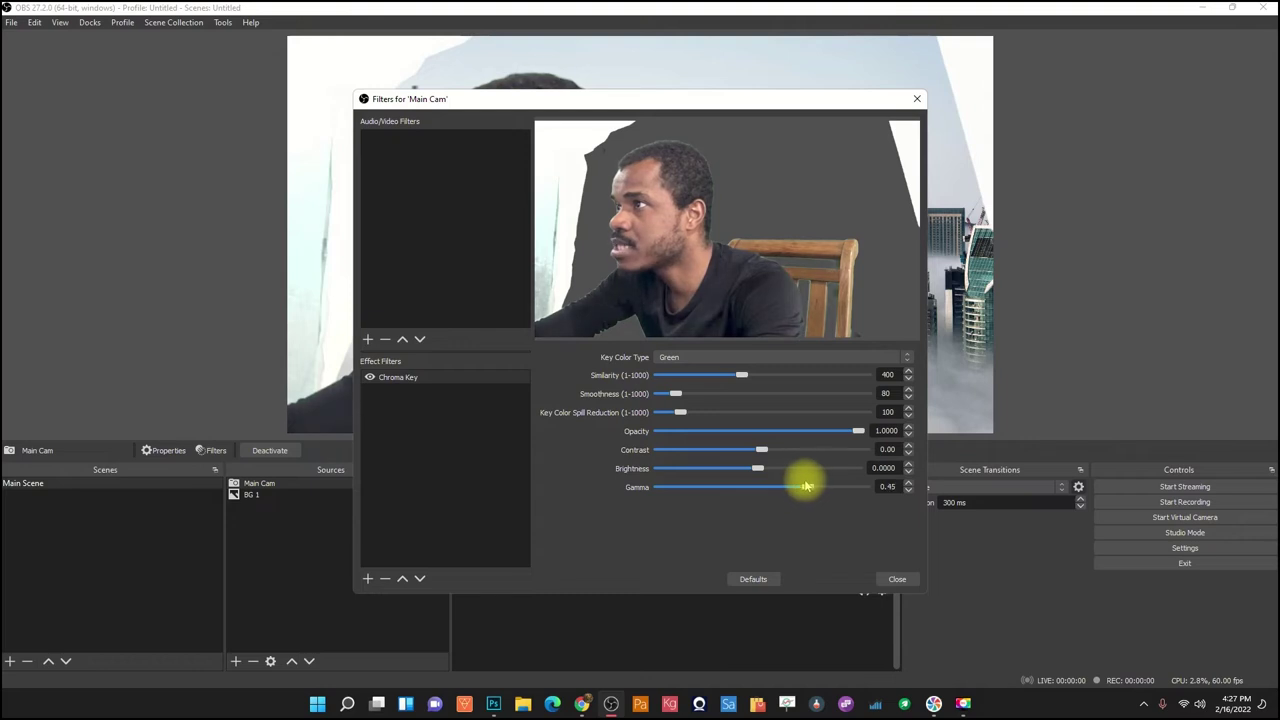
pyautogui.moveTo(806, 486); pyautogui.dragTo(764, 487)
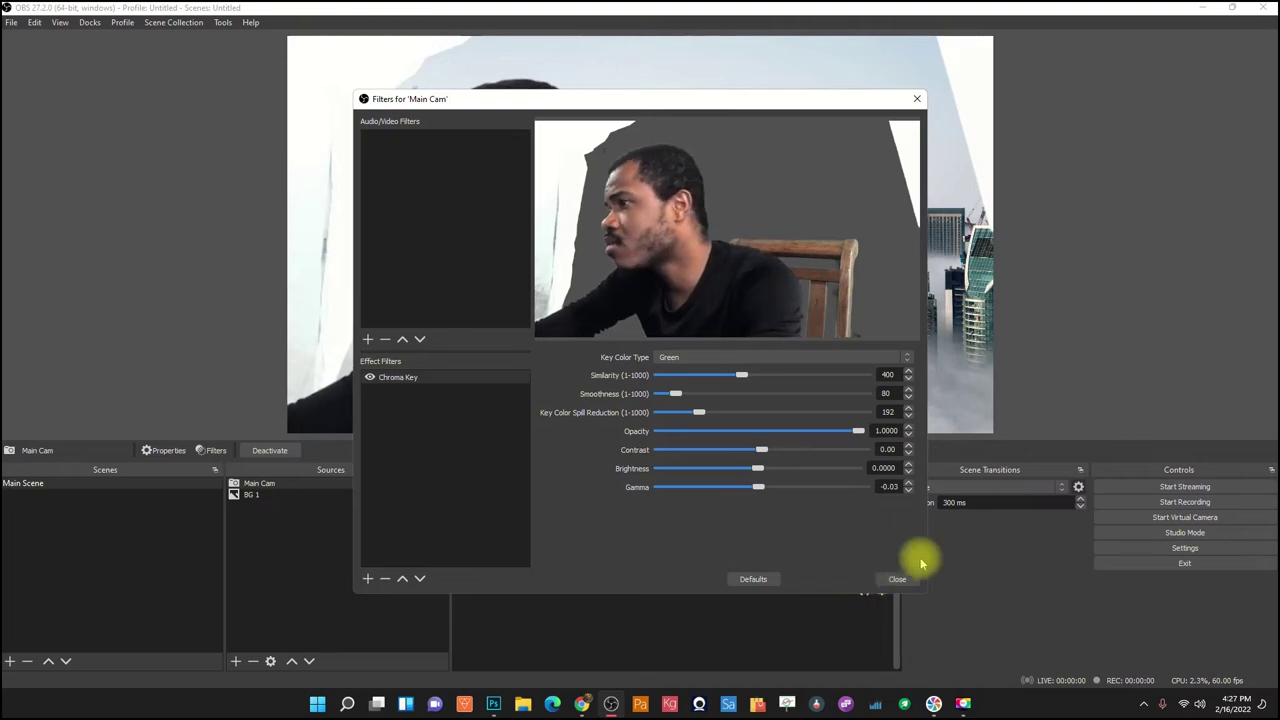
pyautogui.click(899, 580)
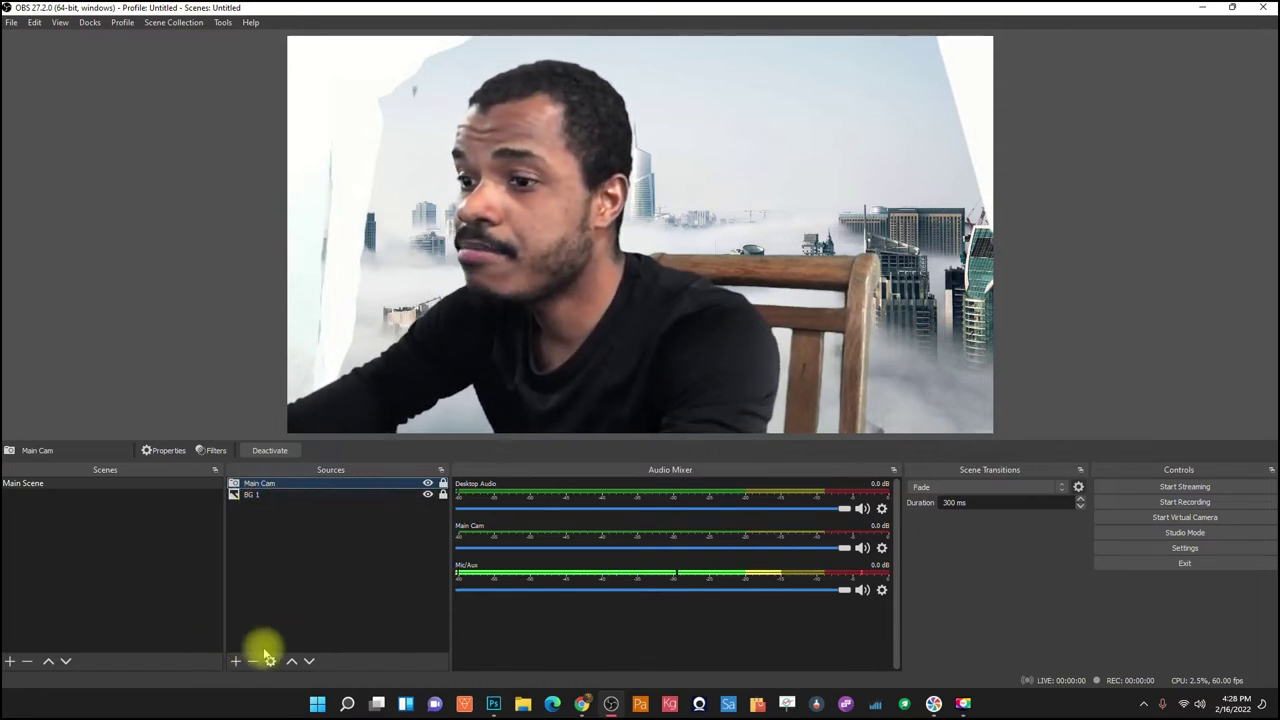
# Add a Window Capture source showing the Chrome window "View of Cityscape - Free Stock Photo" and enlarge it to the full canvas height.
pyautogui.click(235, 661)
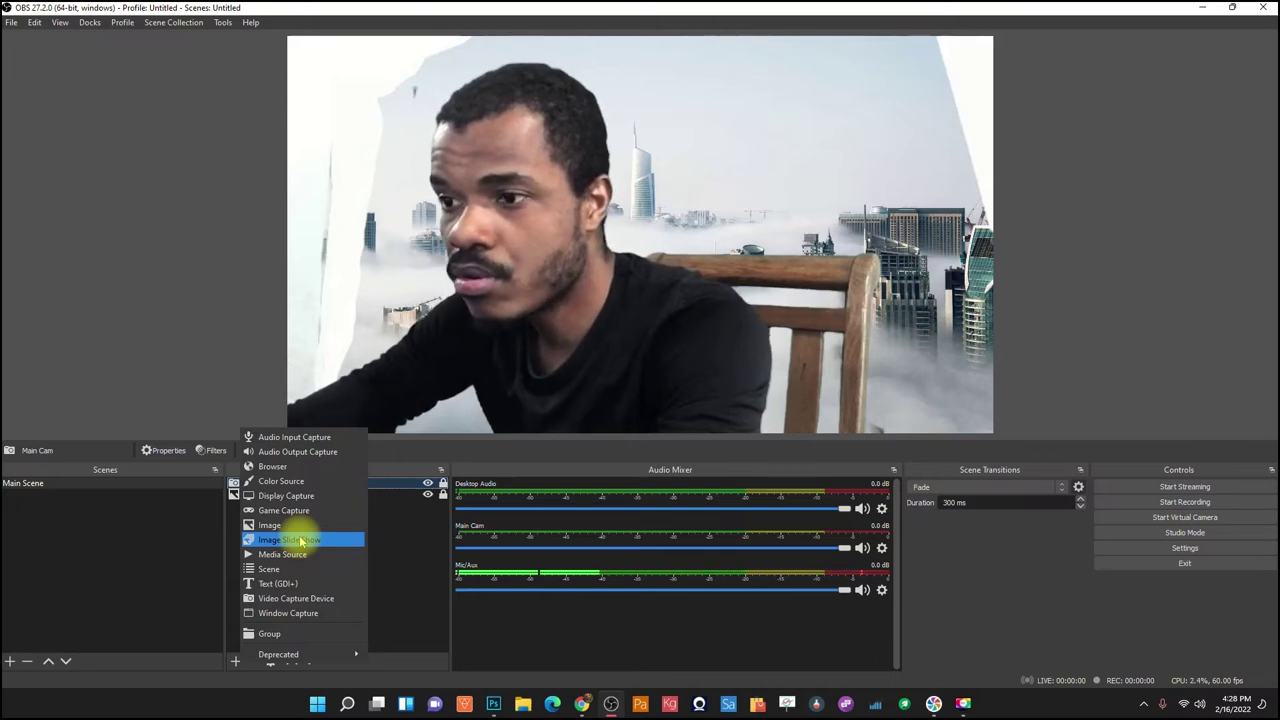
pyautogui.click(287, 613)
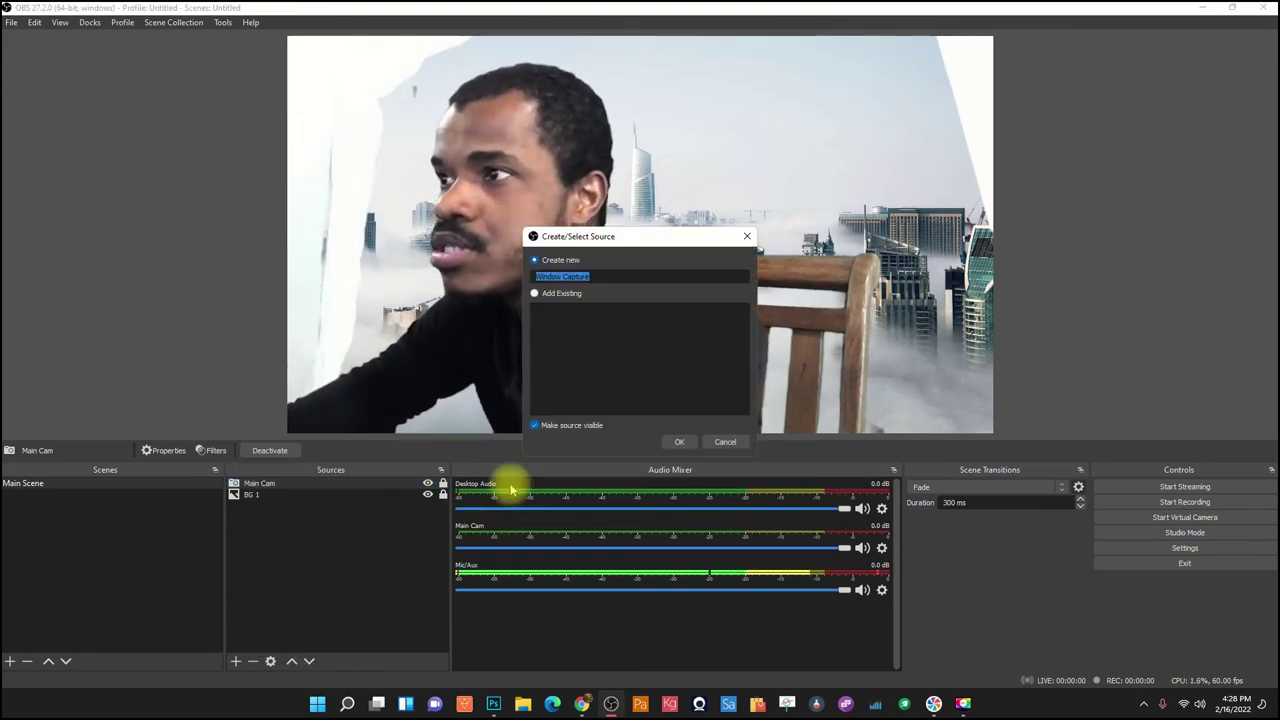
pyautogui.click(679, 443)
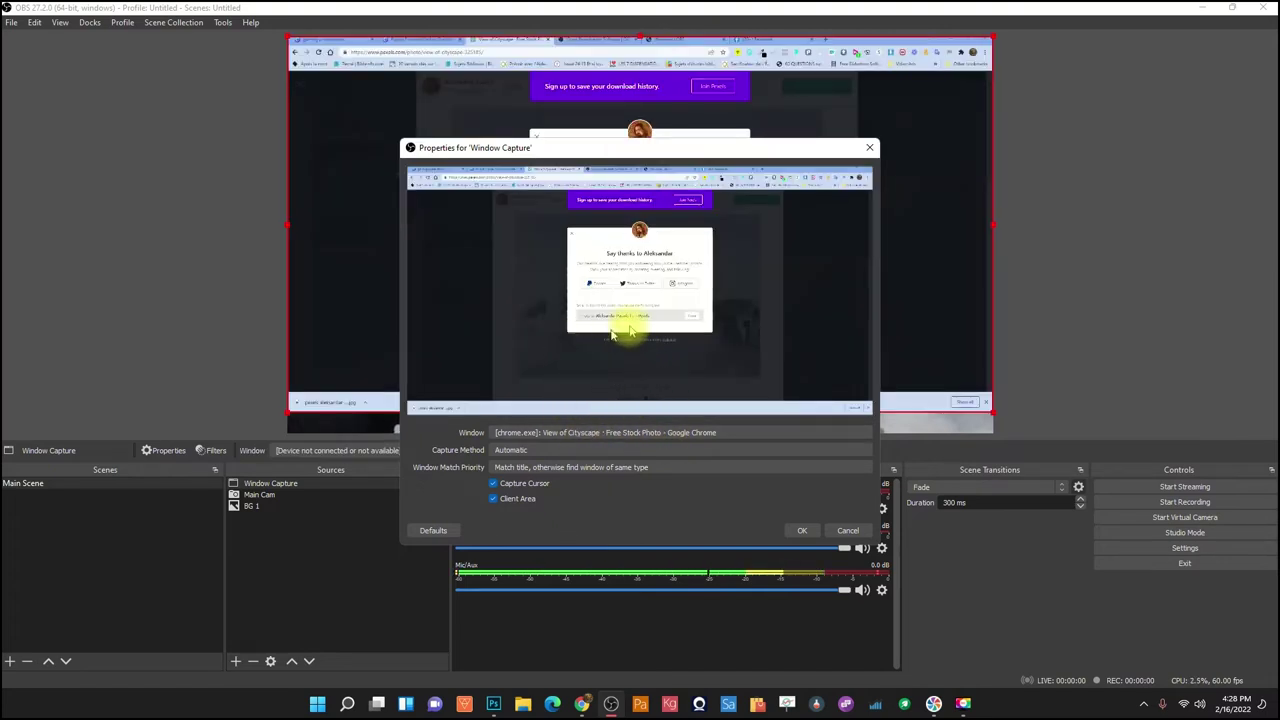
pyautogui.click(622, 434)
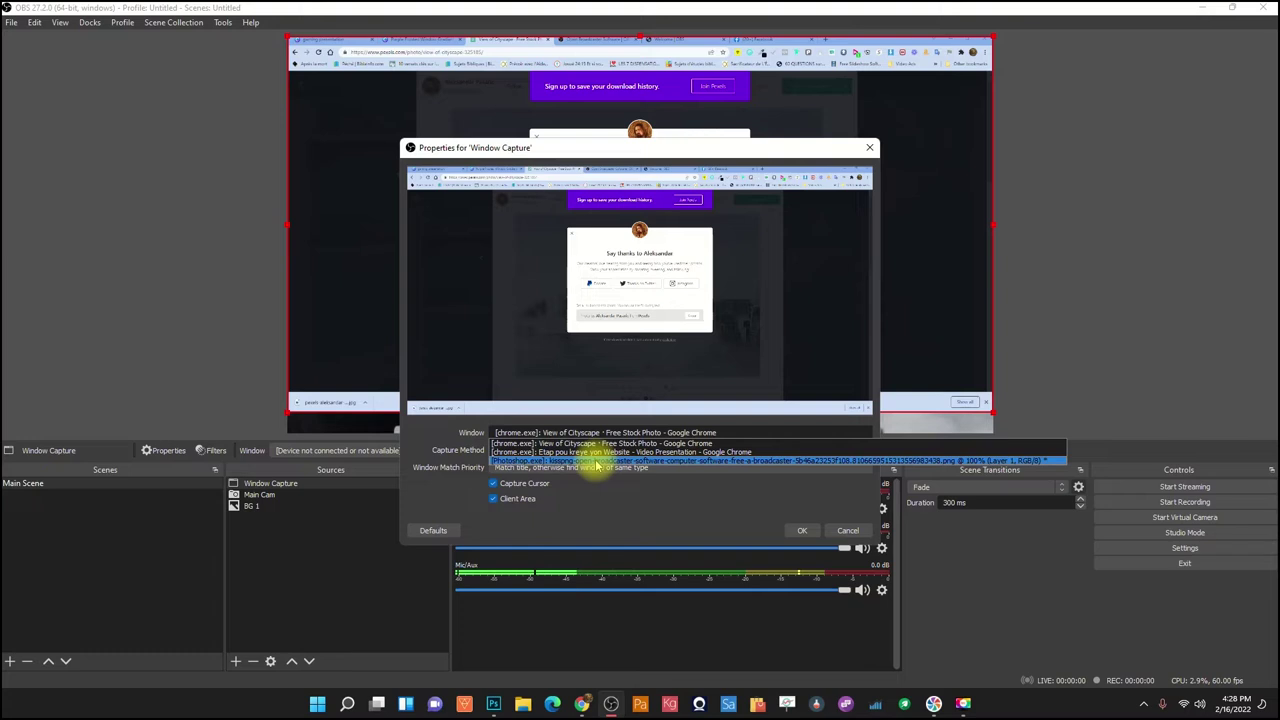
pyautogui.click(608, 443)
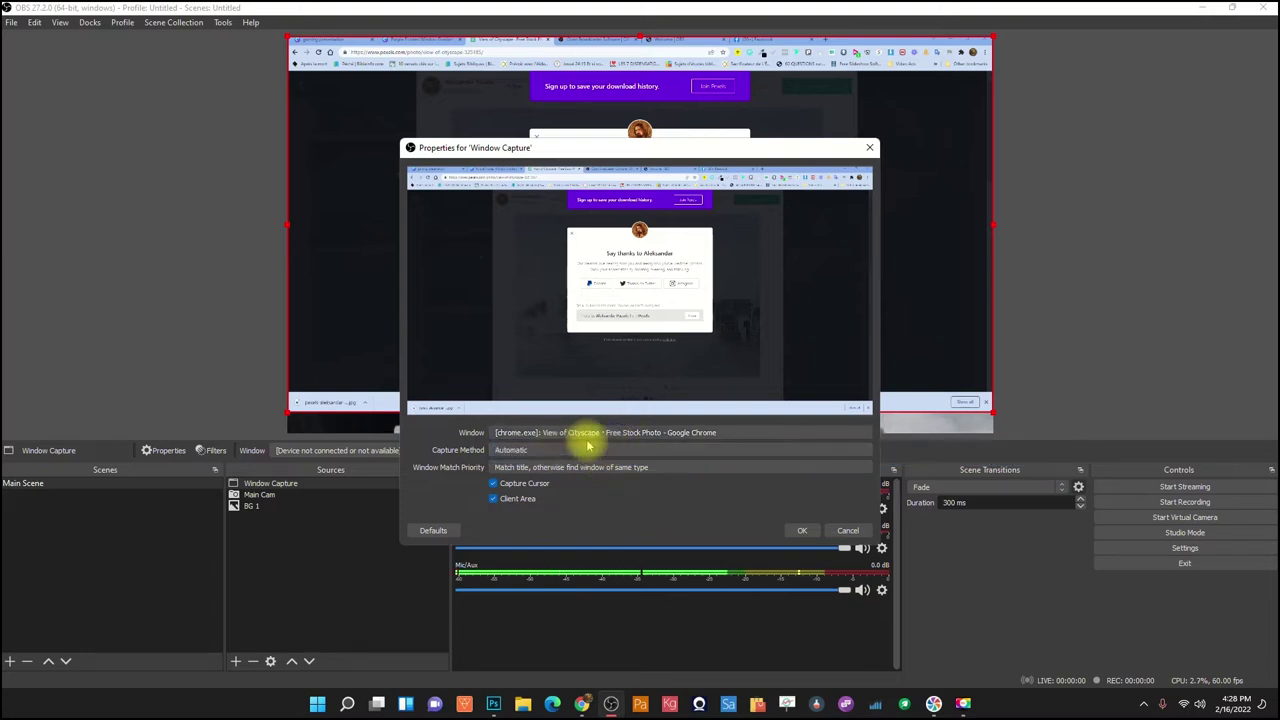
pyautogui.click(797, 532)
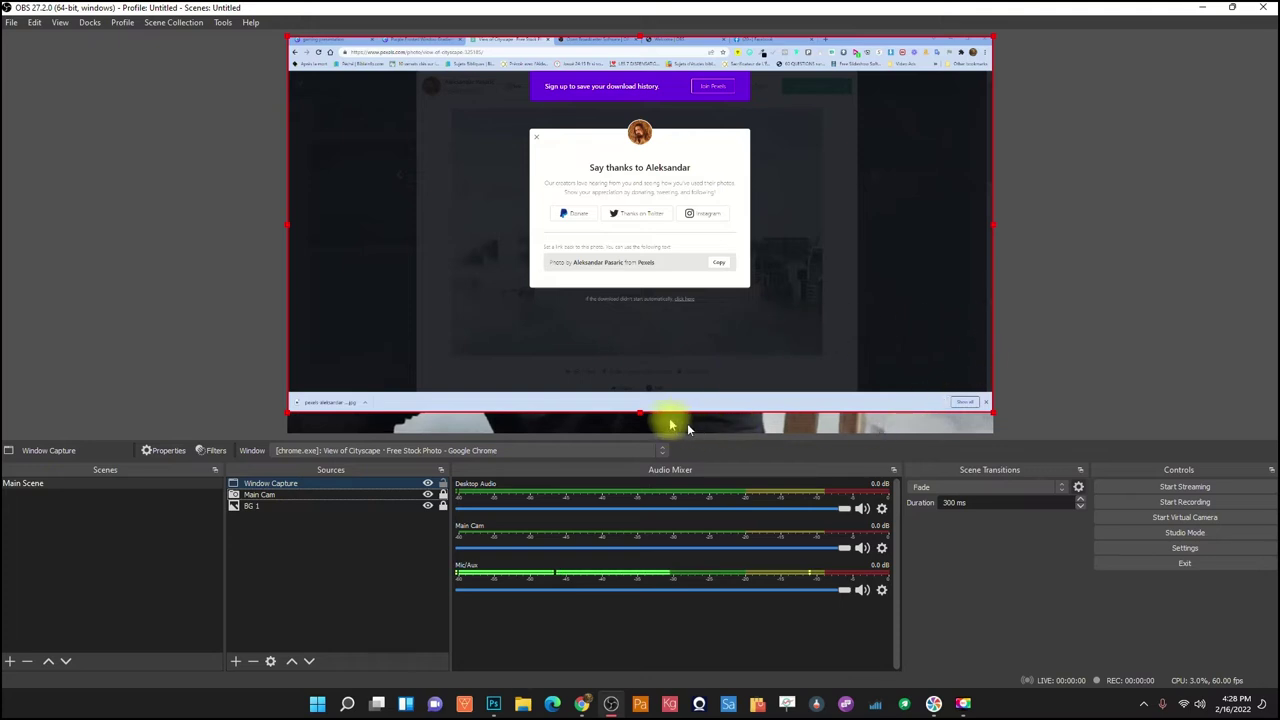
pyautogui.moveTo(638, 412); pyautogui.dragTo(638, 434)
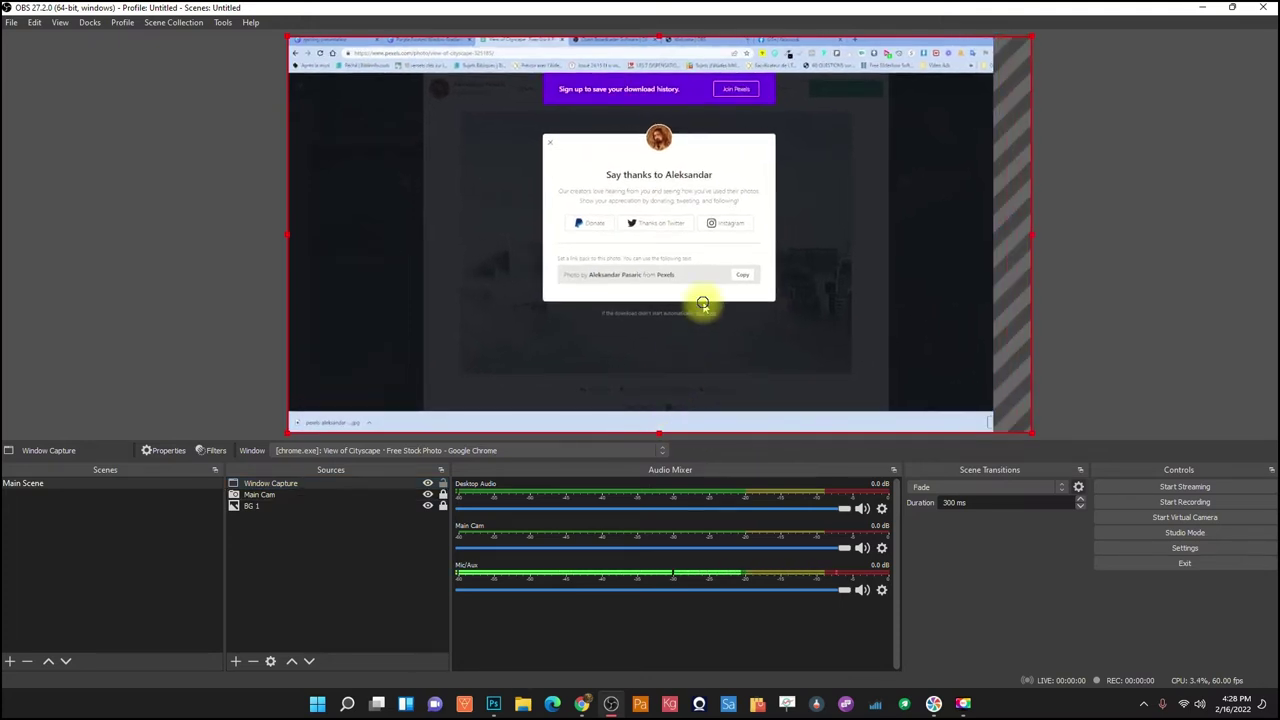
pyautogui.click(325, 551)
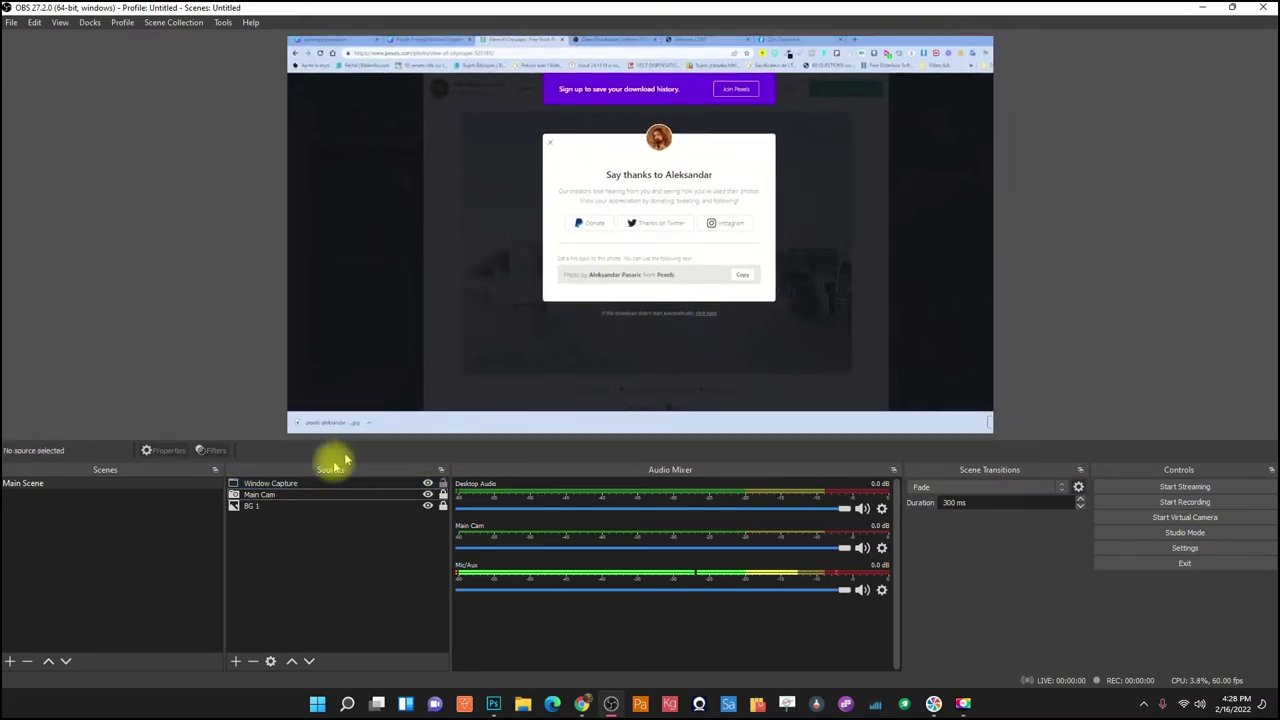
# Move the Window Capture source below Main Cam and BG 1, and hide it.
pyautogui.click(298, 484)
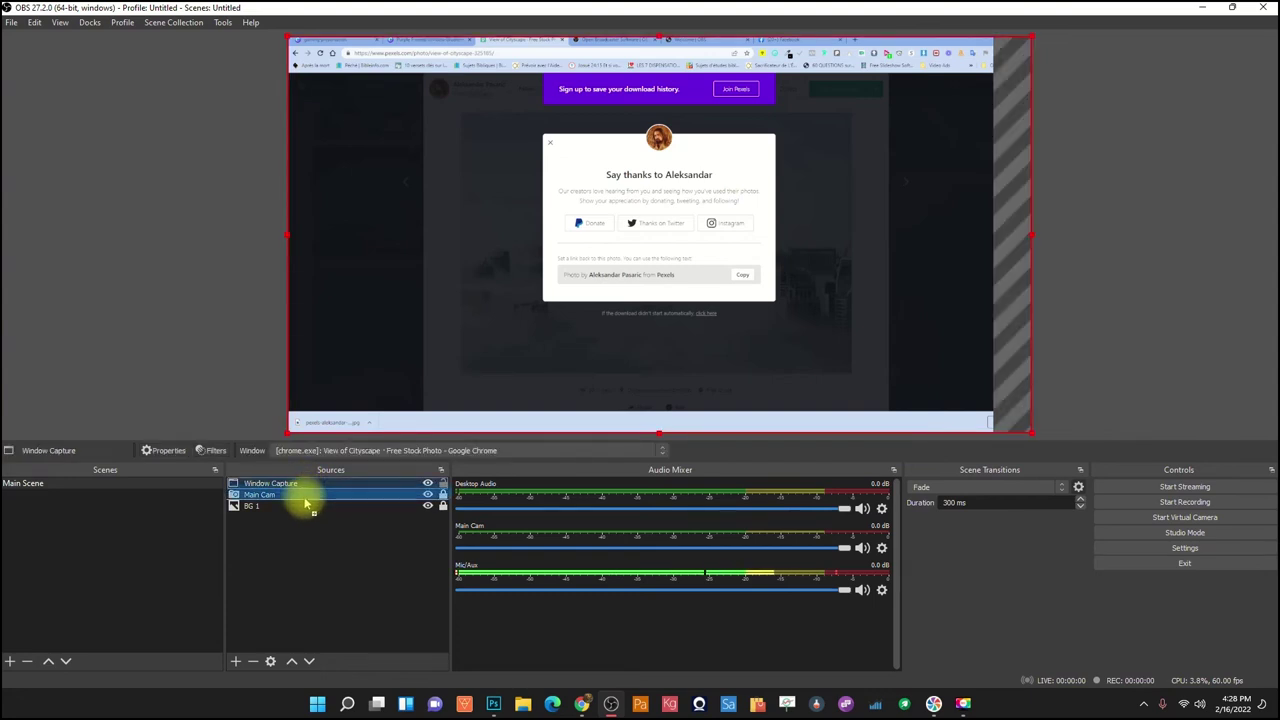
pyautogui.moveTo(305, 503); pyautogui.dragTo(302, 500)
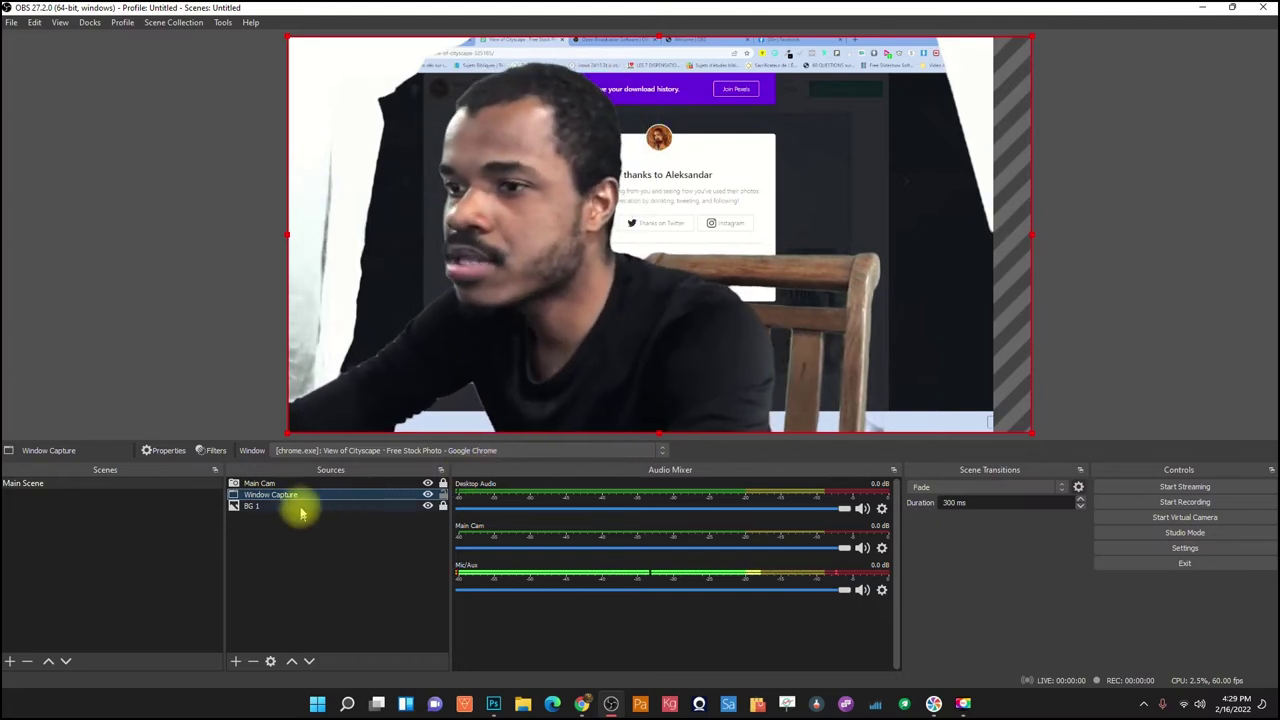
pyautogui.moveTo(305, 494); pyautogui.dragTo(302, 510)
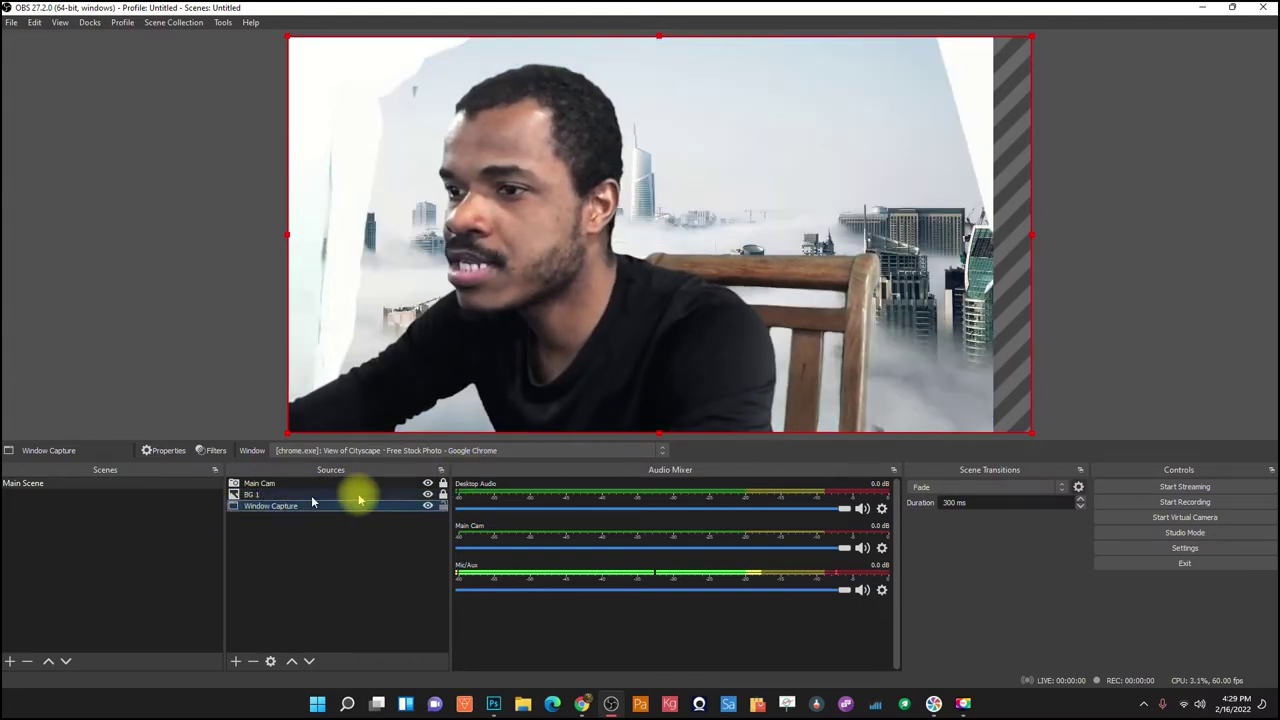
pyautogui.click(427, 508)
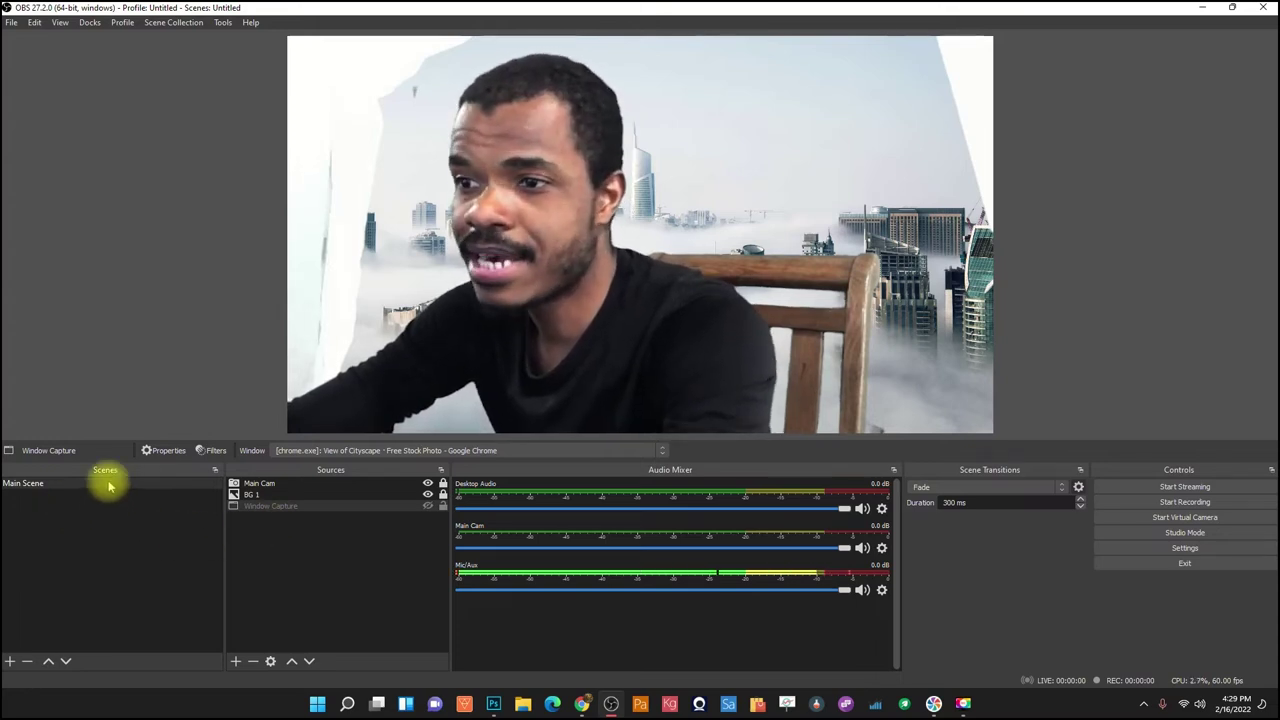
# Add a new scene named Scene 2 to the scene list.
pyautogui.click(235, 661)
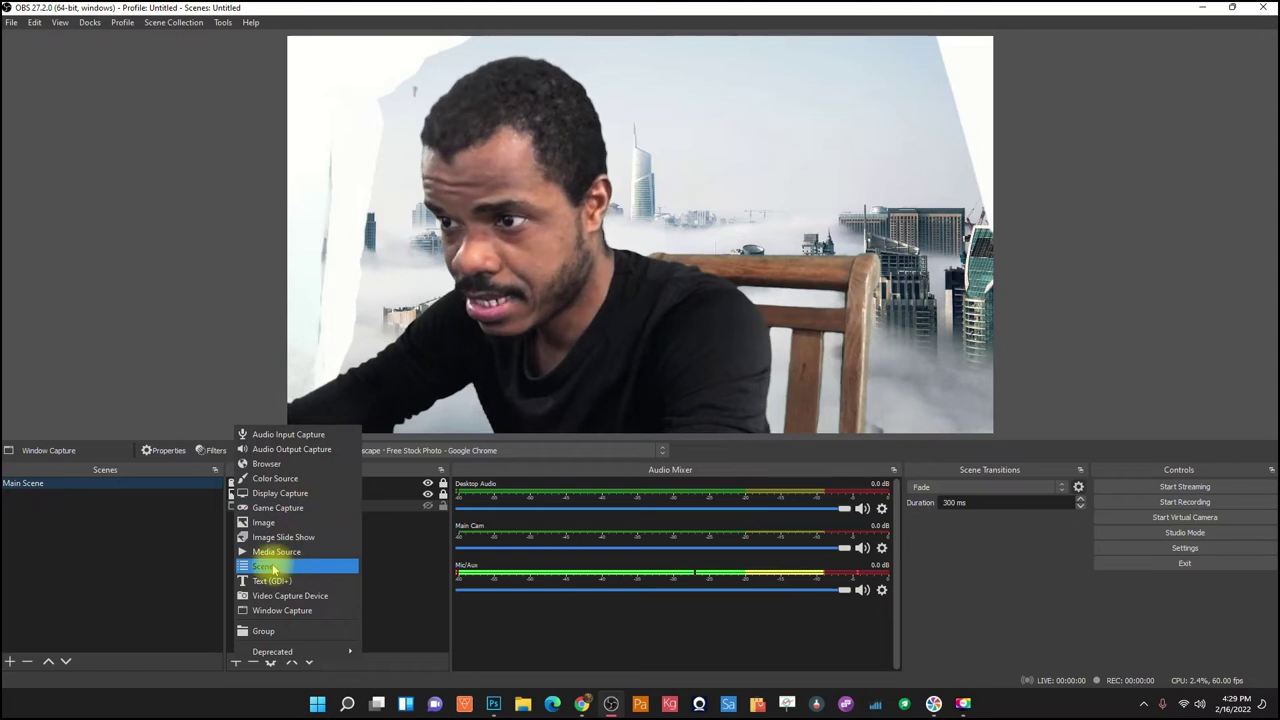
pyautogui.click(40, 508)
pyautogui.rightClick(38, 507)
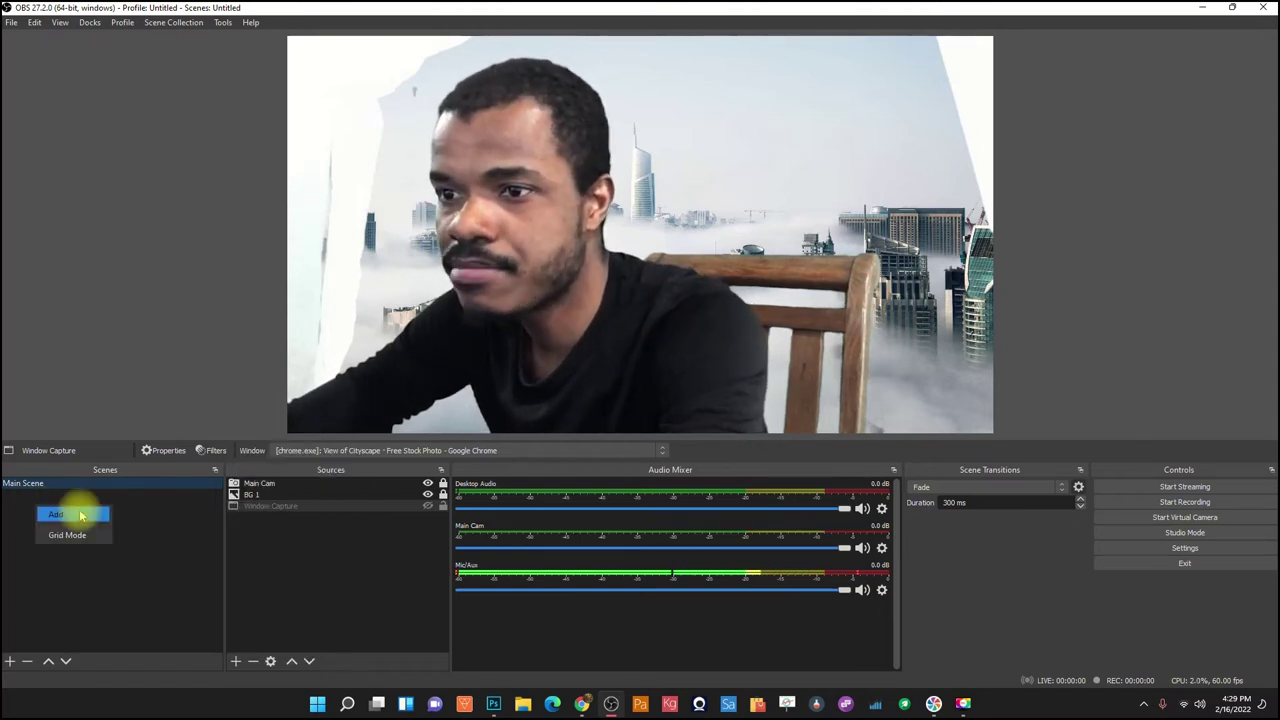
pyautogui.click(81, 515)
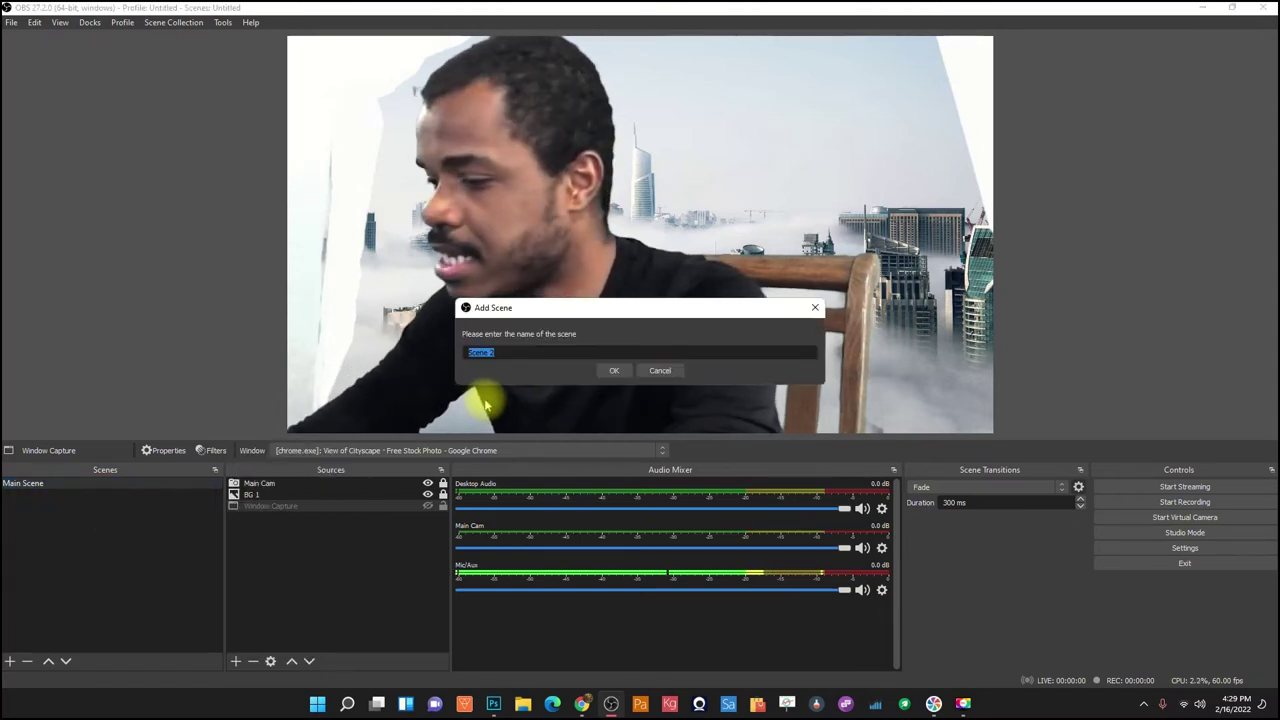
pyautogui.press('Return')
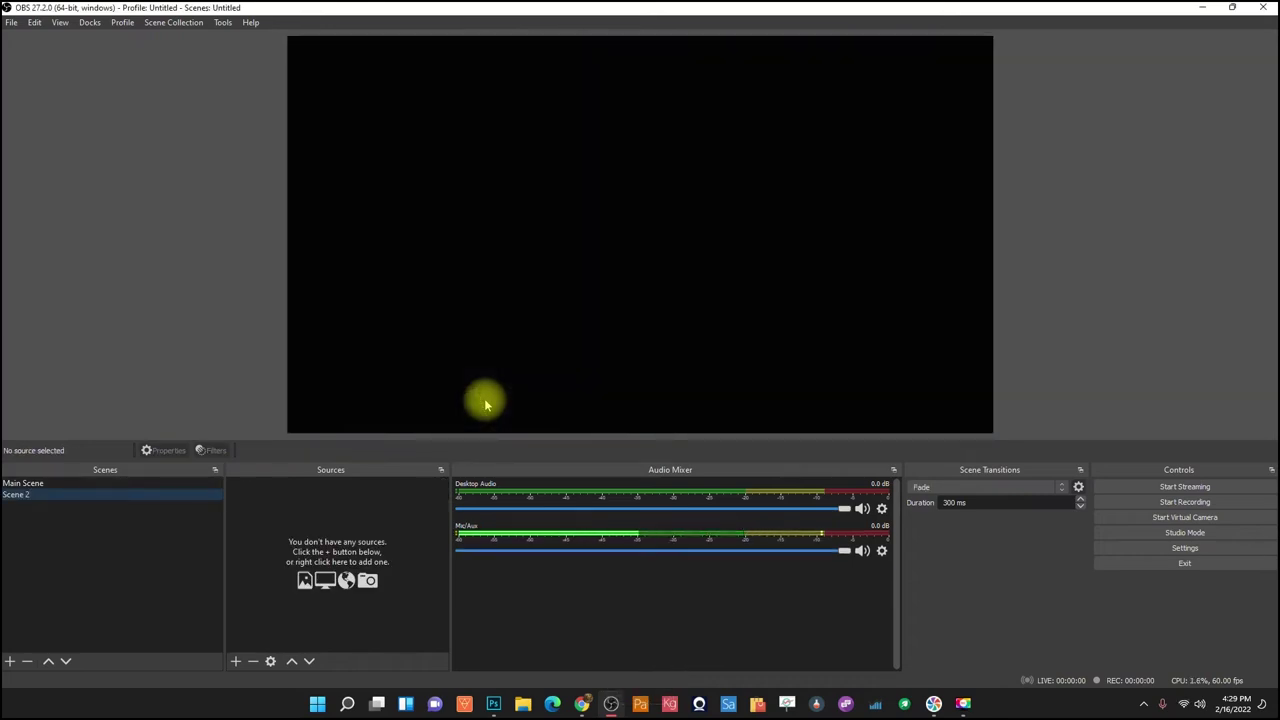
# Add the existing Main Scene as a visible Scene source in Scene 2 and compare the two scenes.
pyautogui.click(80, 483)
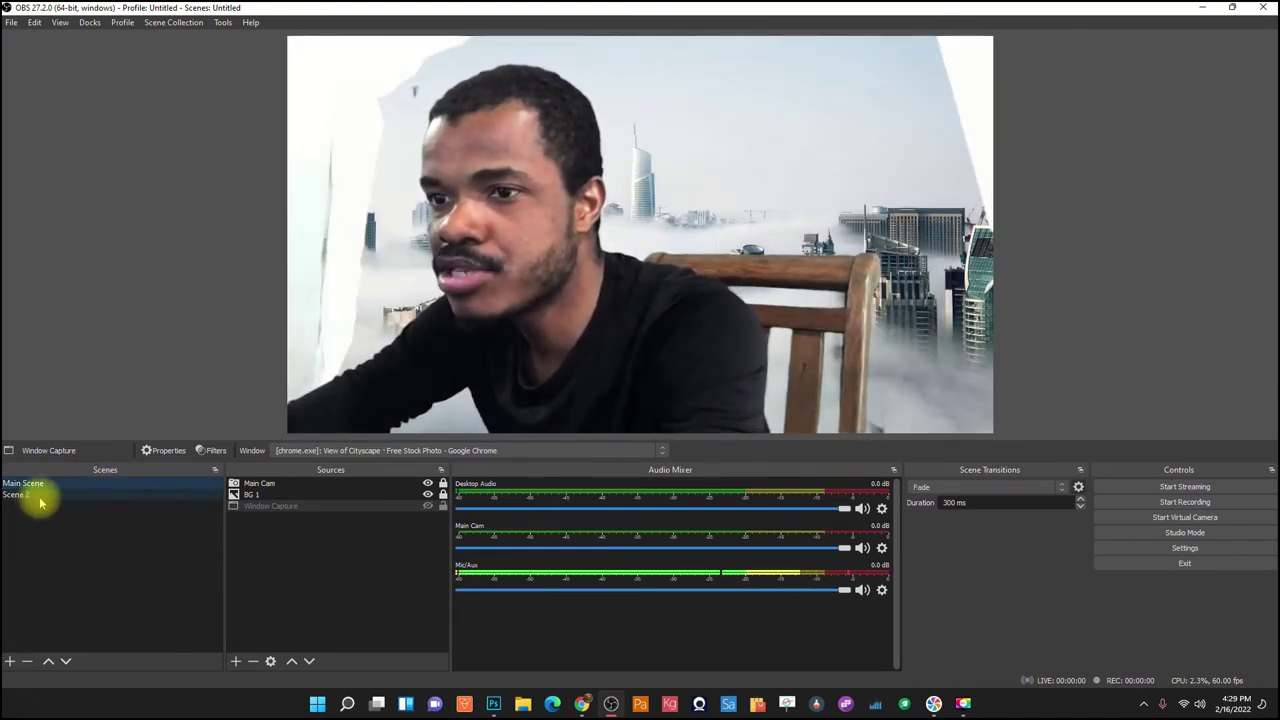
pyautogui.click(38, 494)
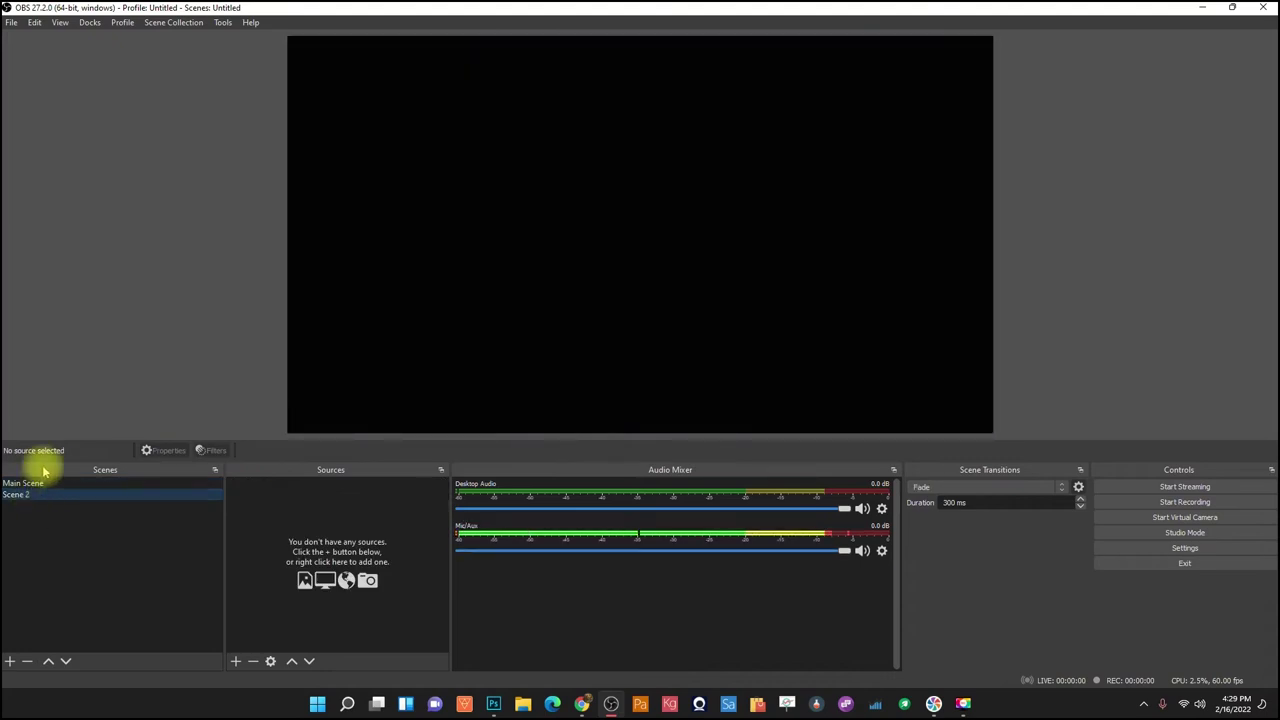
pyautogui.click(238, 661)
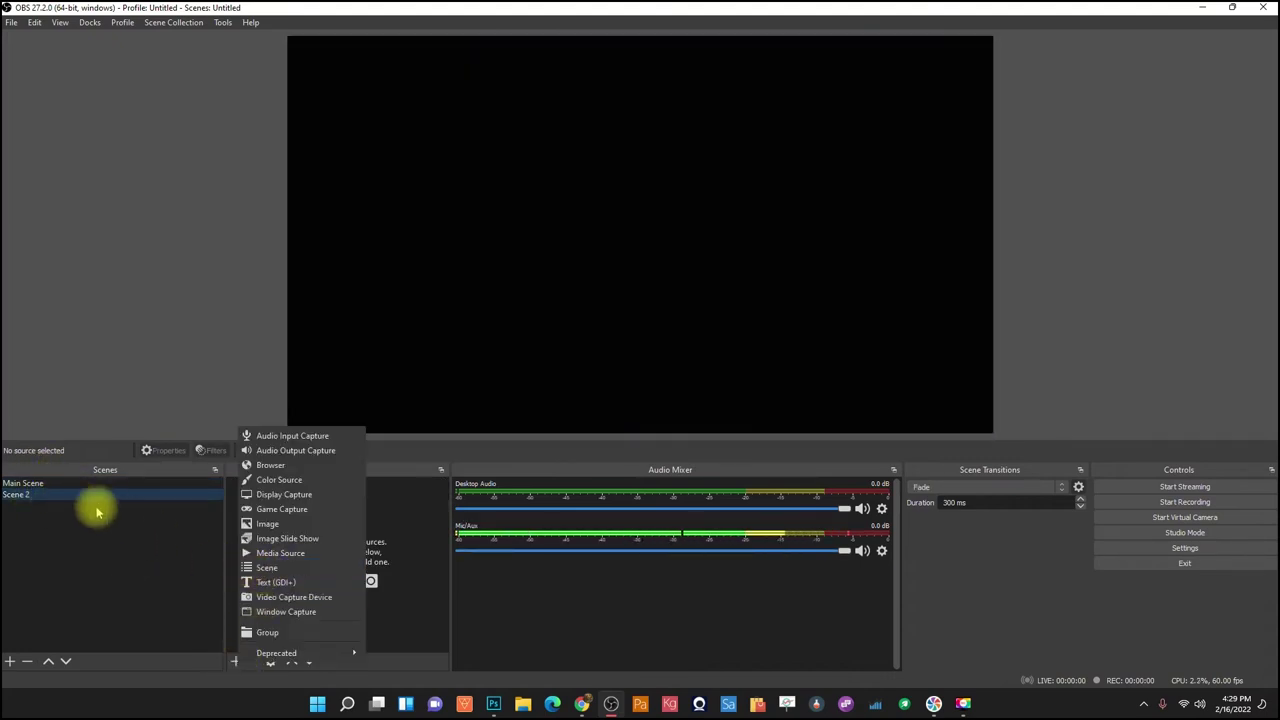
pyautogui.click(272, 567)
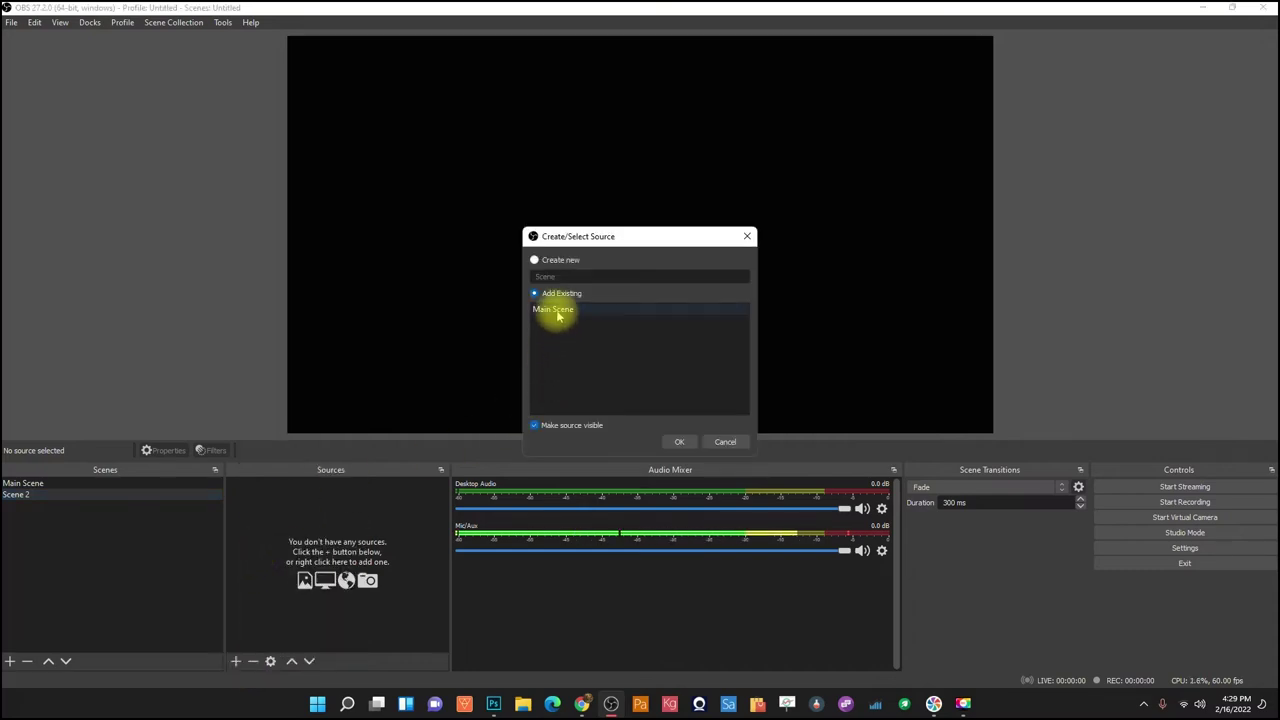
pyautogui.click(678, 441)
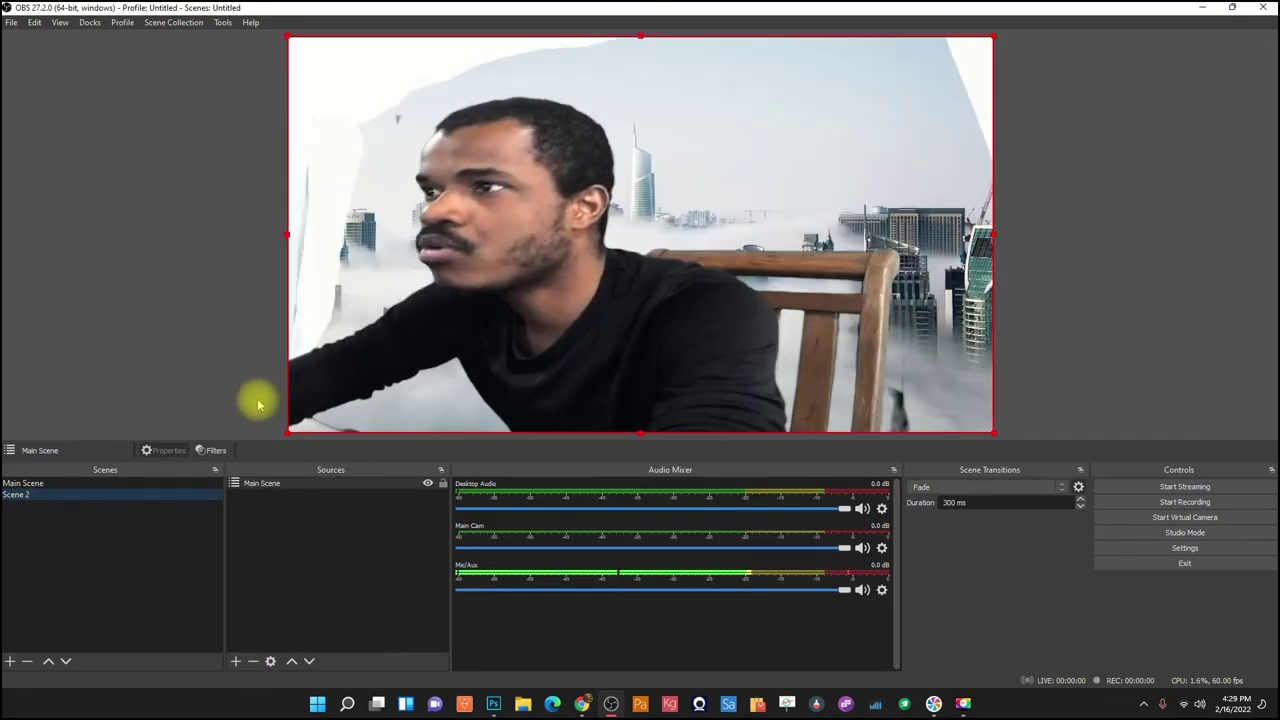
pyautogui.click(58, 487)
pyautogui.click(51, 495)
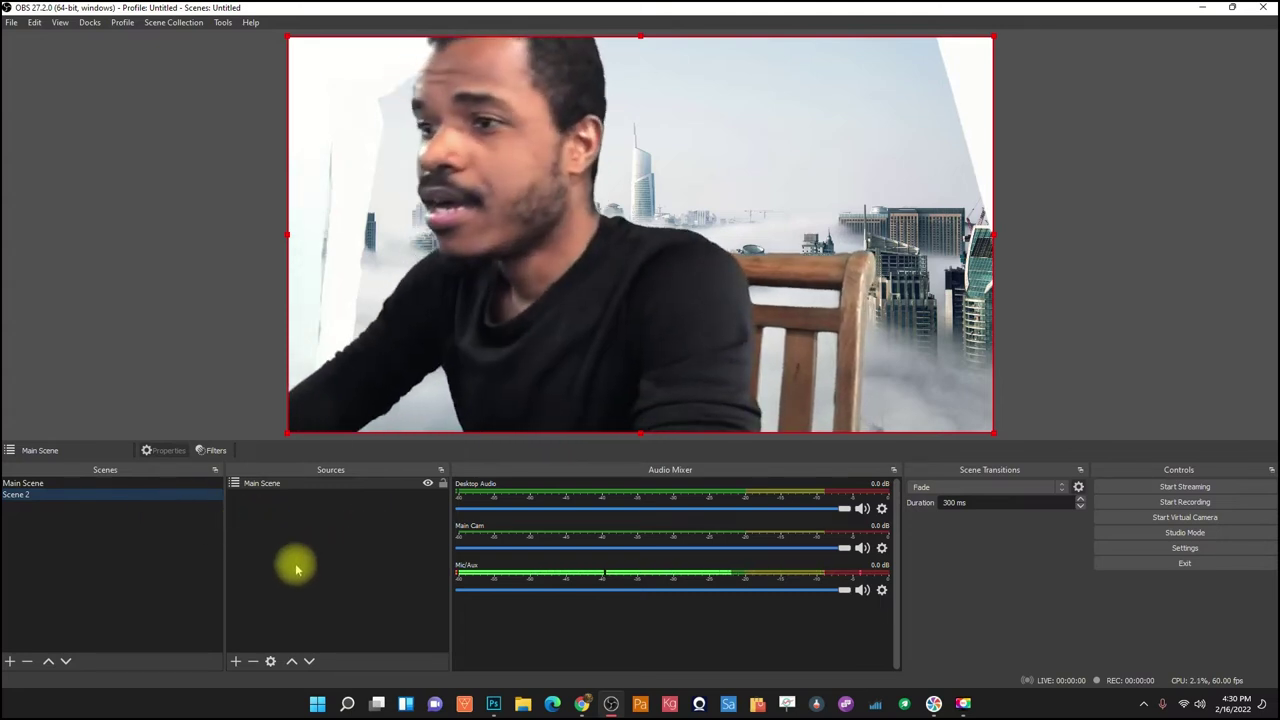
# Add a new group named Group to Scene 2 and nest the Main Scene source inside it, leaving the group collapsed.
pyautogui.click(237, 661)
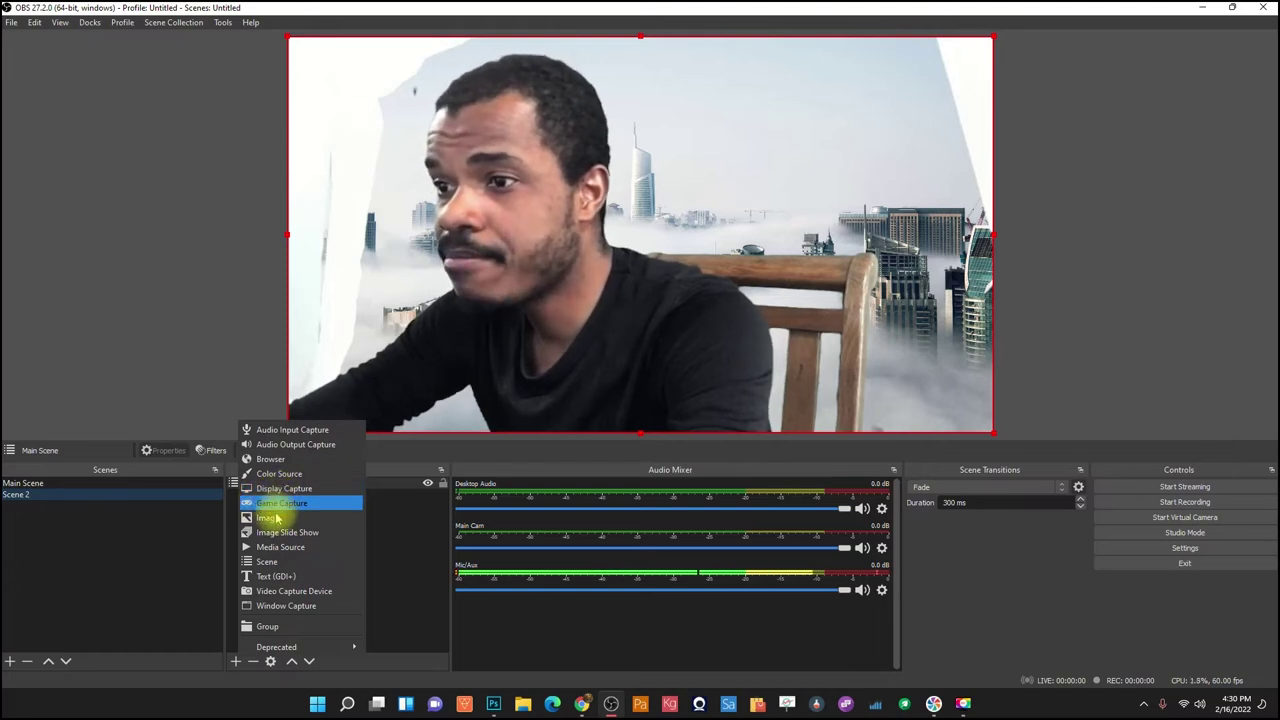
pyautogui.click(283, 627)
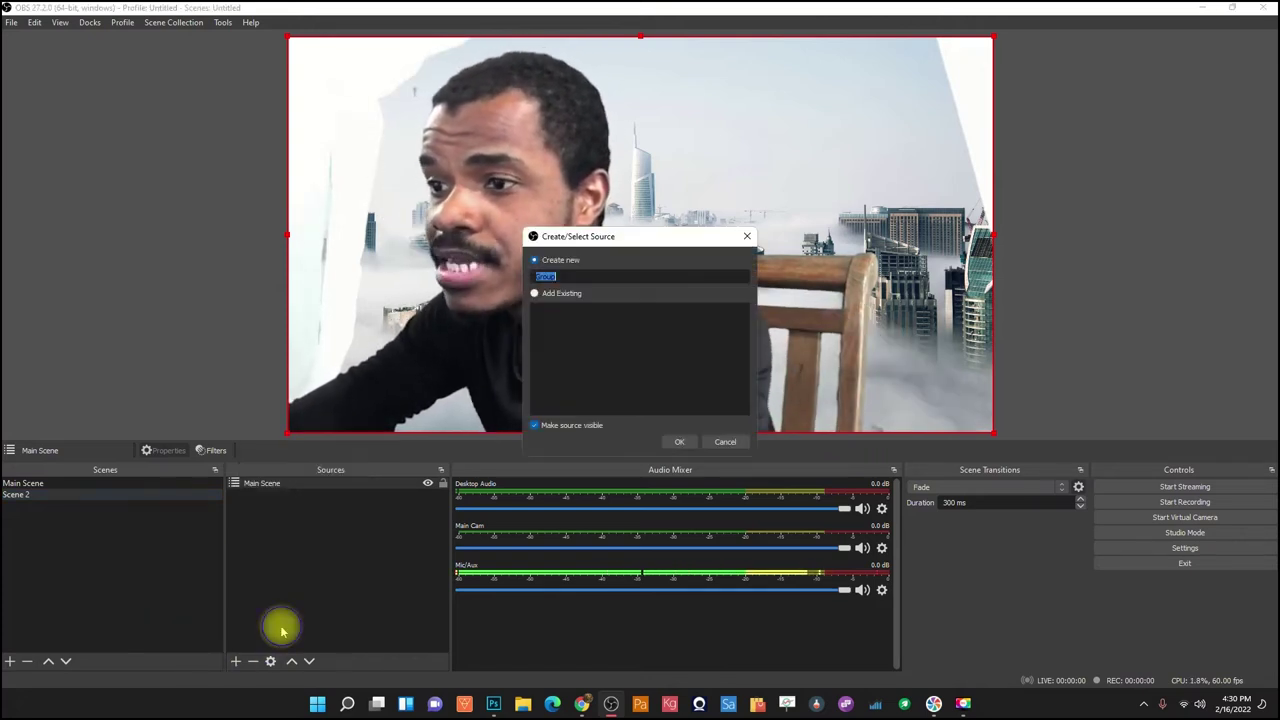
pyautogui.click(683, 441)
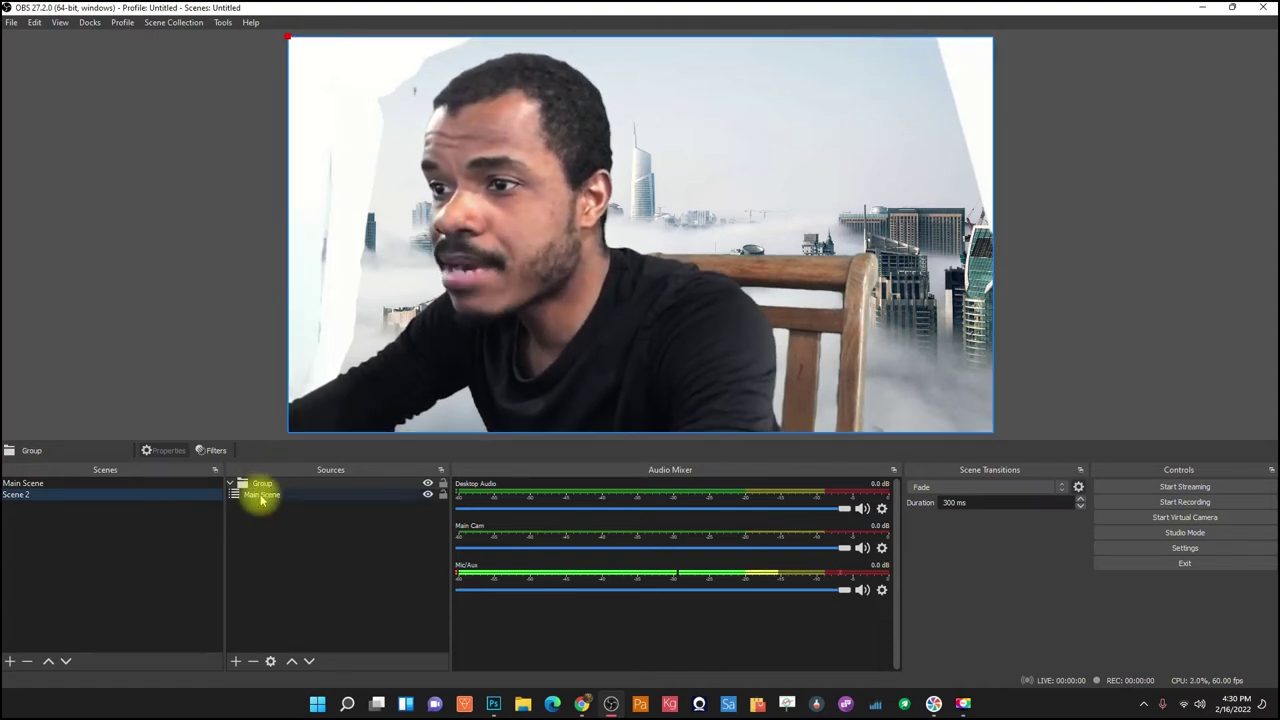
pyautogui.click(264, 493)
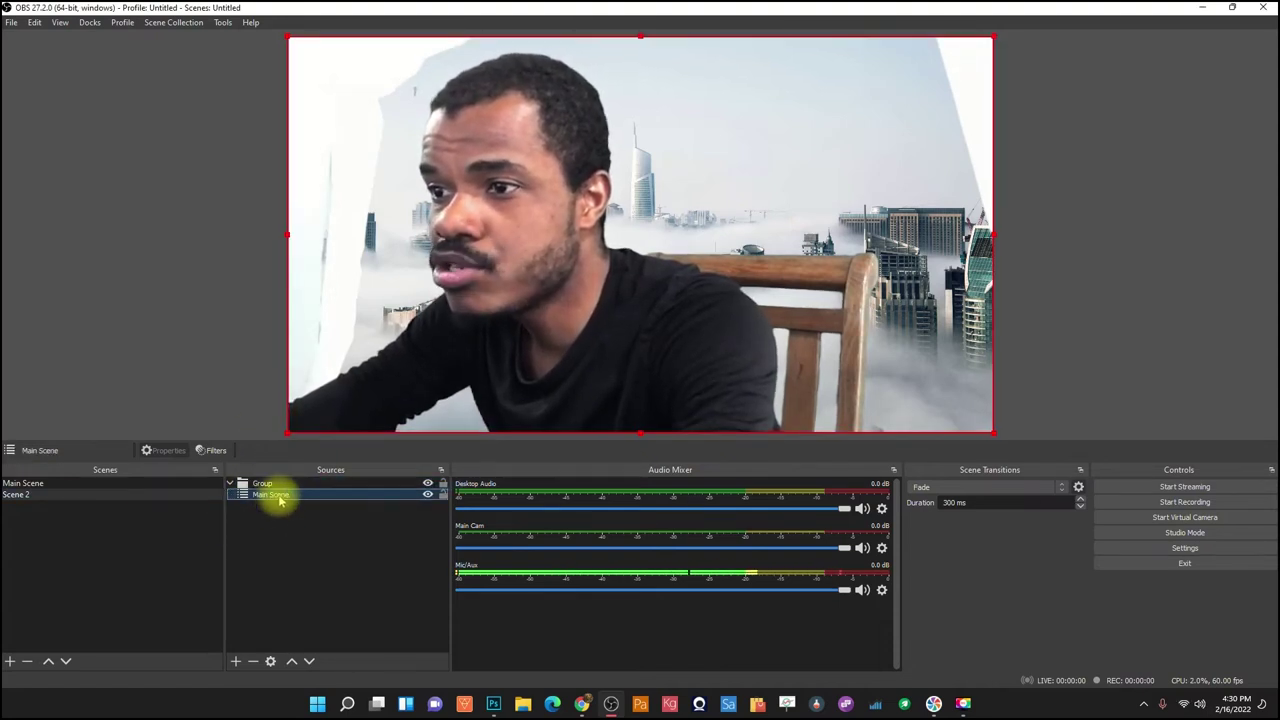
pyautogui.moveTo(291, 492); pyautogui.dragTo(283, 518)
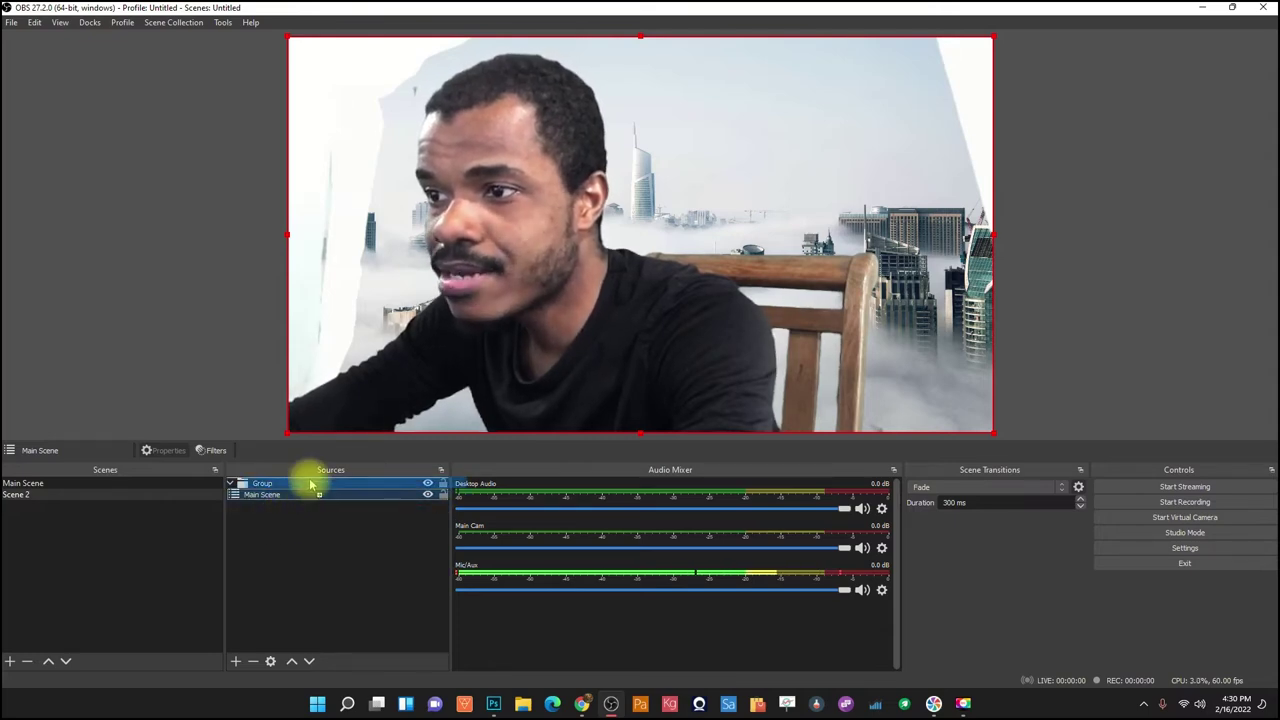
pyautogui.moveTo(310, 485)
pyautogui.mouseDown()
pyautogui.moveTo(242, 495)
pyautogui.moveTo(289, 494)
pyautogui.mouseUp()
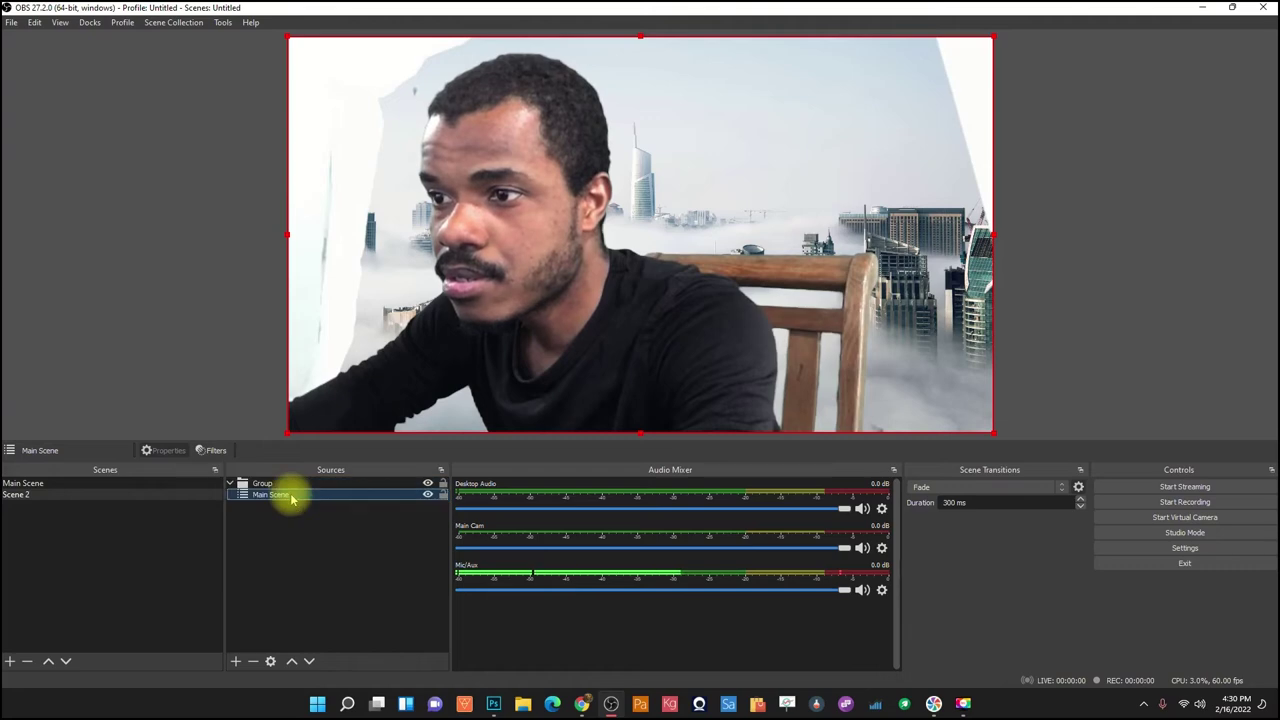
pyautogui.click(229, 484)
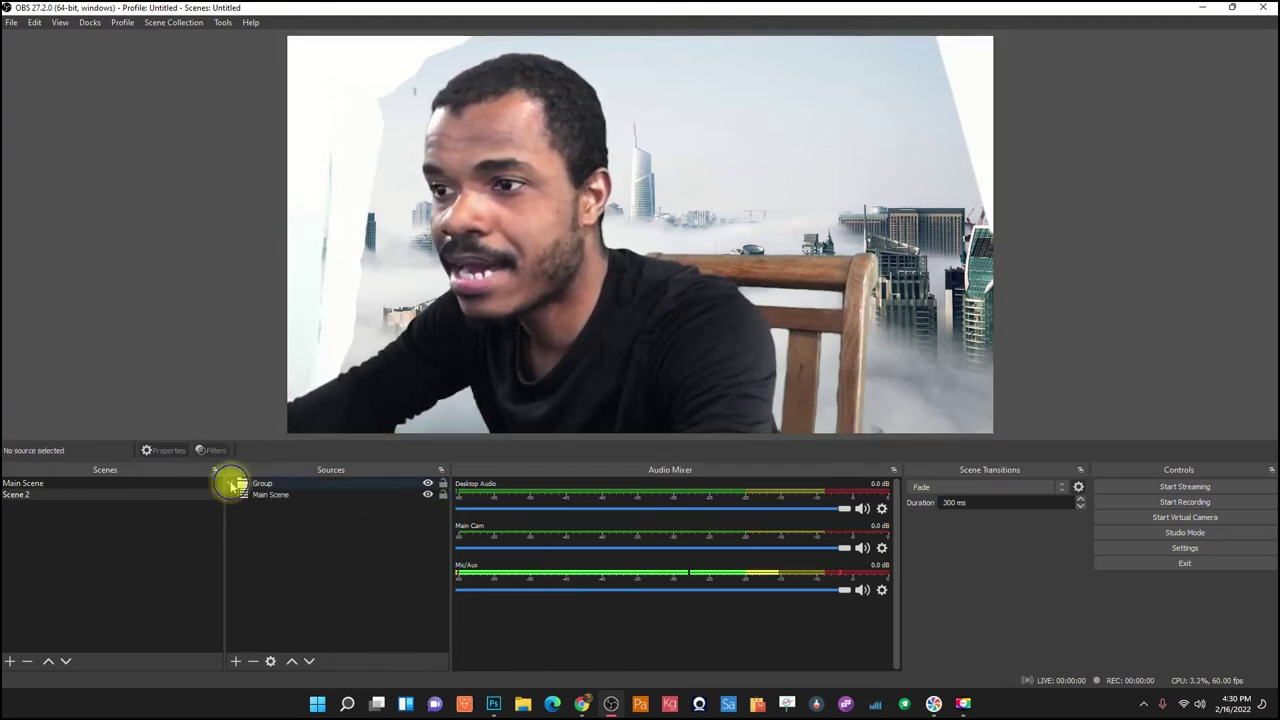
pyautogui.moveTo(286, 492); pyautogui.dragTo(272, 523)
pyautogui.click(234, 485)
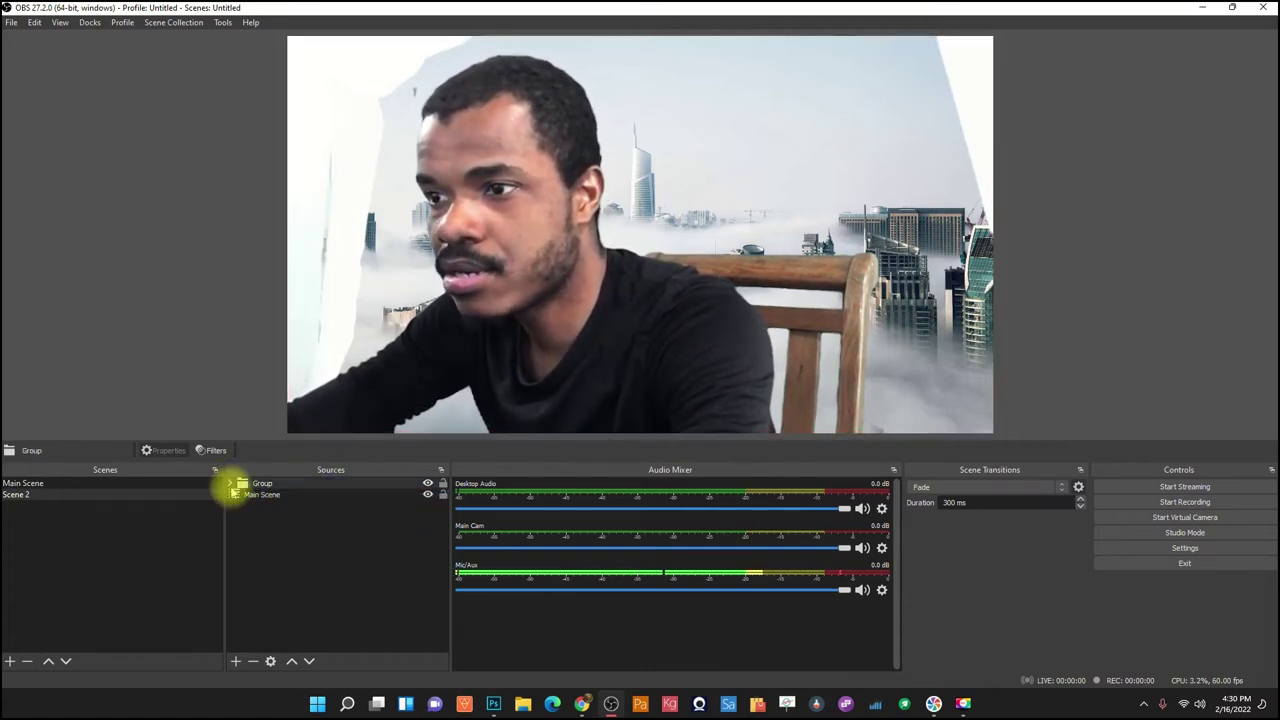
pyautogui.click(270, 484)
pyautogui.keyDown('ctrl'); pyautogui.click(290, 494); pyautogui.keyUp('ctrl')
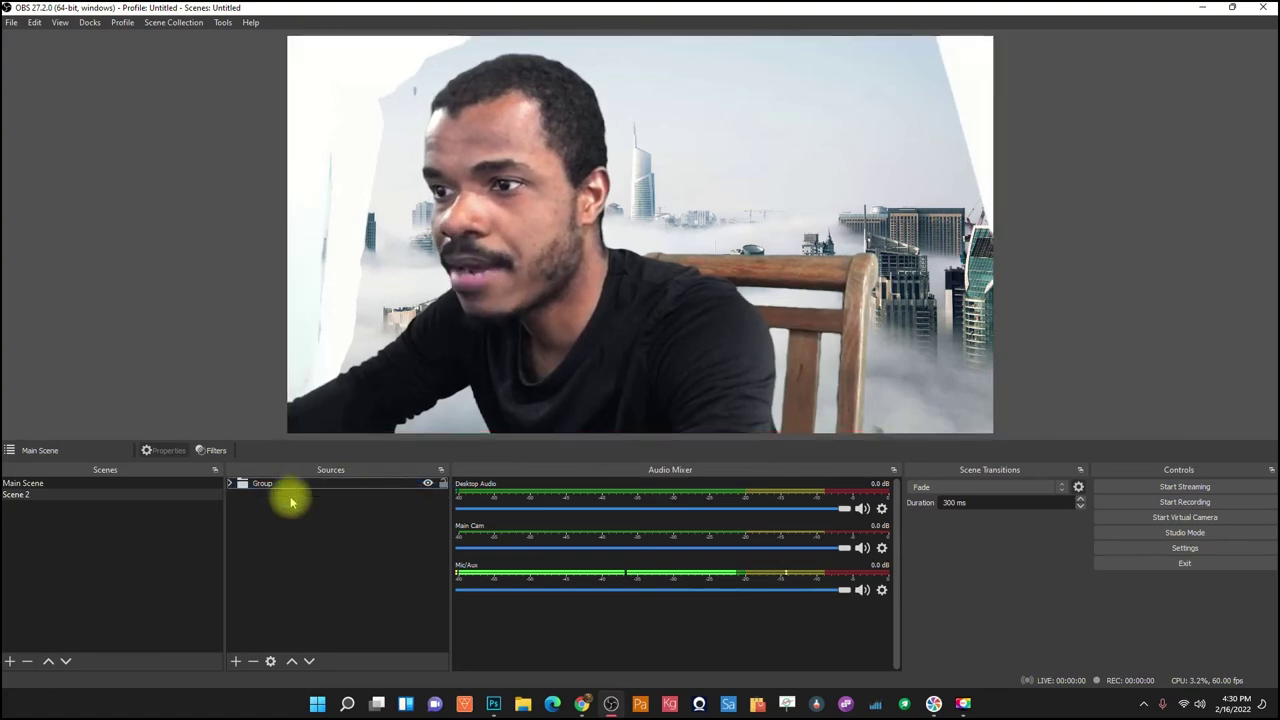
# In Main Scene, make the Window Capture source visible and add a new group named Main Group.
pyautogui.click(30, 484)
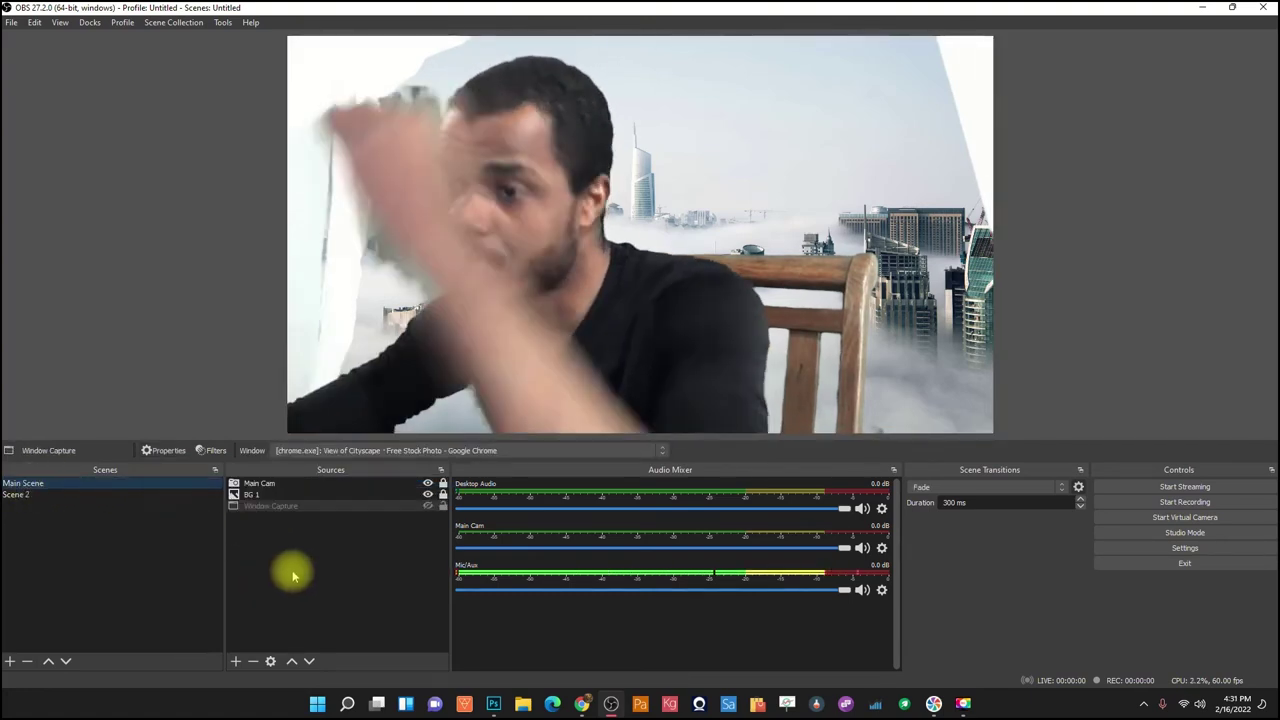
pyautogui.click(428, 506)
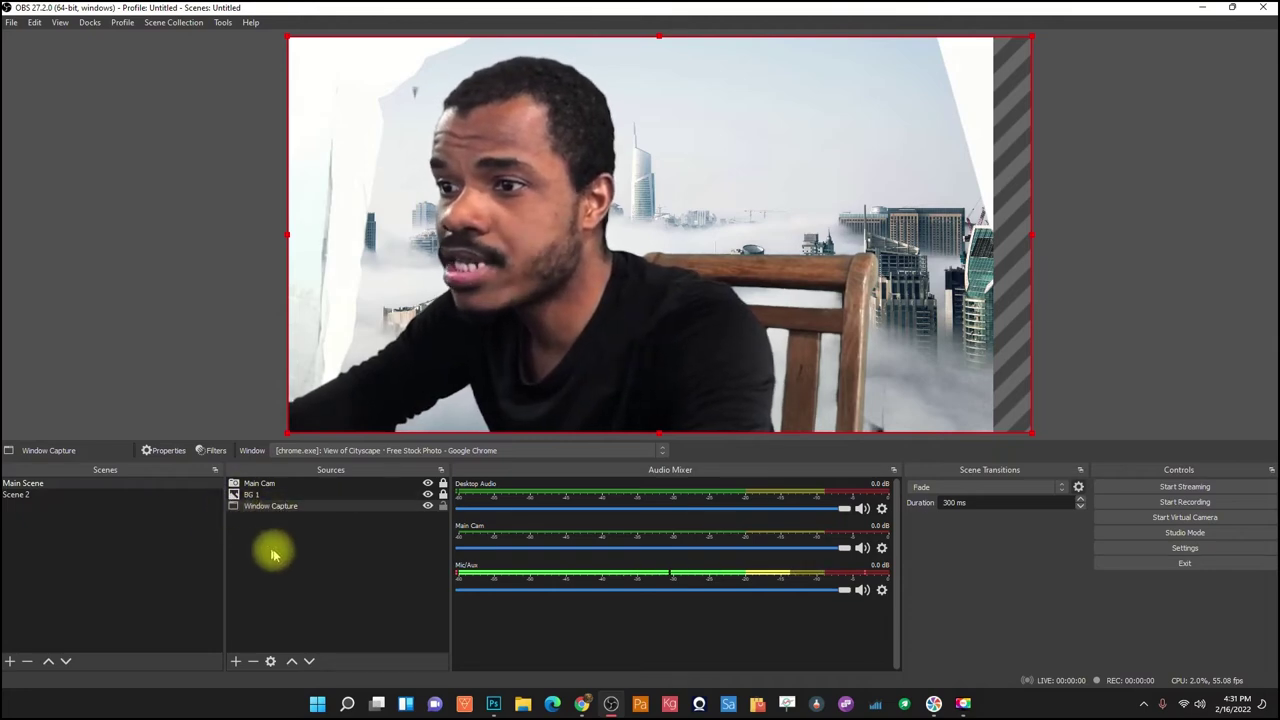
pyautogui.click(239, 661)
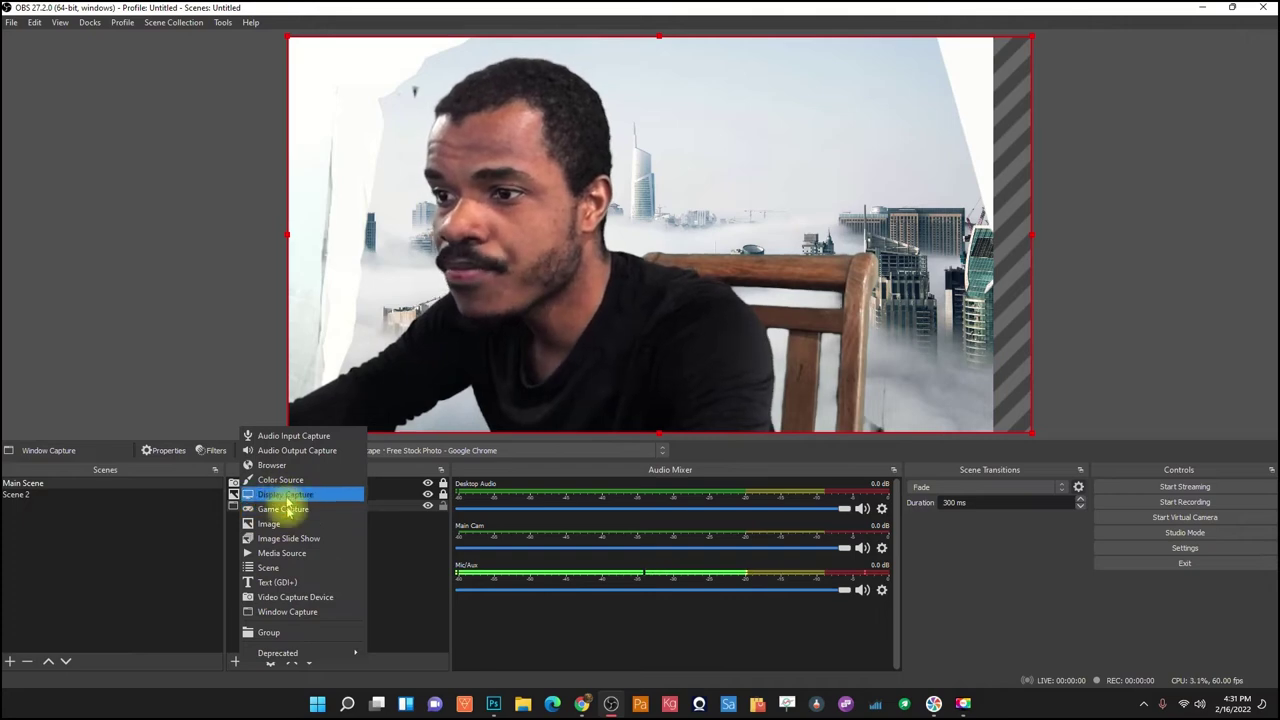
pyautogui.click(284, 632)
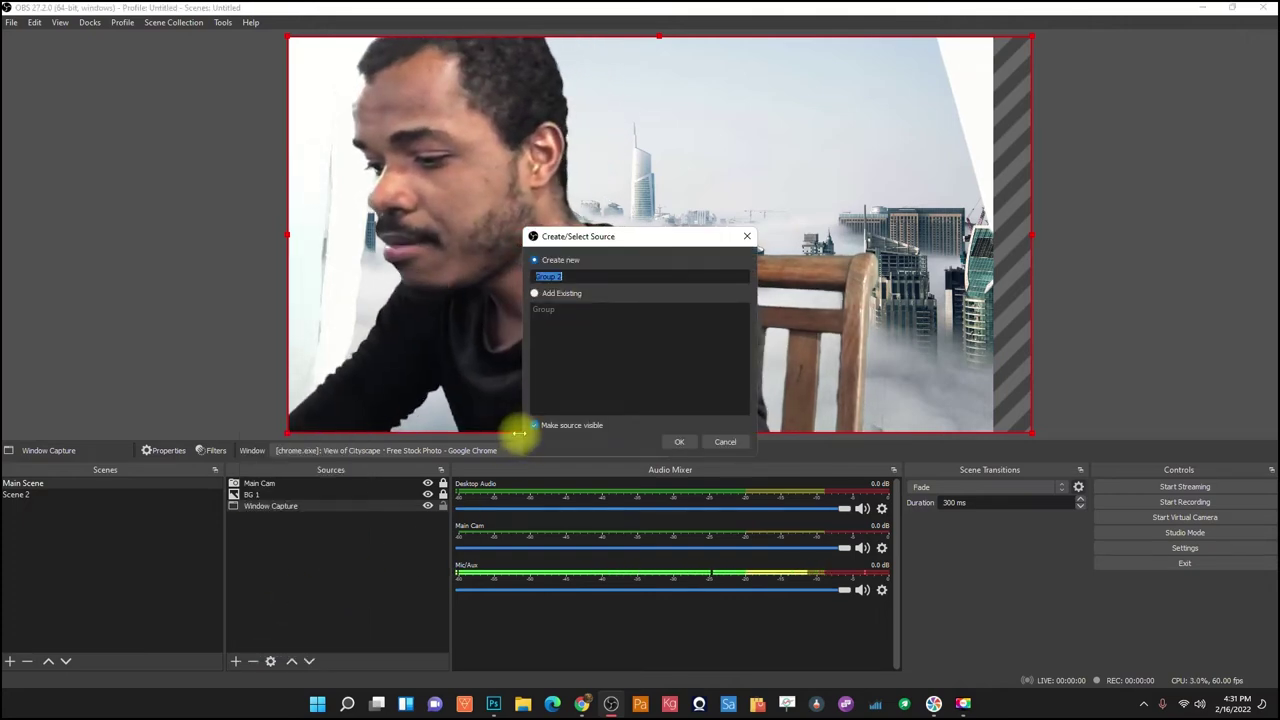
pyautogui.write('Main Grou')
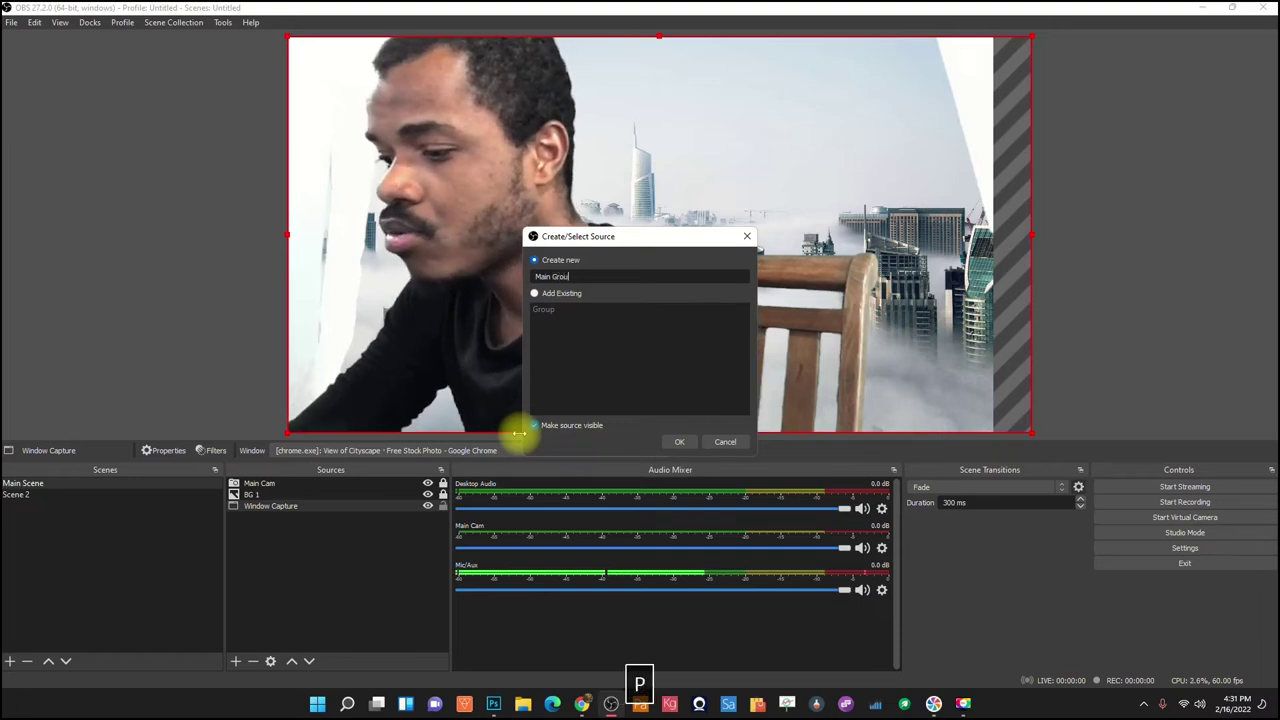
pyautogui.write('p')
pyautogui.press('Return')
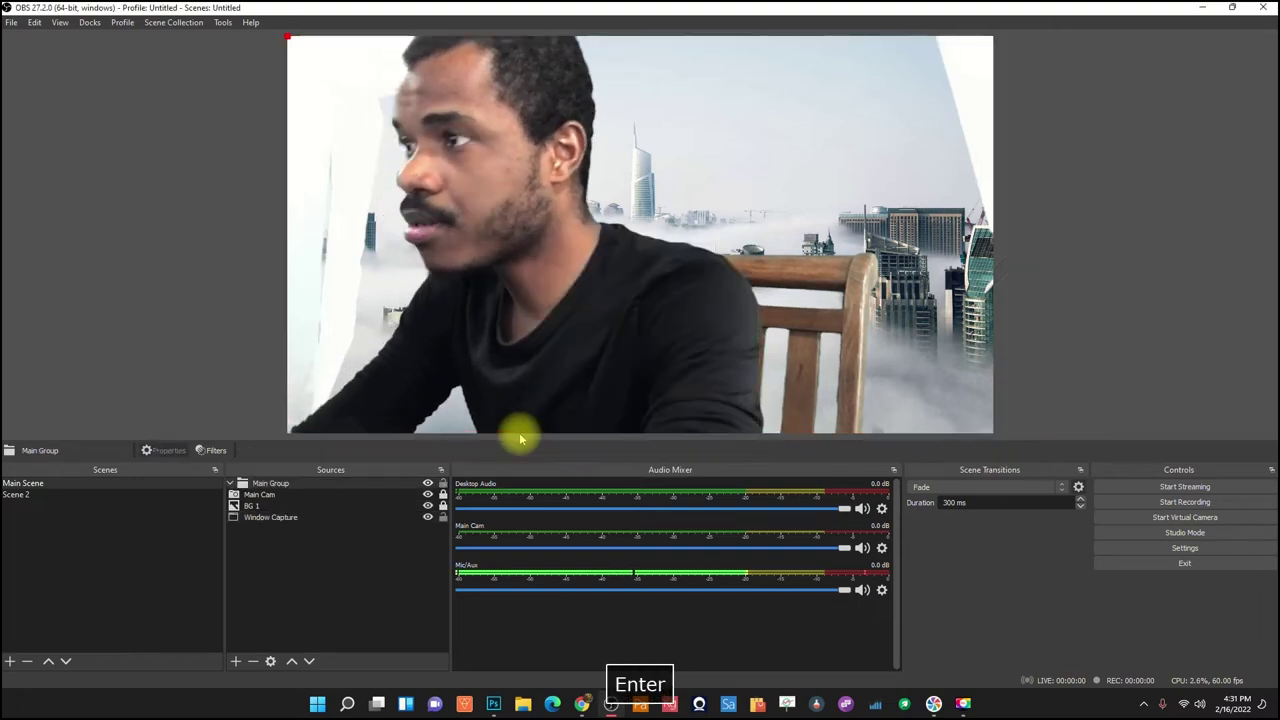
# Move Main Cam, BG 1 and Window Capture into Main Group, and lock the collapsed group.
pyautogui.click(286, 506)
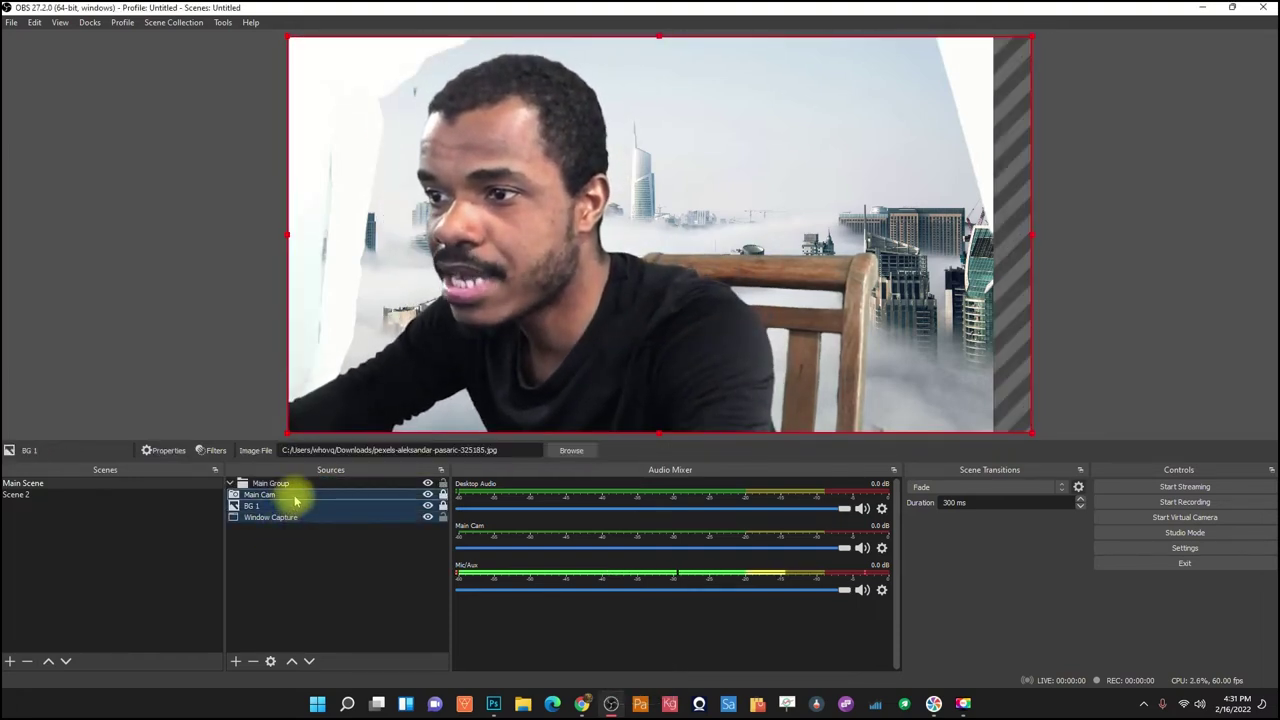
pyautogui.moveTo(288, 516); pyautogui.dragTo(294, 486)
pyautogui.click(227, 485)
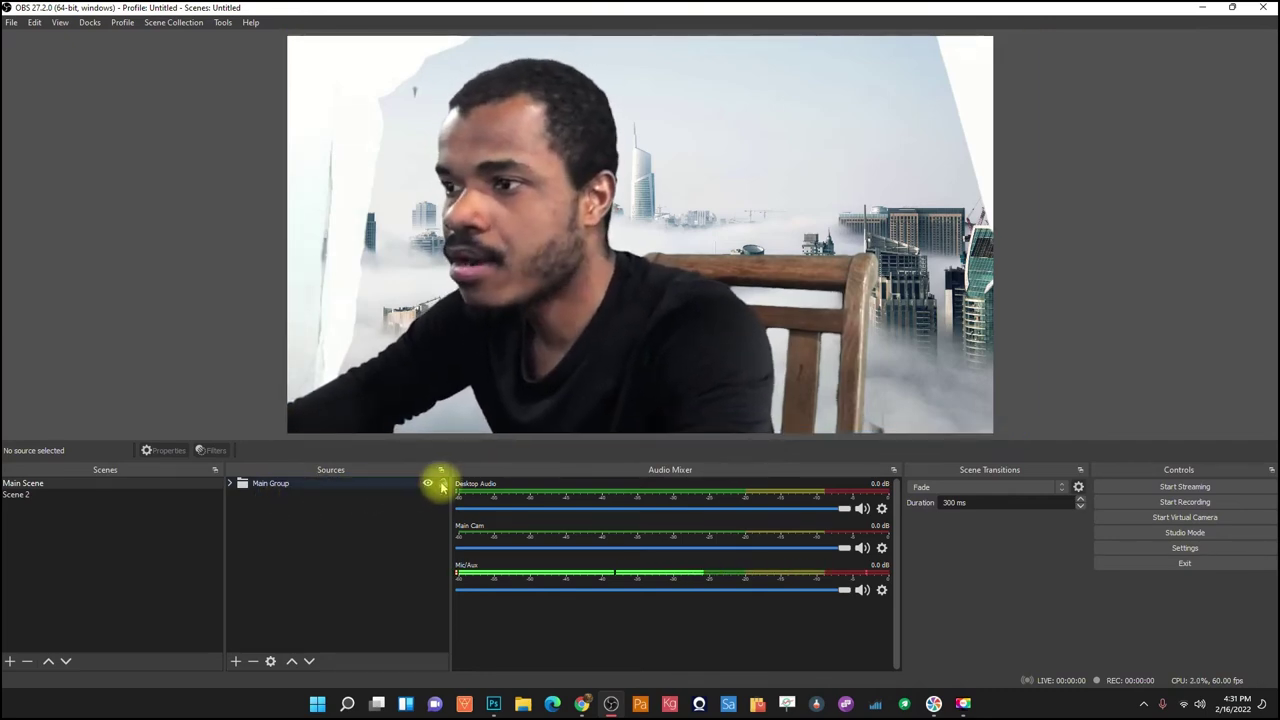
pyautogui.click(229, 483)
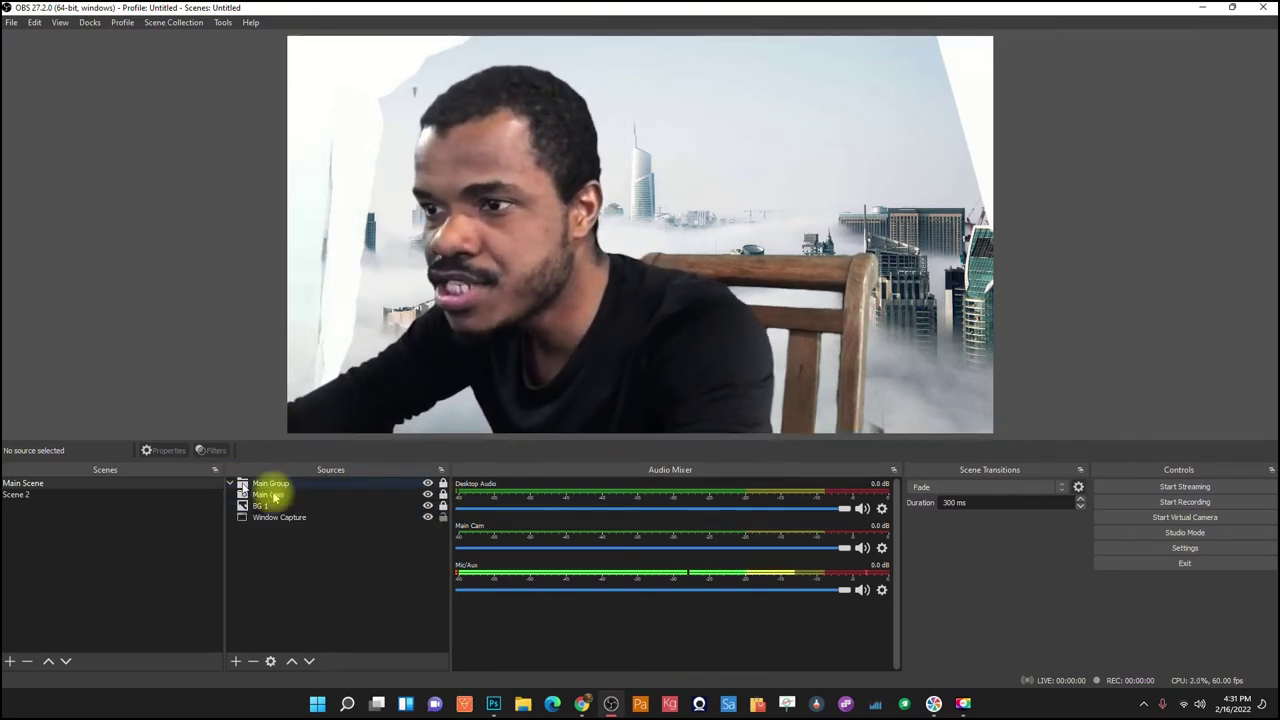
pyautogui.click(229, 484)
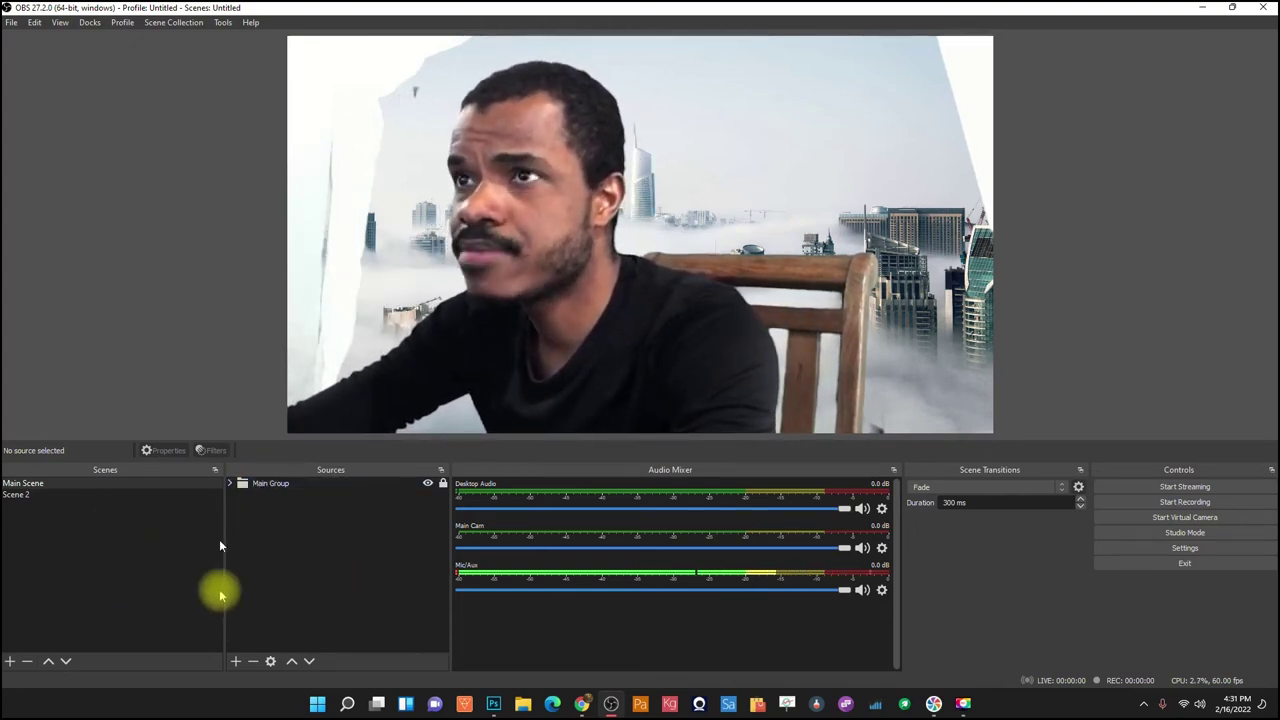
# Rename the Untitled scene collection to the streamer's first name.
pyautogui.click(172, 23)
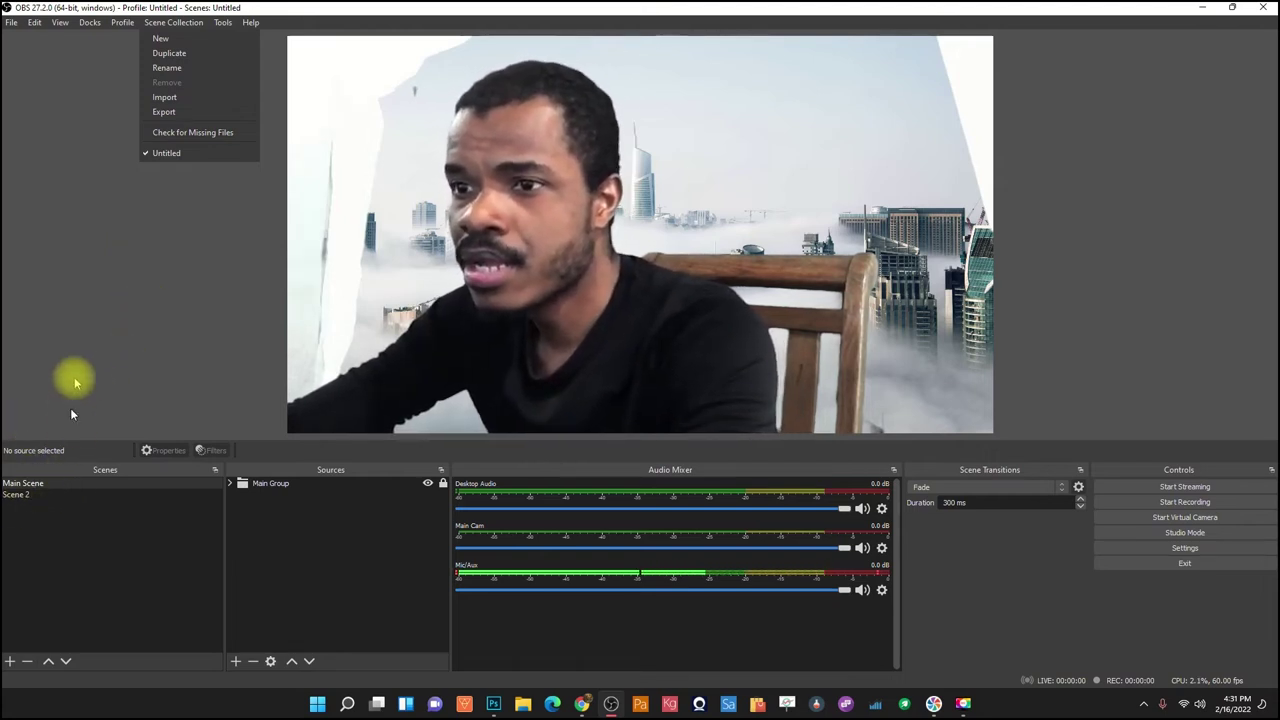
pyautogui.click(5, 597)
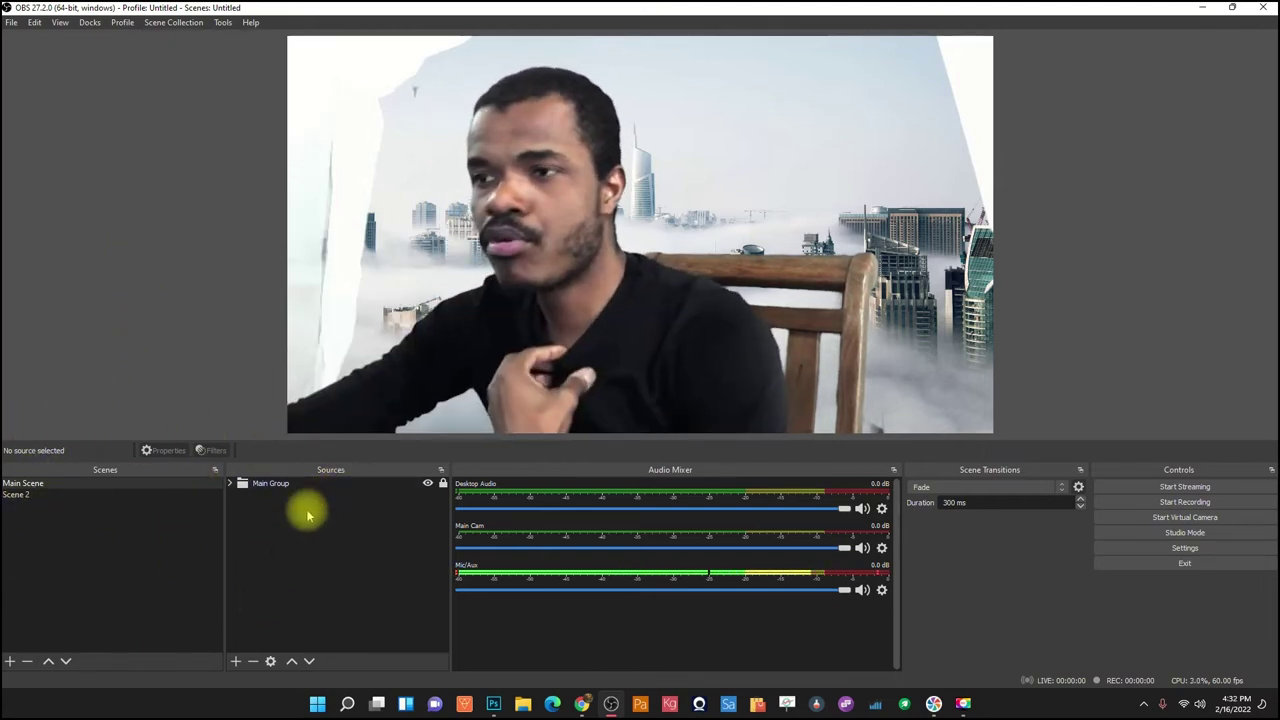
pyautogui.click(172, 22)
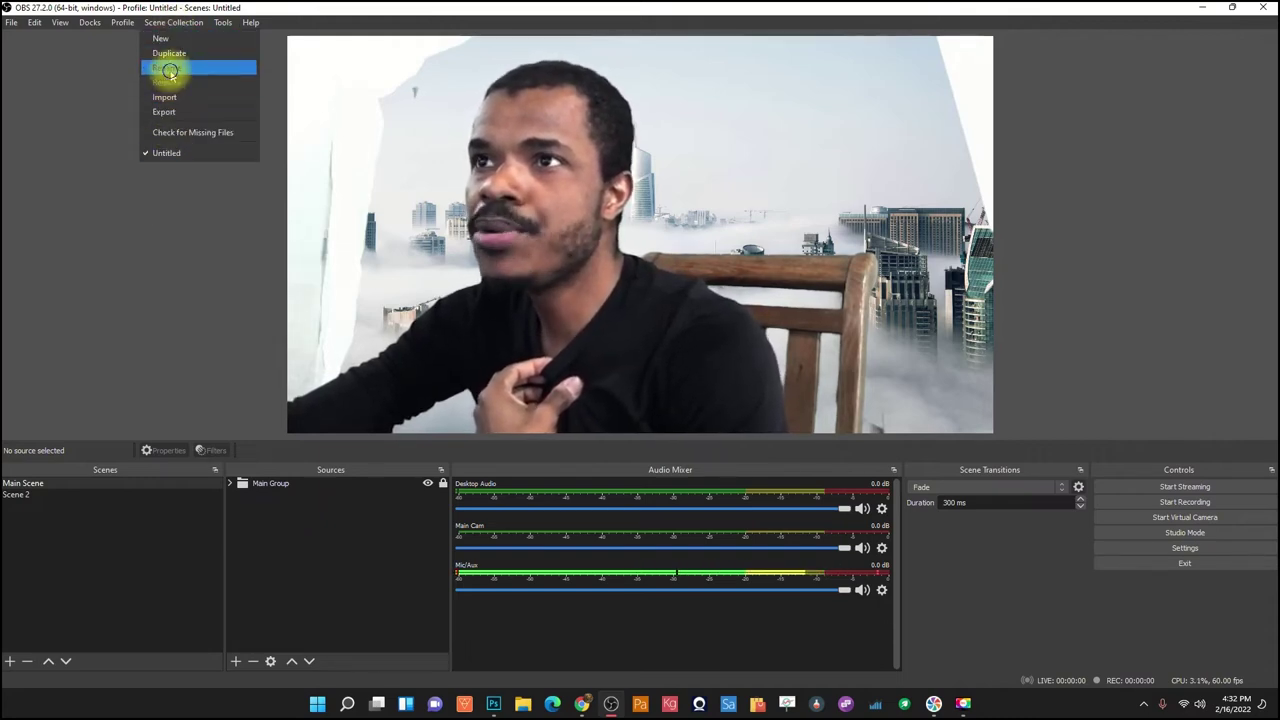
pyautogui.click(170, 67)
pyautogui.write('Pat')
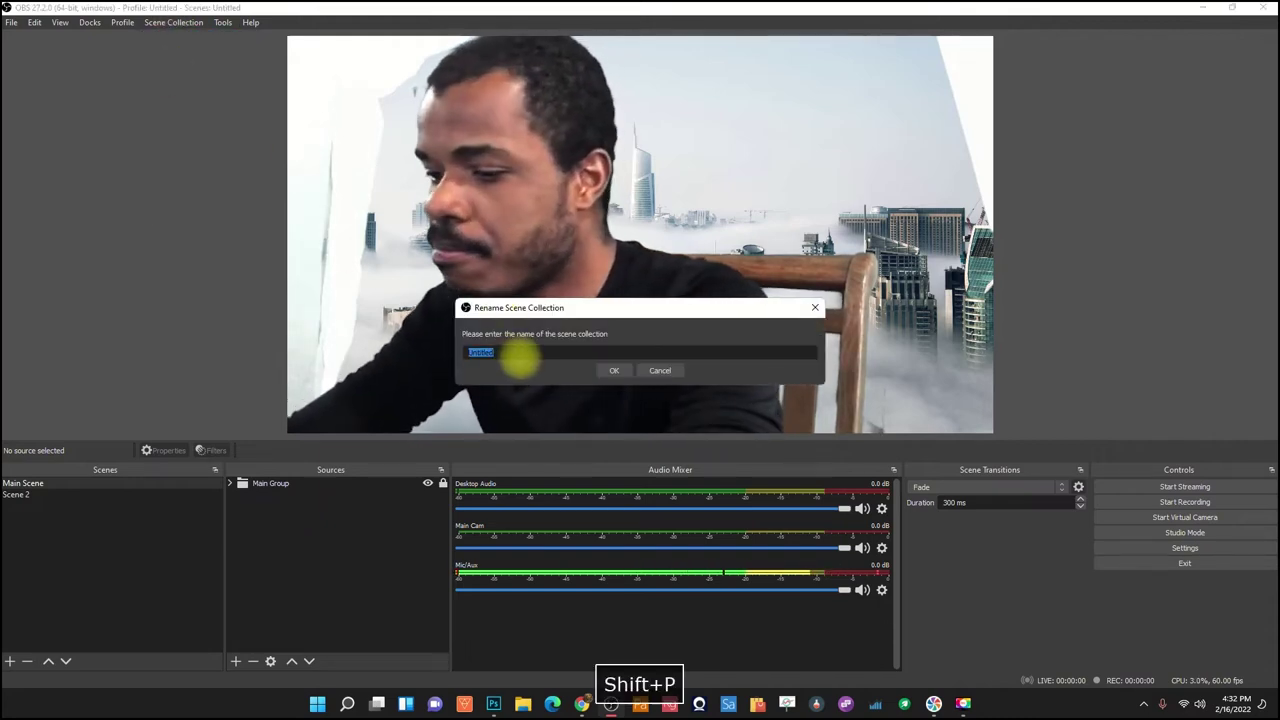
pyautogui.write('rice')
pyautogui.press('Return')
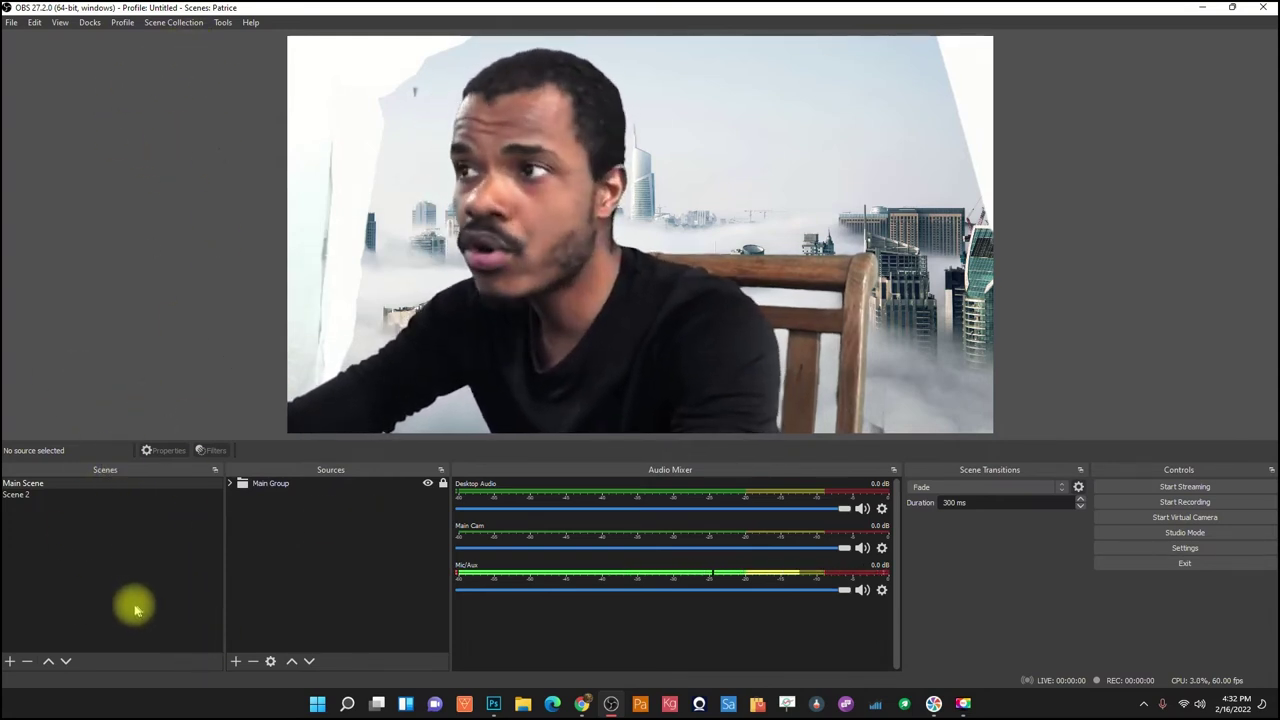
# Create a second, empty scene collection under a different name and switch back to the renamed original collection.
pyautogui.click(171, 22)
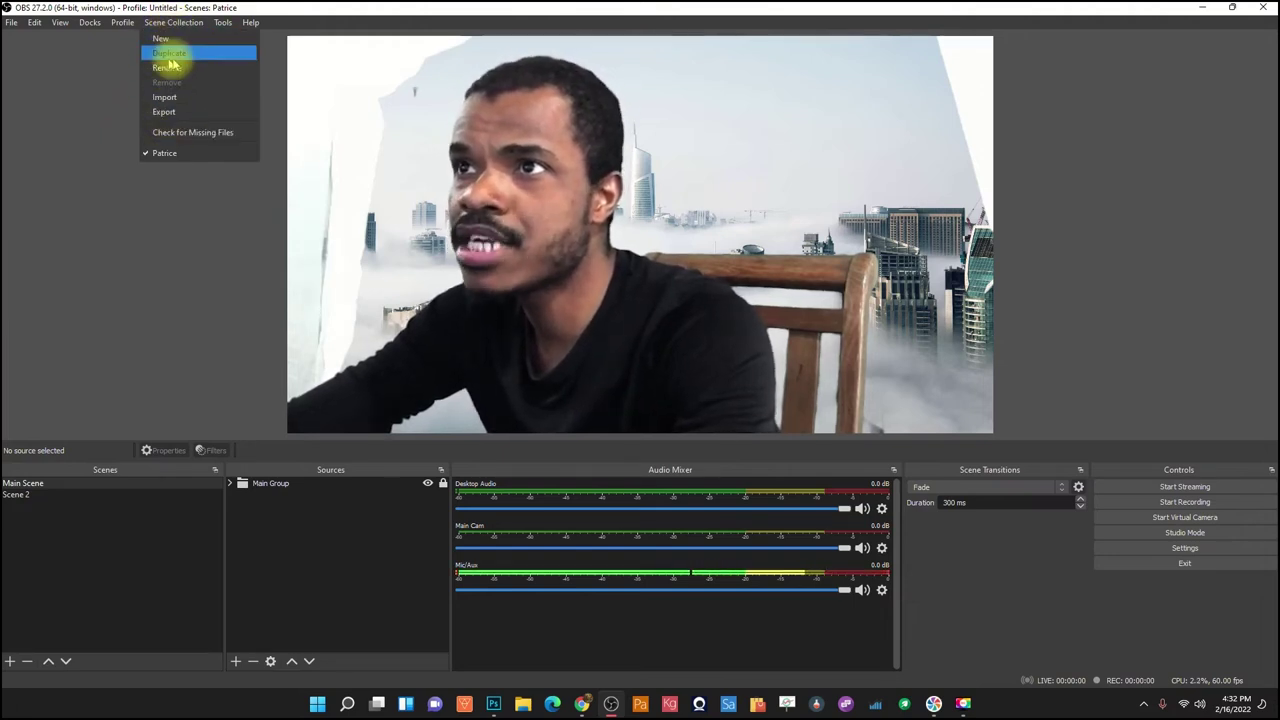
pyautogui.click(172, 54)
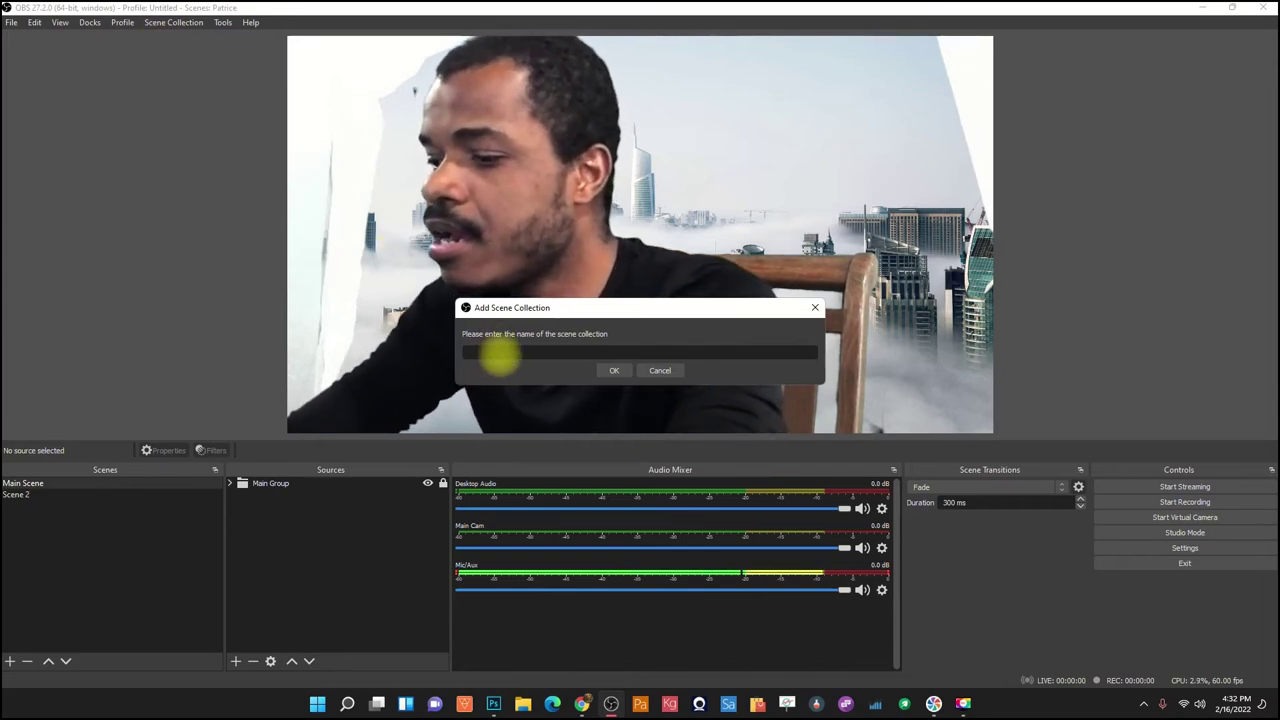
pyautogui.write('Lhyms')
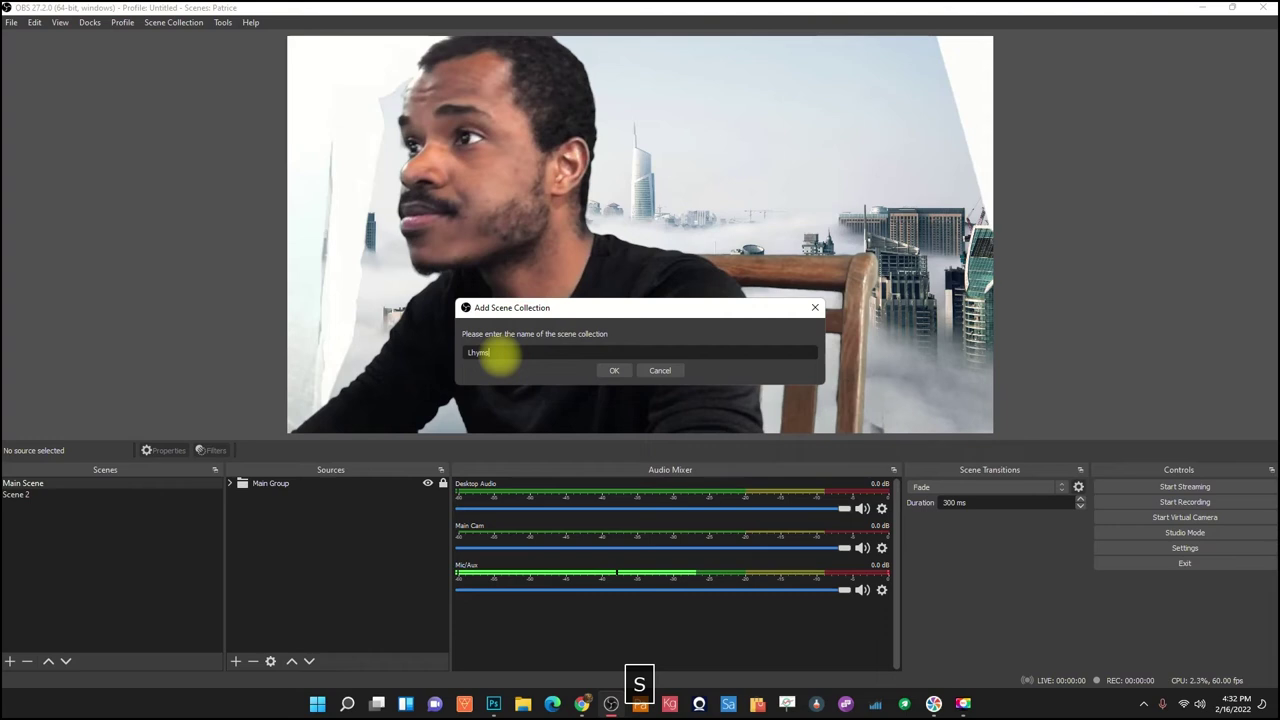
pyautogui.press('Return')
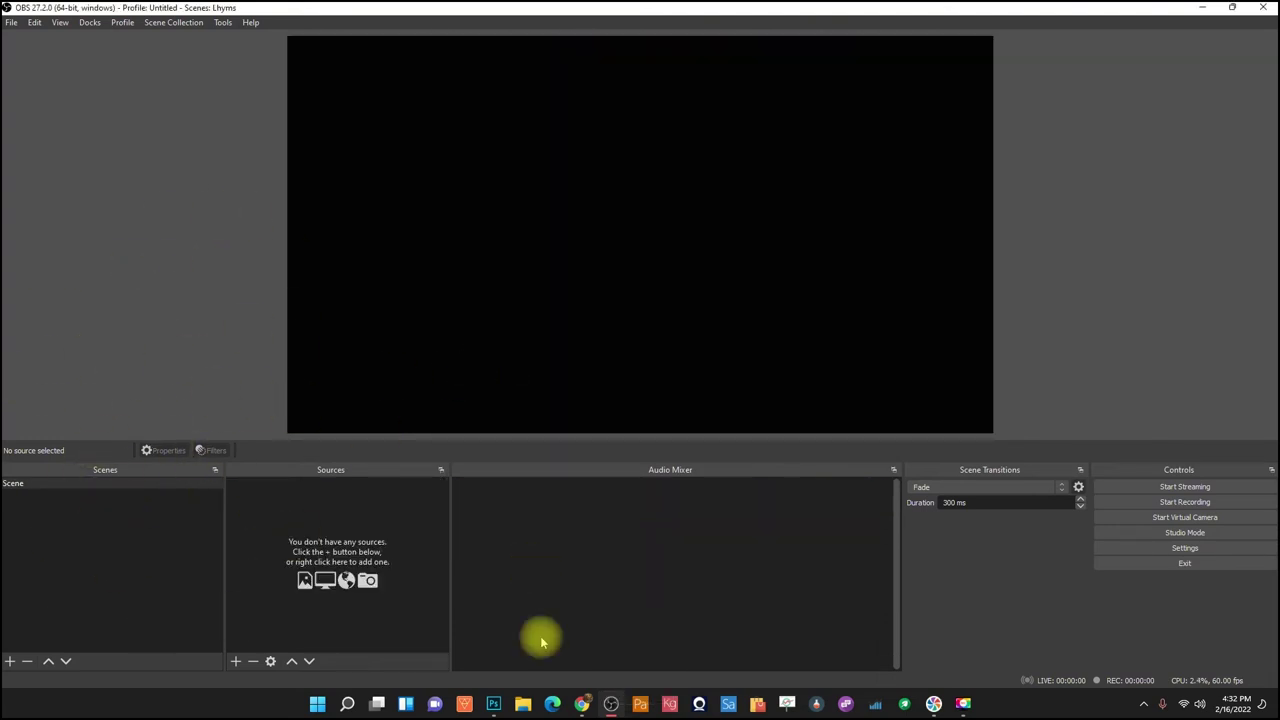
pyautogui.click(157, 24)
pyautogui.click(165, 168)
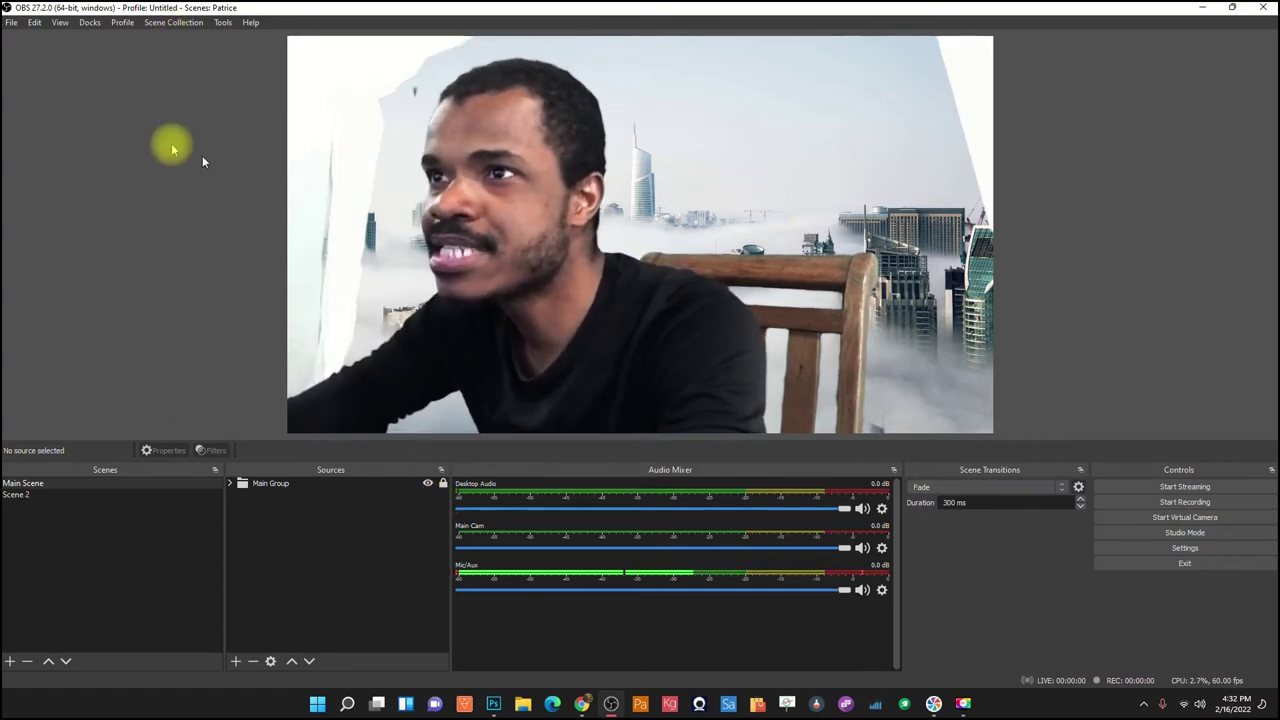
# Enable Studio Mode, load Scene 2 into the preview and expand its group to show the nested source.
pyautogui.click(176, 23)
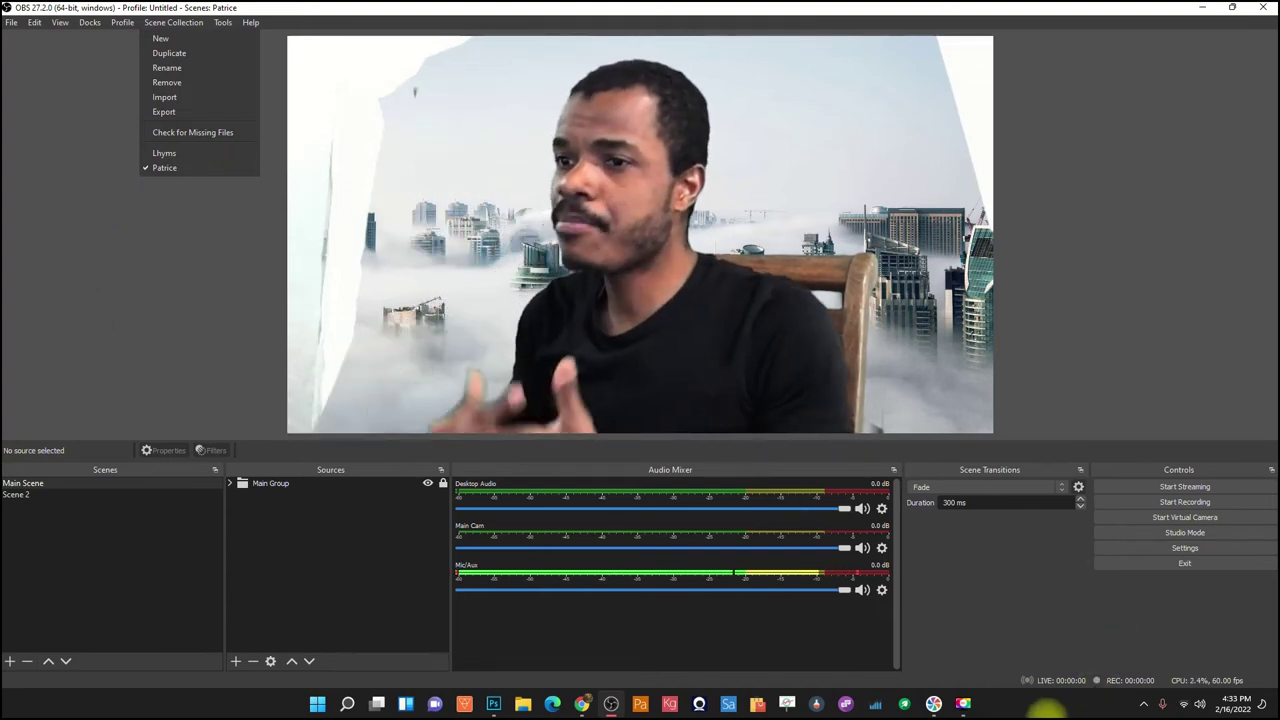
pyautogui.click(1180, 535)
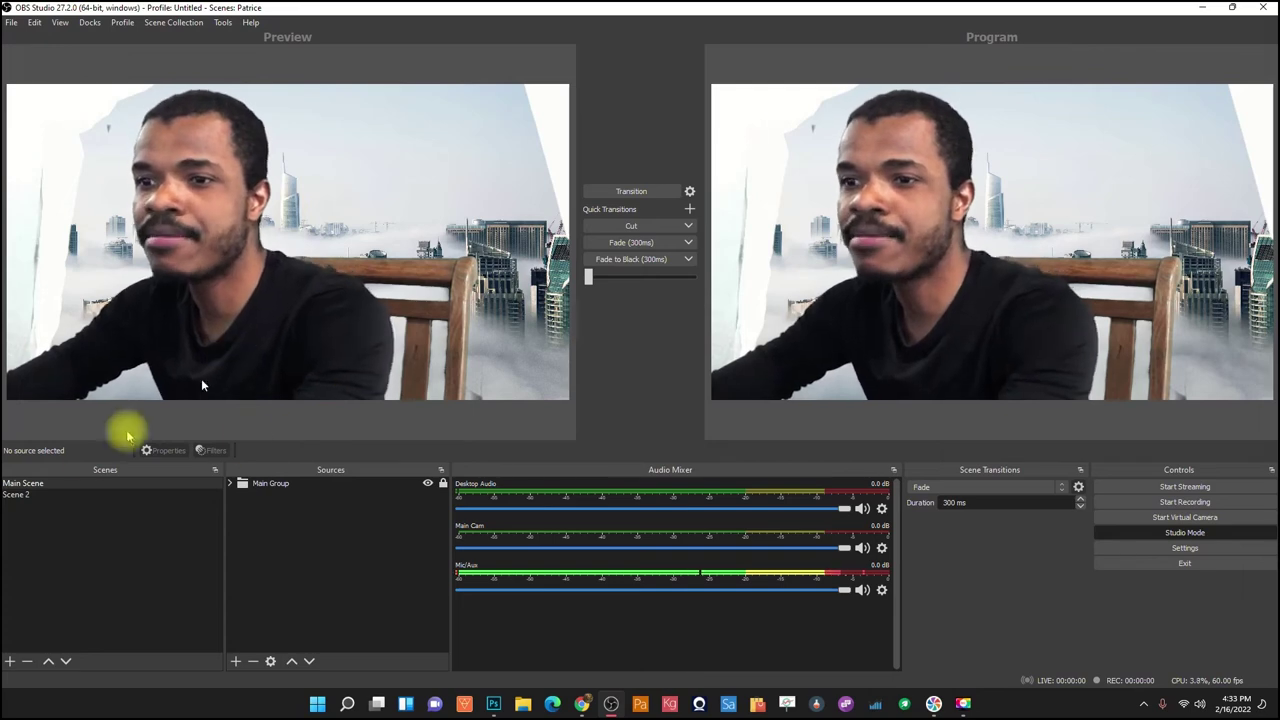
pyautogui.click(46, 494)
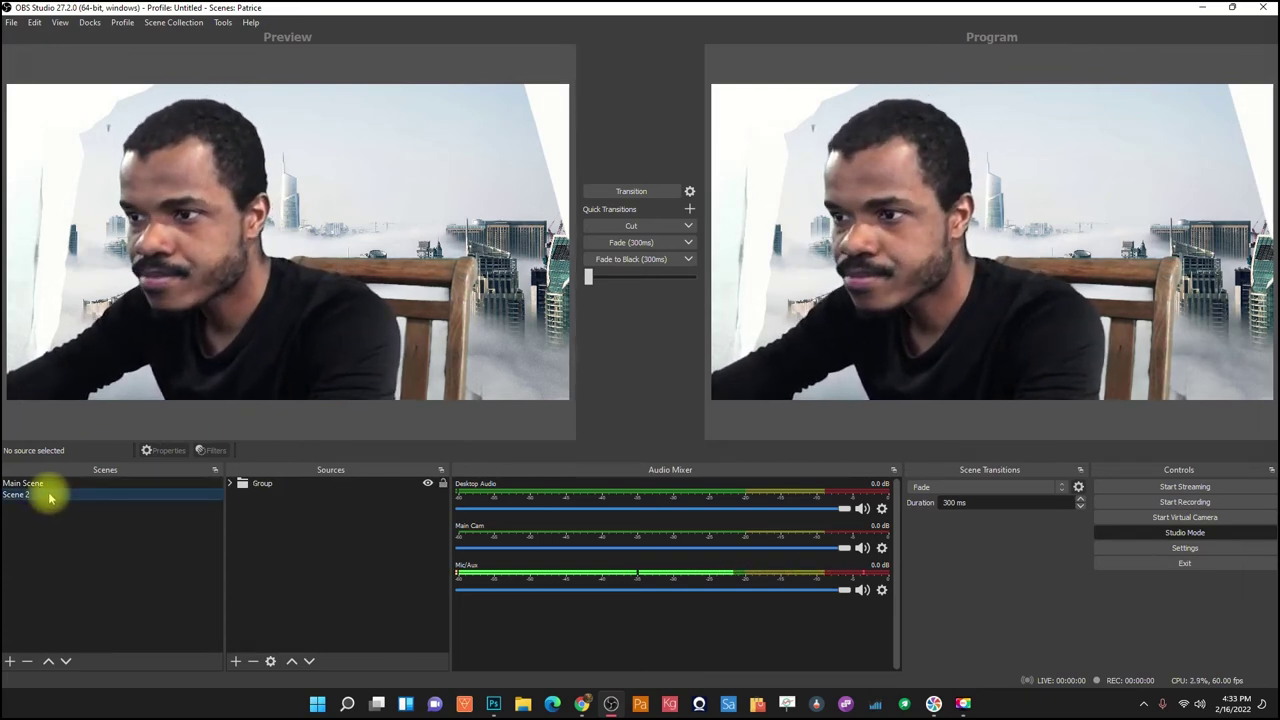
pyautogui.click(241, 483)
pyautogui.click(230, 483)
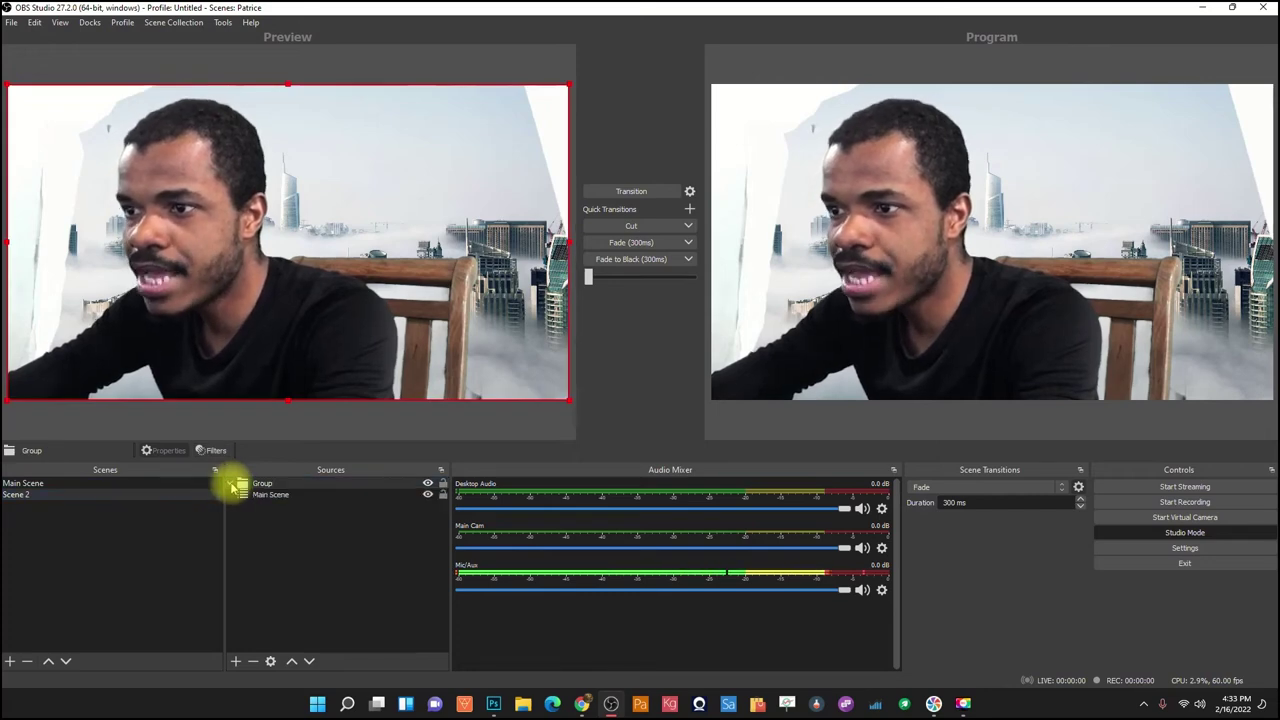
# Check the properties of the Main Scene source inside Scene 2's group, and hide that source.
pyautogui.click(261, 494)
pyautogui.doubleClick(261, 494)
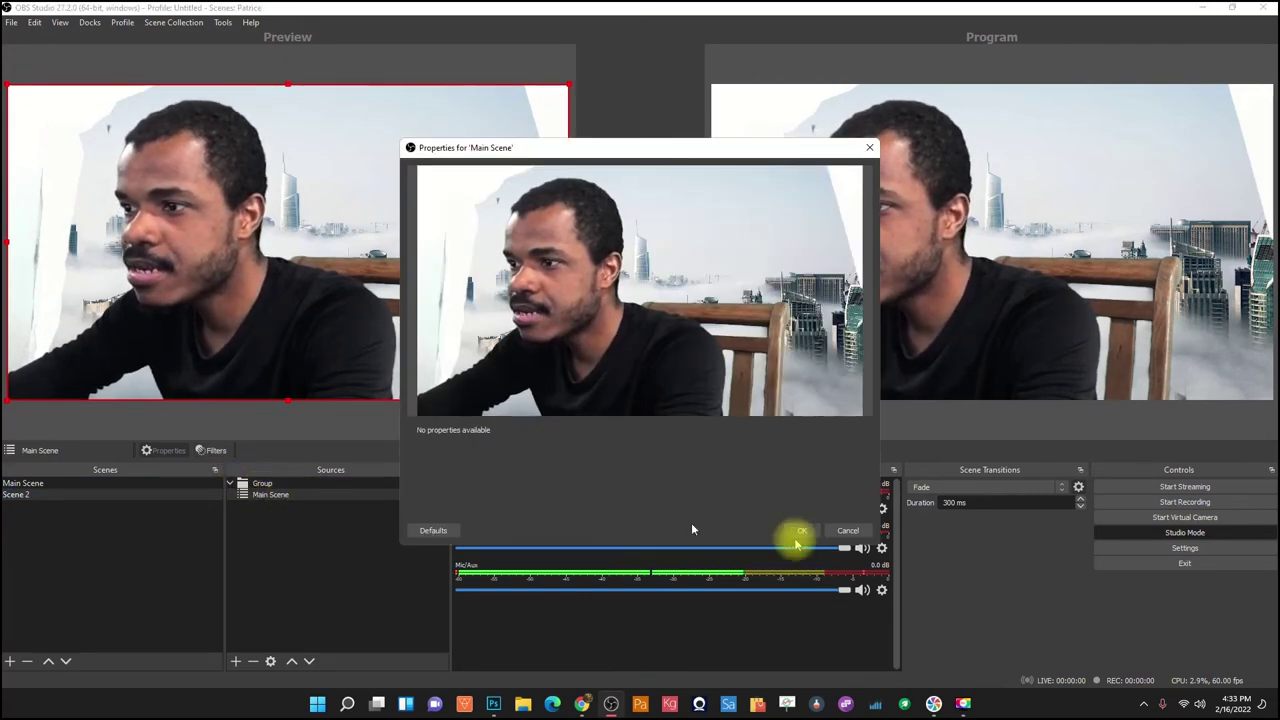
pyautogui.click(848, 531)
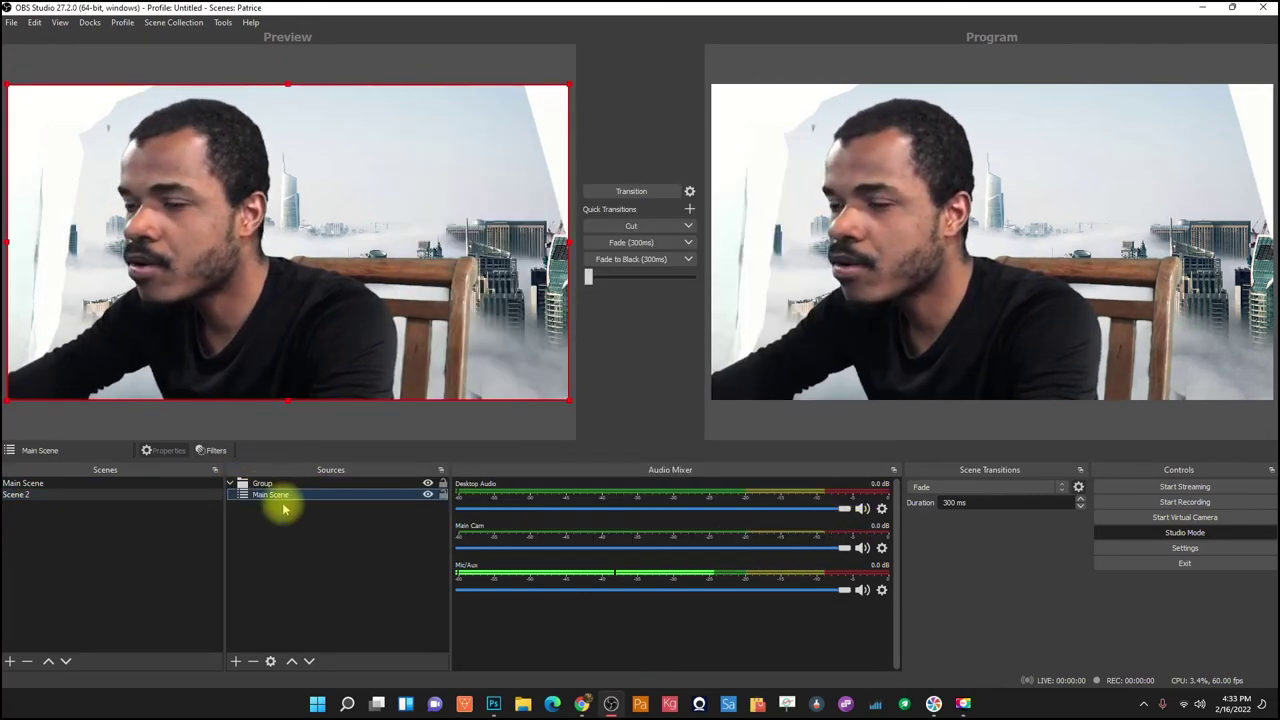
pyautogui.click(428, 494)
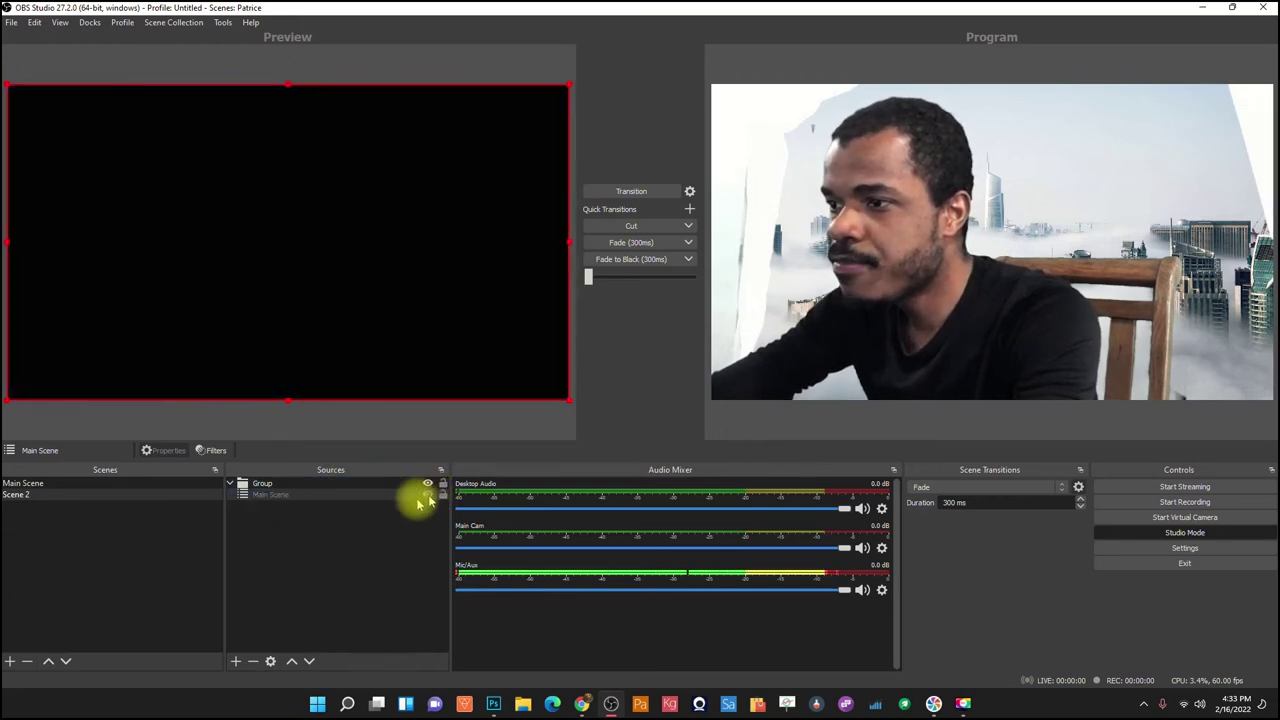
# Preview Main Scene, return to Scene 2 and transition Scene 2 to the program output.
pyautogui.click(40, 485)
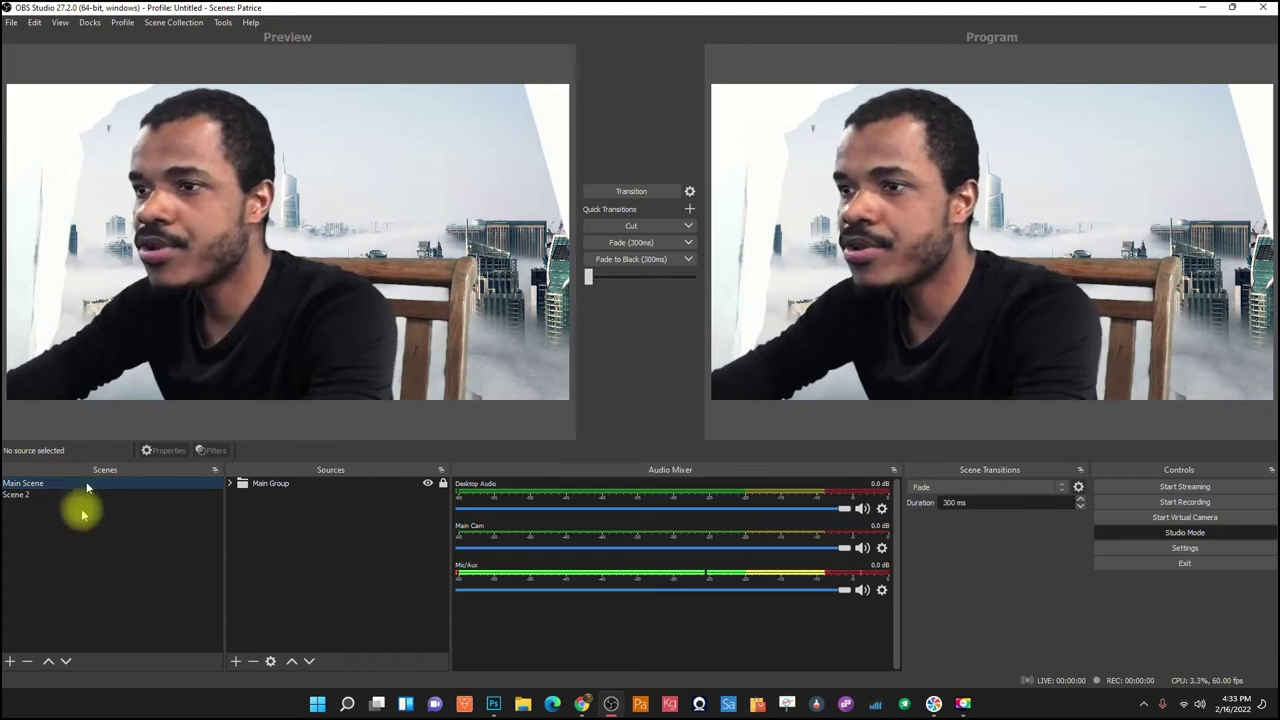
pyautogui.click(40, 494)
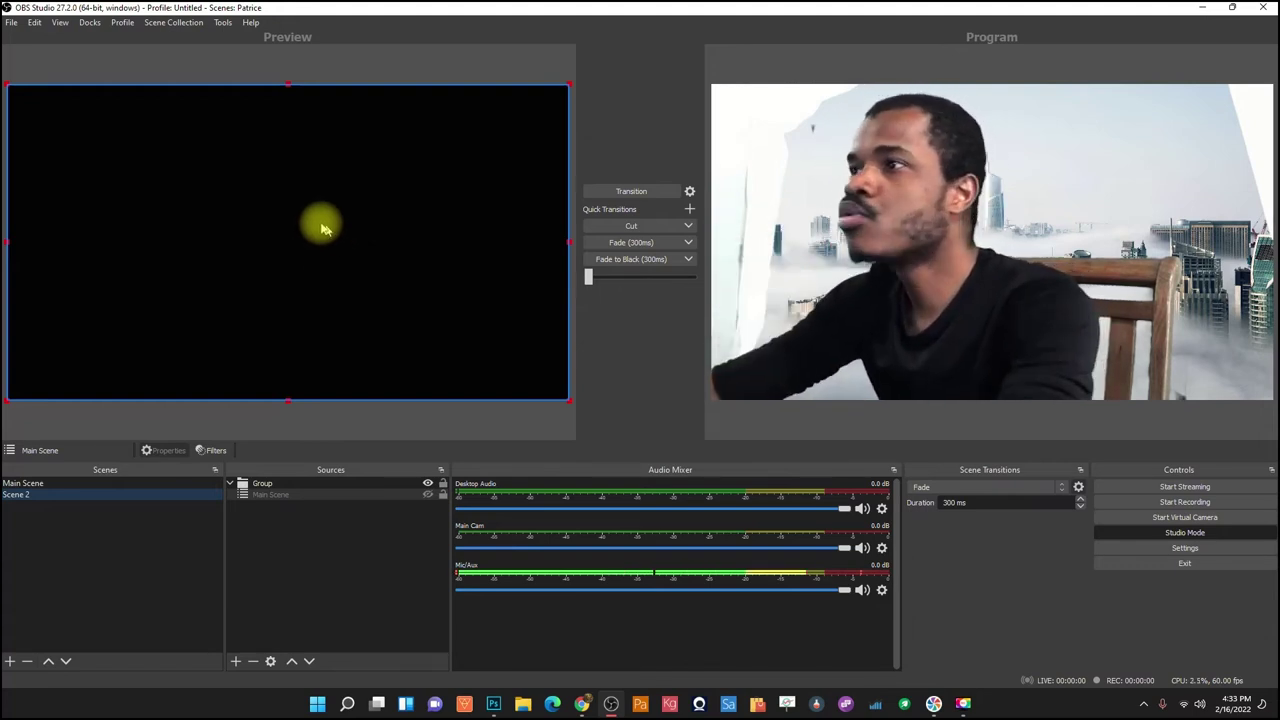
pyautogui.click(617, 190)
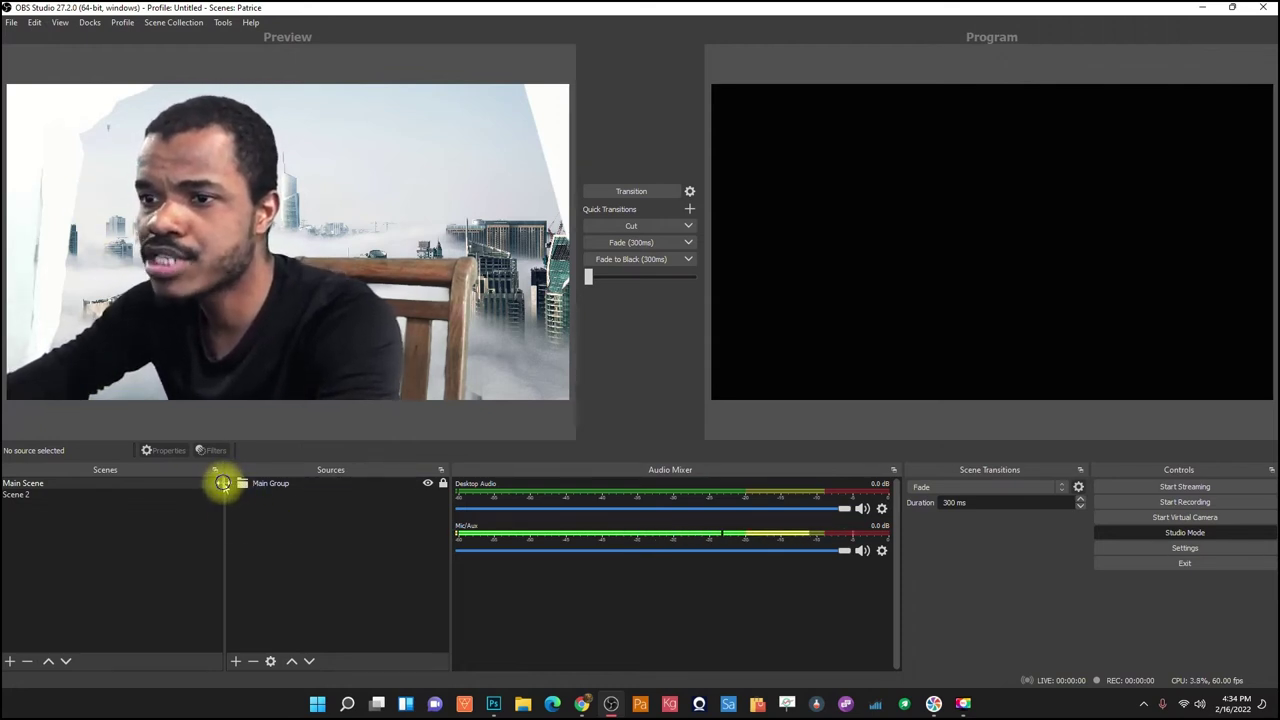
# In Main Group, replace the BG 1 image with Kreye Yon Logo pou website ou.png and hide Window Capture.
pyautogui.click(230, 487)
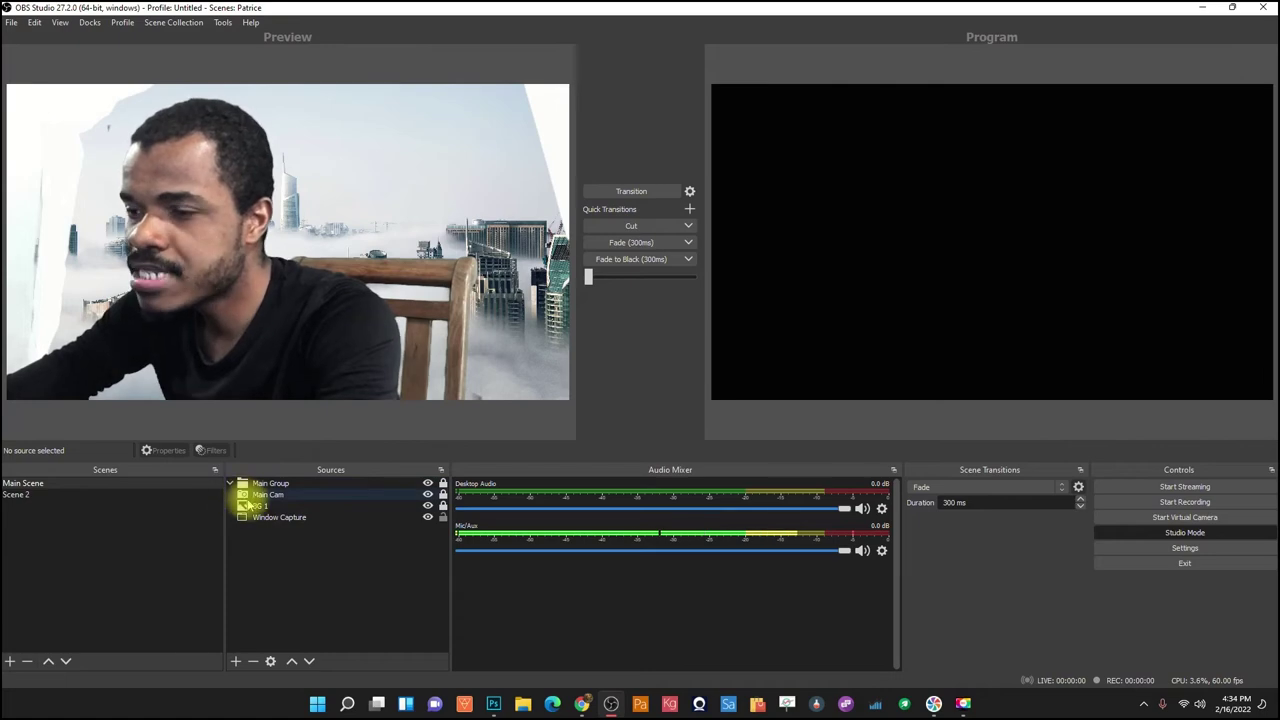
pyautogui.doubleClick(268, 506)
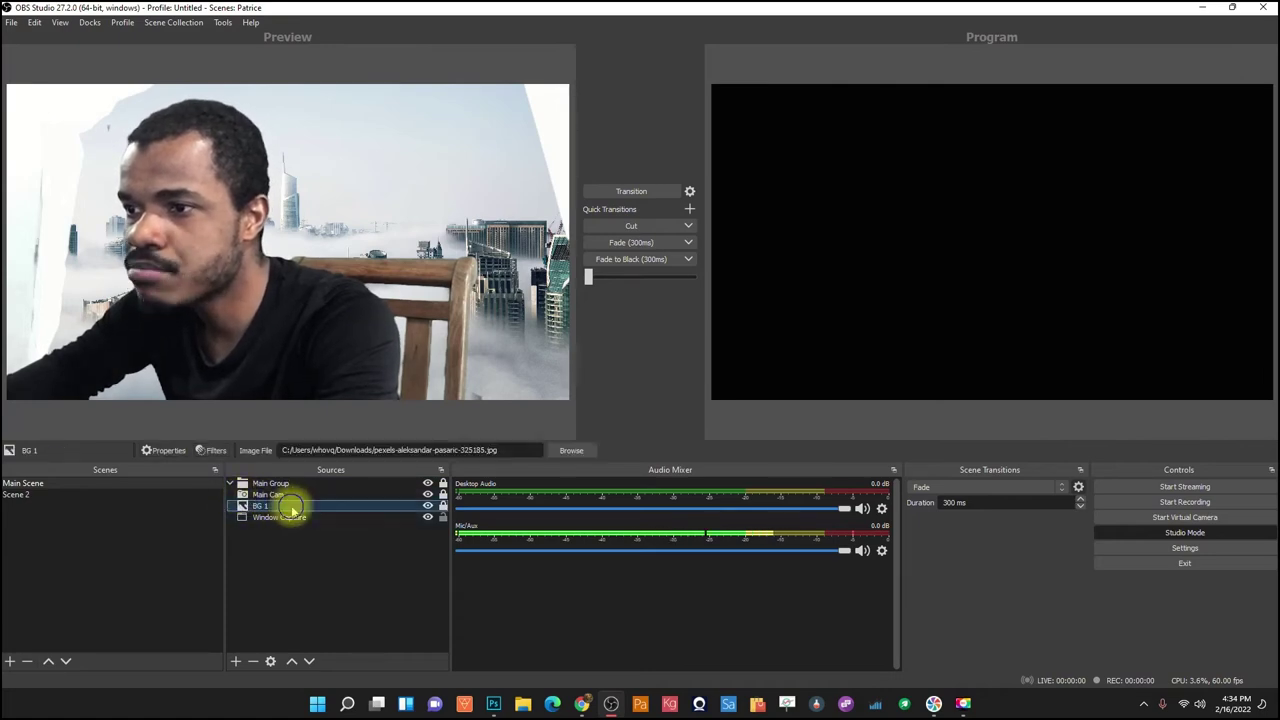
pyautogui.click(843, 432)
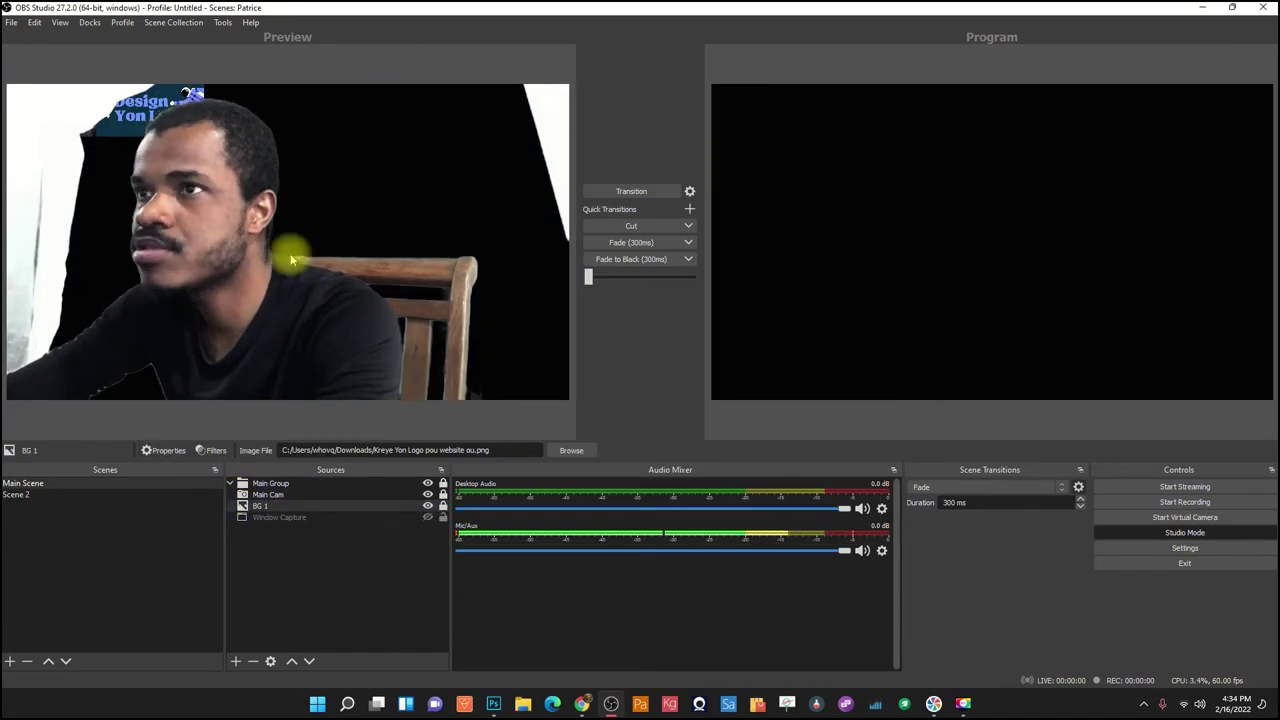
# Unlock the BG 1 image and reposition and scale it to fill the preview canvas behind the camera.
pyautogui.rightClick(314, 129)
pyautogui.click(600, 500)
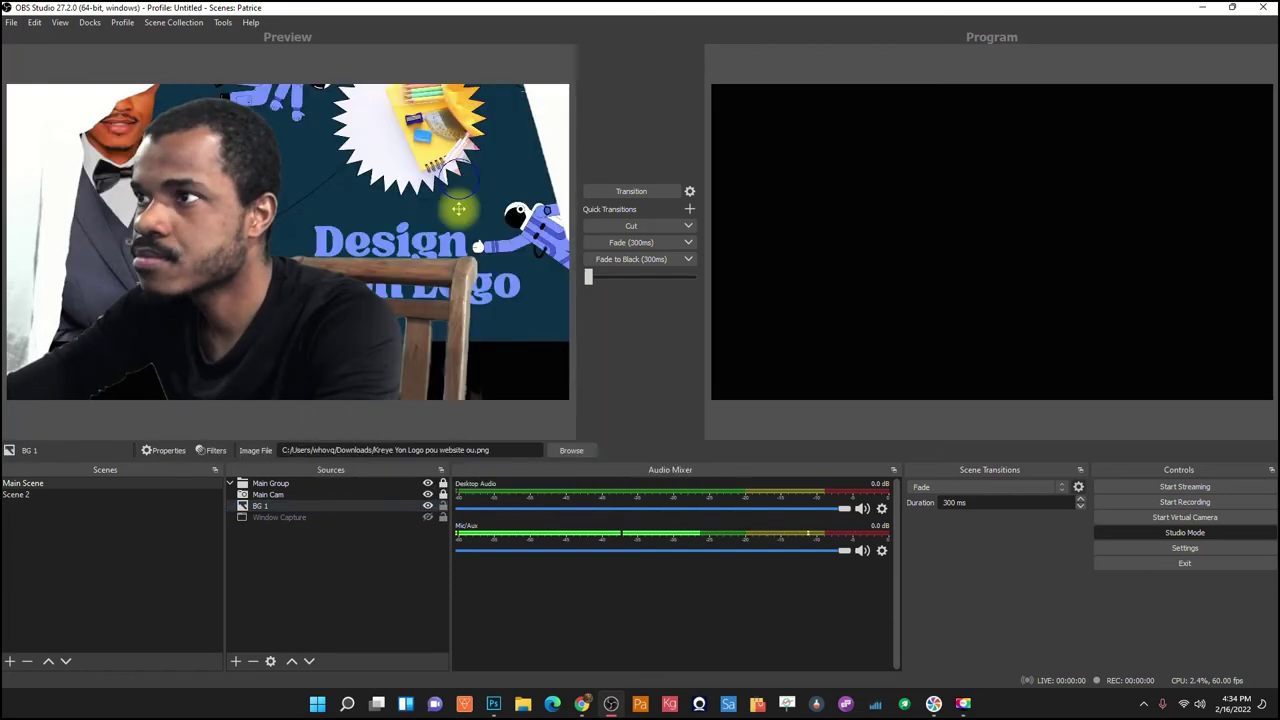
pyautogui.click(390, 235)
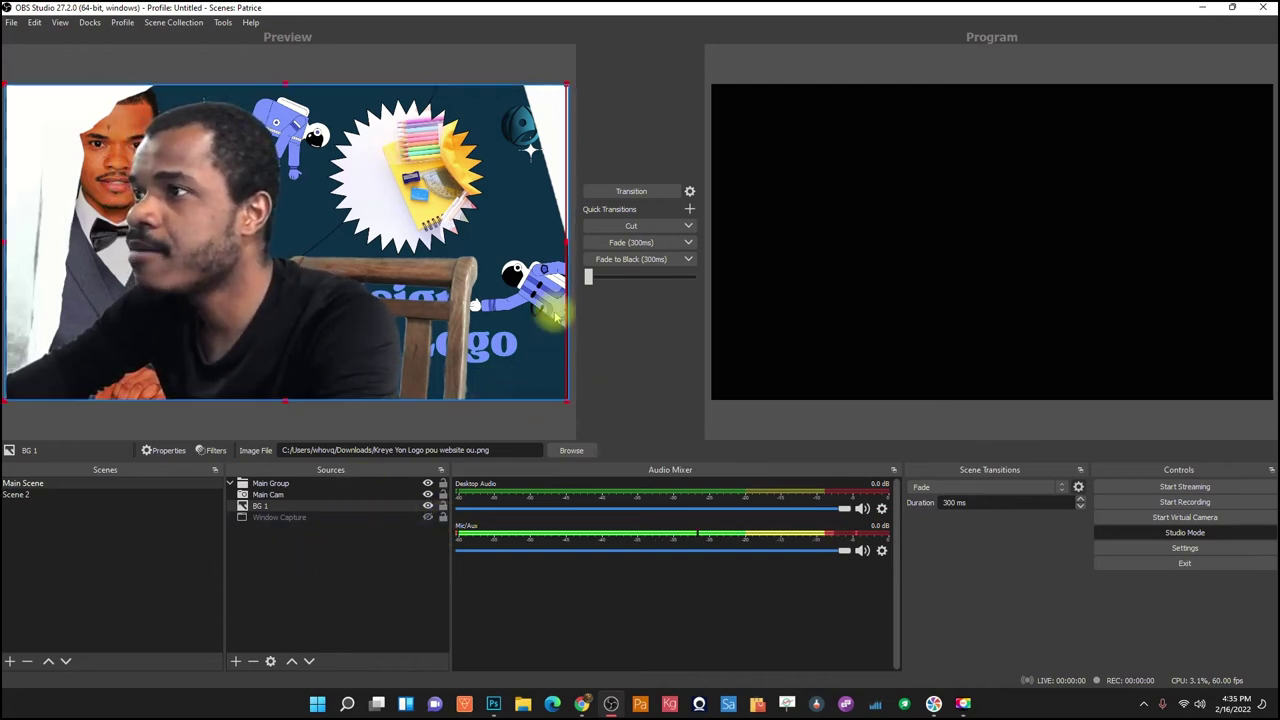
# Transition Main Scene with its new background to the program output.
pyautogui.click(345, 494)
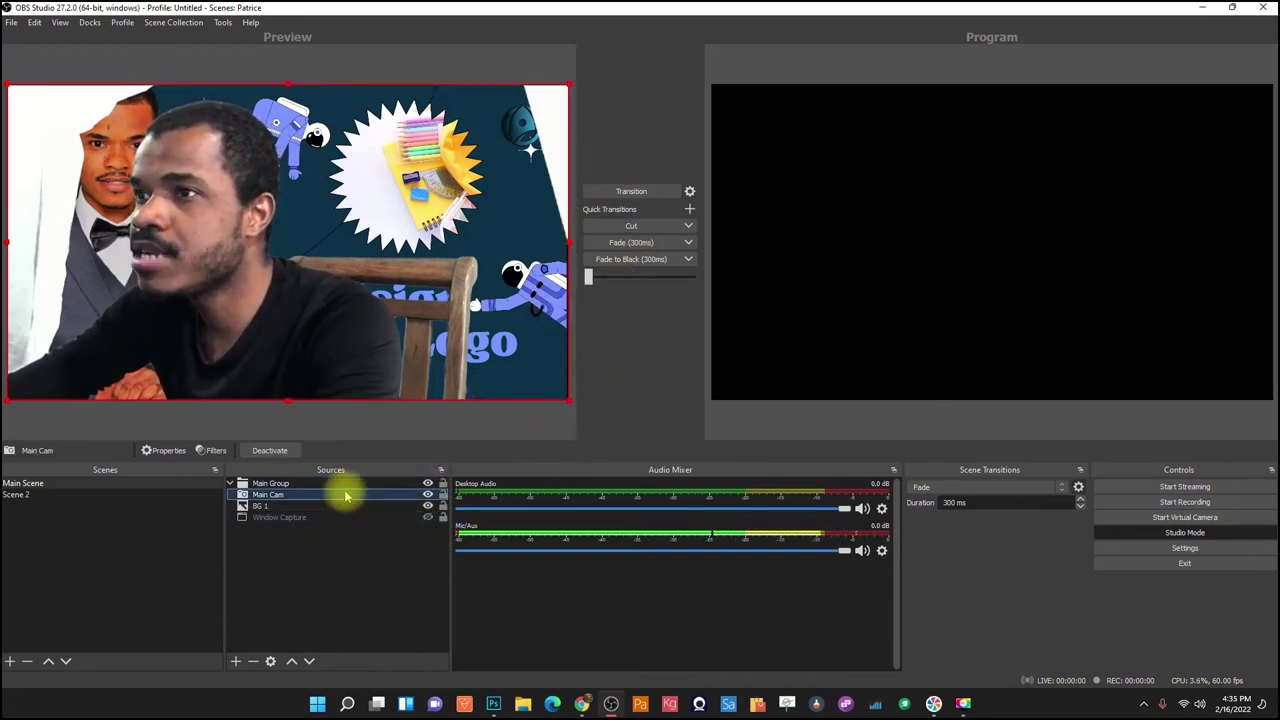
pyautogui.click(322, 516)
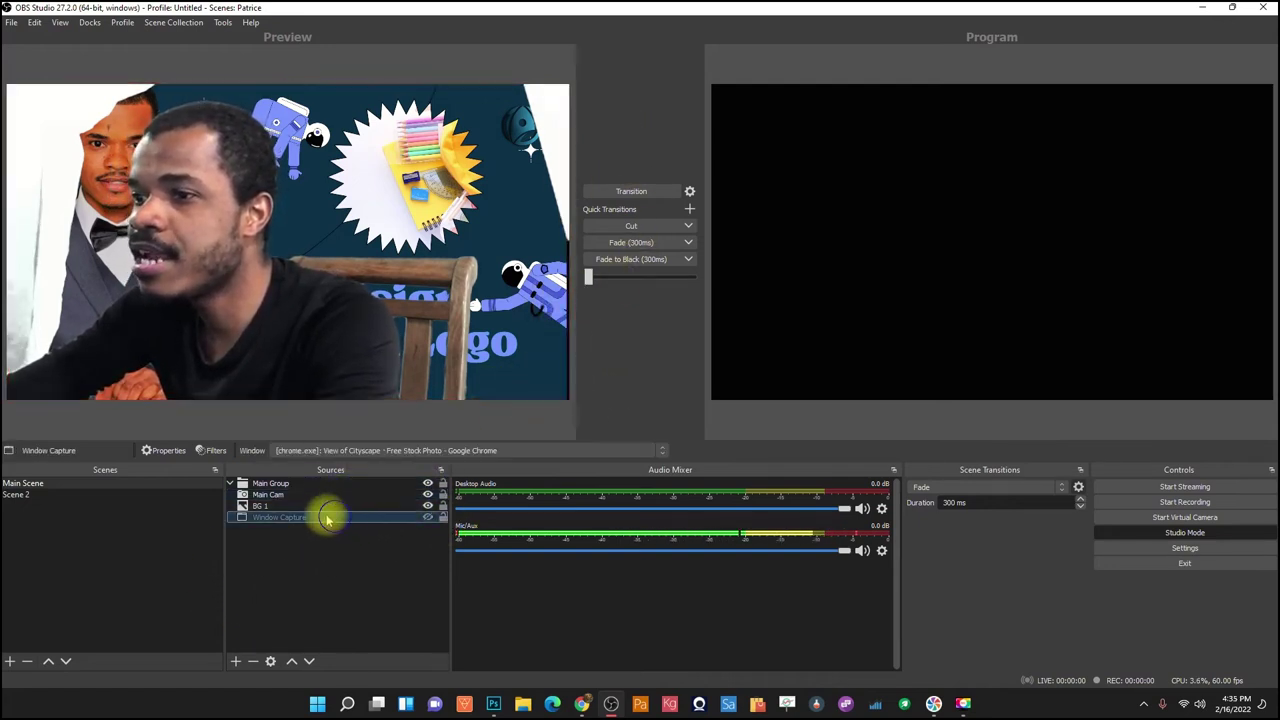
pyautogui.click(645, 193)
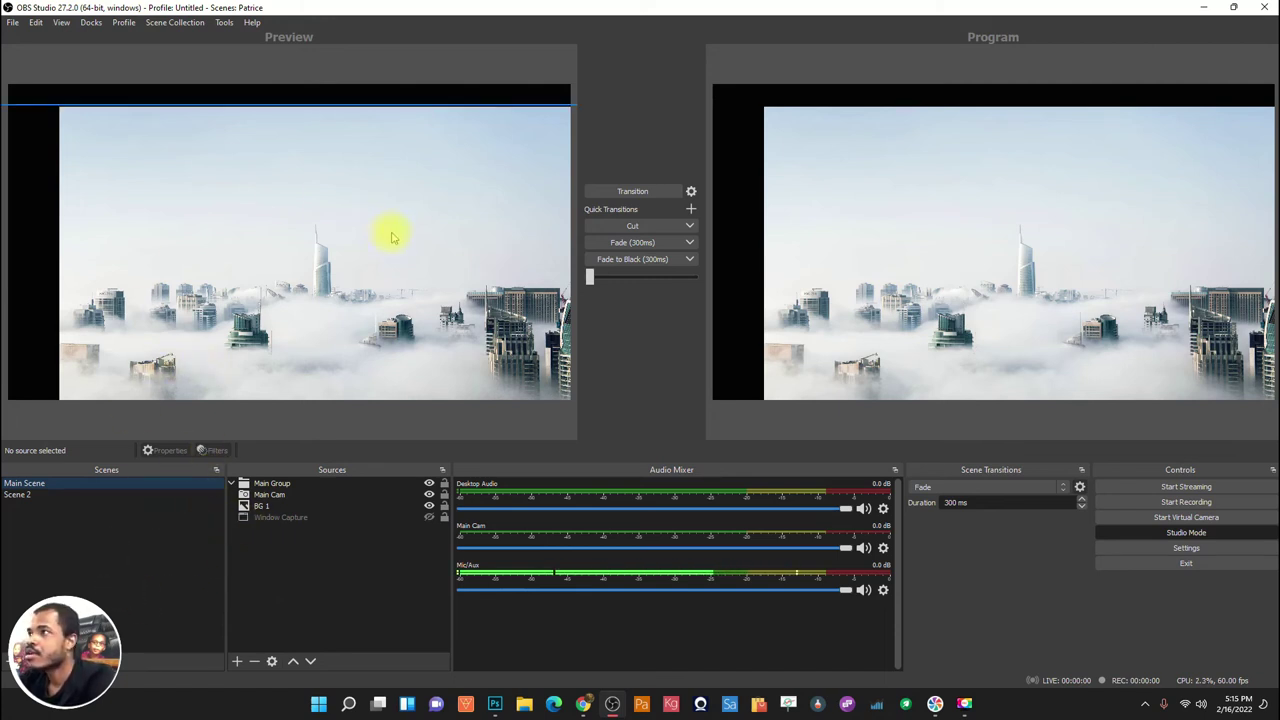
# Move and enlarge Main Group so the cityscape background covers the whole preview canvas, and lock the group.
pyautogui.moveTo(385, 317); pyautogui.dragTo(324, 290)
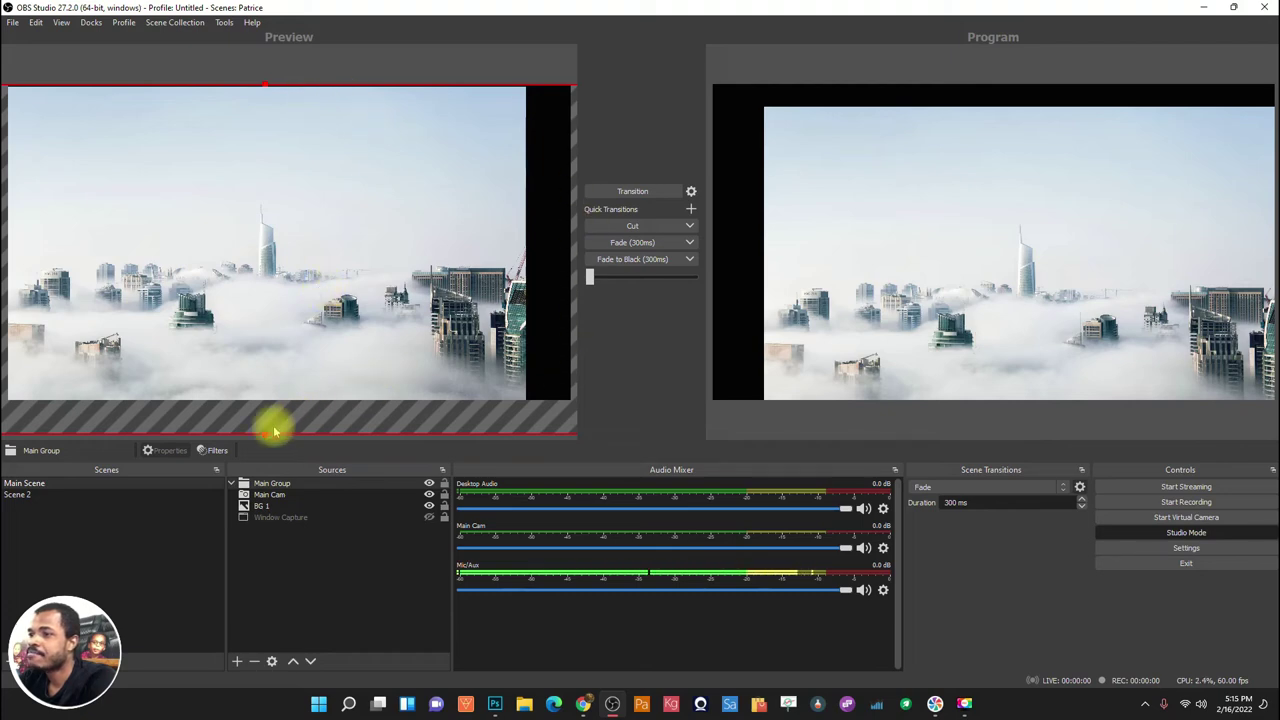
pyautogui.moveTo(265, 432); pyautogui.dragTo(347, 460)
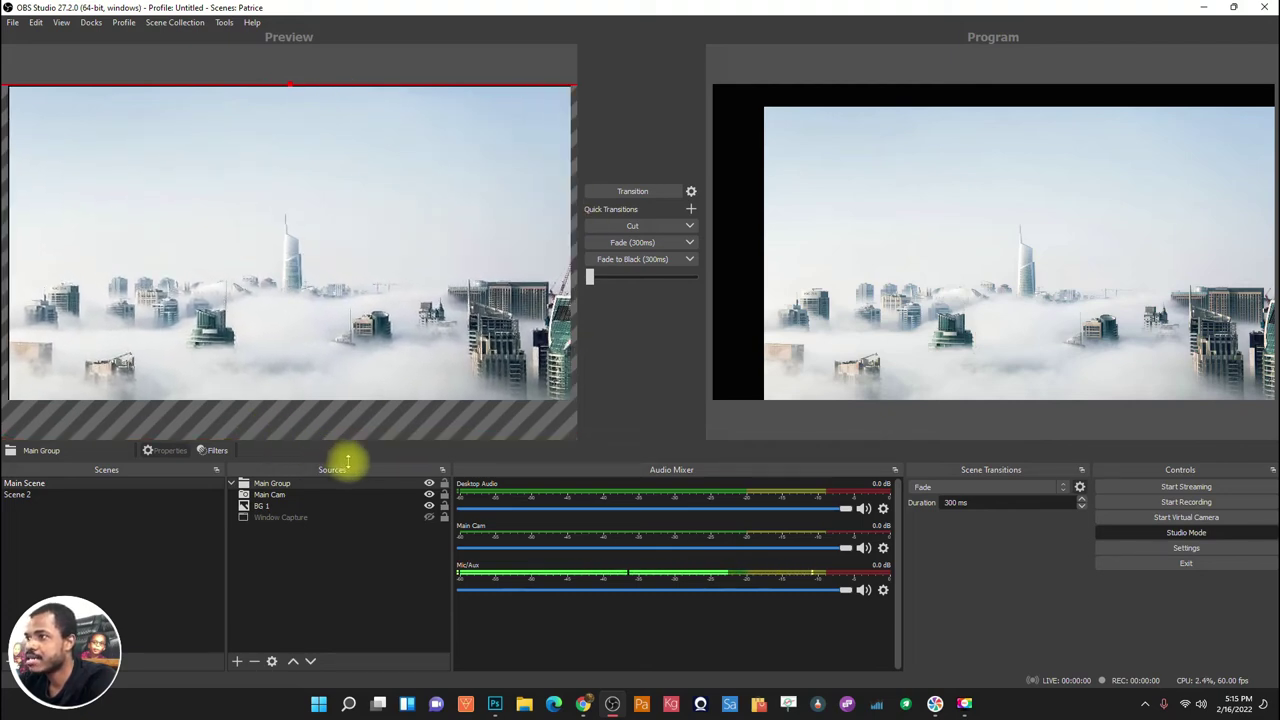
pyautogui.moveTo(410, 287); pyautogui.dragTo(409, 258)
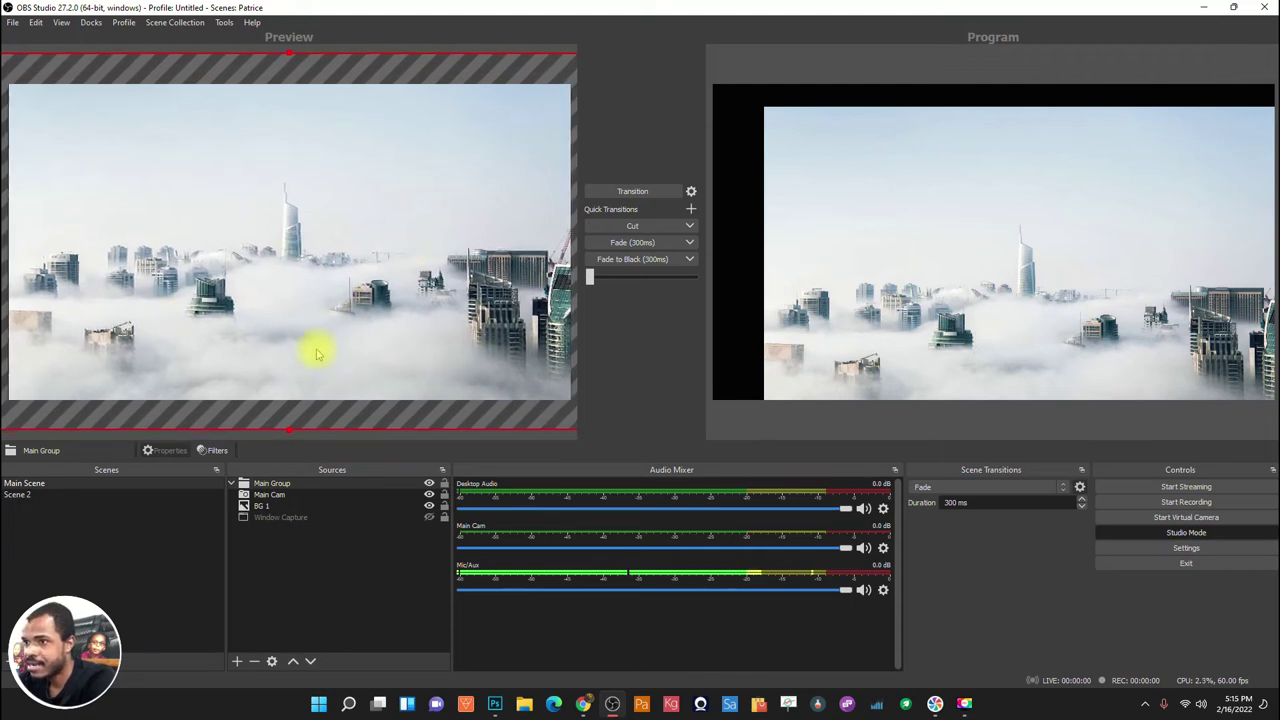
pyautogui.click(295, 531)
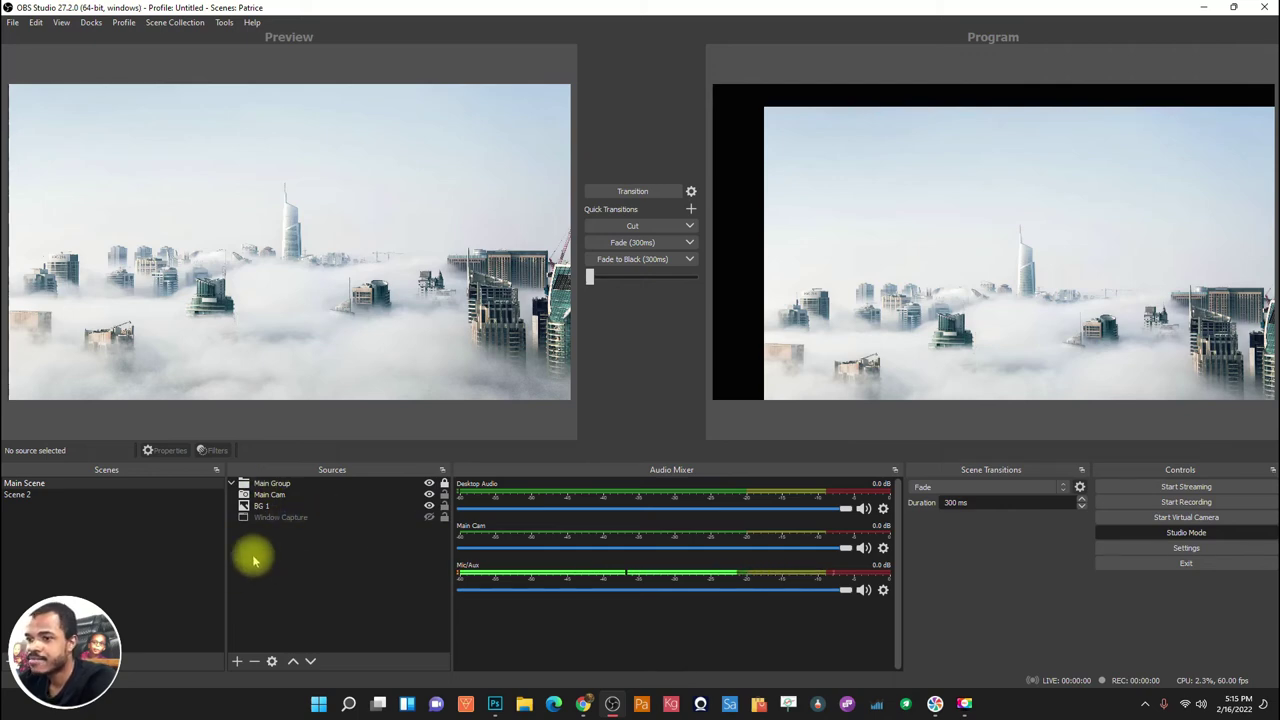
# Add a new Text (GDI+) source to Main Scene, keeping its default name.
pyautogui.click(236, 660)
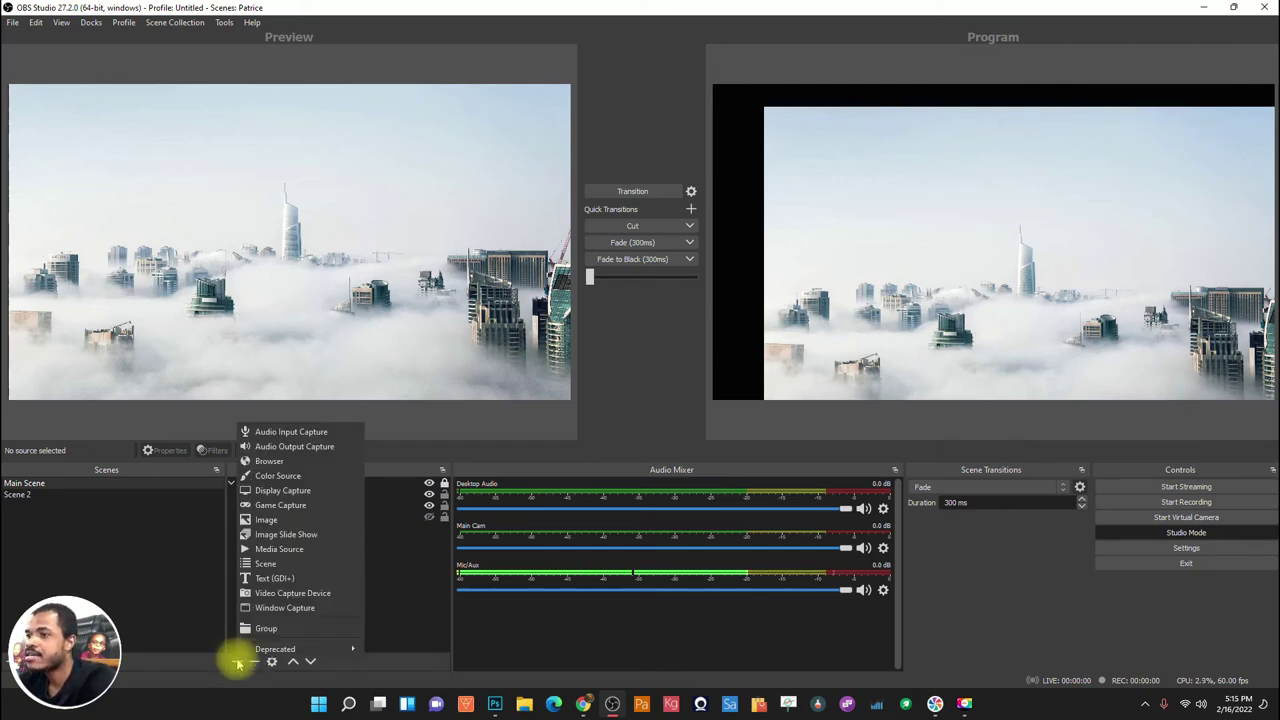
pyautogui.click(298, 582)
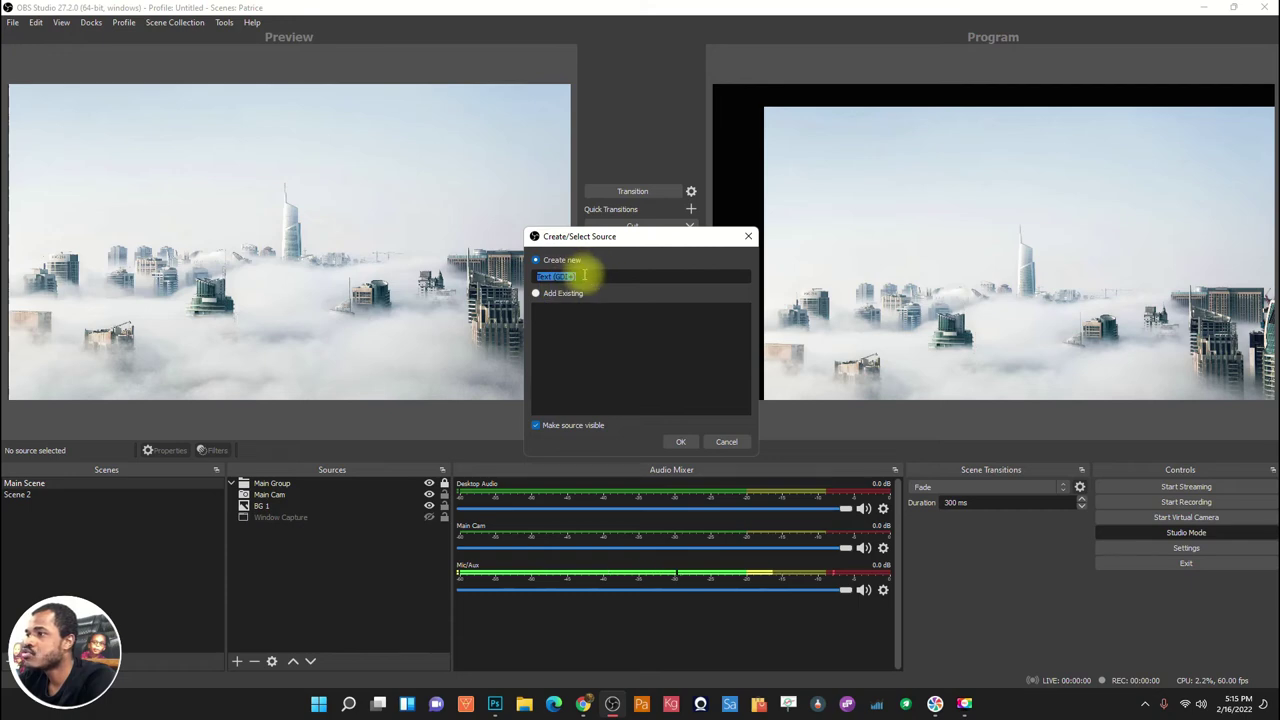
pyautogui.click(676, 441)
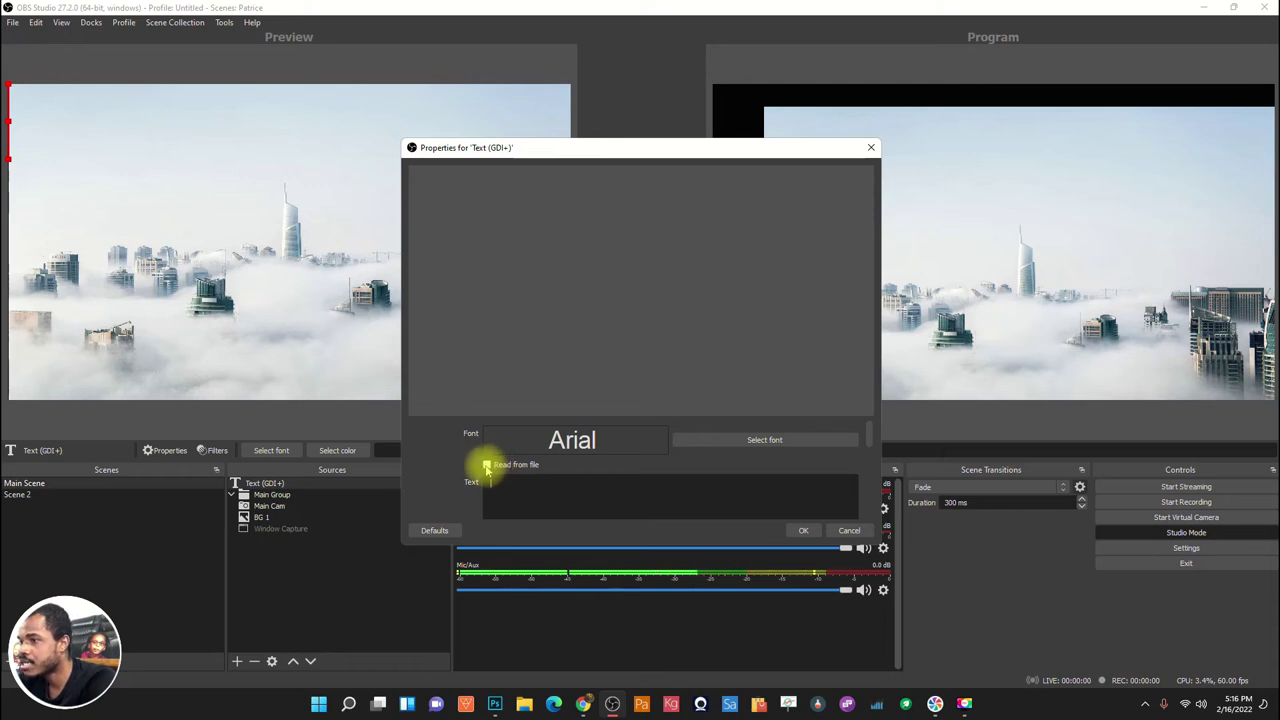
pyautogui.click(487, 466)
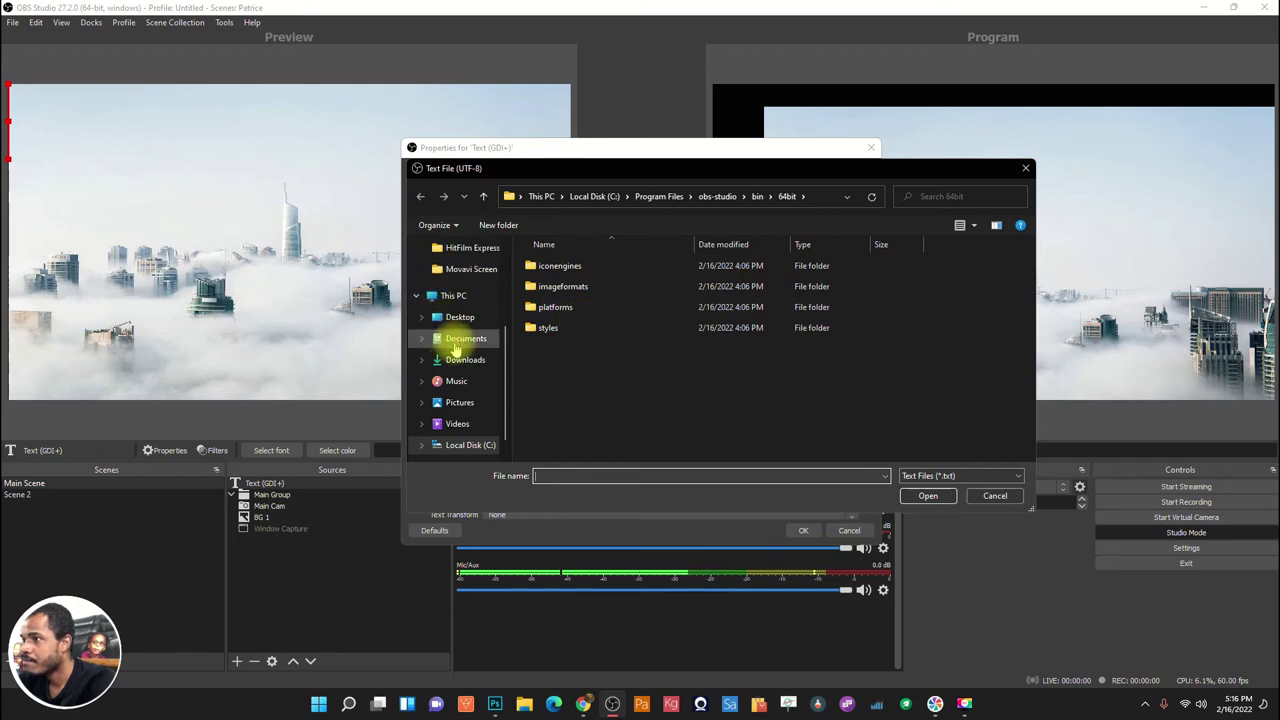
pyautogui.click(468, 339)
pyautogui.scroll(-3, 763, 300)
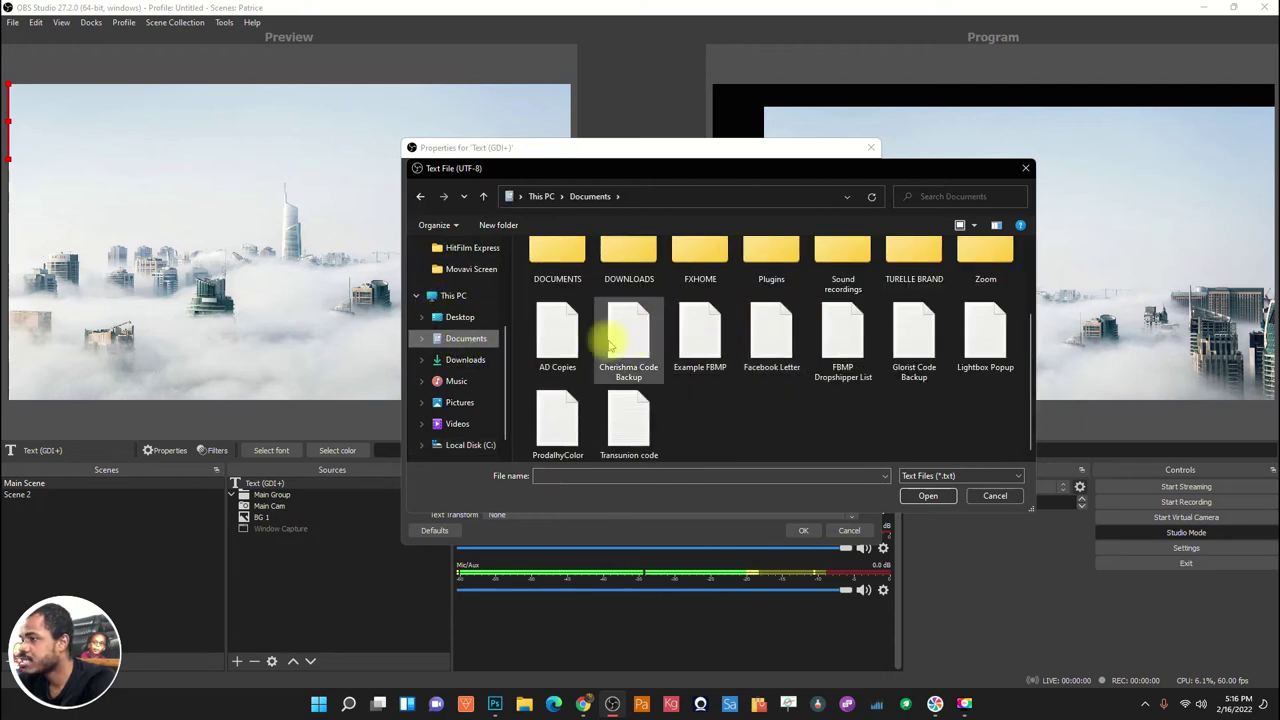
pyautogui.click(994, 495)
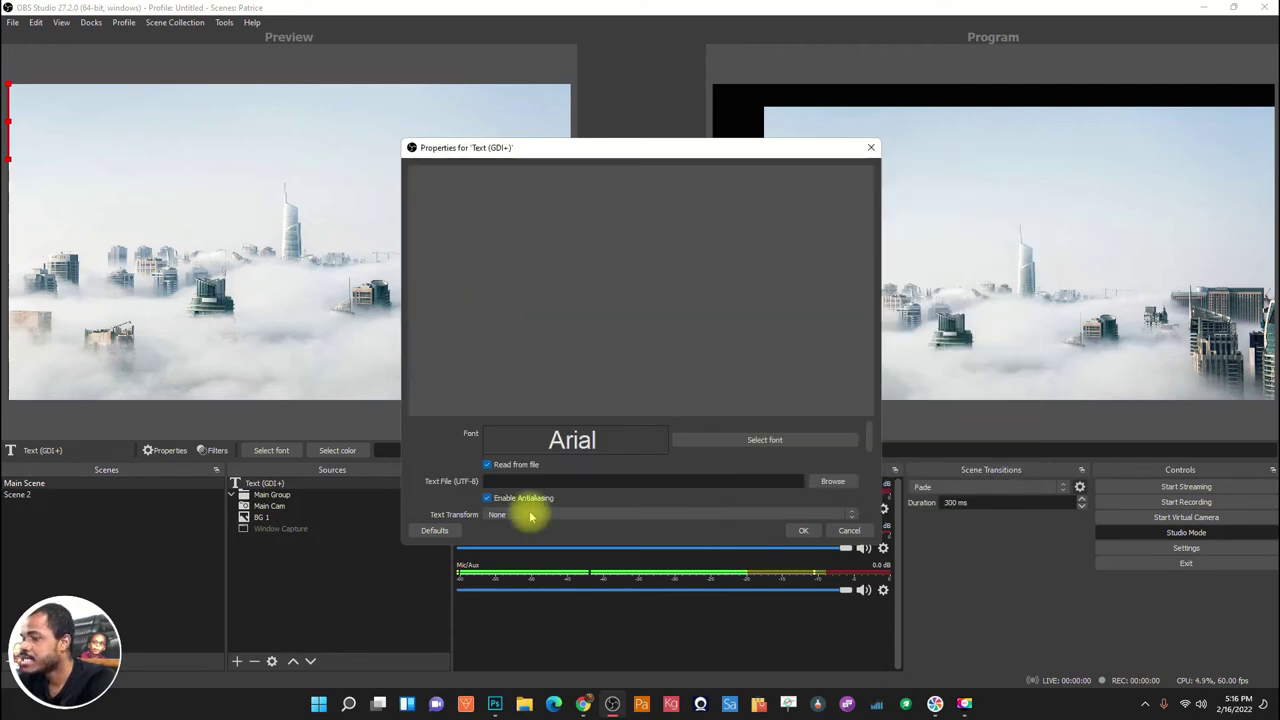
pyautogui.click(487, 465)
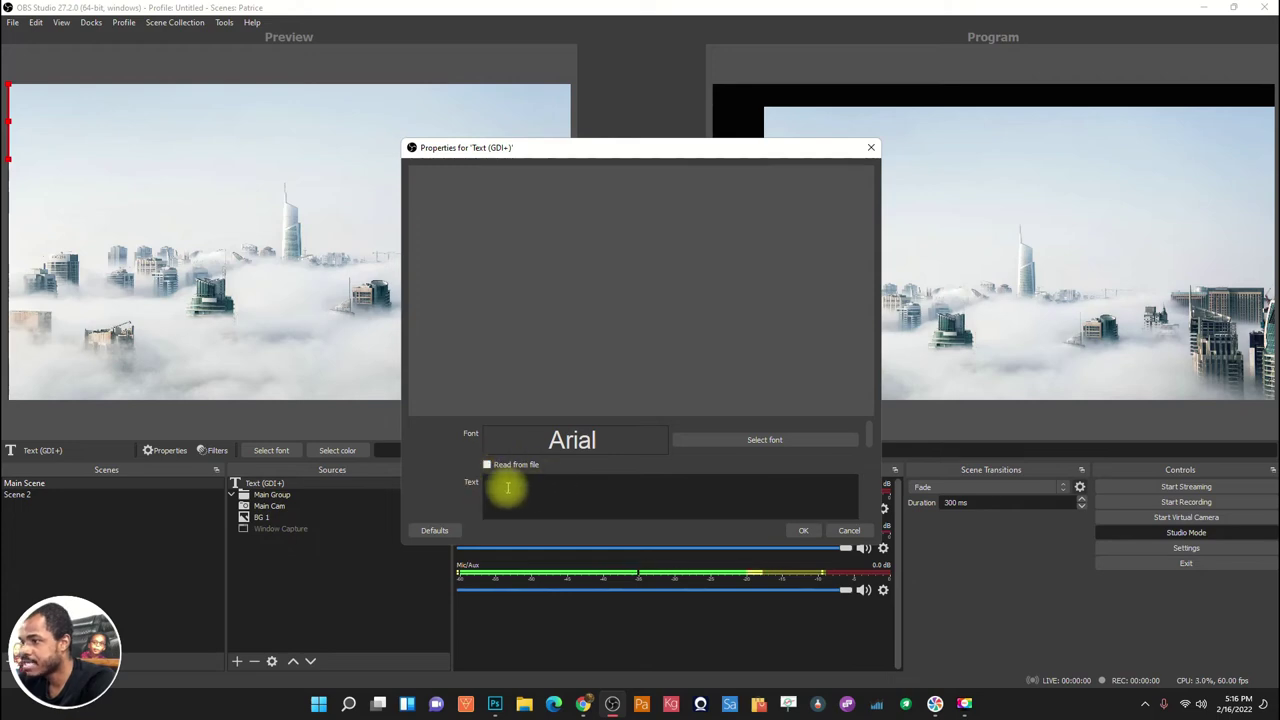
# Set the text source's font style to Bold, keeping the Arial font.
pyautogui.scroll(-3, 662, 476)
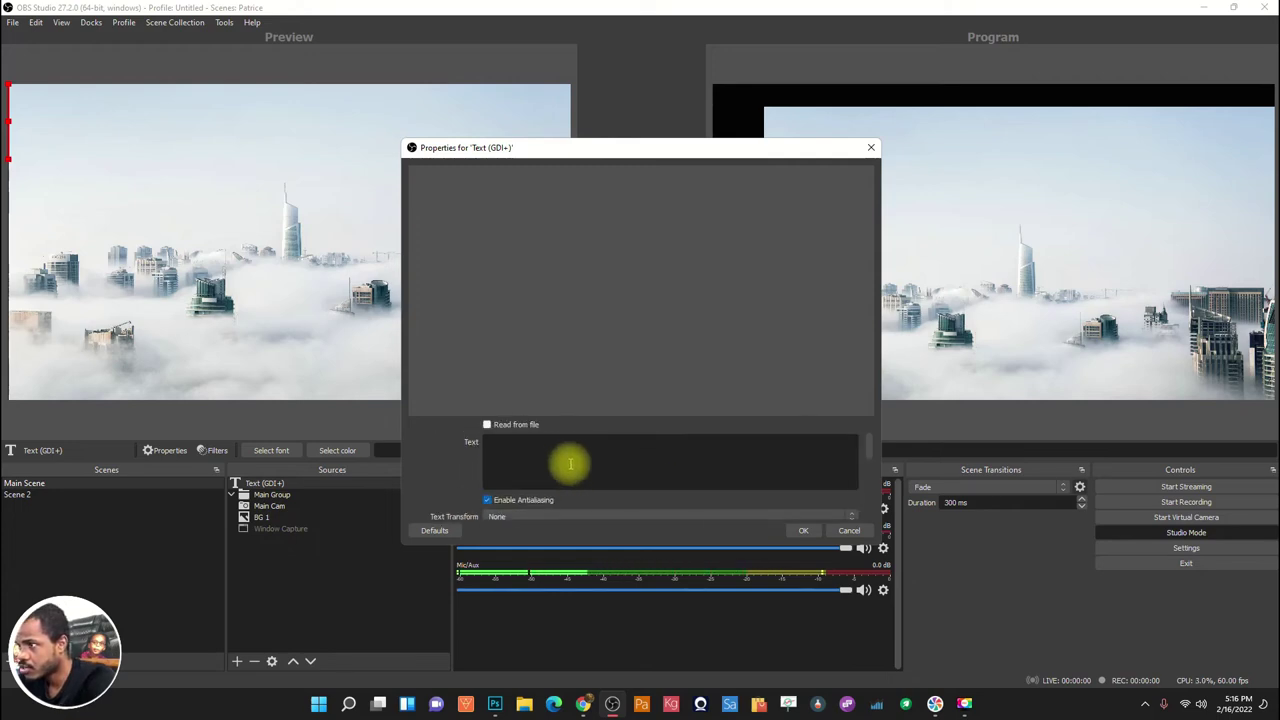
pyautogui.scroll(2, 590, 455)
pyautogui.click(740, 441)
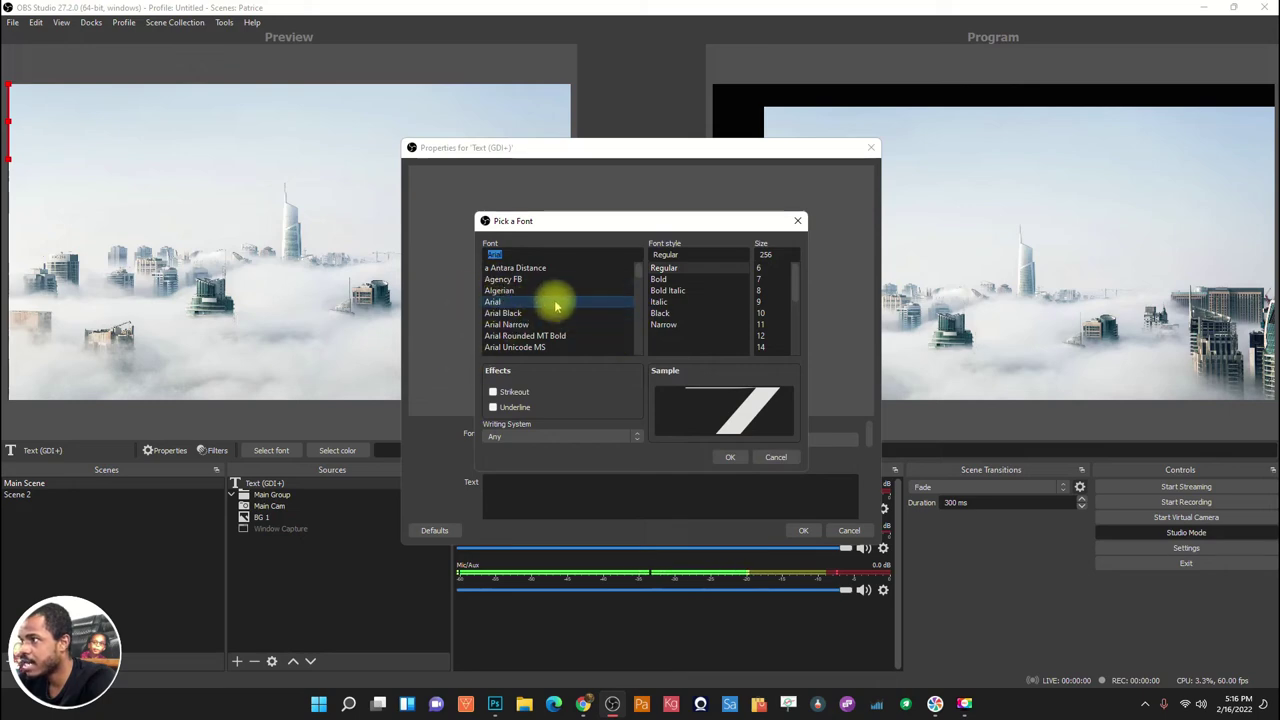
pyautogui.click(658, 279)
pyautogui.click(731, 457)
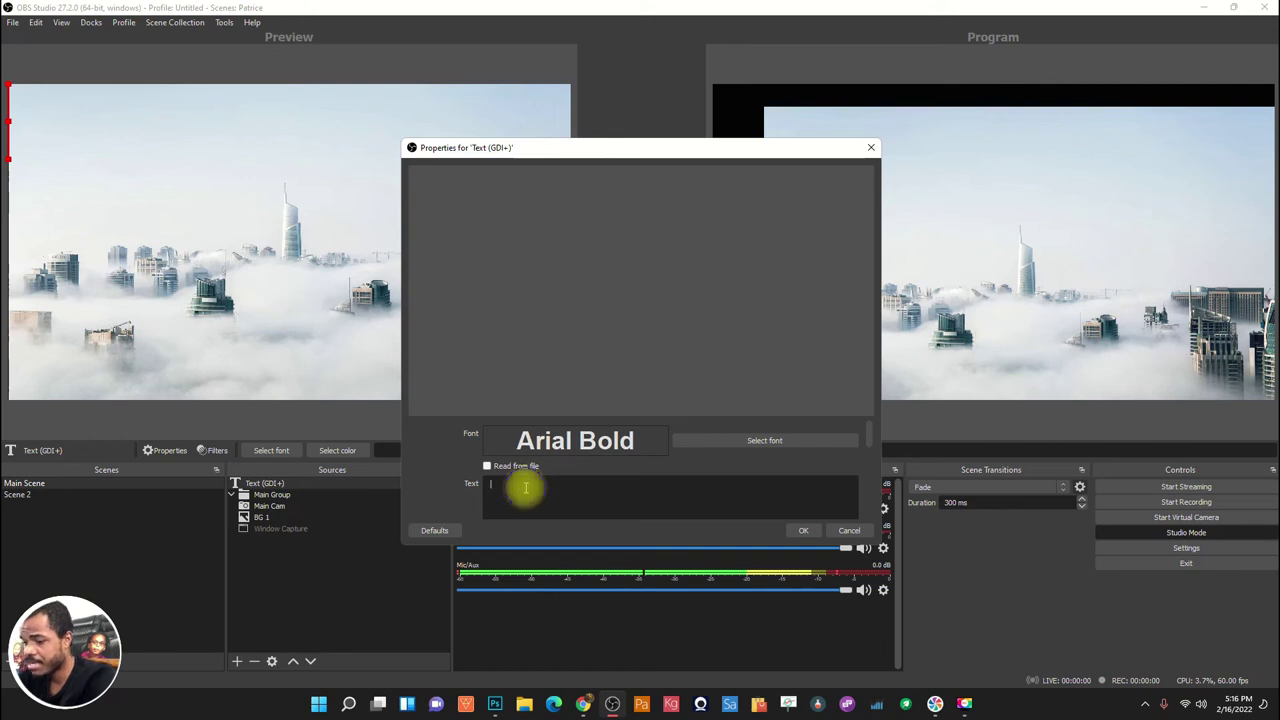
# Enter "This is a Livestream welcome!" as the content of the Text (GDI+) source.
pyautogui.write('Th')
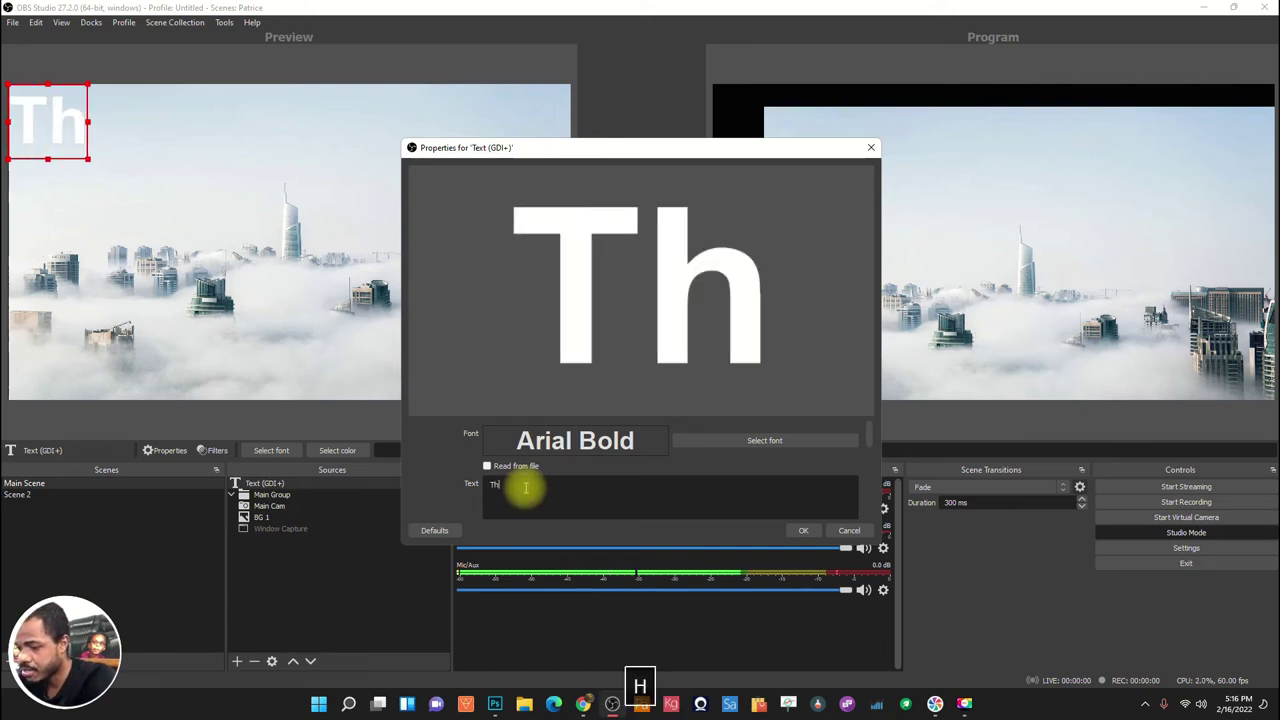
pyautogui.write('is is a ')
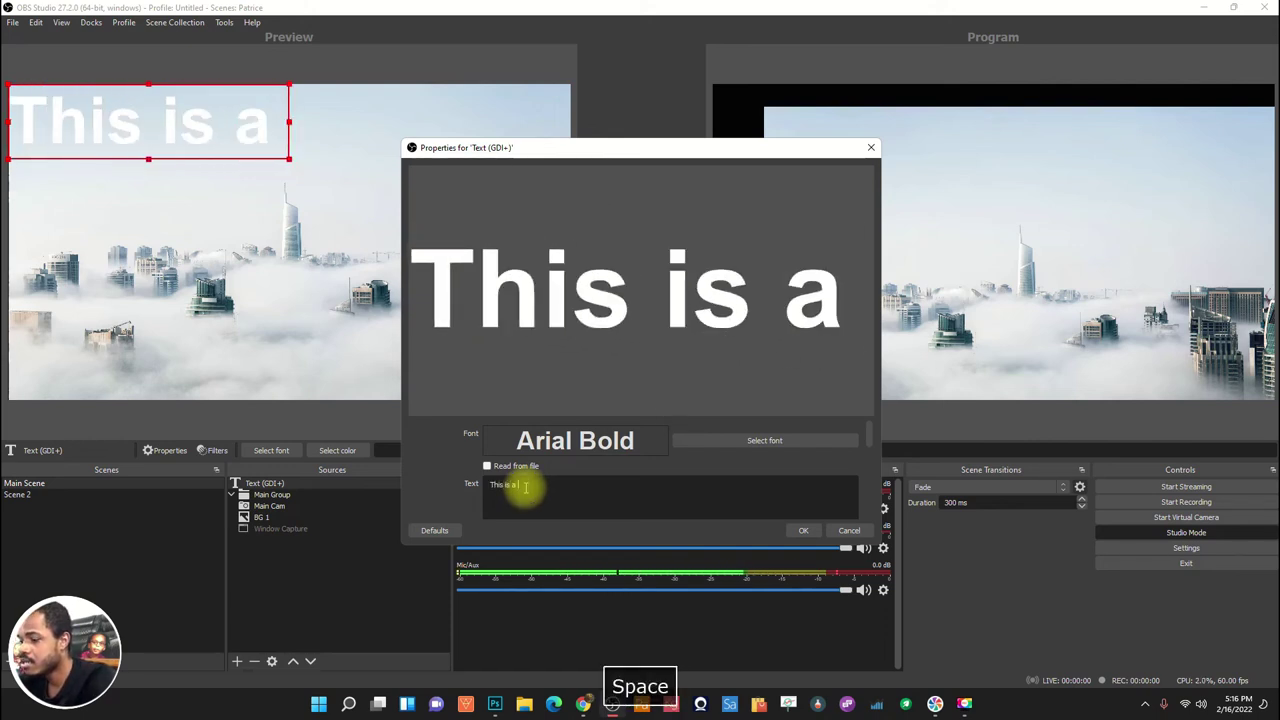
pyautogui.write('Live ')
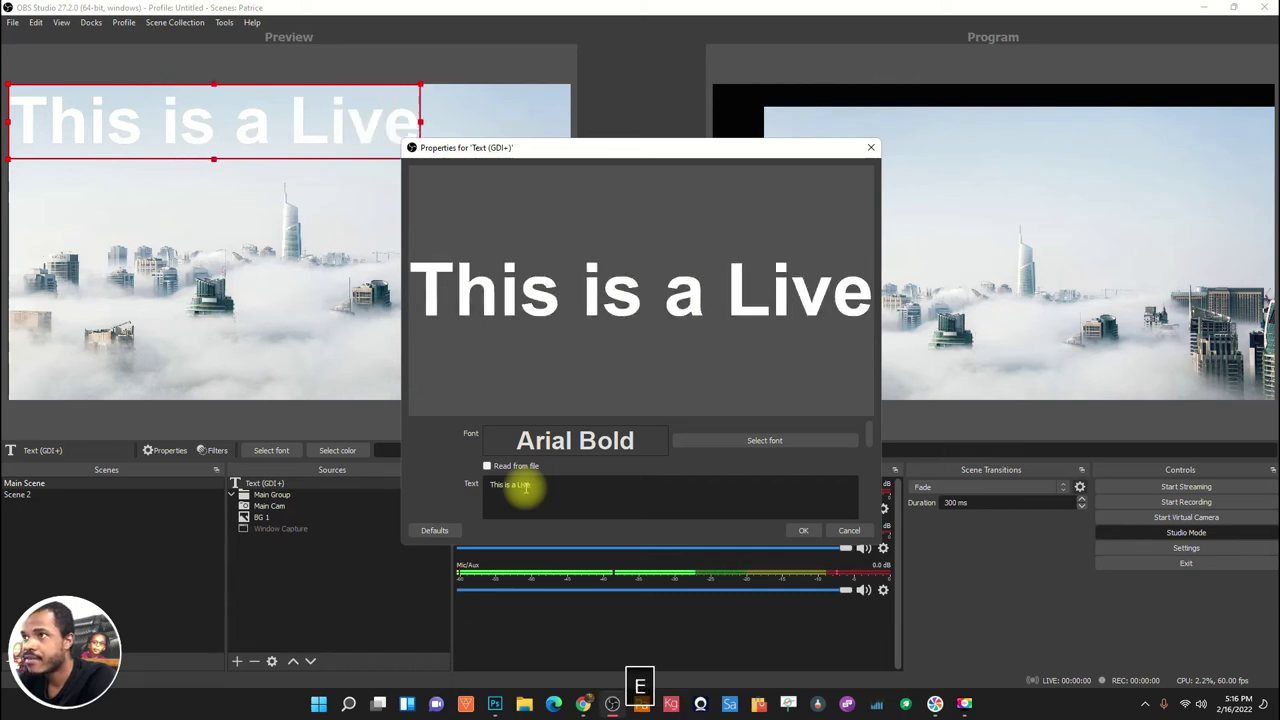
pyautogui.write('Str')
pyautogui.press('BackSpace')
pyautogui.press('BackSpace')
pyautogui.press('BackSpace')
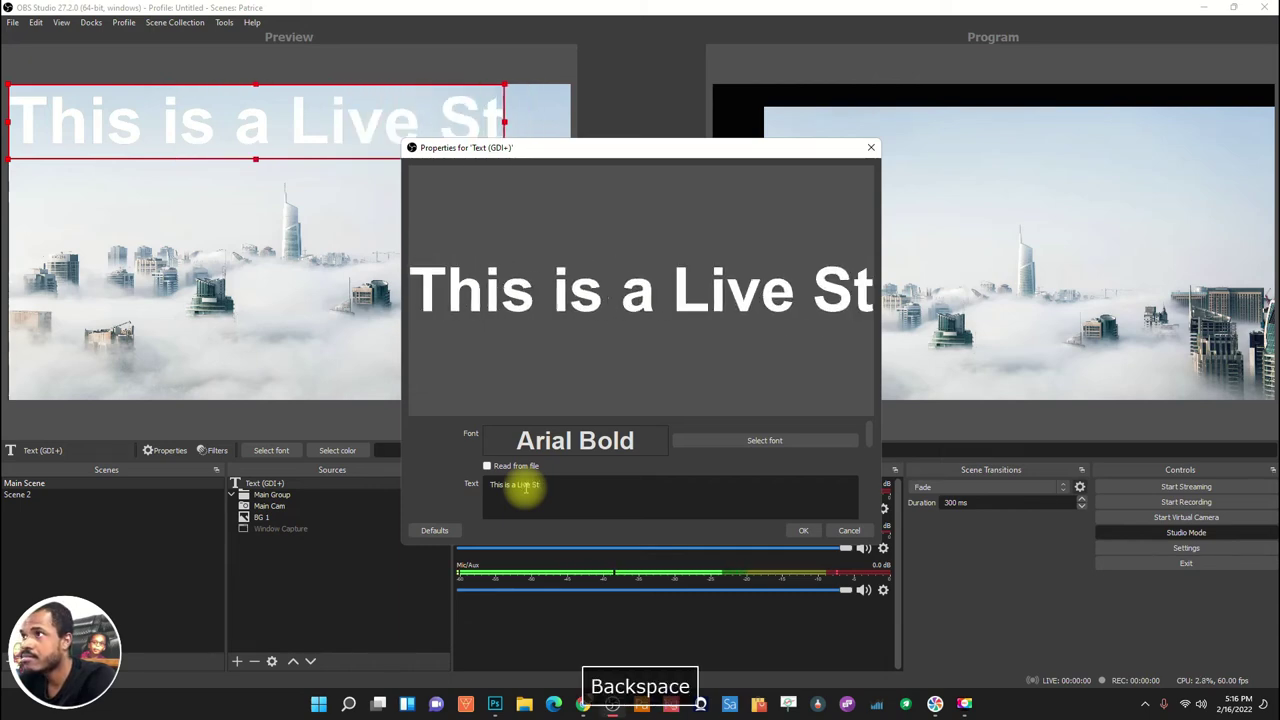
pyautogui.write('stream ')
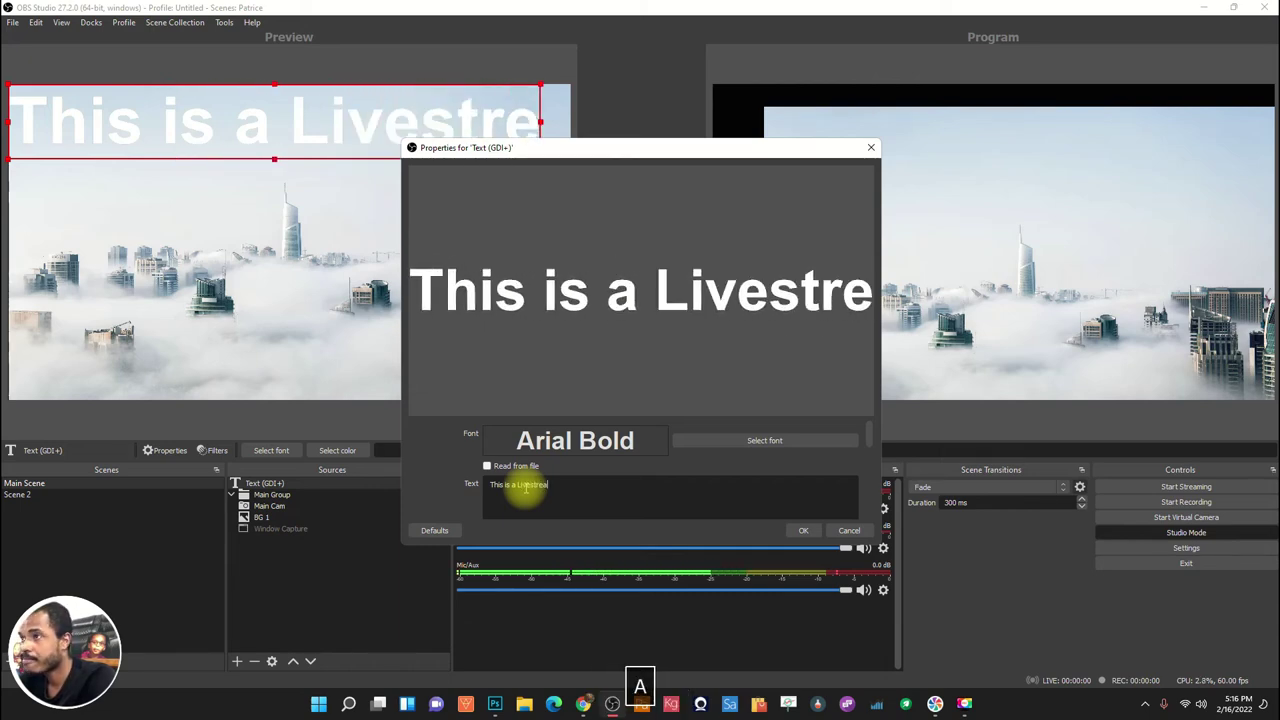
pyautogui.write('wel')
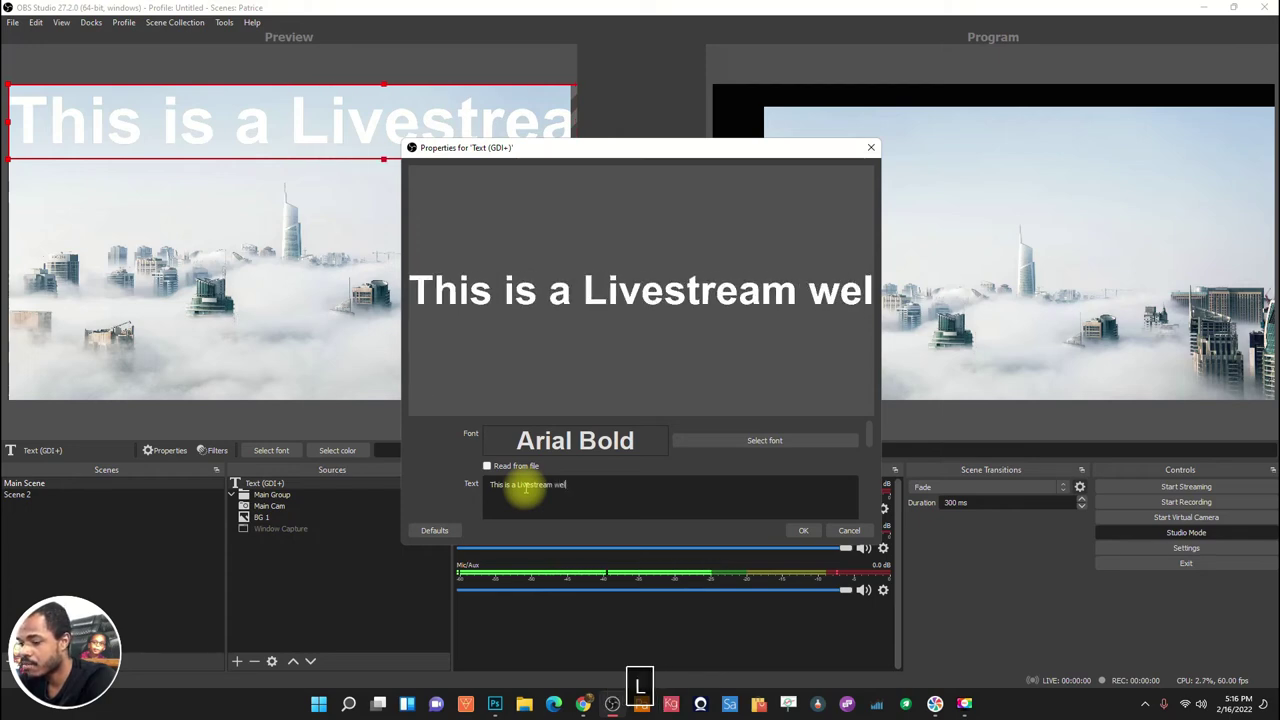
pyautogui.write('come!')
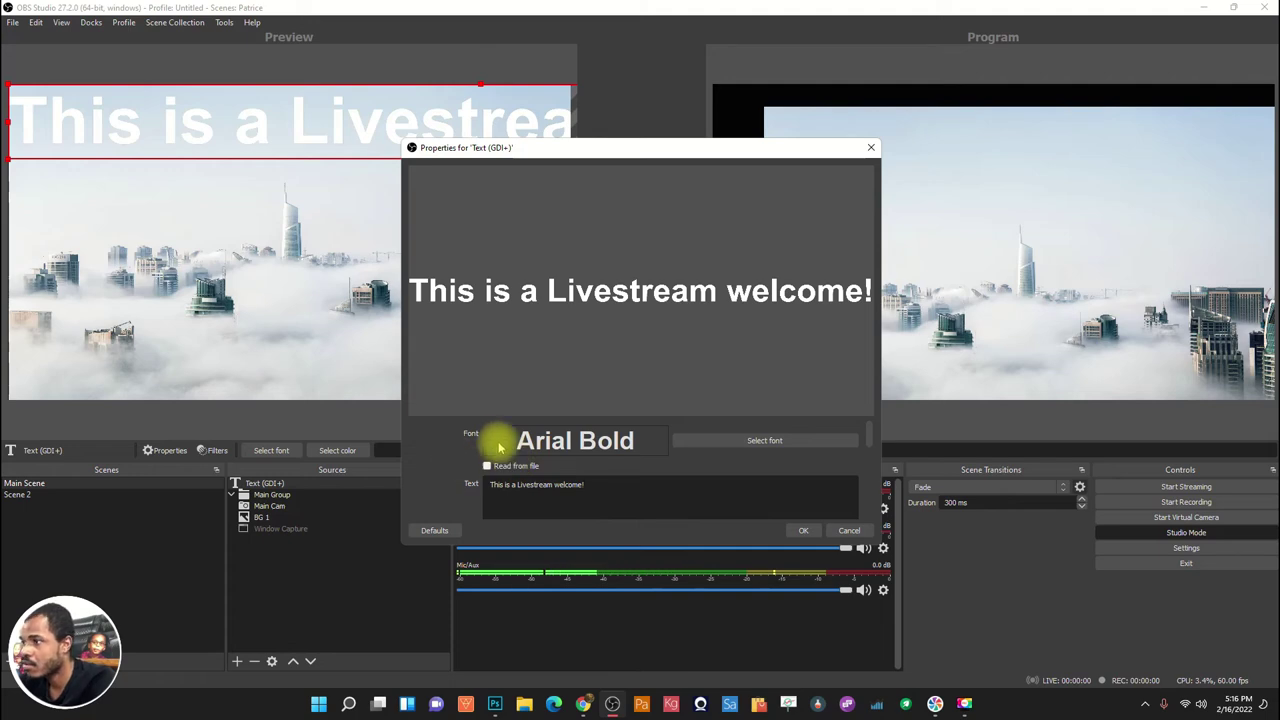
# Try the Uppercase and Lowercase text transforms on the welcome message and return the setting to None.
pyautogui.scroll(-3, 748, 423)
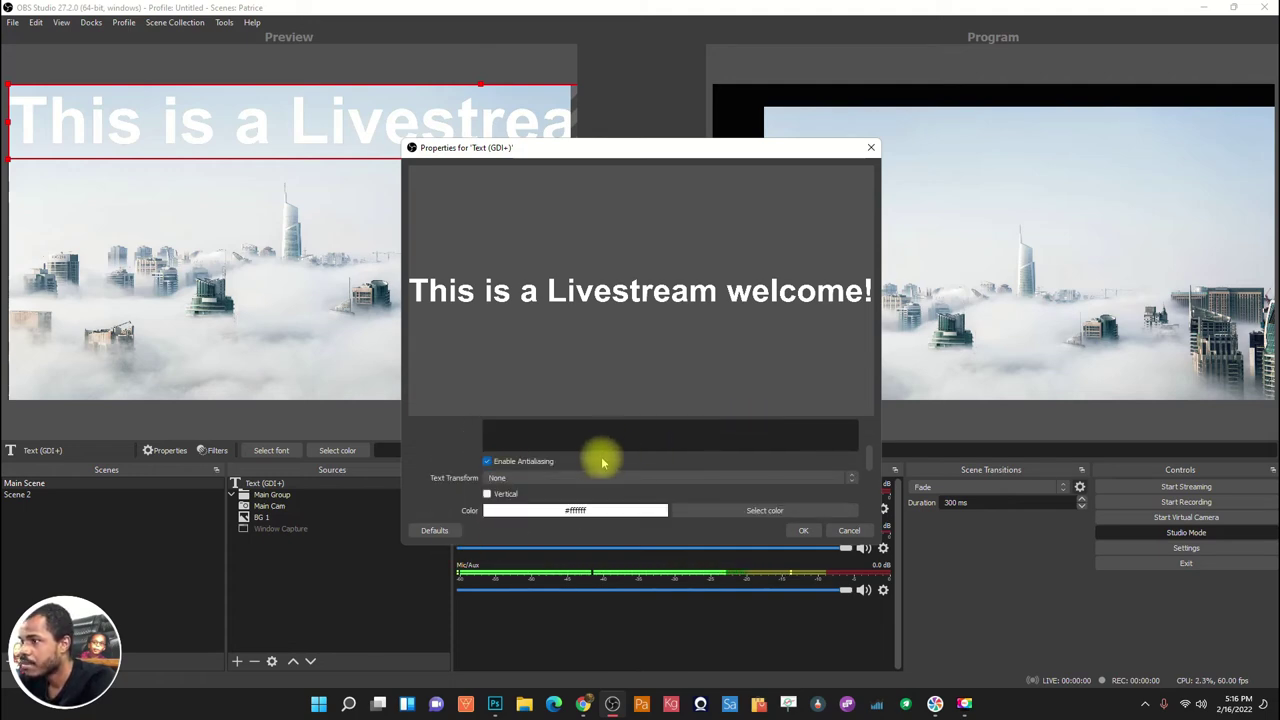
pyautogui.click(530, 480)
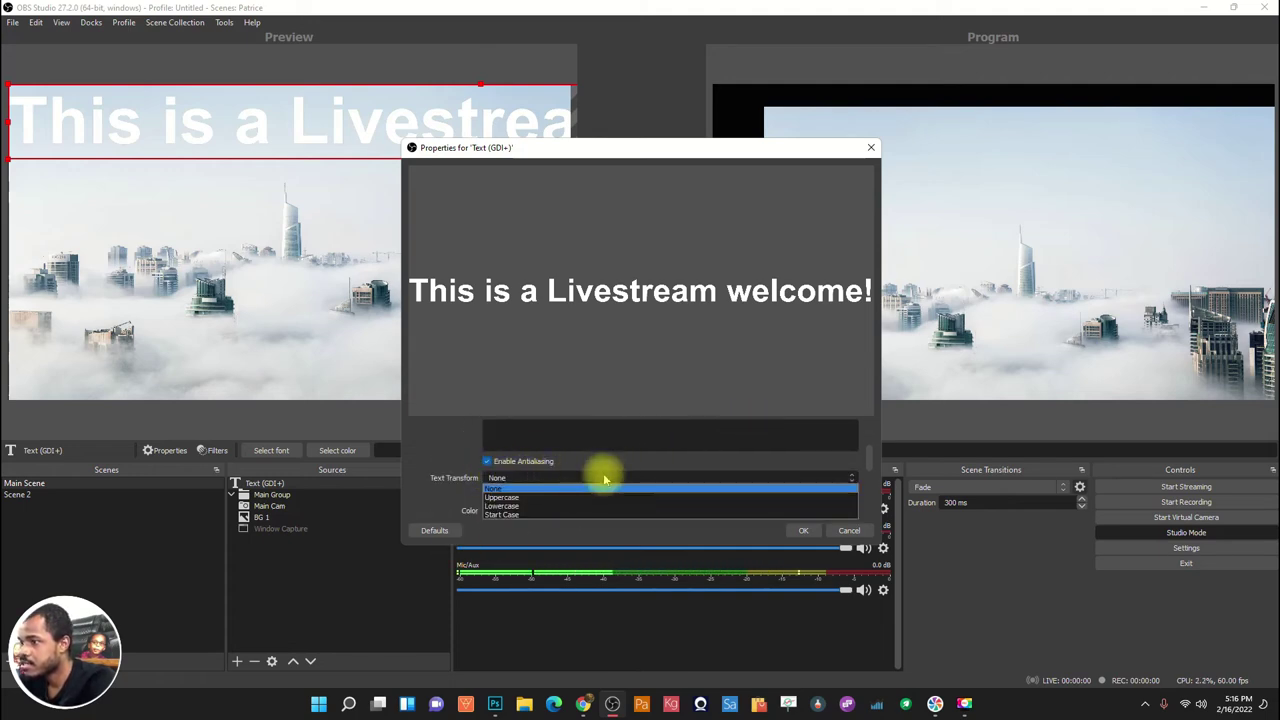
pyautogui.click(515, 497)
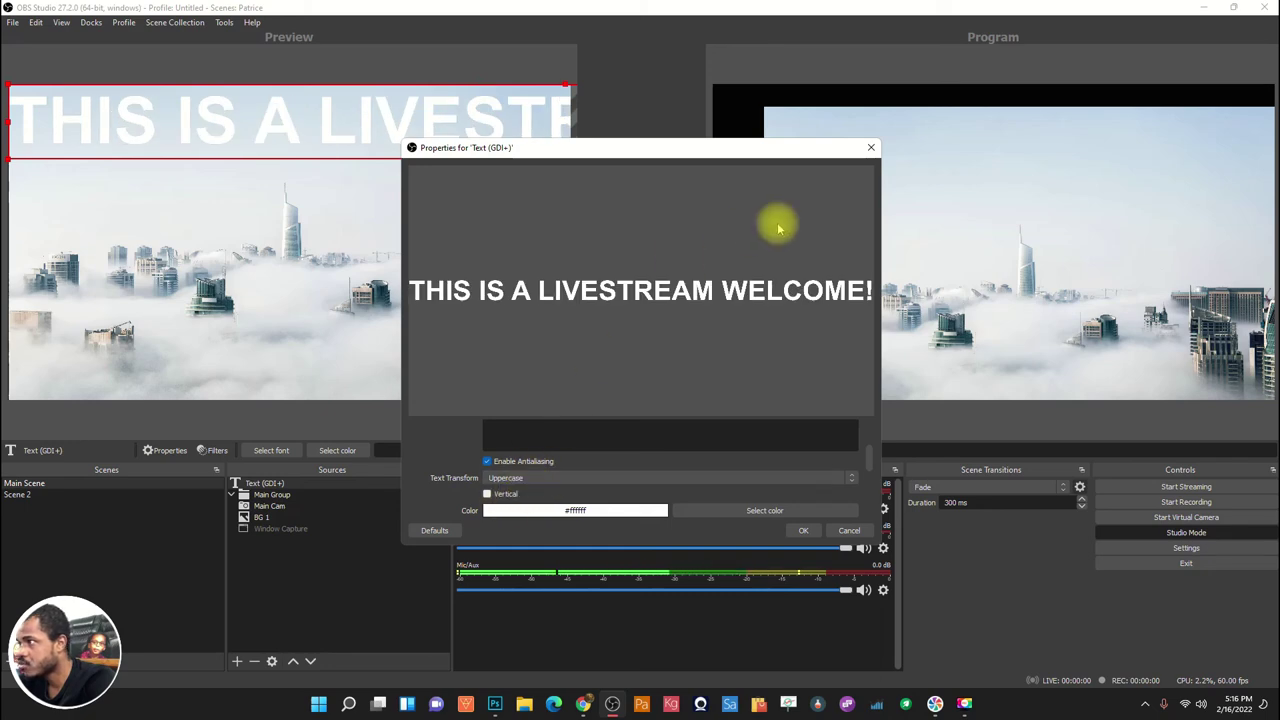
pyautogui.click(572, 479)
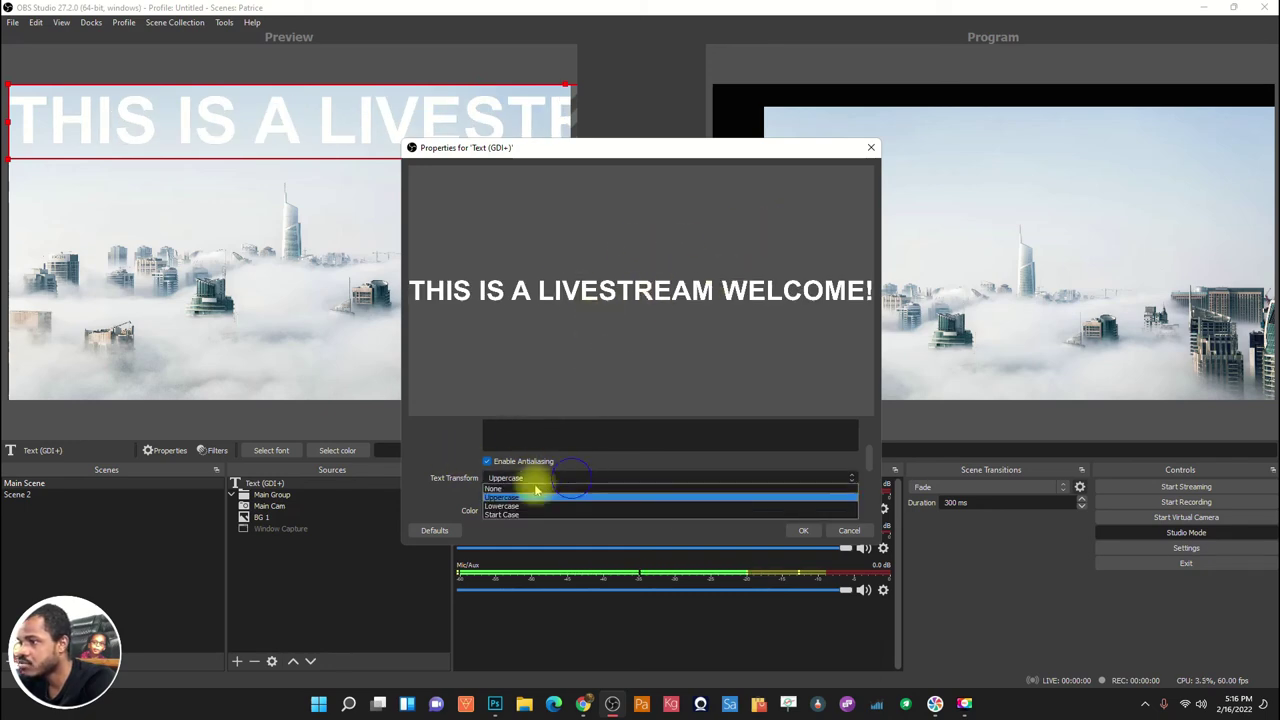
pyautogui.click(543, 492)
pyautogui.click(549, 481)
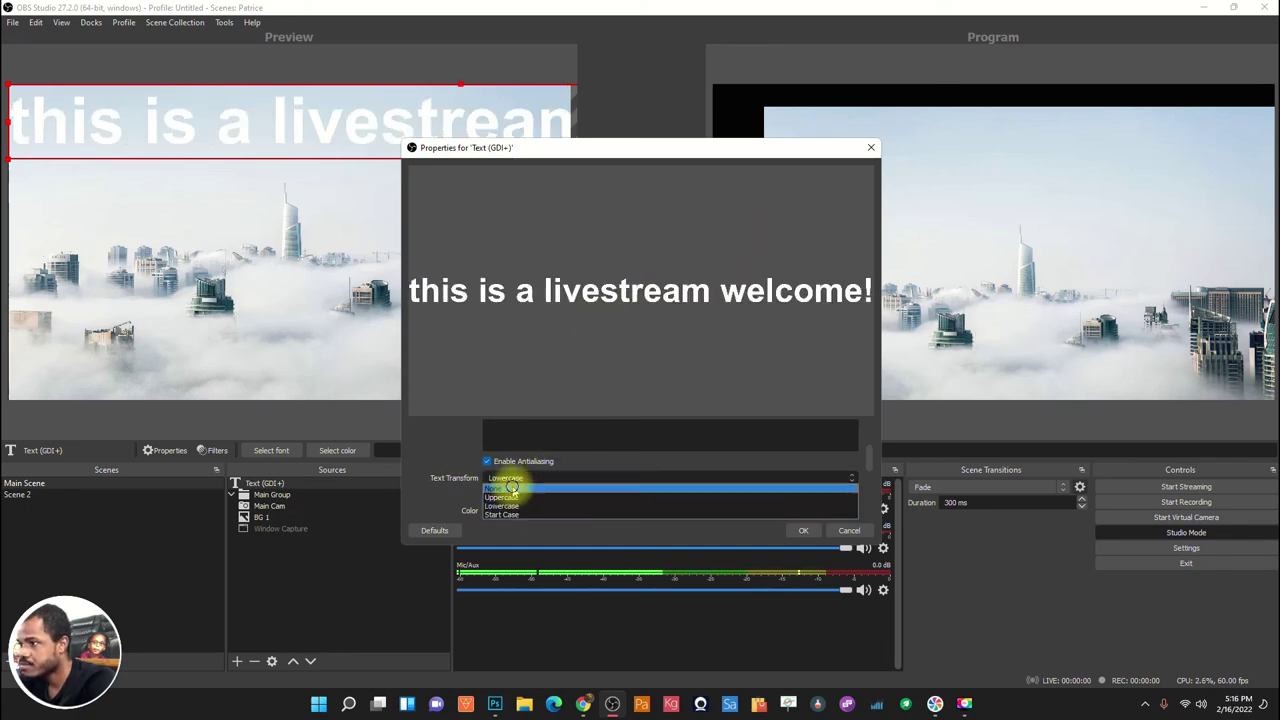
pyautogui.click(523, 461)
pyautogui.scroll(-1, 480, 466)
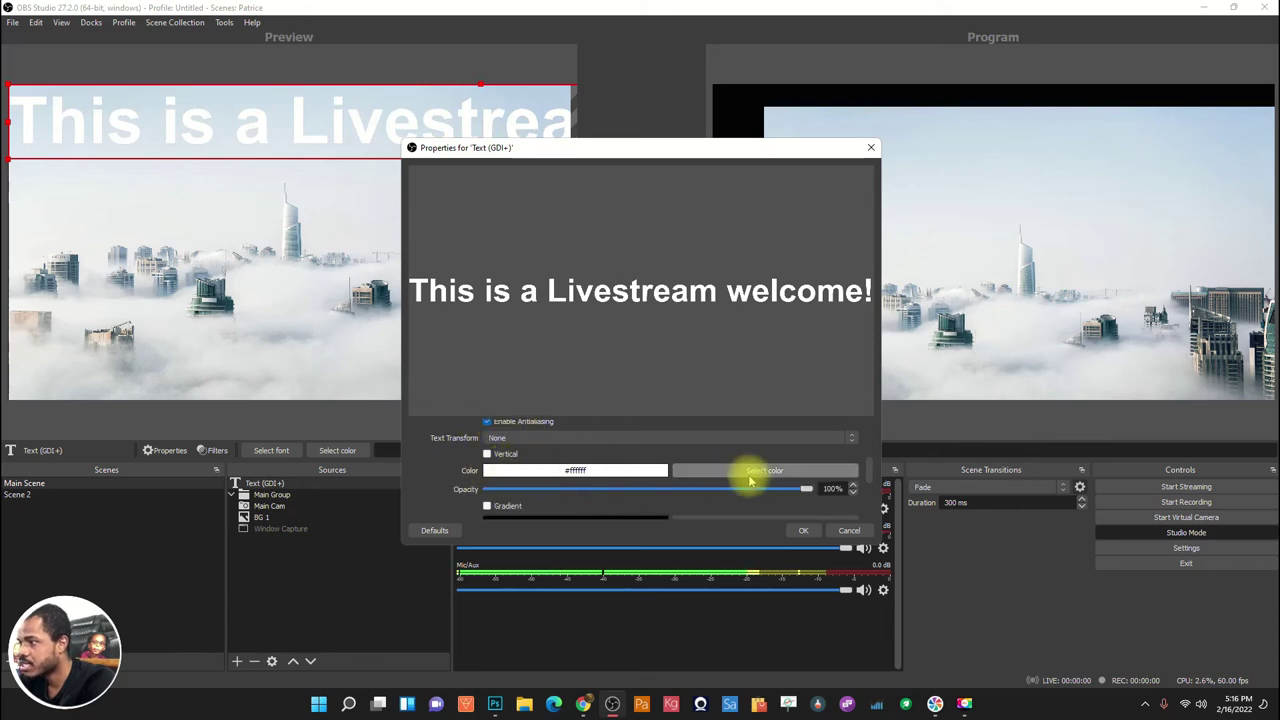
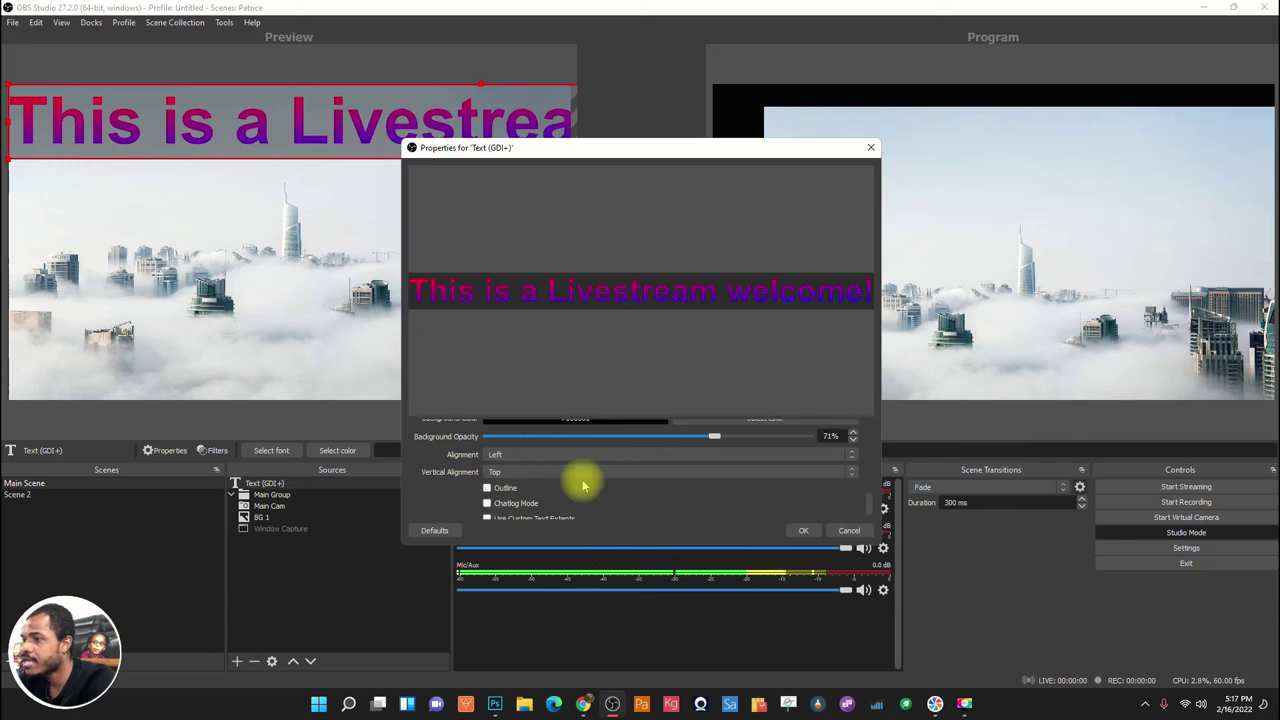
# Enable the text outline and set its size to 10.
pyautogui.click(487, 489)
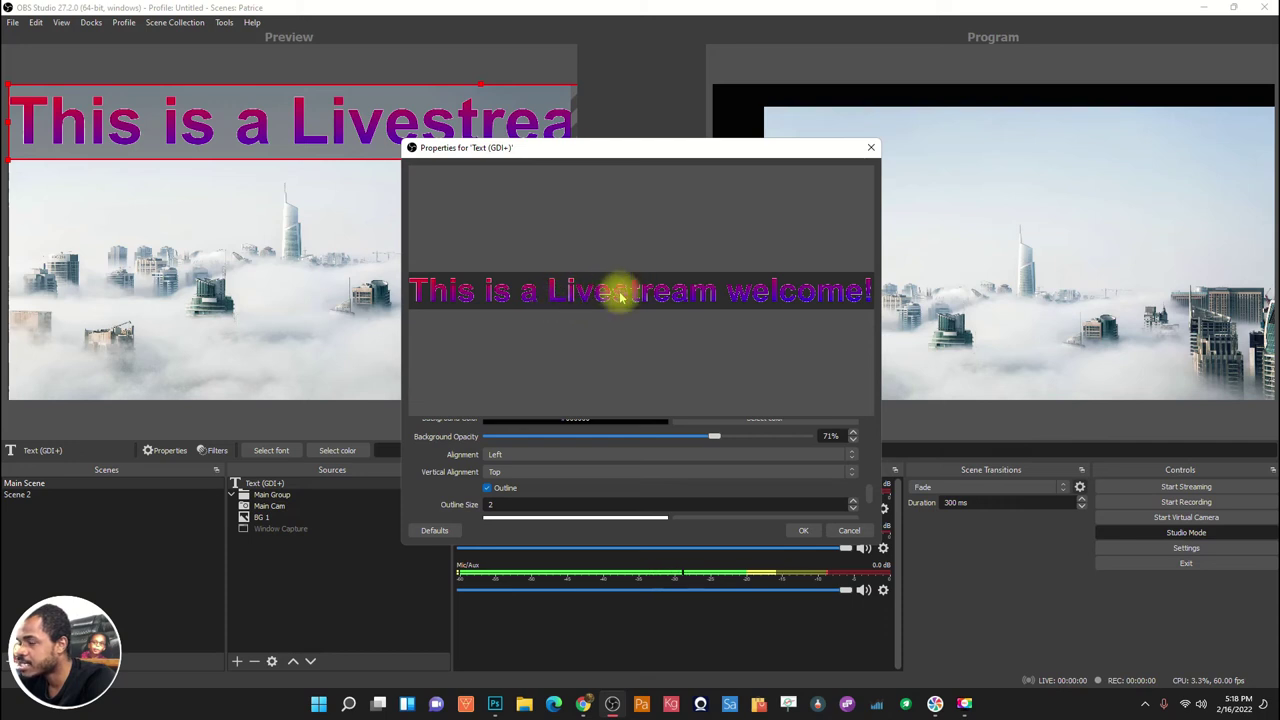
pyautogui.click(505, 503)
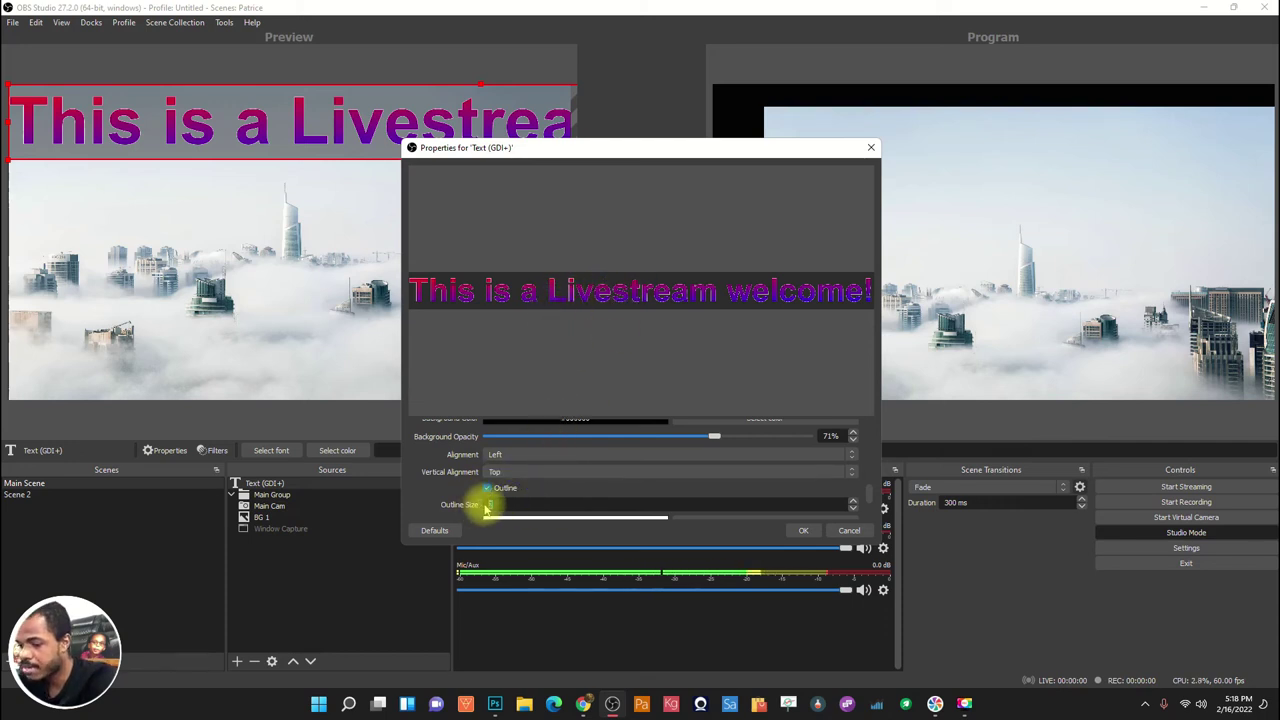
pyautogui.write('10')
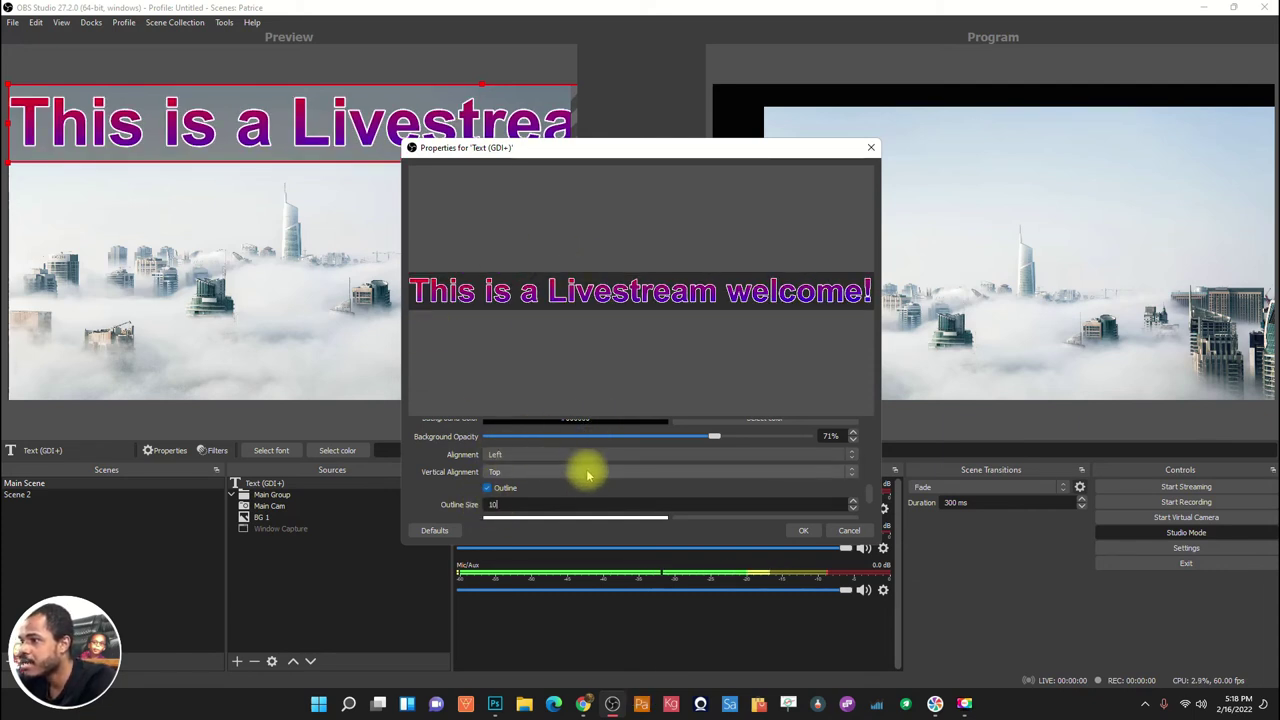
pyautogui.scroll(-1, 560, 478)
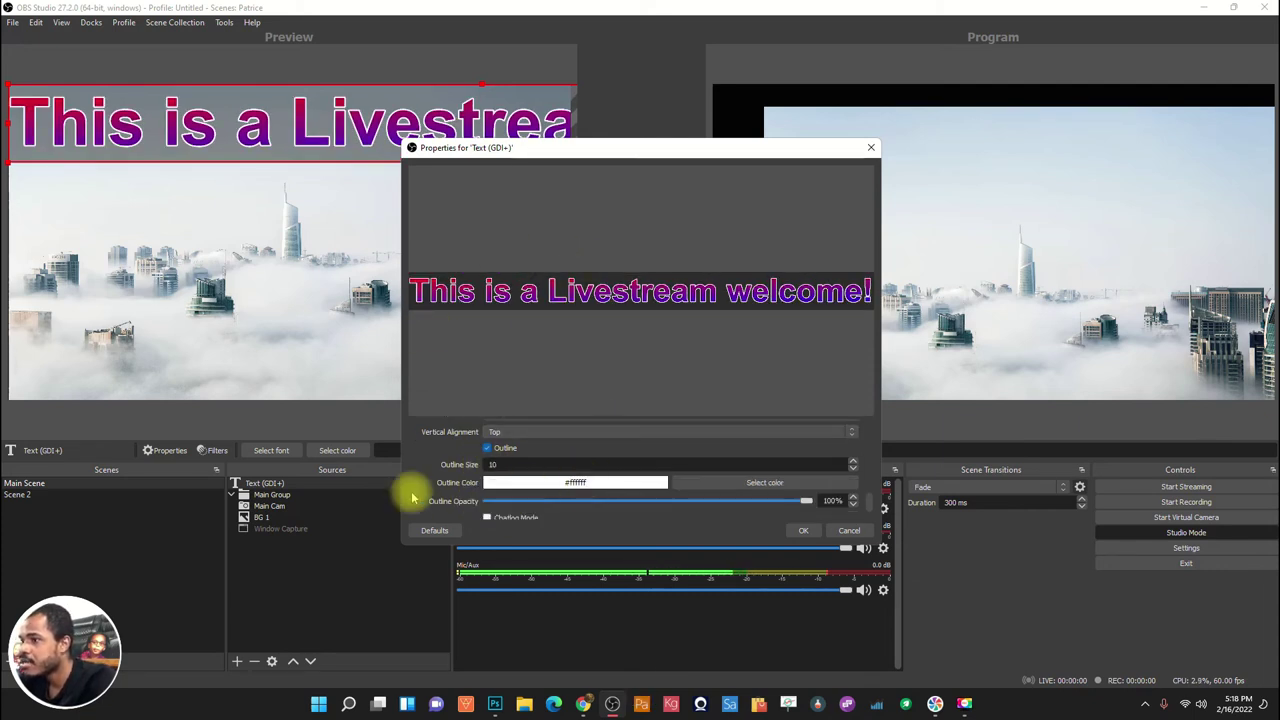
# Try a yellow (#ffff00) outline colour on the text and return it to white (#ffffff).
pyautogui.click(723, 487)
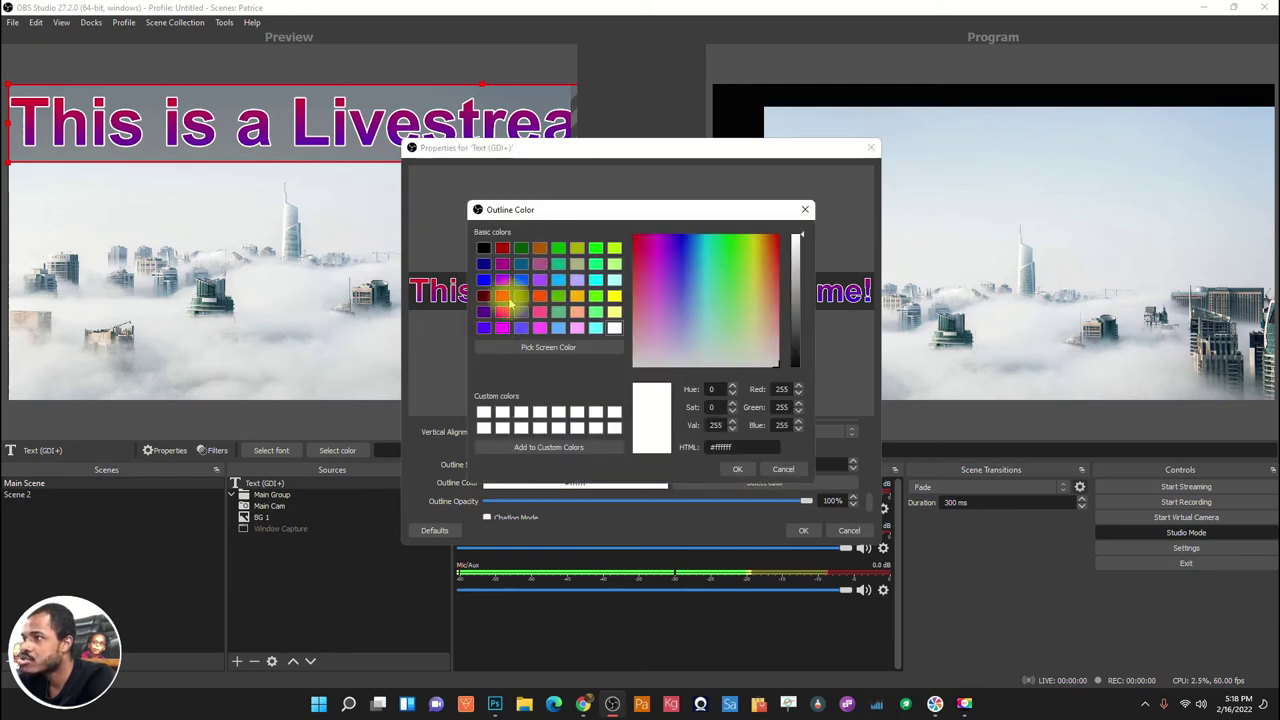
pyautogui.click(612, 295)
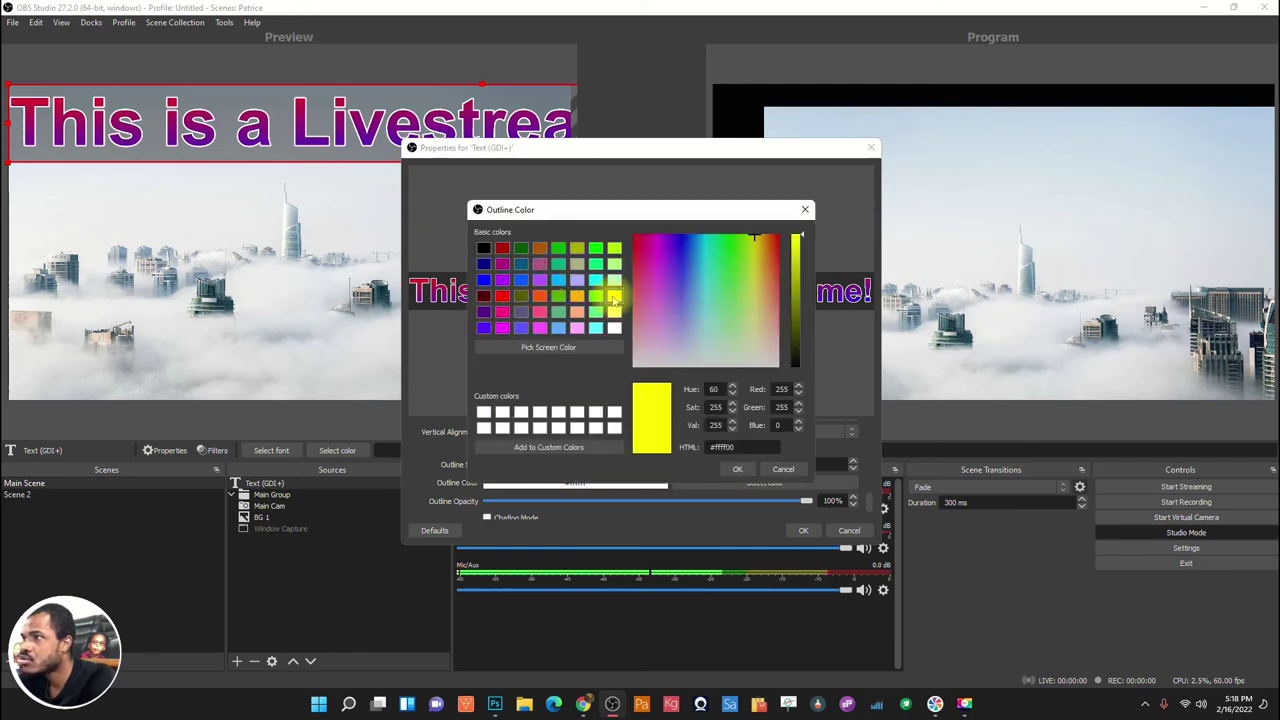
pyautogui.click(737, 469)
pyautogui.click(760, 482)
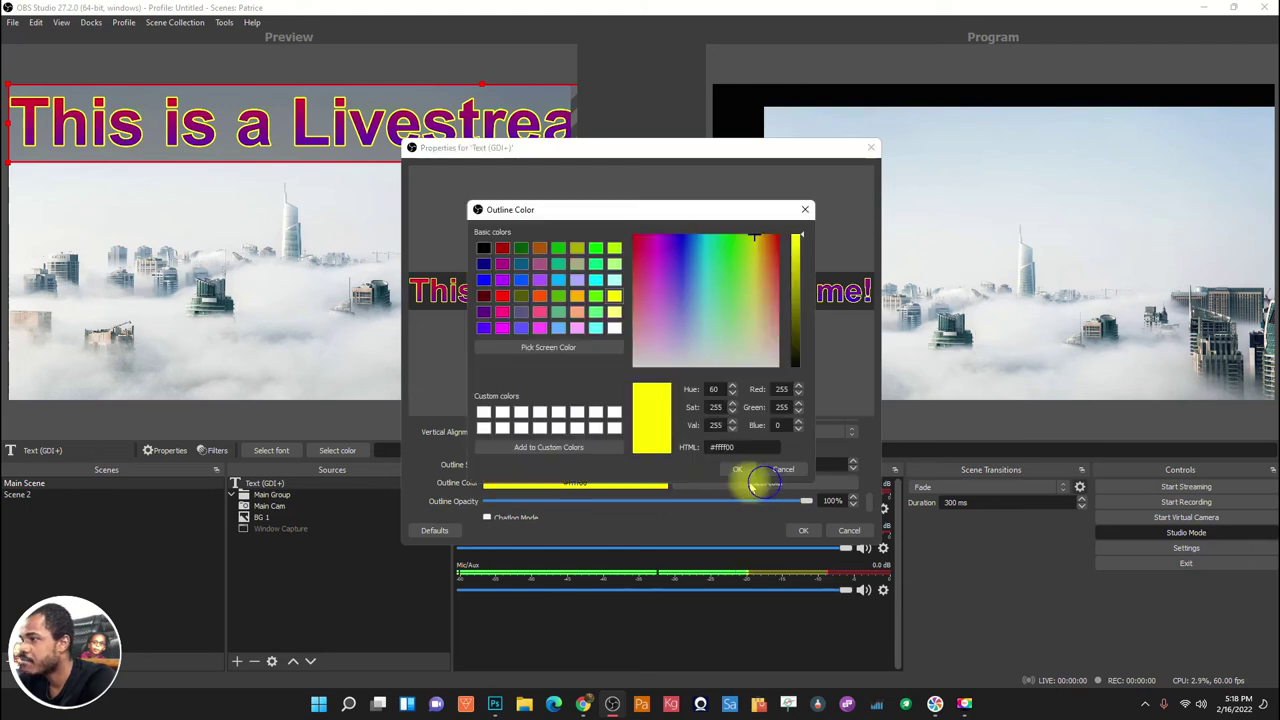
pyautogui.click(614, 327)
pyautogui.click(737, 469)
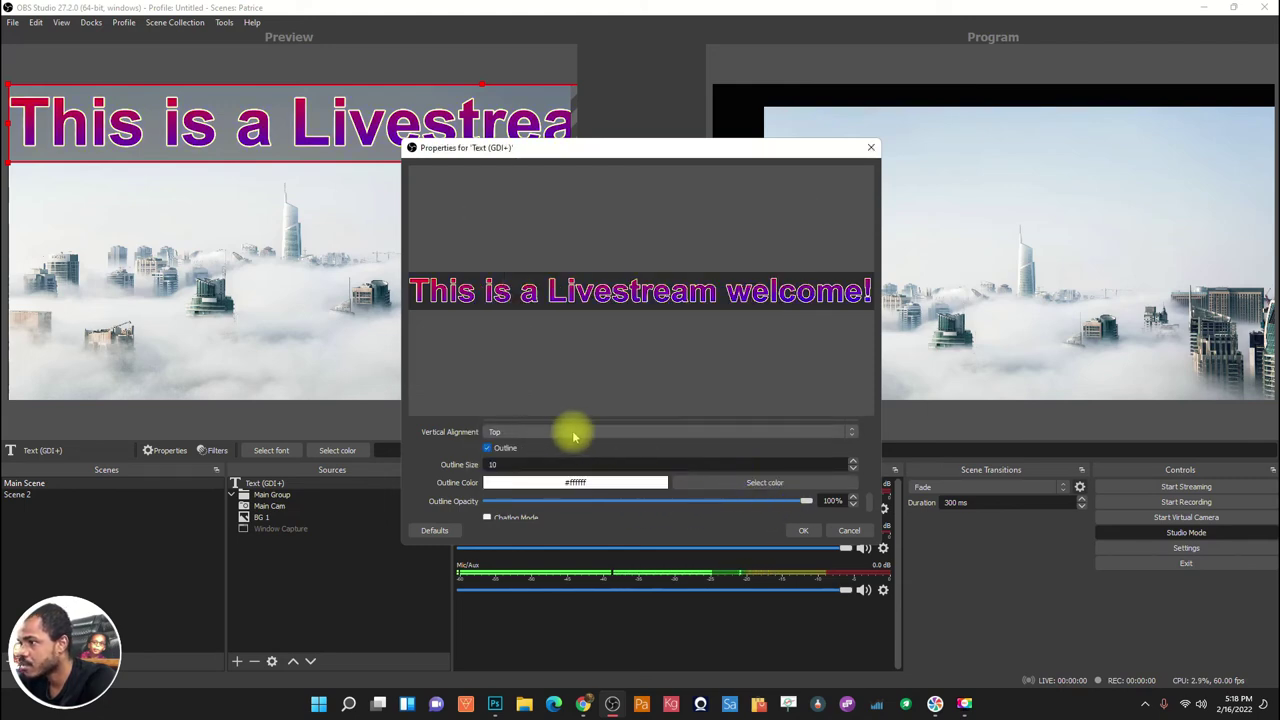
# Review the text source's remaining settings and apply the properties.
pyautogui.scroll(-1, 642, 481)
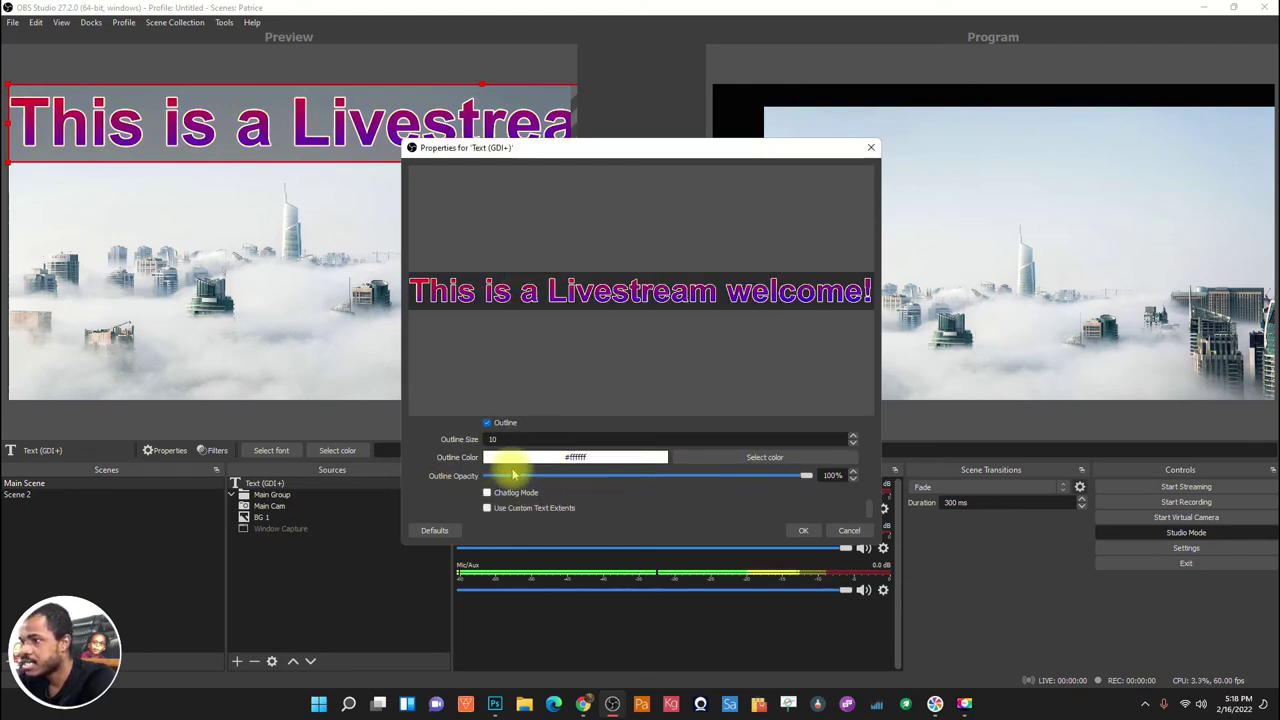
pyautogui.scroll(5, 670, 471)
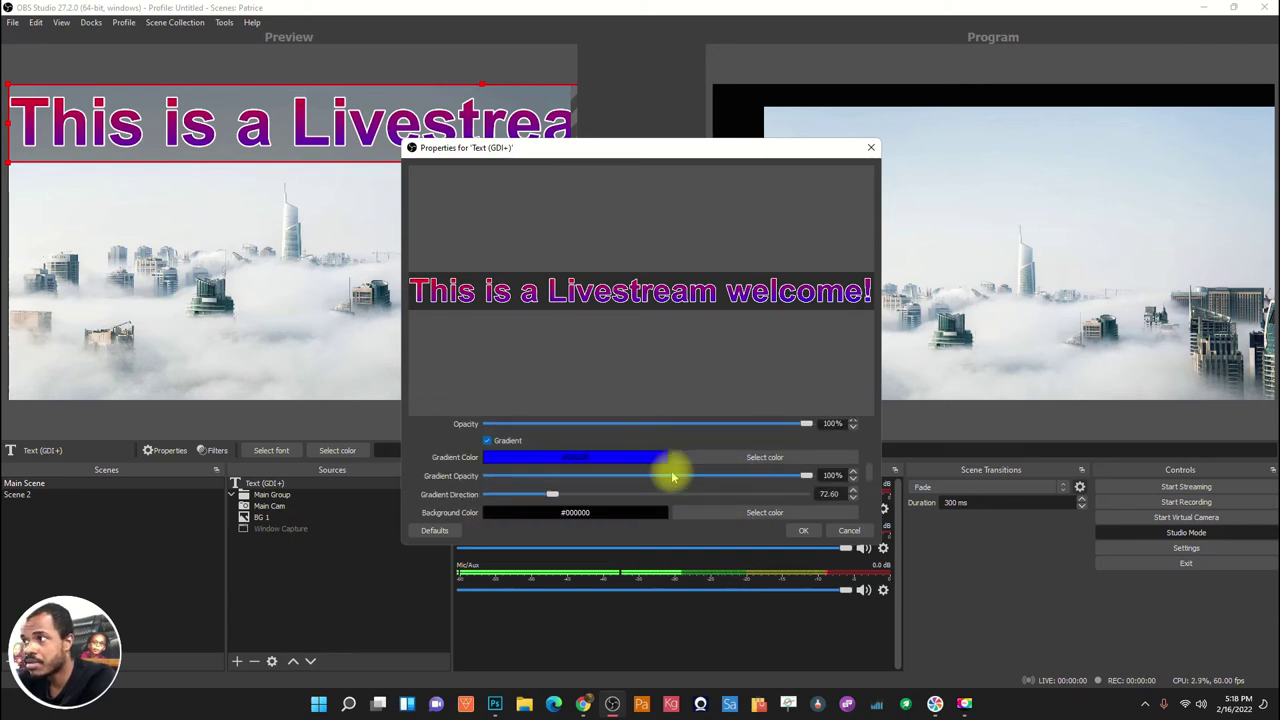
pyautogui.scroll(3, 610, 425)
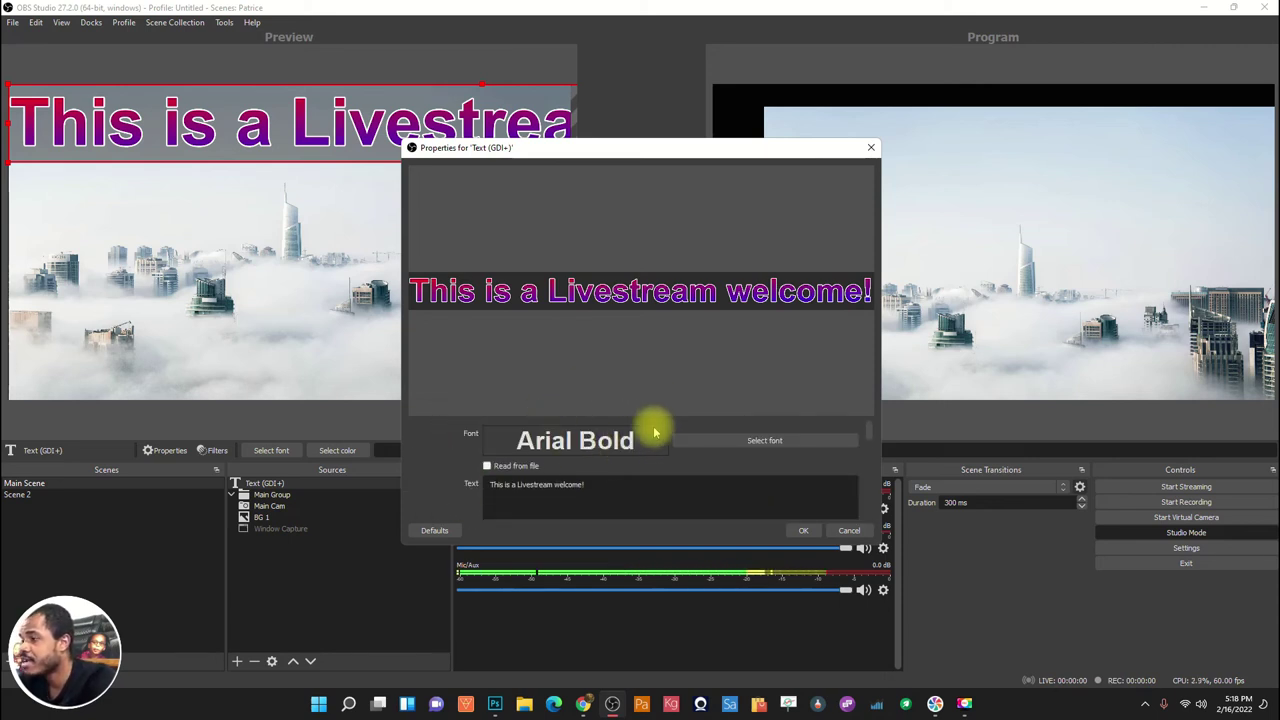
pyautogui.click(804, 530)
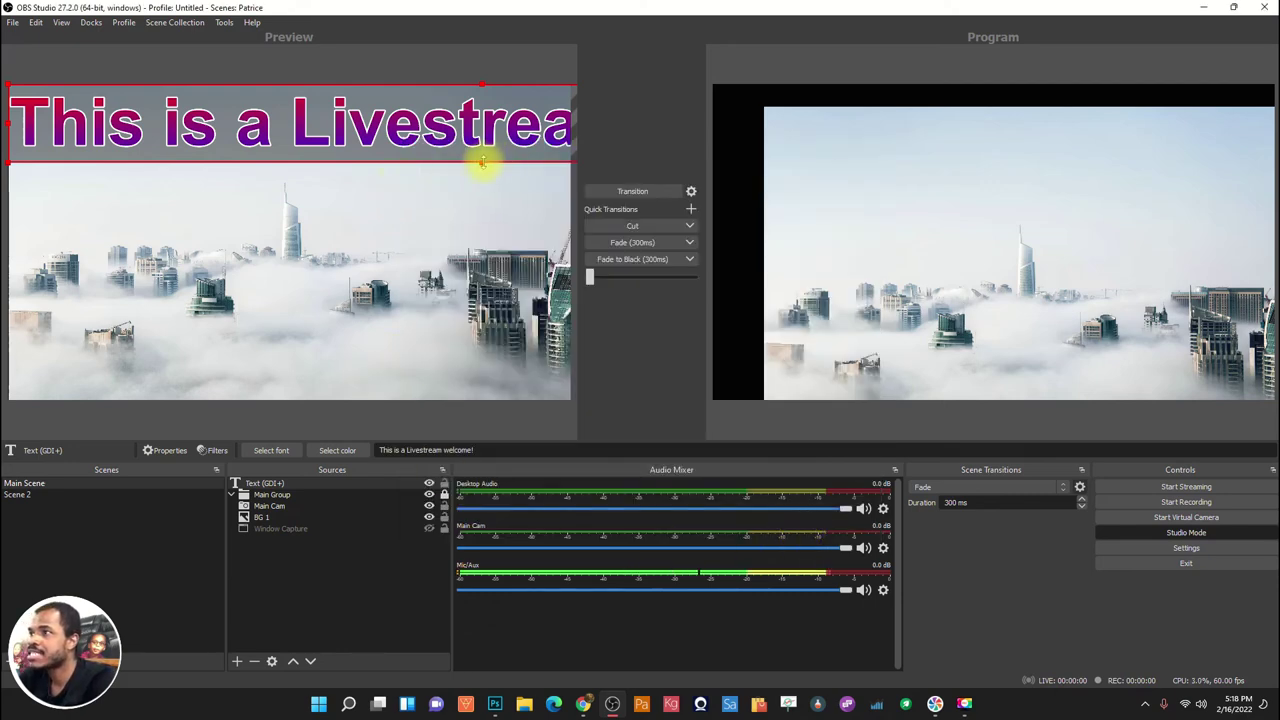
# Fit the Text (GDI+) source to the screen so the whole message spans the preview canvas width.
pyautogui.moveTo(16, 86); pyautogui.dragTo(200, 375)
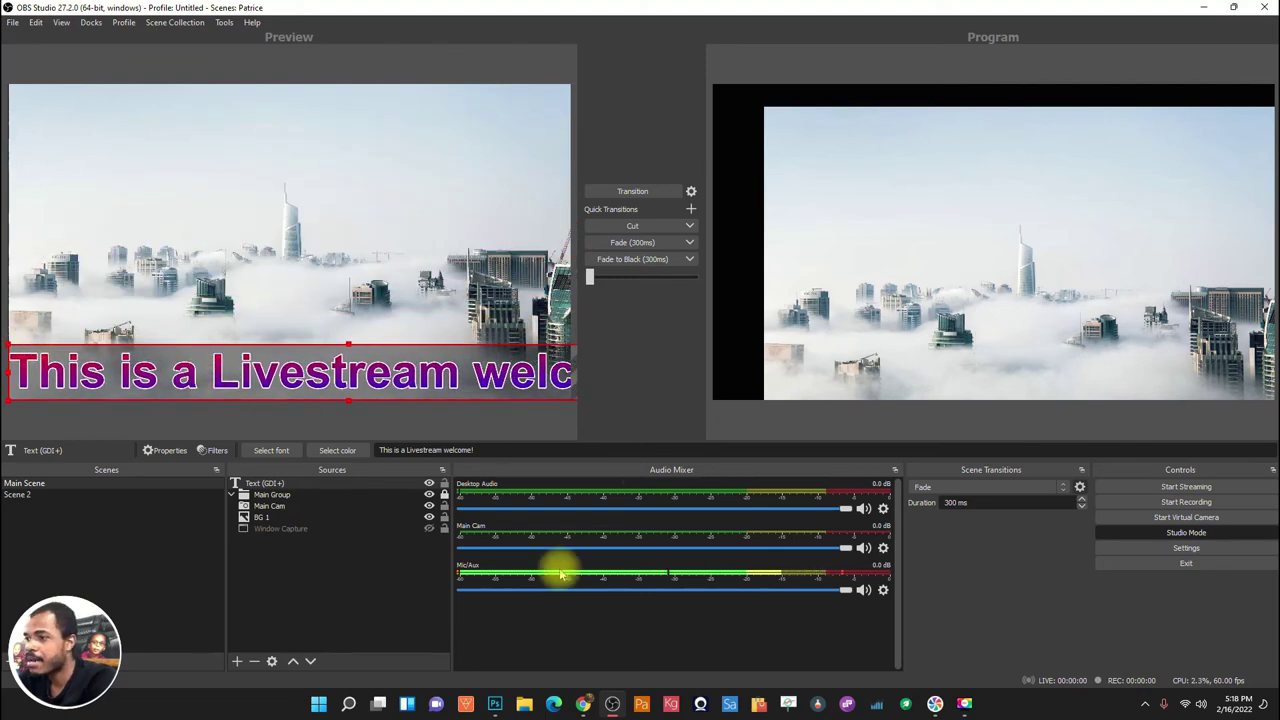
pyautogui.rightClick(326, 485)
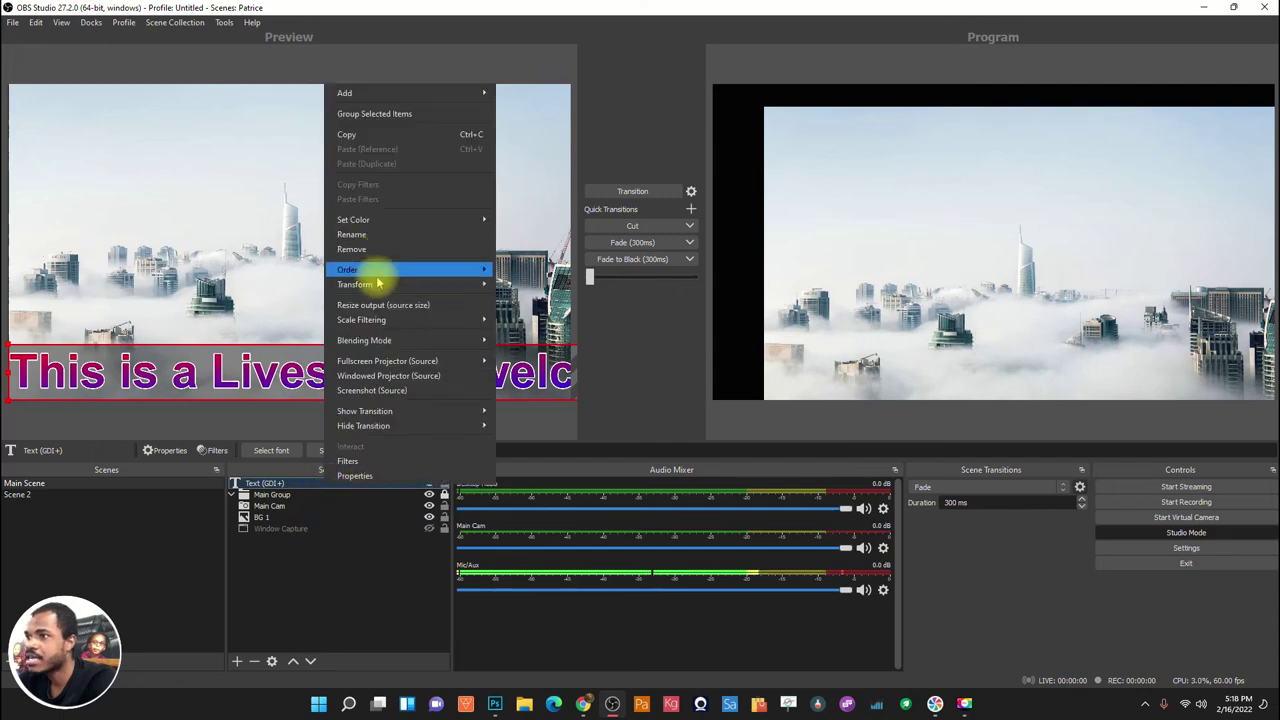
pyautogui.moveTo(414, 284)
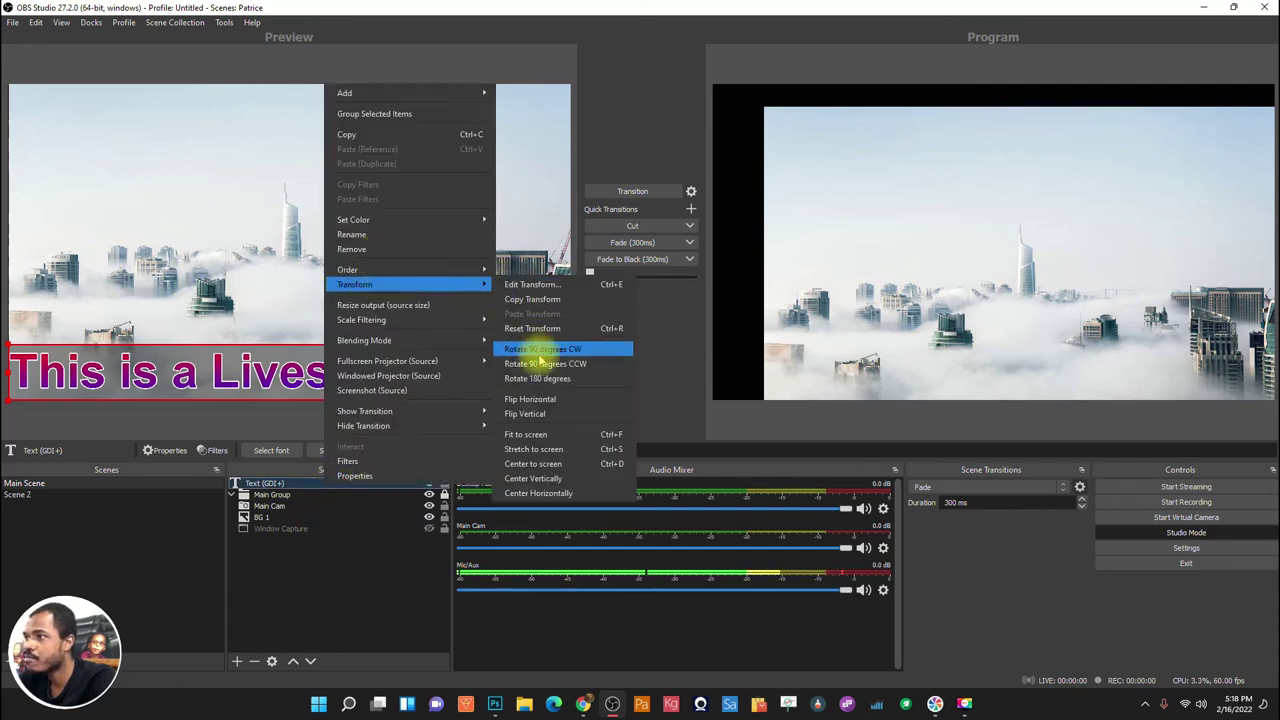
pyautogui.click(530, 434)
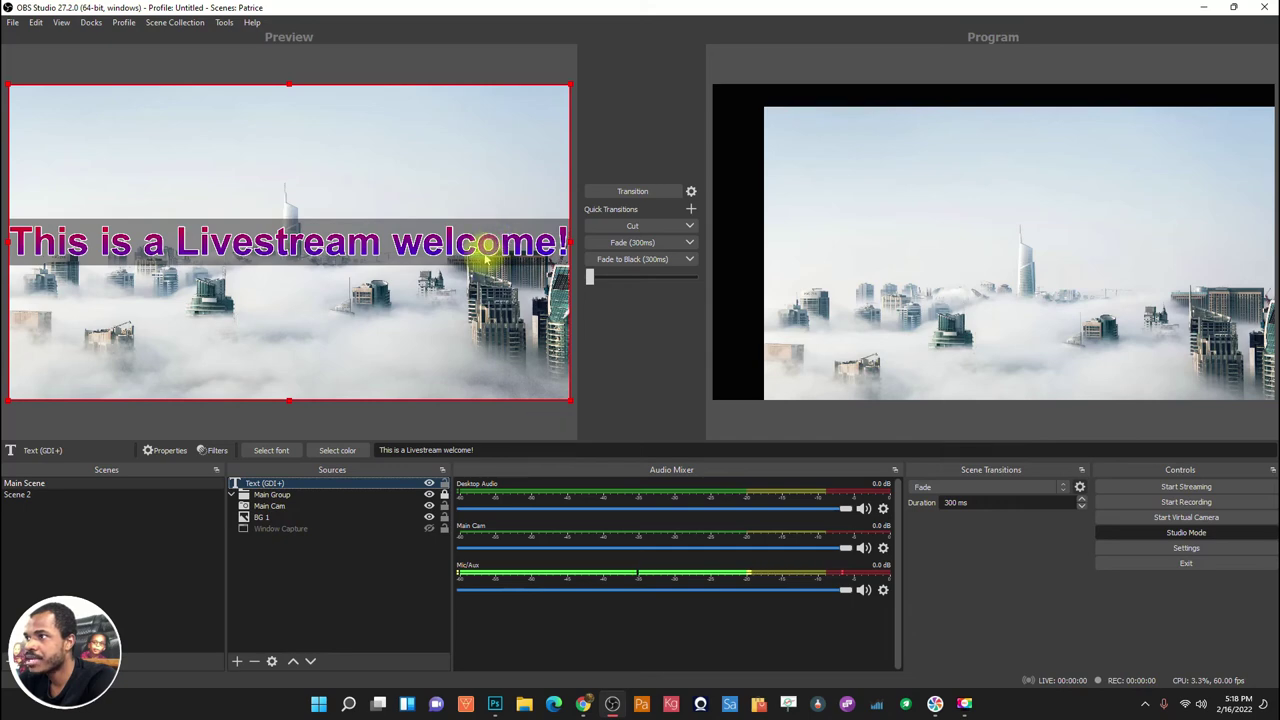
# Move the welcome text down to the preview canvas's lower edge and lock the Text (GDI+) source.
pyautogui.moveTo(290, 245); pyautogui.dragTo(299, 378)
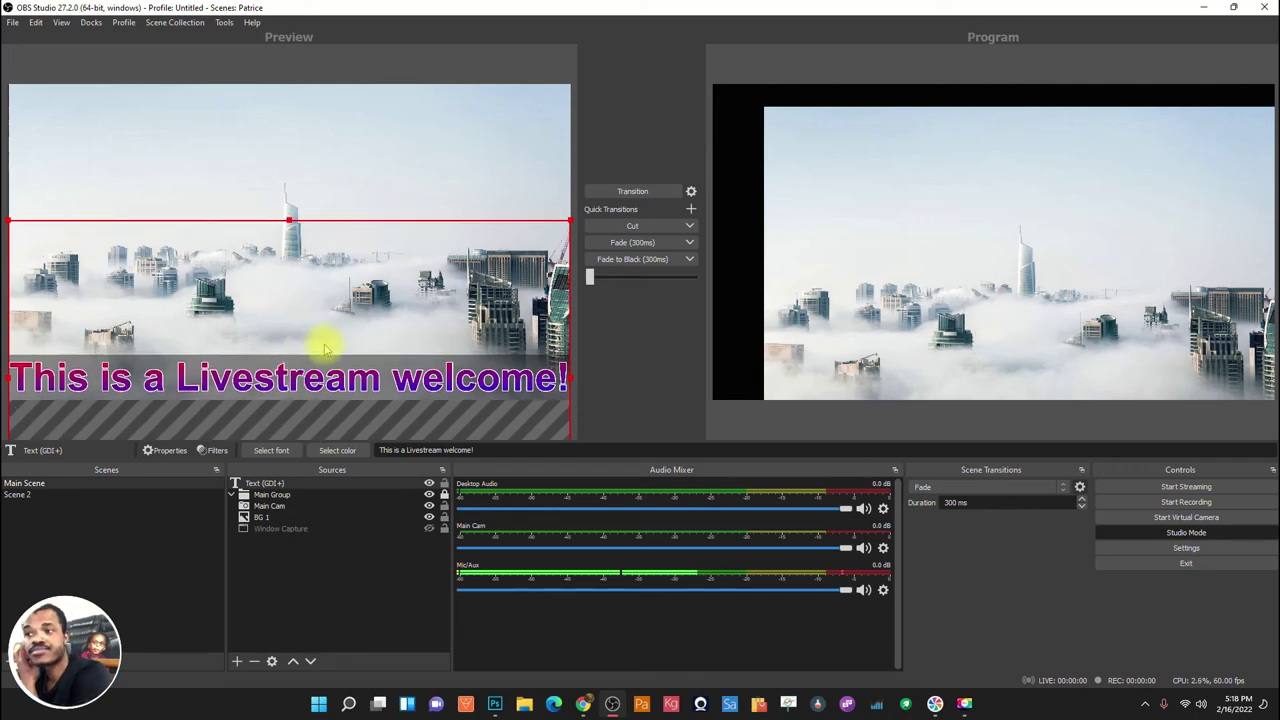
pyautogui.click(443, 495)
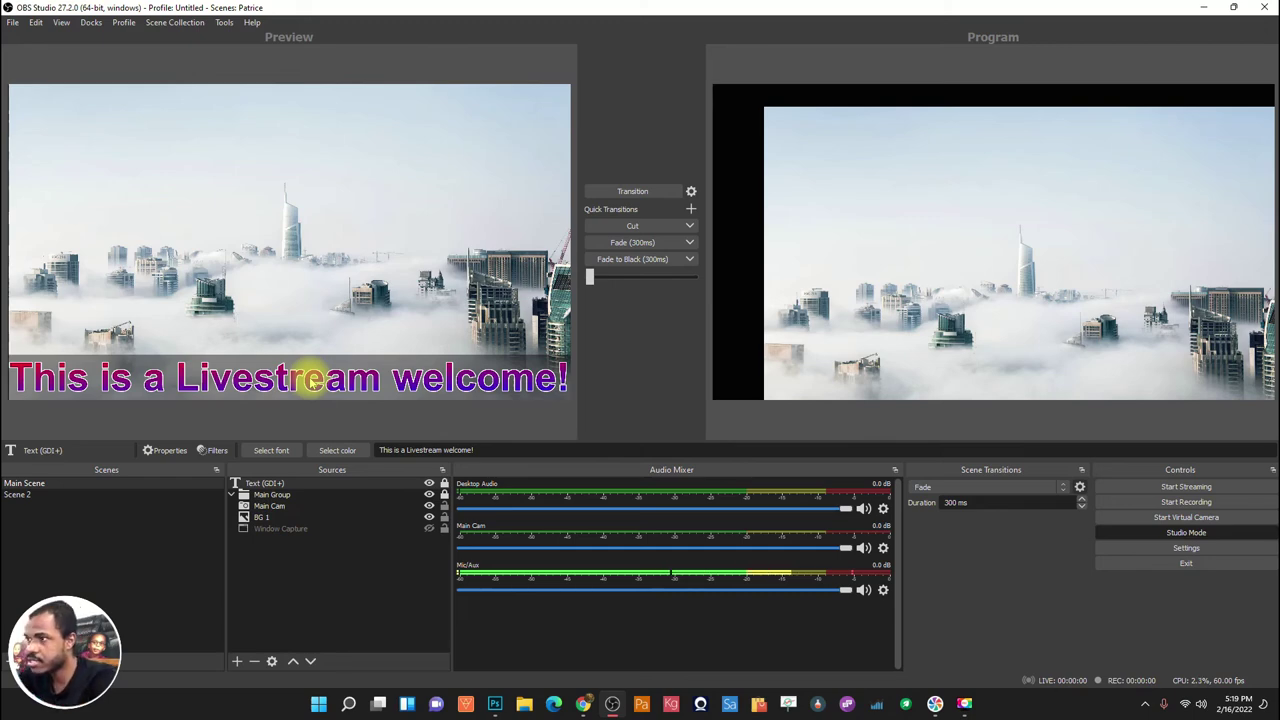
# Open the filters of the Text (GDI+) source and add a Scroll effect filter to it.
pyautogui.rightClick(342, 490)
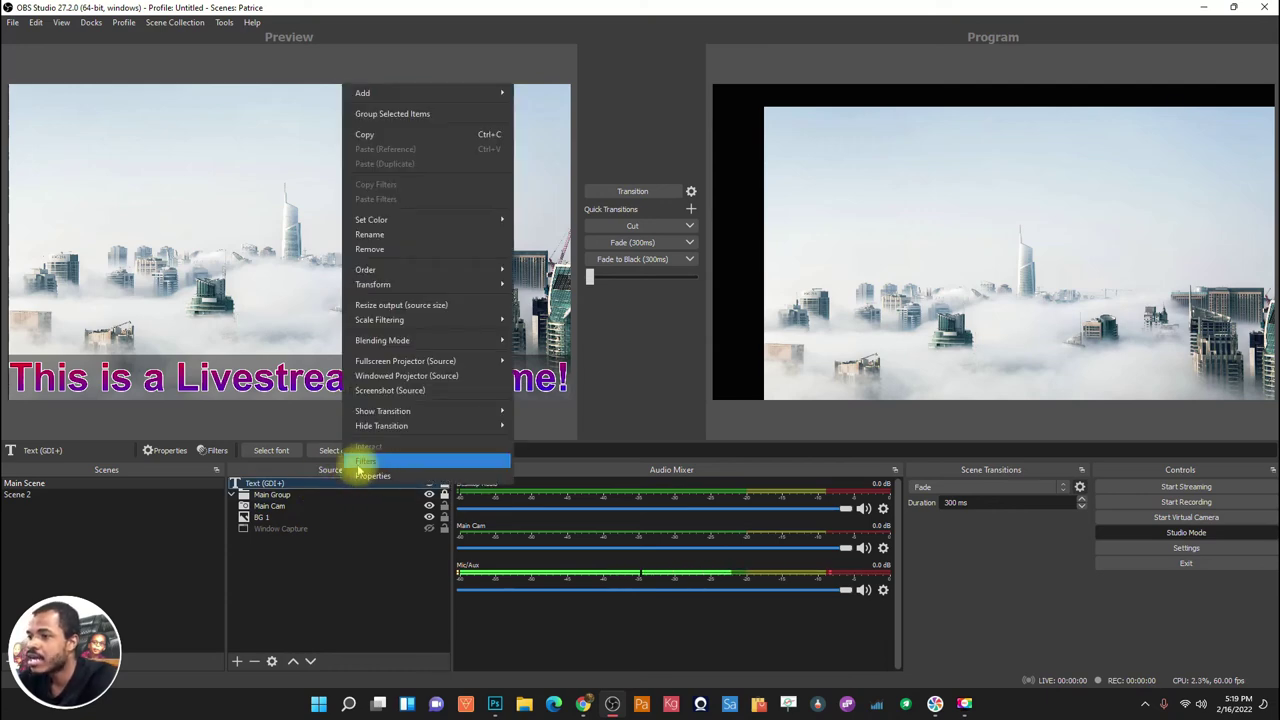
pyautogui.click(366, 461)
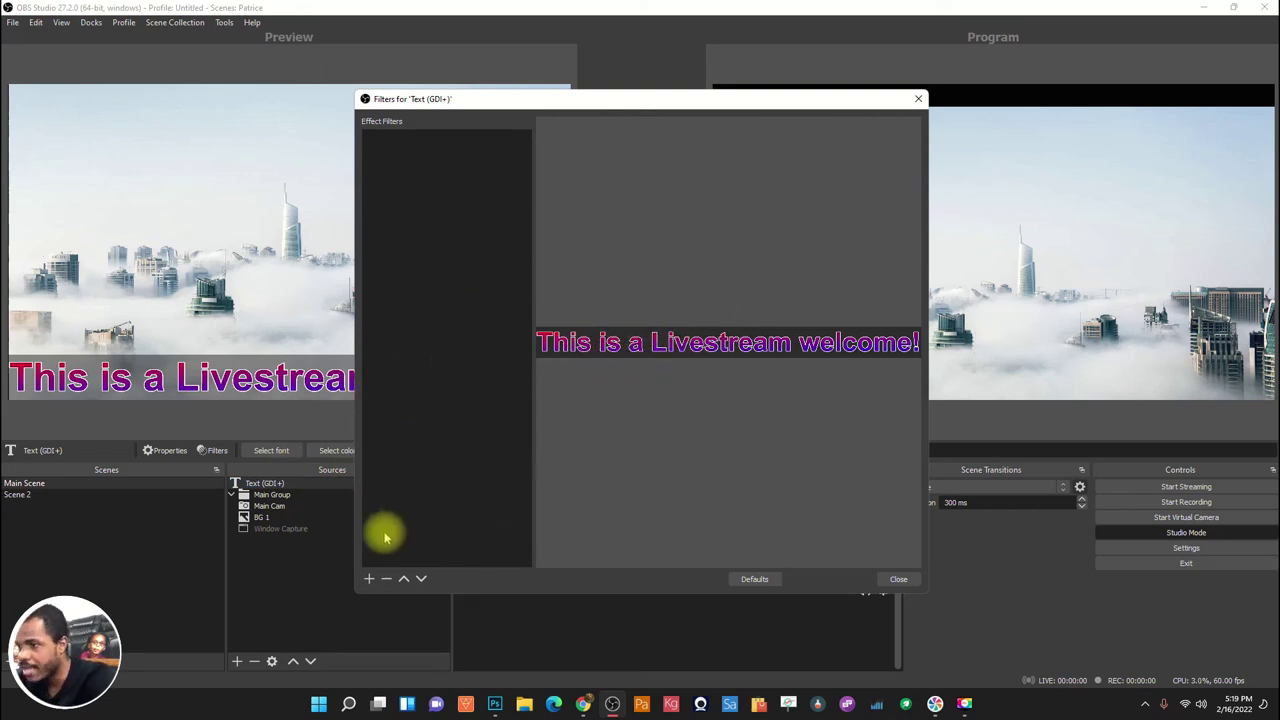
pyautogui.click(368, 578)
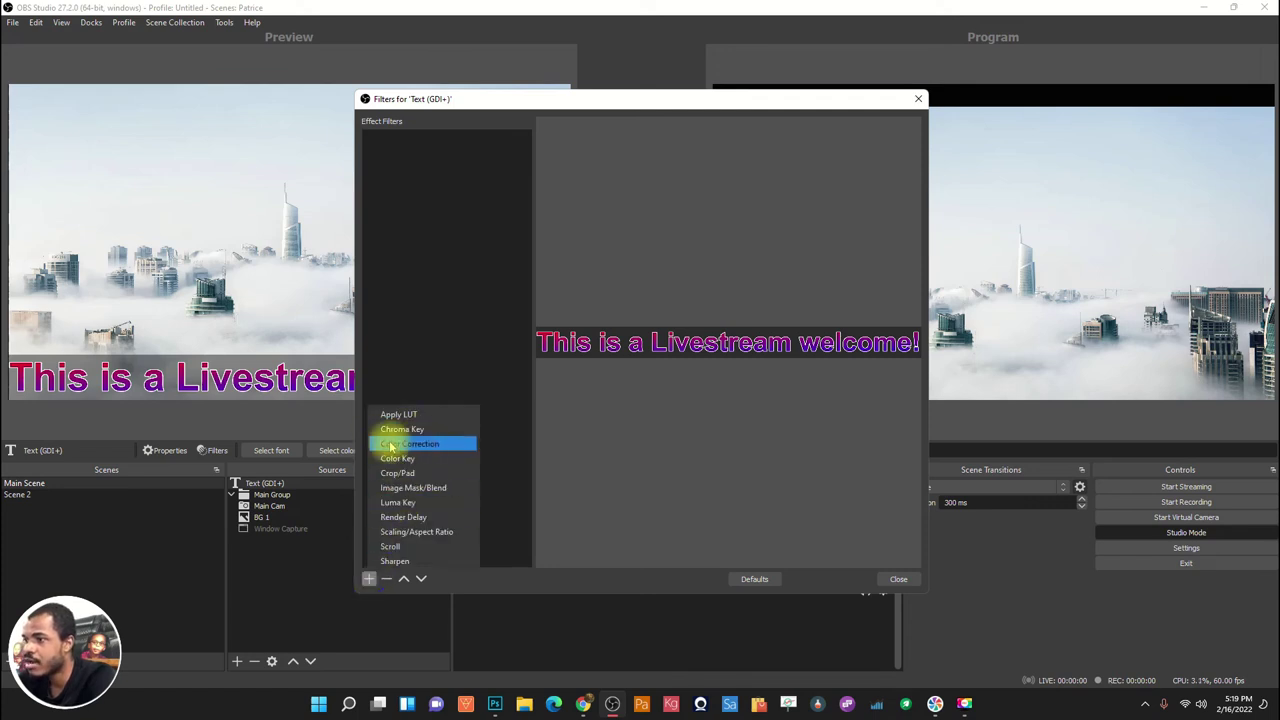
pyautogui.click(368, 578)
pyautogui.click(368, 578)
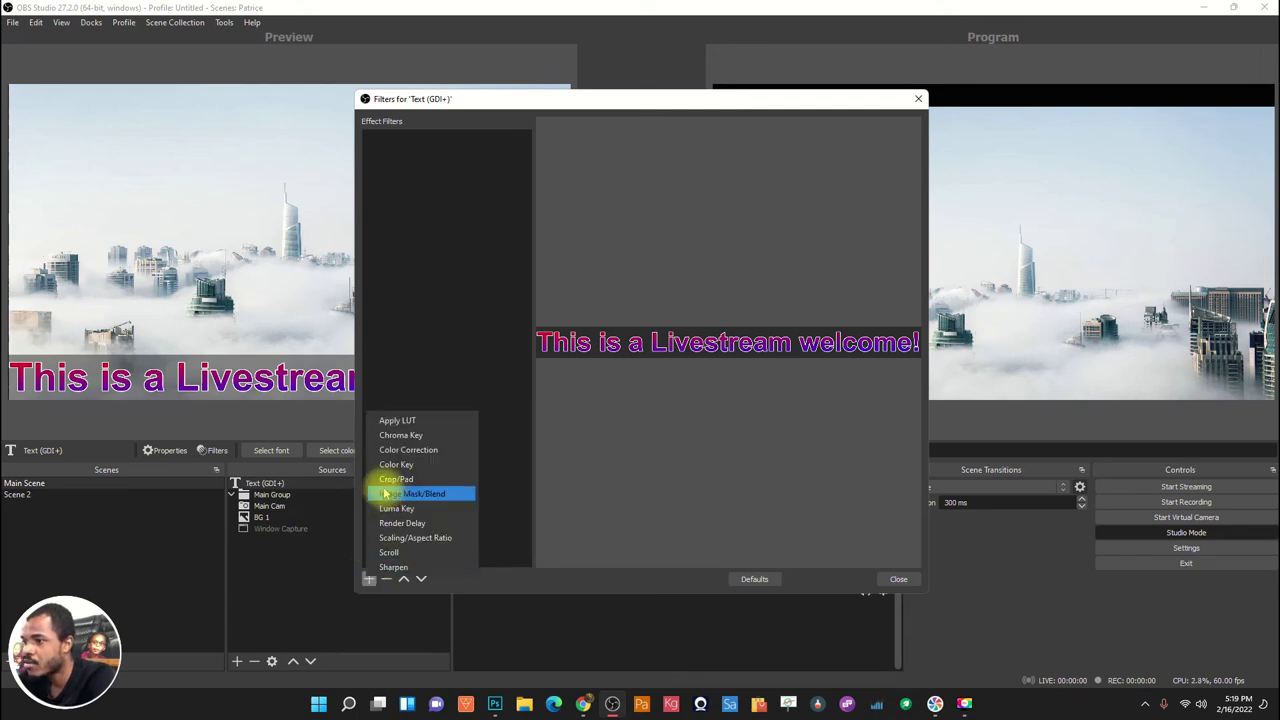
pyautogui.click(392, 552)
pyautogui.click(500, 350)
pyautogui.click(610, 370)
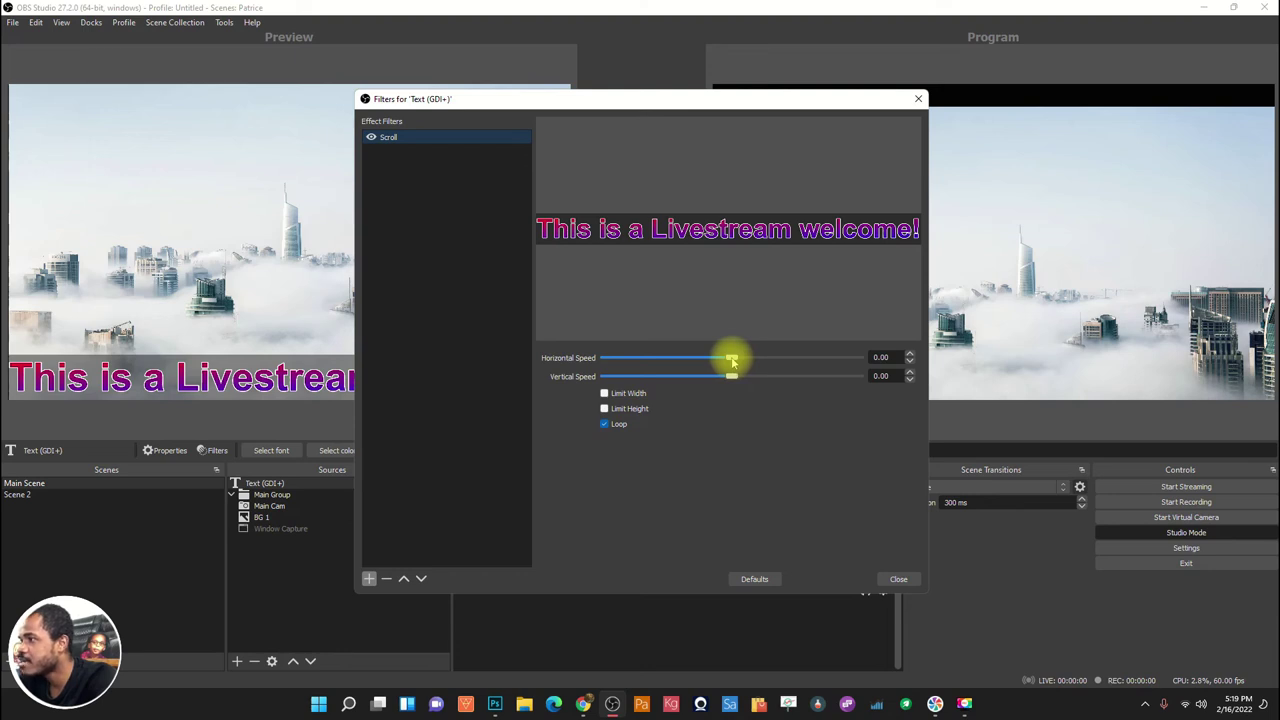
# Try different horizontal speeds on the Scroll filter in both directions, including 500, 21, -120 and -465.
pyautogui.click(909, 353)
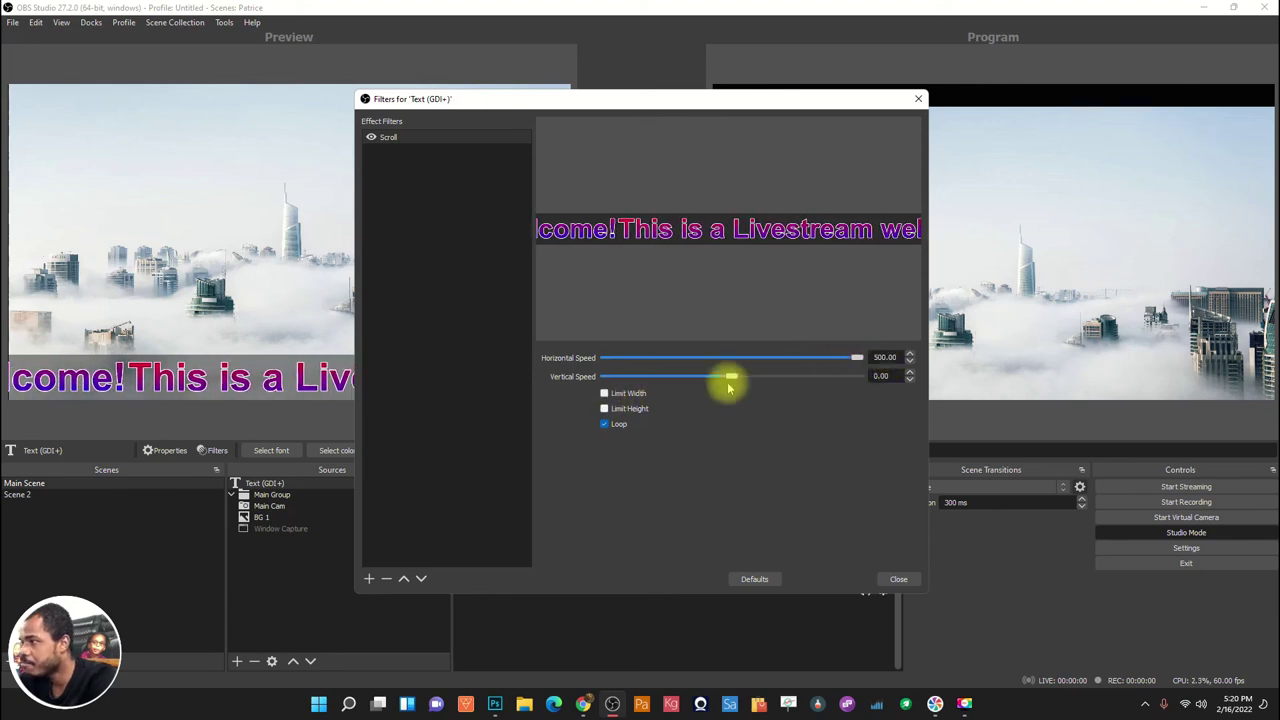
pyautogui.moveTo(851, 358); pyautogui.dragTo(750, 360)
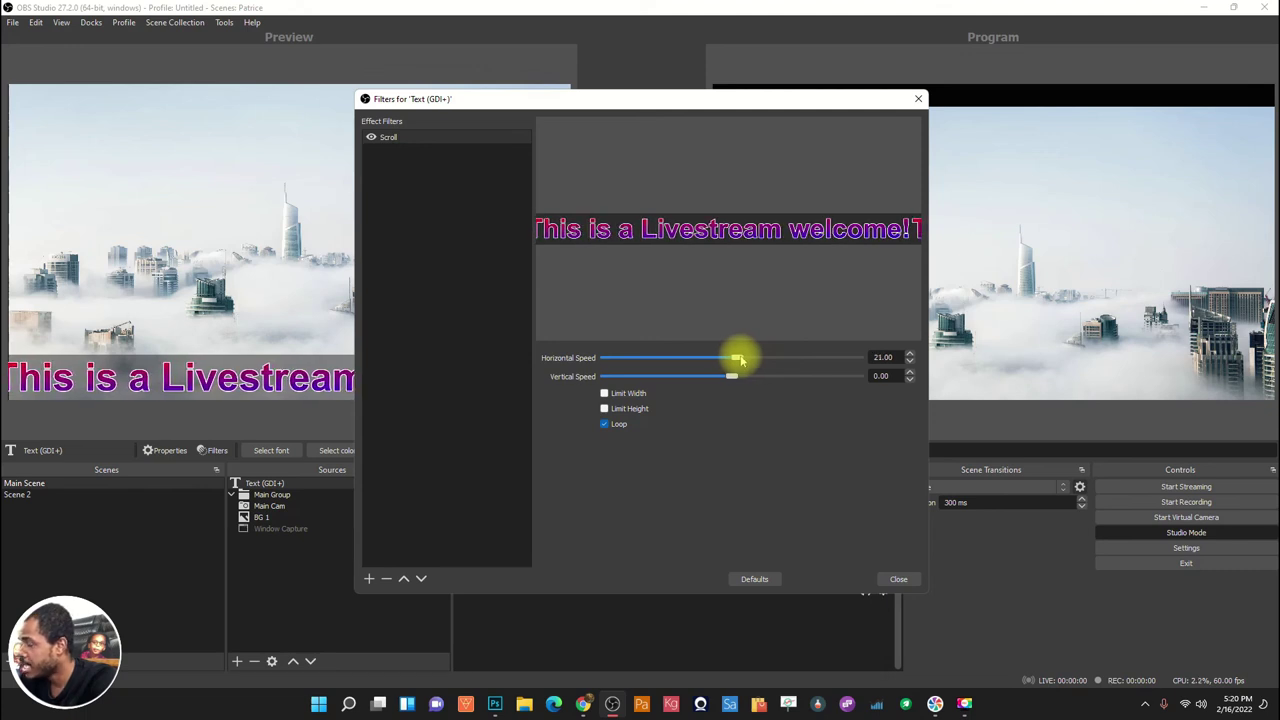
pyautogui.moveTo(735, 358); pyautogui.dragTo(629, 364)
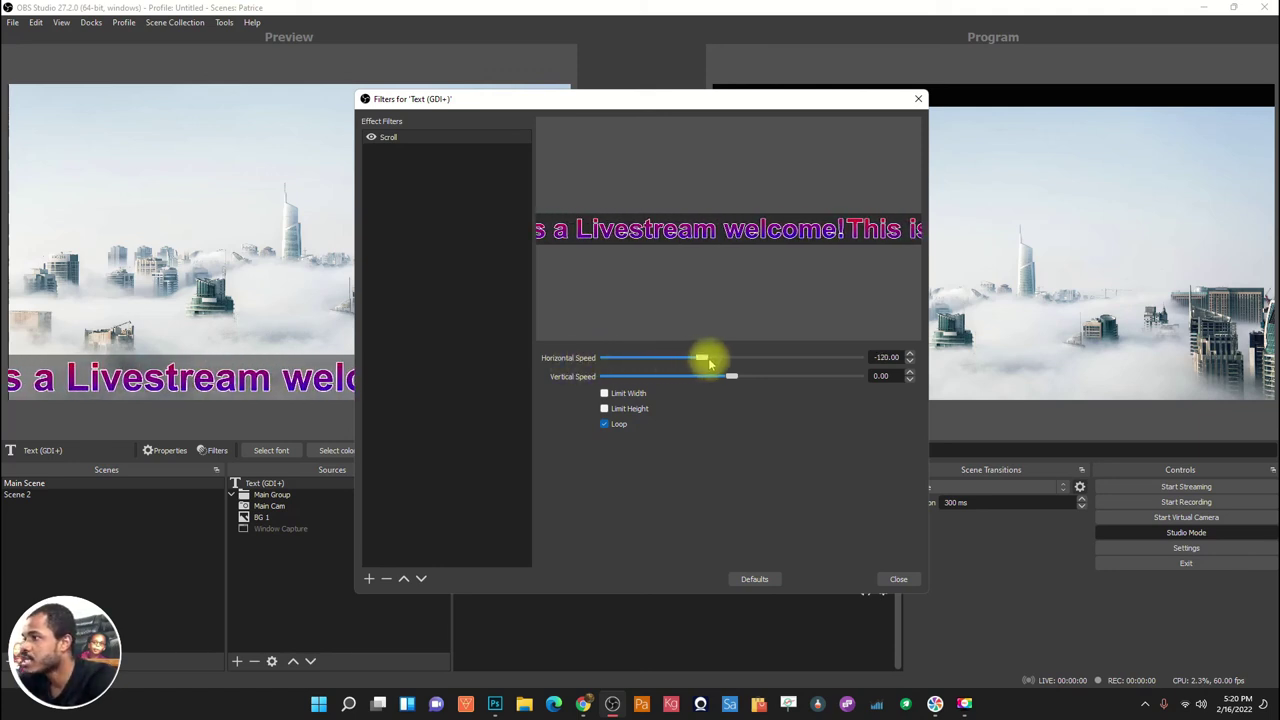
pyautogui.moveTo(740, 358); pyautogui.dragTo(614, 371)
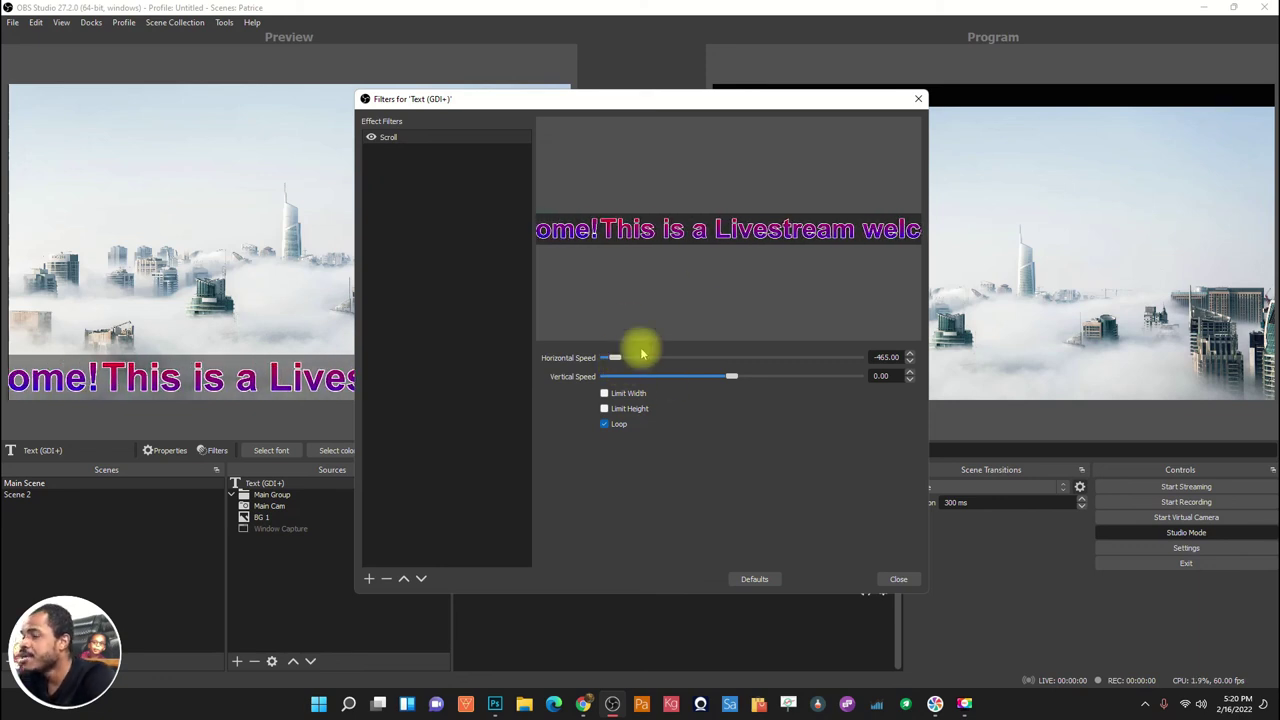
# Turn off Loop in the Scroll filter, set its horizontal speed to -285 and close the filters window.
pyautogui.moveTo(557, 100); pyautogui.dragTo(328, 132)
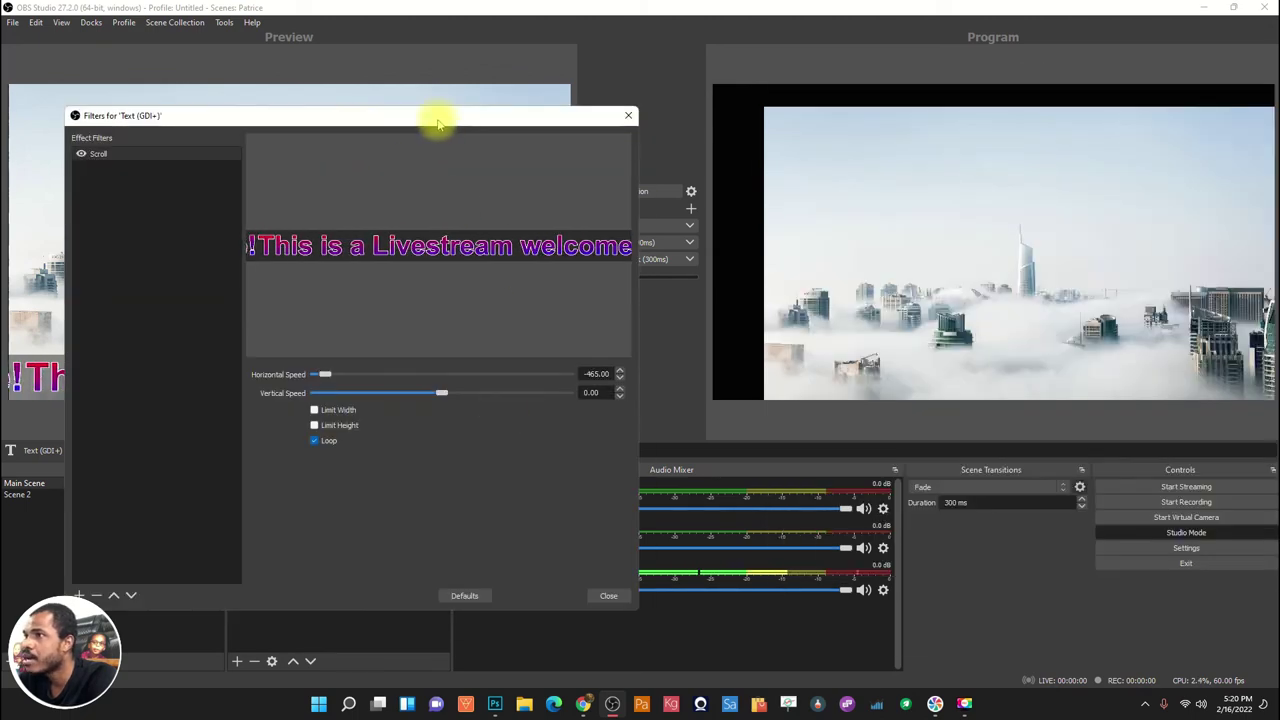
pyautogui.moveTo(443, 120); pyautogui.dragTo(614, 120)
pyautogui.click(494, 444)
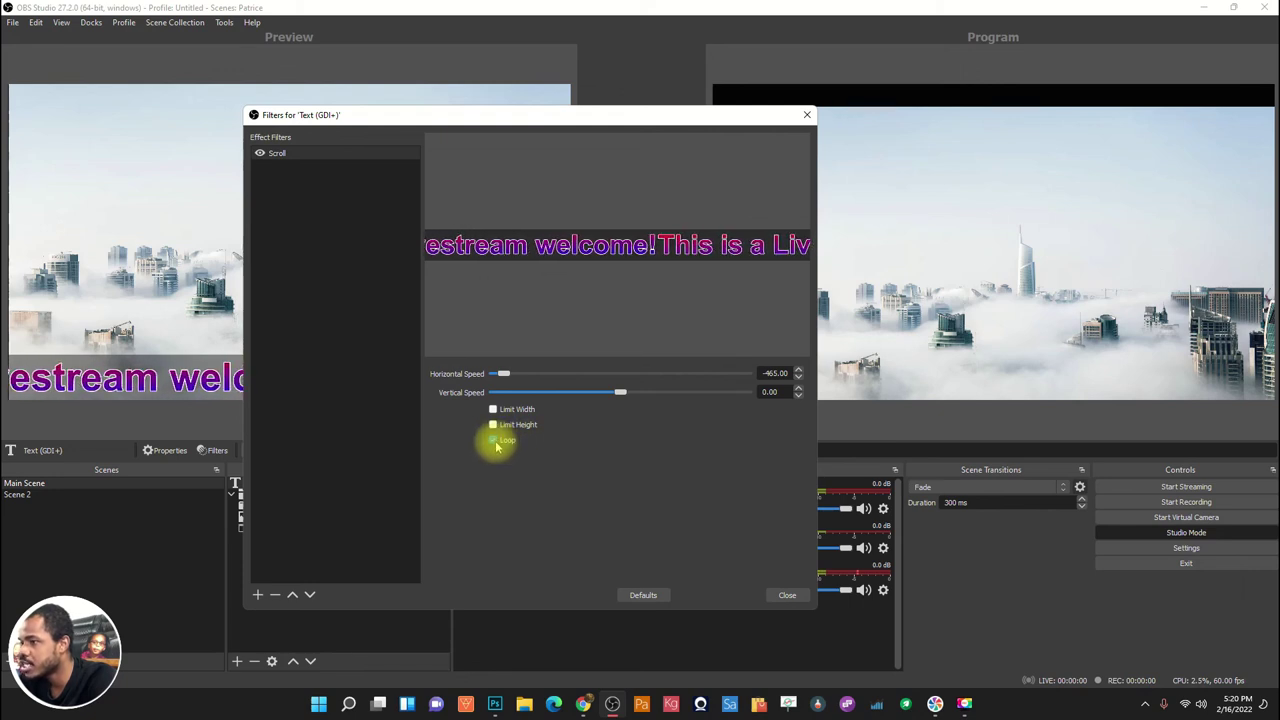
pyautogui.click(494, 442)
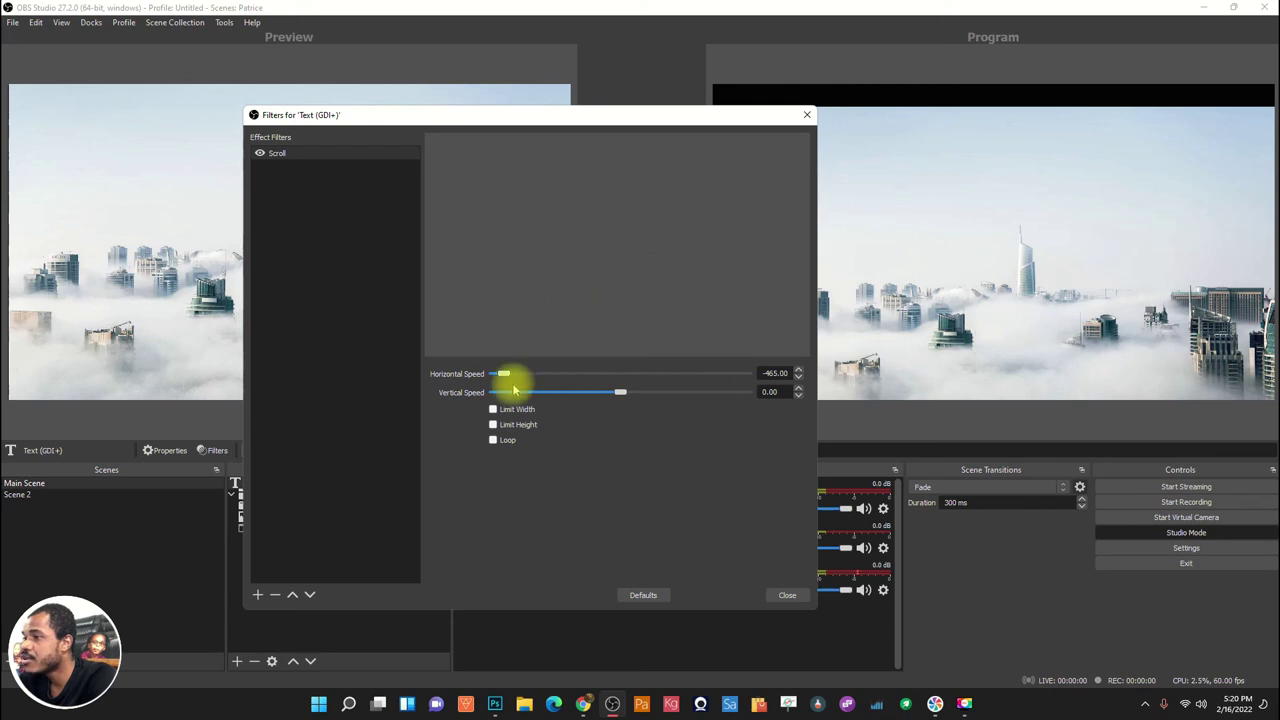
pyautogui.moveTo(505, 374); pyautogui.dragTo(551, 373)
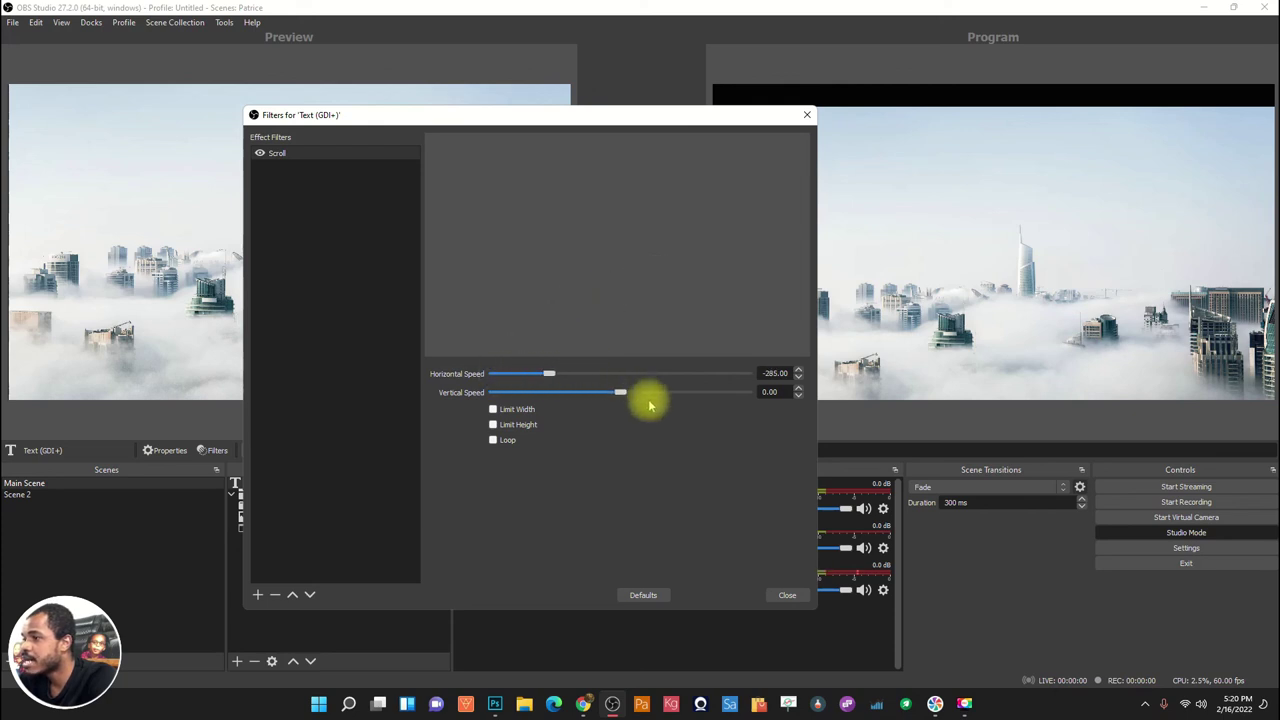
pyautogui.click(786, 596)
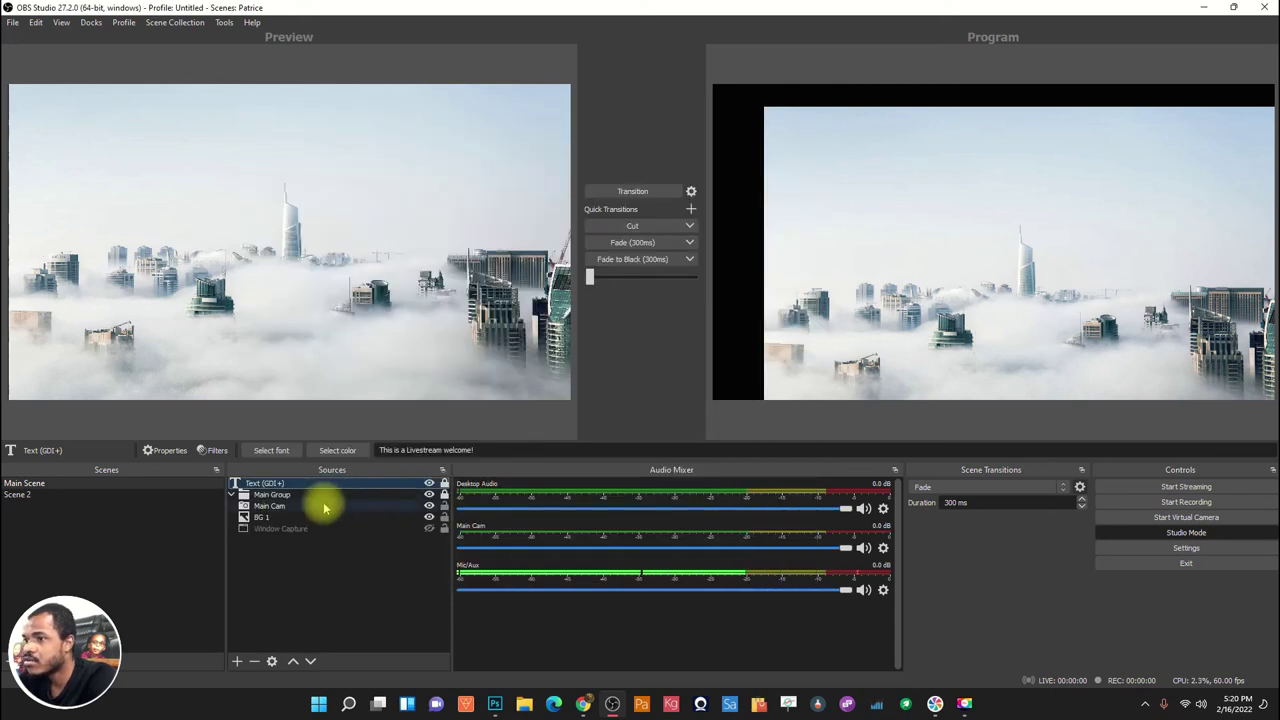
# Reopen the Text (GDI+) source's filters, re-enable Loop and reset the Scroll filter to its defaults.
pyautogui.rightClick(346, 487)
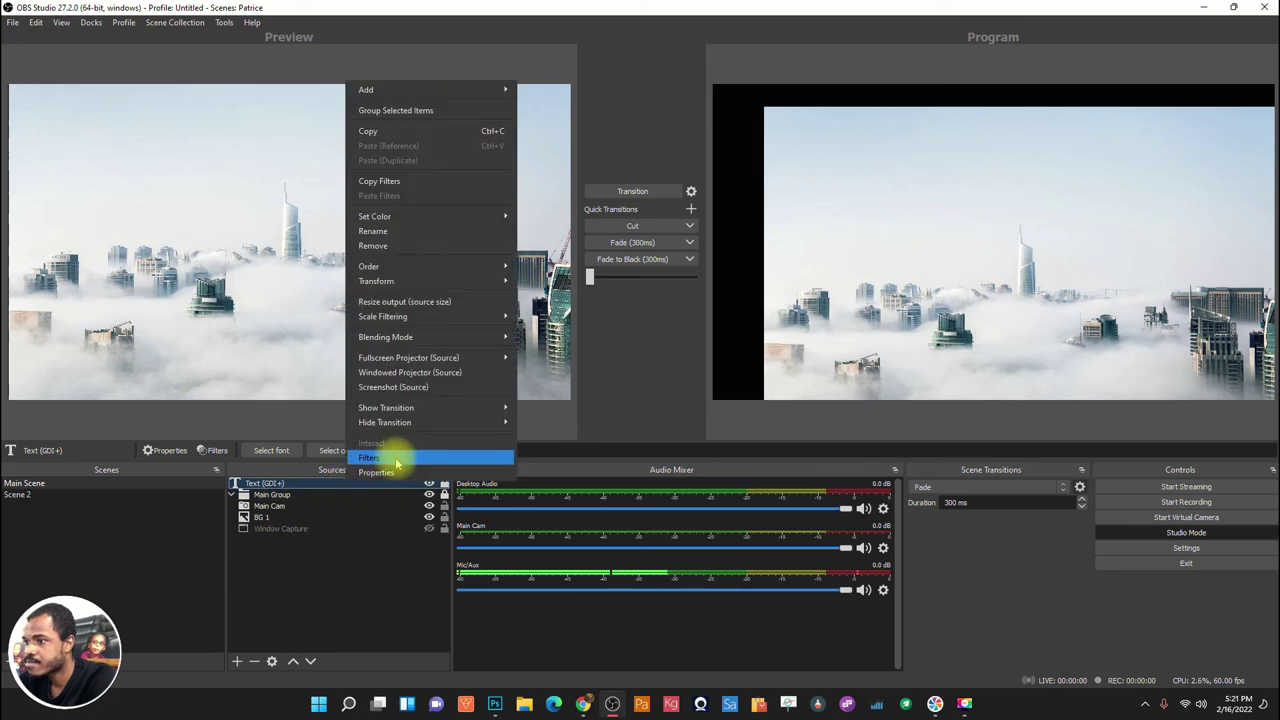
pyautogui.click(340, 470)
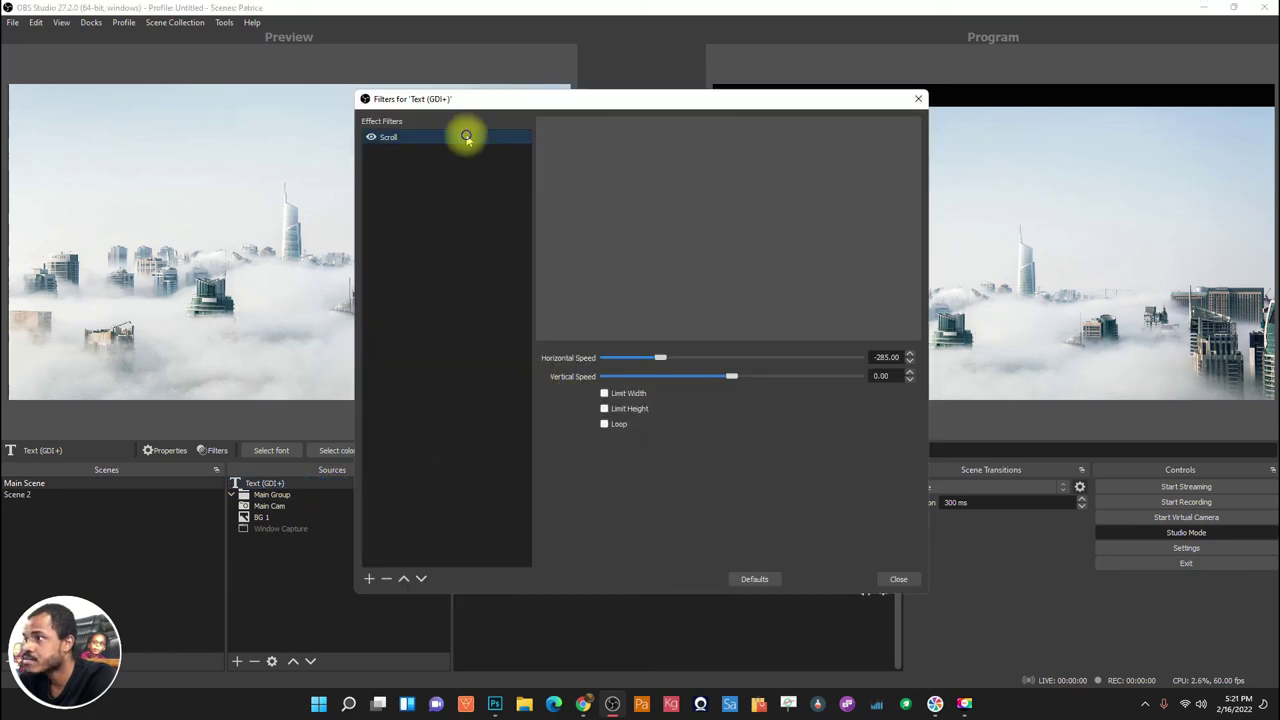
pyautogui.click(606, 425)
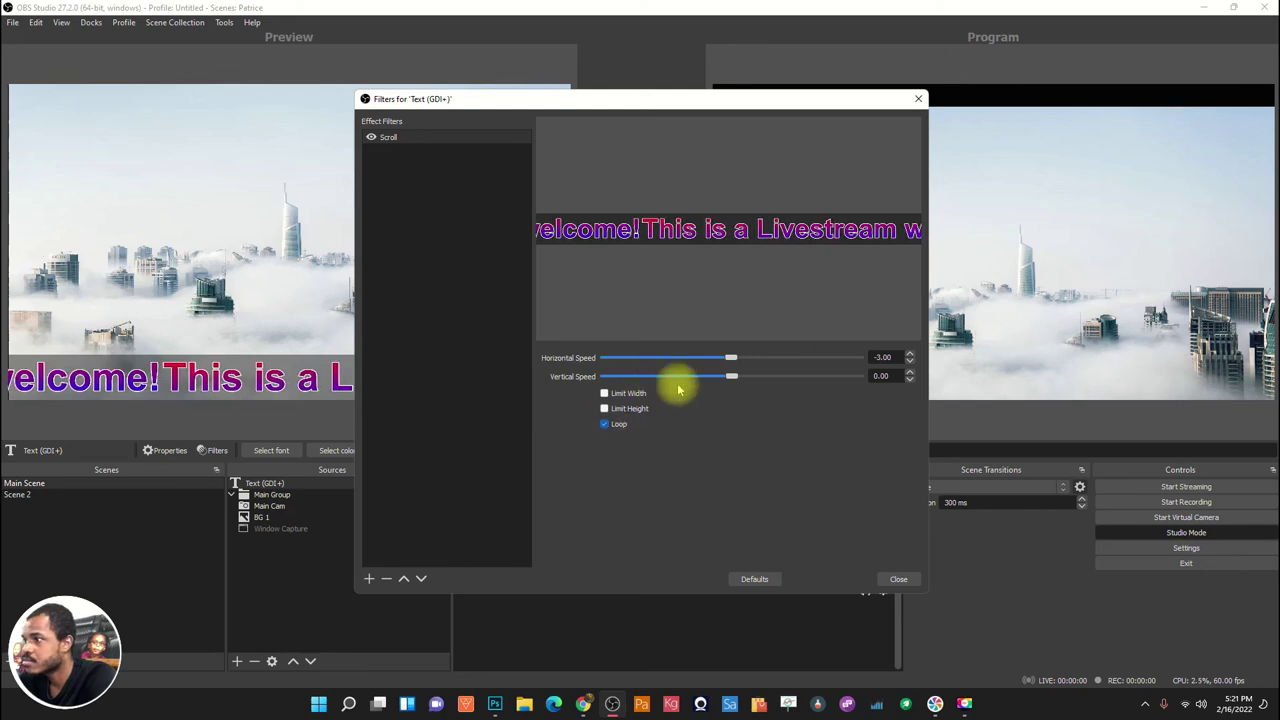
pyautogui.click(754, 579)
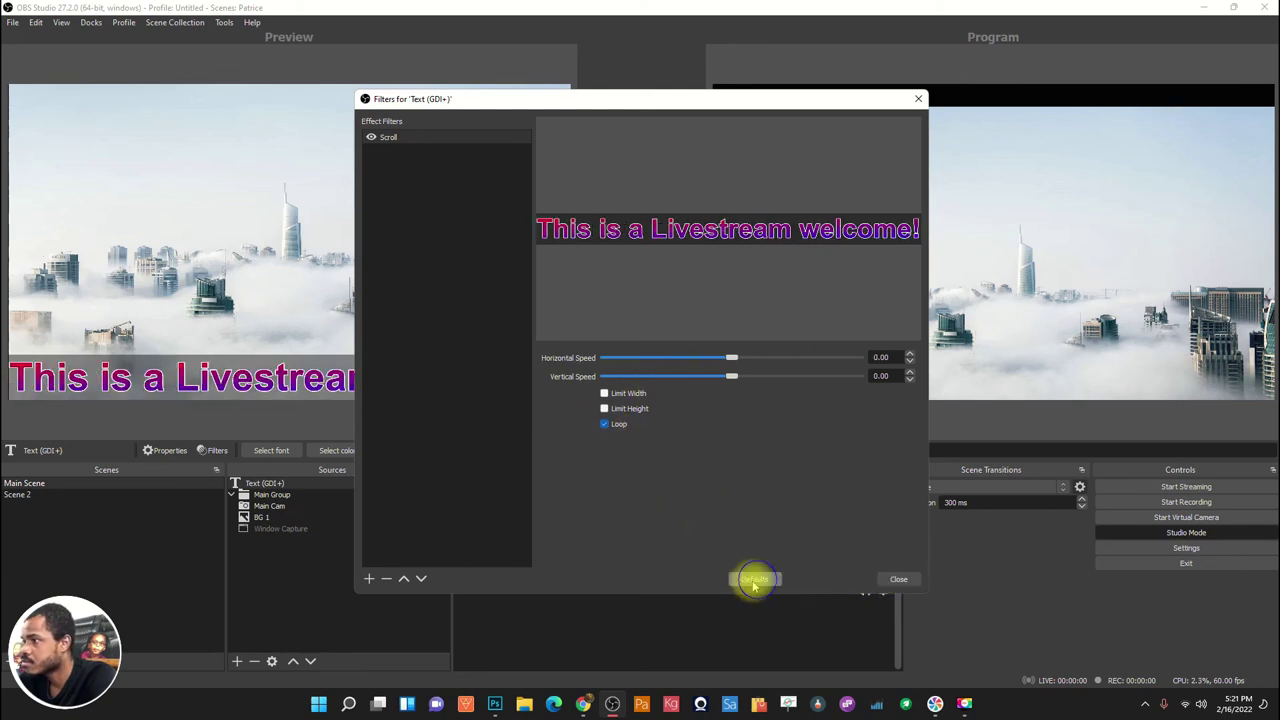
# Try a horizontal scroll speed of 473 with Loop turned off and re-enable Loop.
pyautogui.click(605, 424)
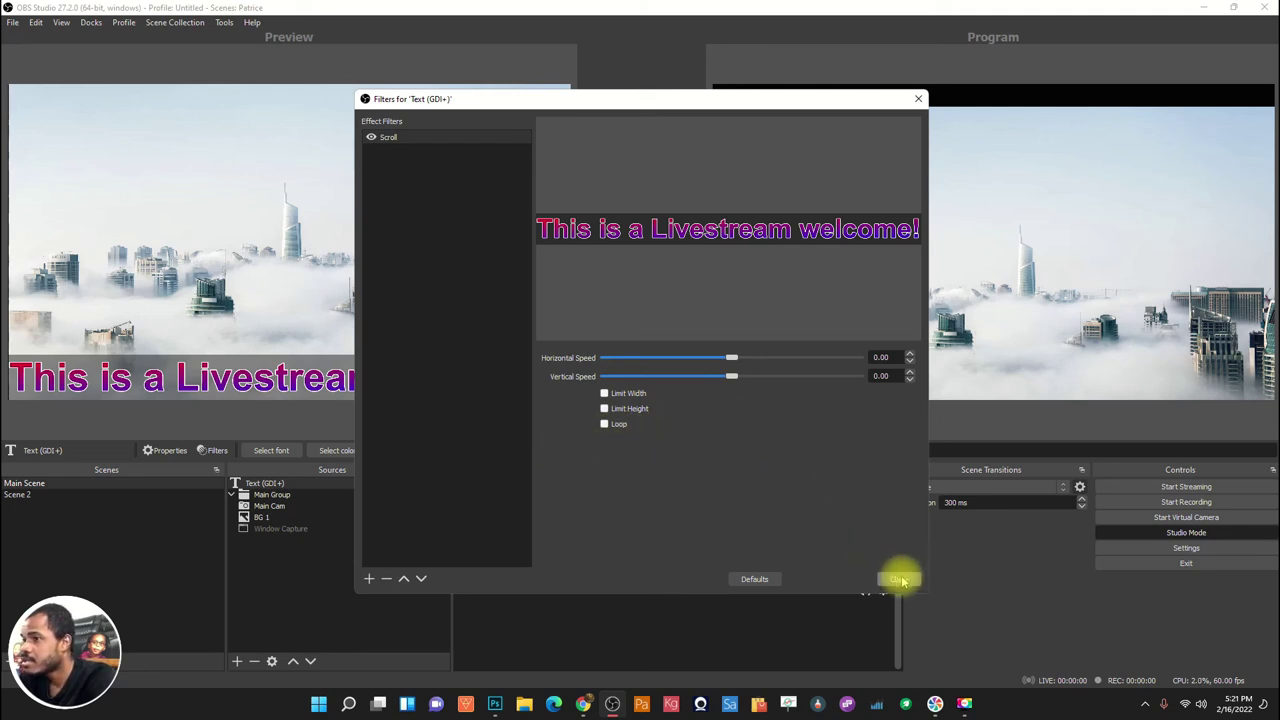
pyautogui.moveTo(731, 357); pyautogui.dragTo(849, 356)
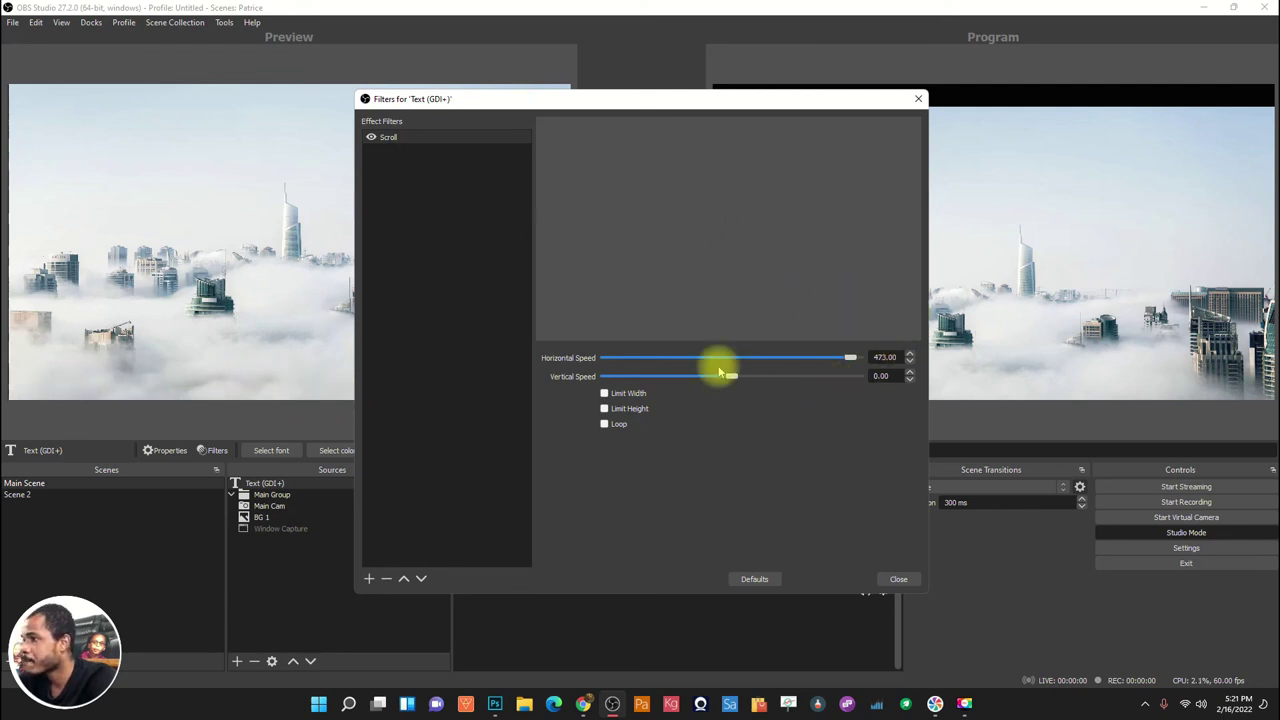
pyautogui.click(605, 425)
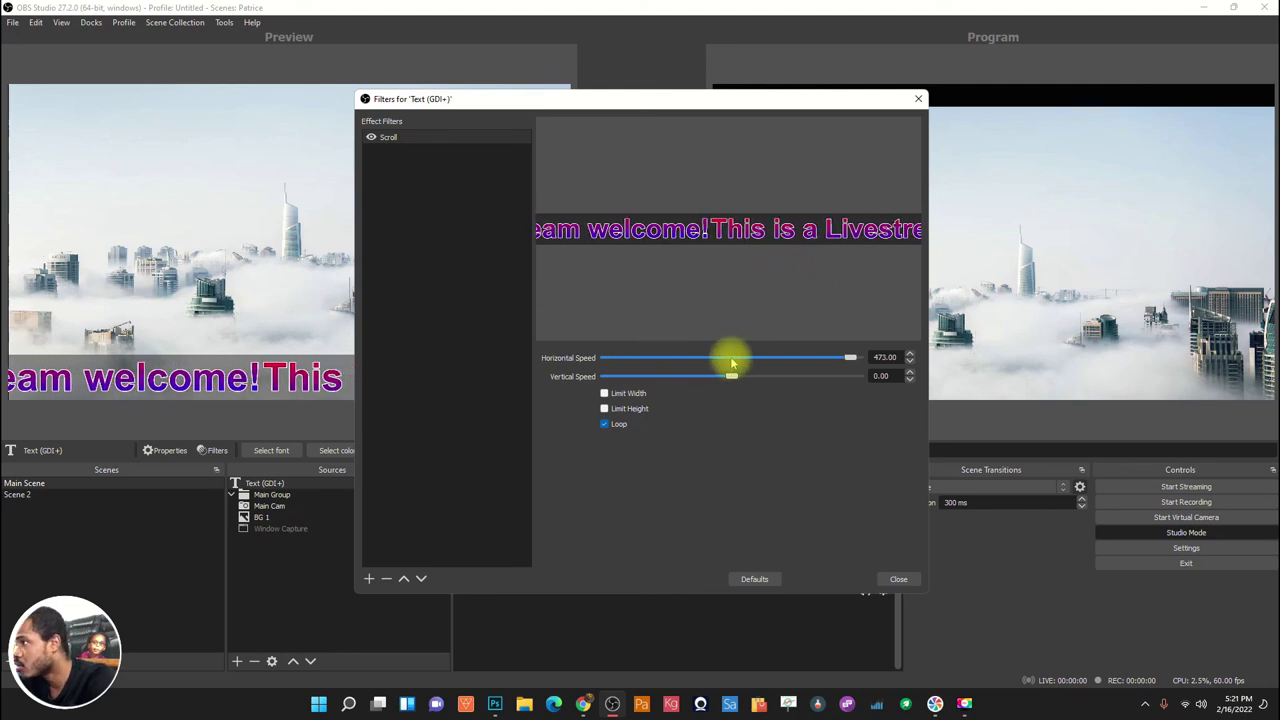
# Set the Scroll filter's horizontal speed to 146 and close the filters window.
pyautogui.moveTo(851, 359); pyautogui.dragTo(769, 358)
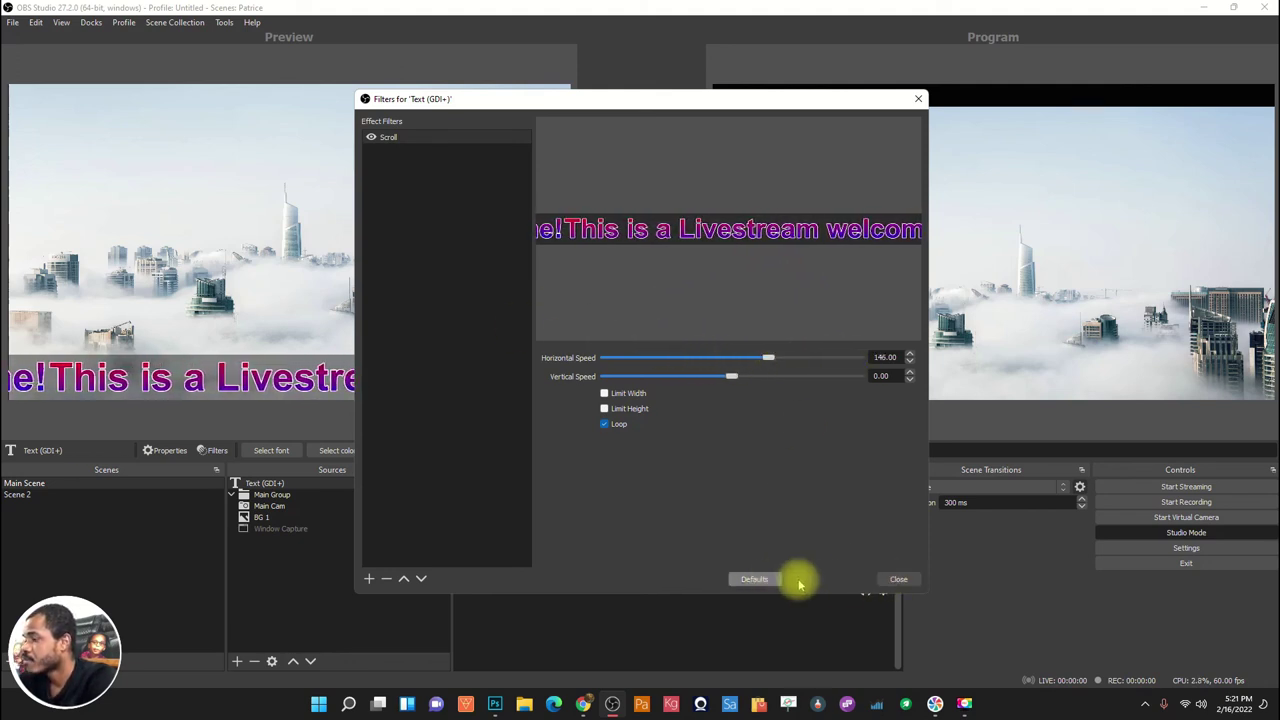
pyautogui.click(891, 580)
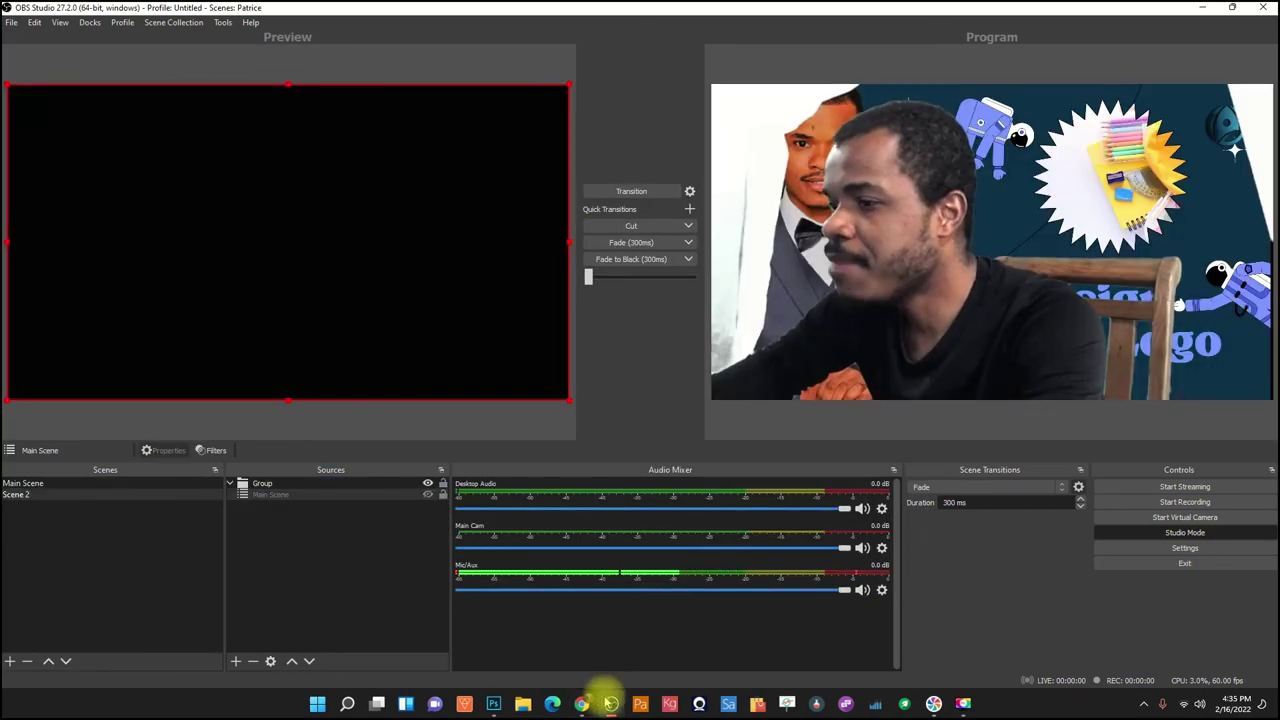
# Switch to Chrome and check the Video section of Facebook Live Producer's stream setup.
pyautogui.moveTo(580, 694)
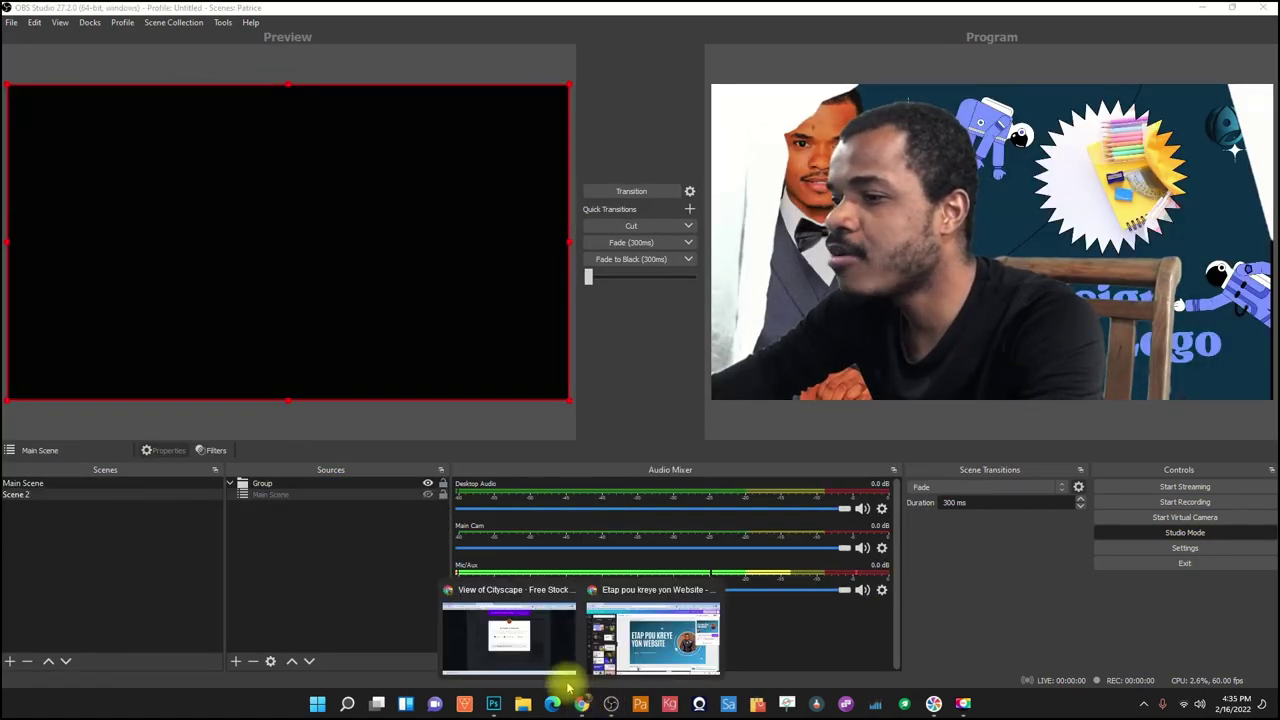
pyautogui.click(543, 643)
pyautogui.click(855, 11)
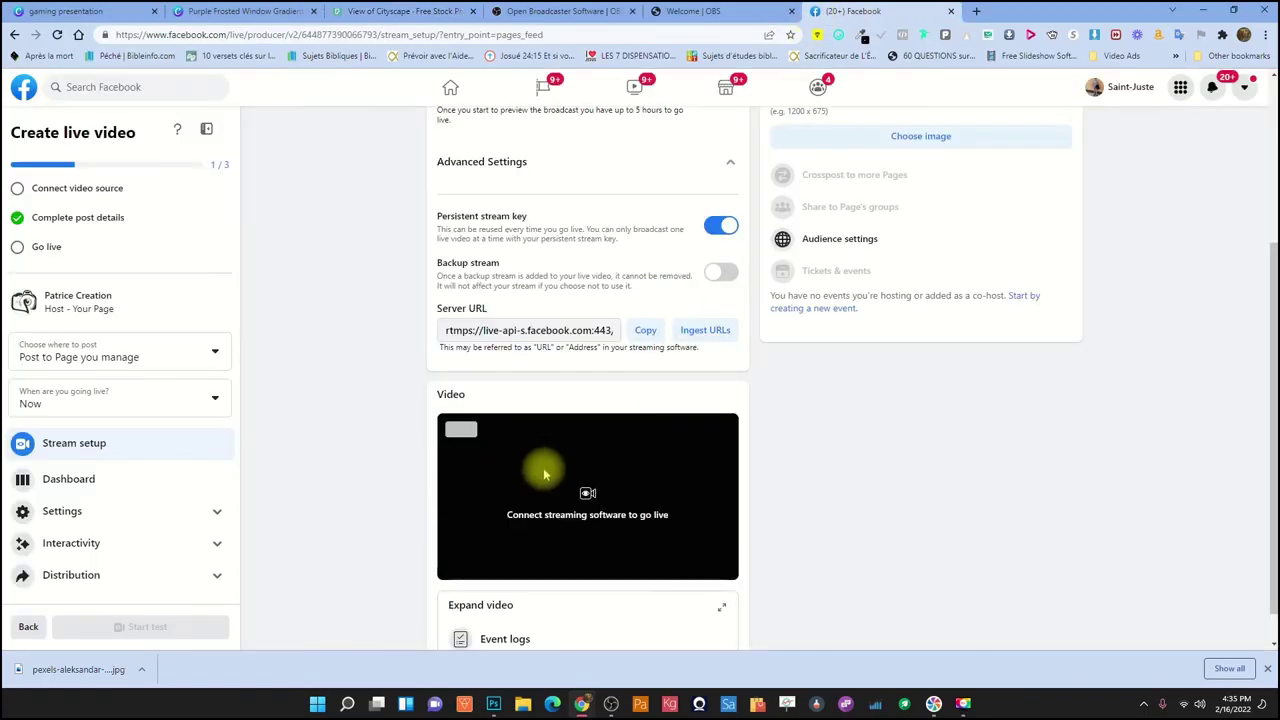
# Switch back to OBS Studio, load Main Scene into the preview and start streaming.
pyautogui.click(611, 676)
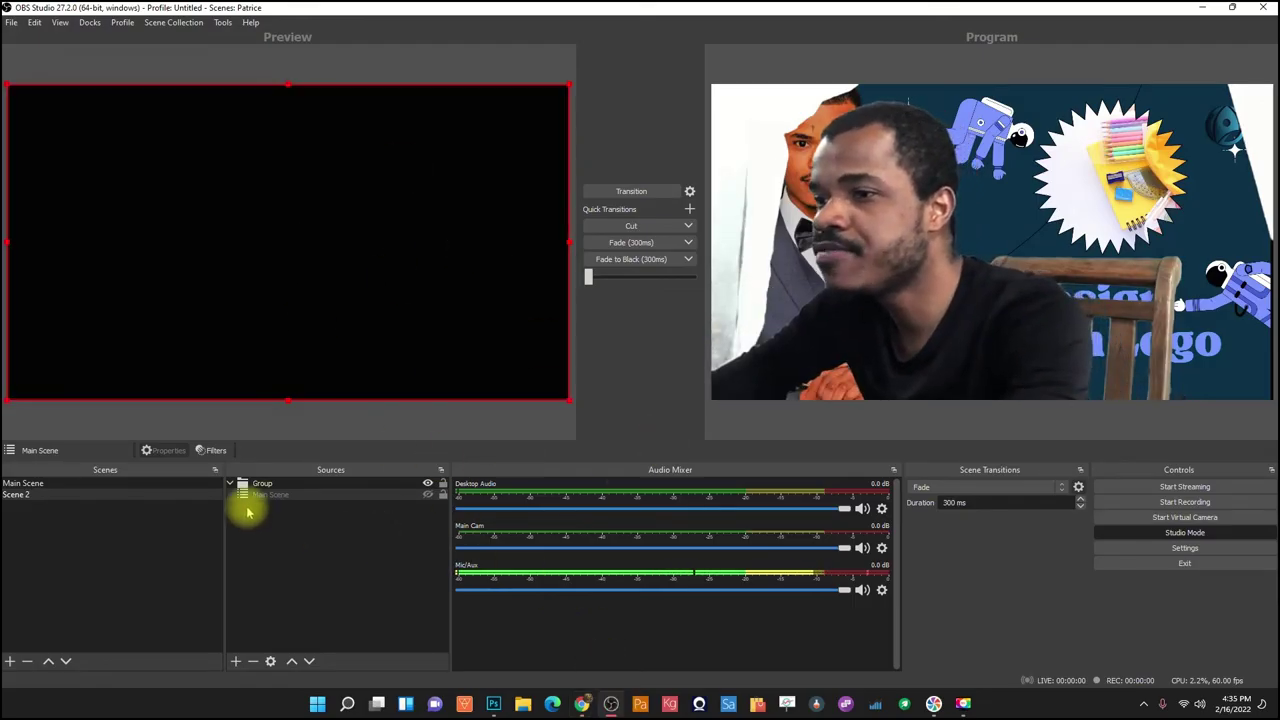
pyautogui.click(137, 483)
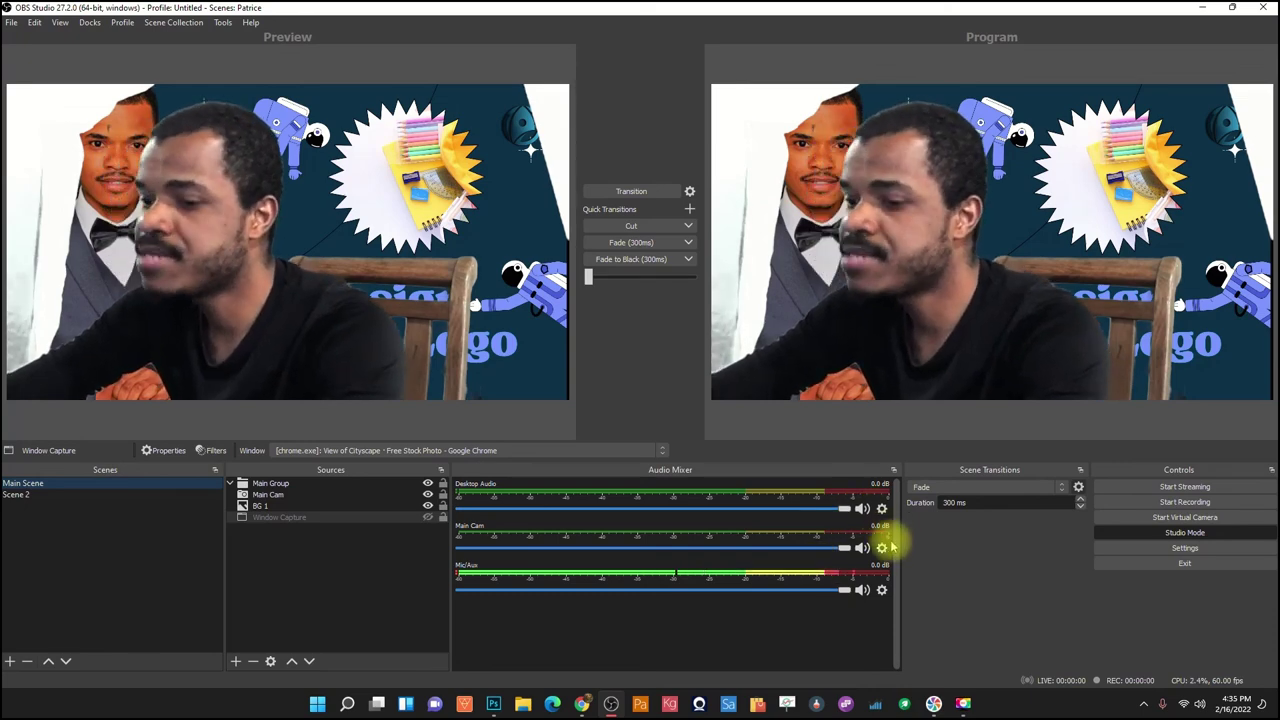
pyautogui.click(1190, 487)
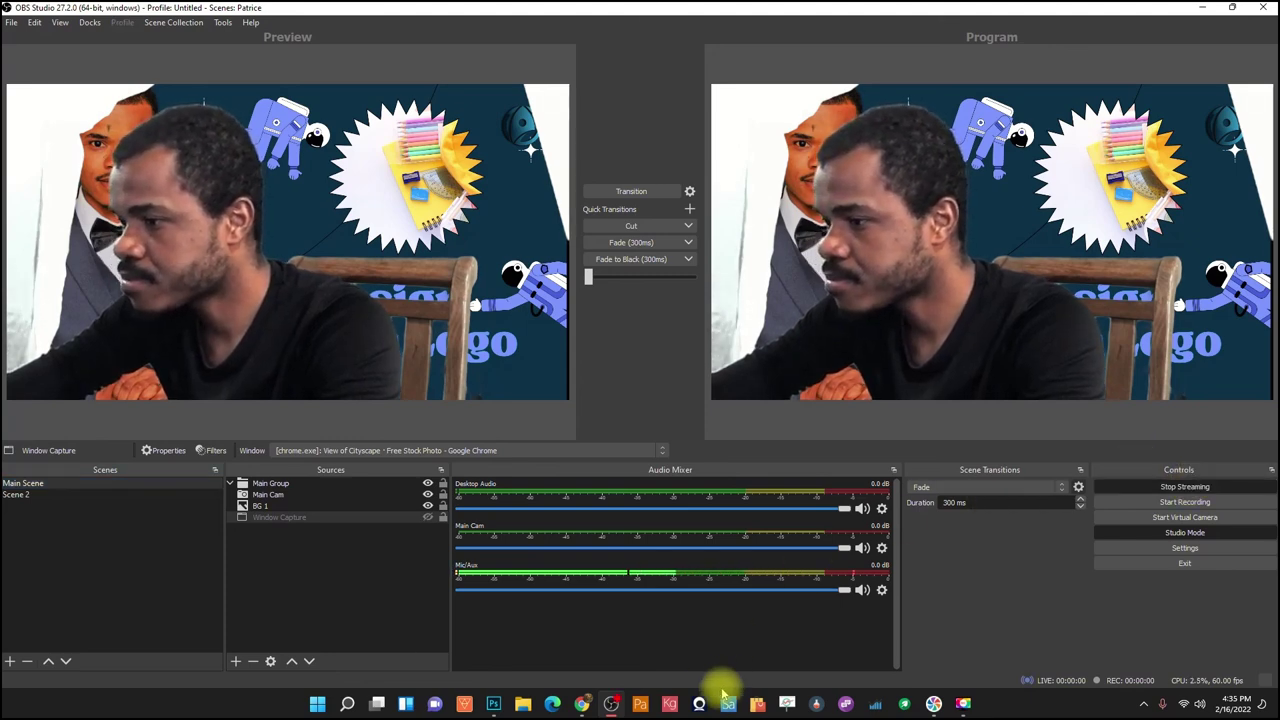
# Switch to Facebook Live Producer in Chrome and check the incoming stream's video preview and setup settings.
pyautogui.moveTo(581, 705)
pyautogui.click(548, 648)
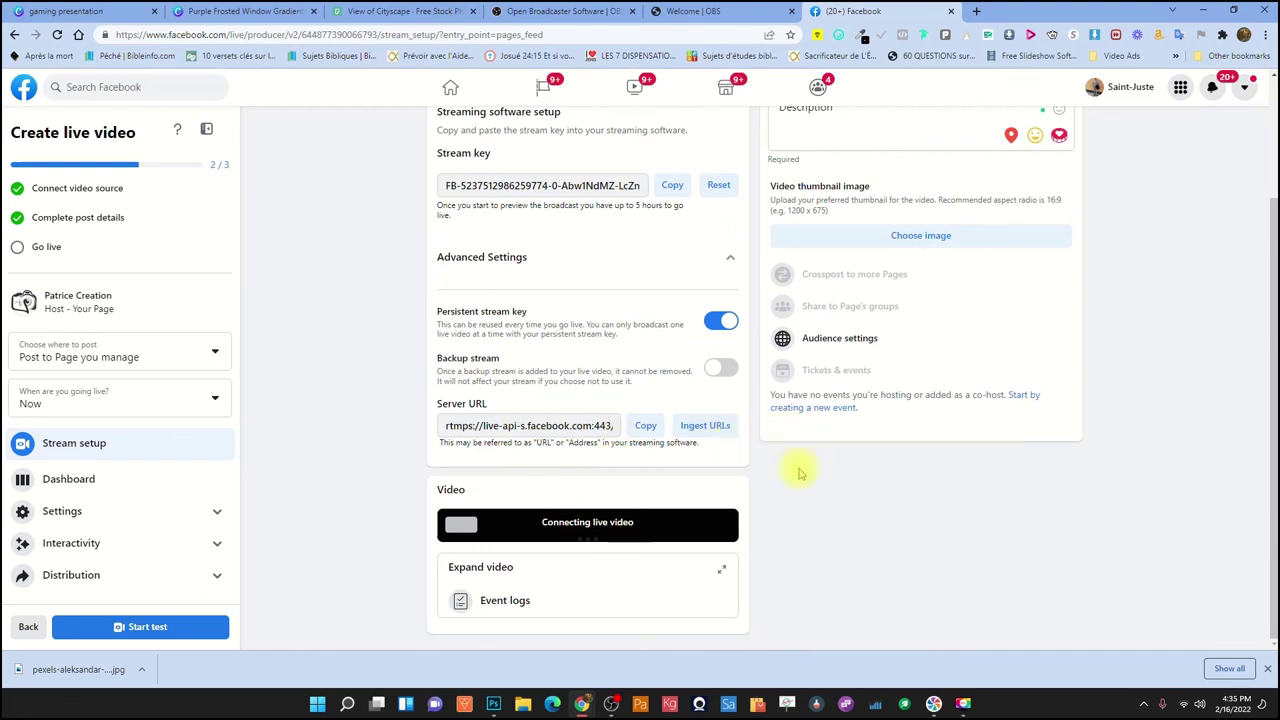
pyautogui.scroll(-1, 850, 445)
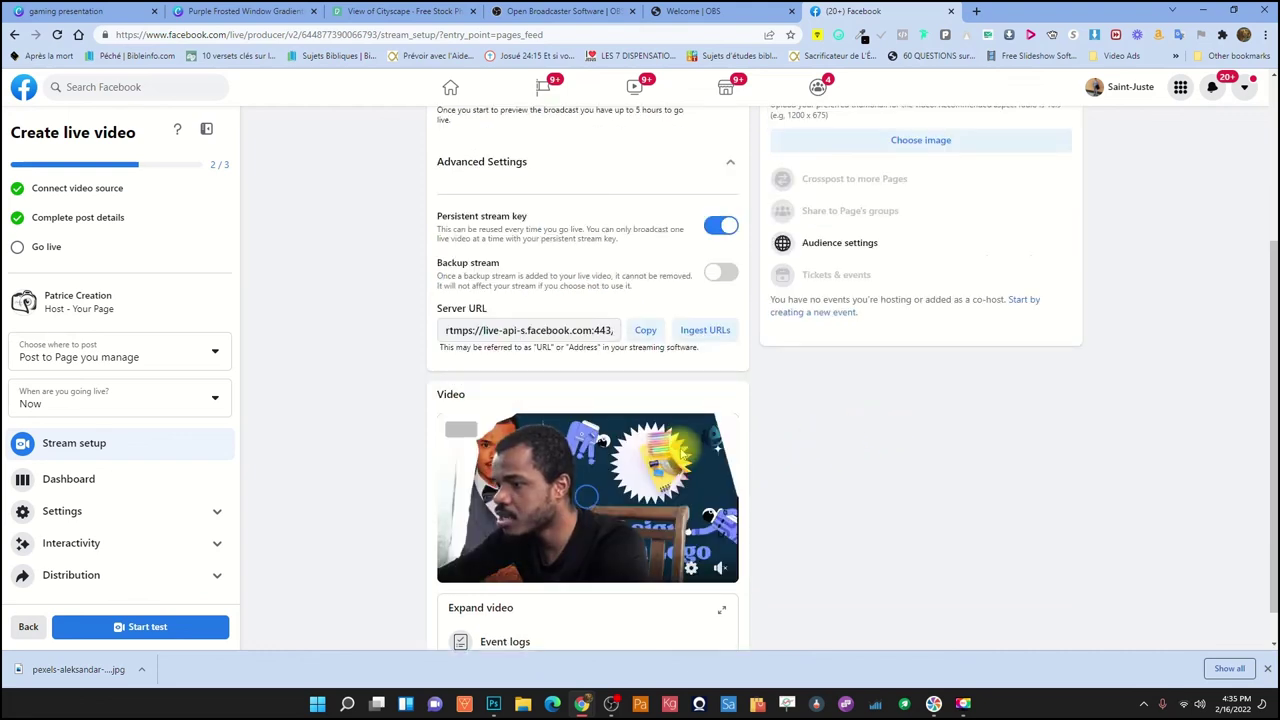
pyautogui.scroll(-1, 682, 448)
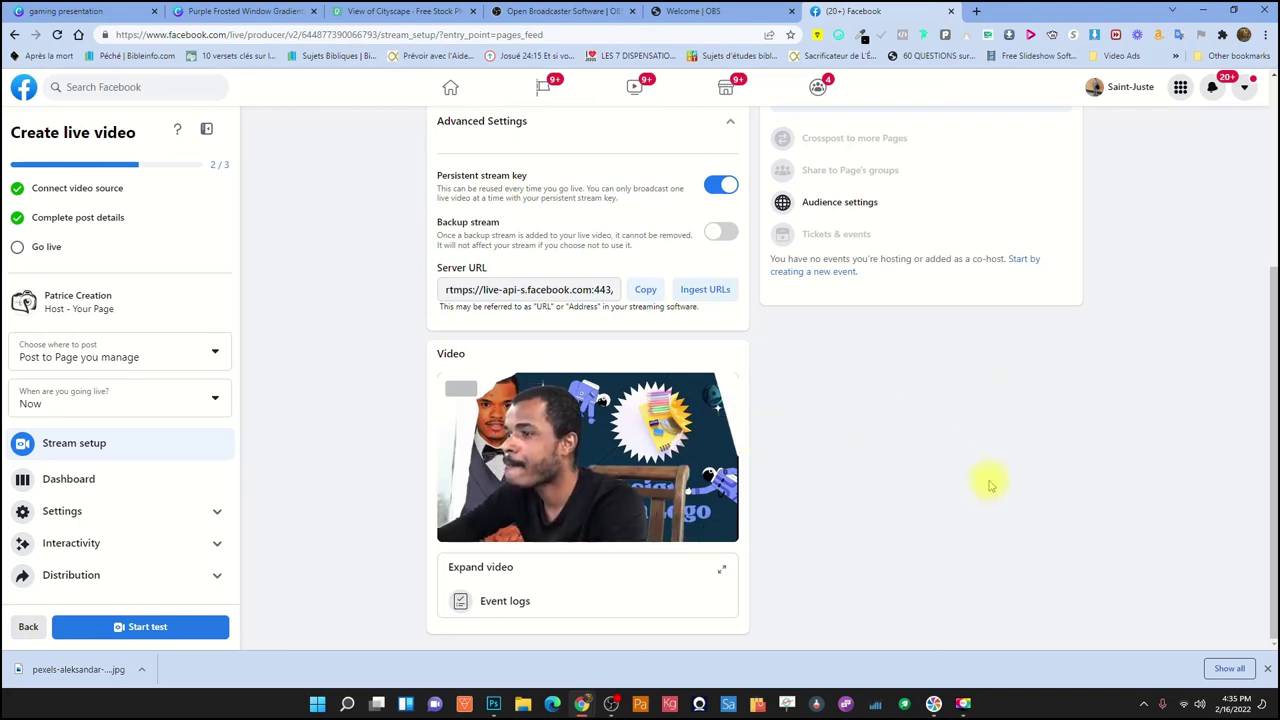
pyautogui.scroll(3, 966, 522)
pyautogui.scroll(-2, 940, 505)
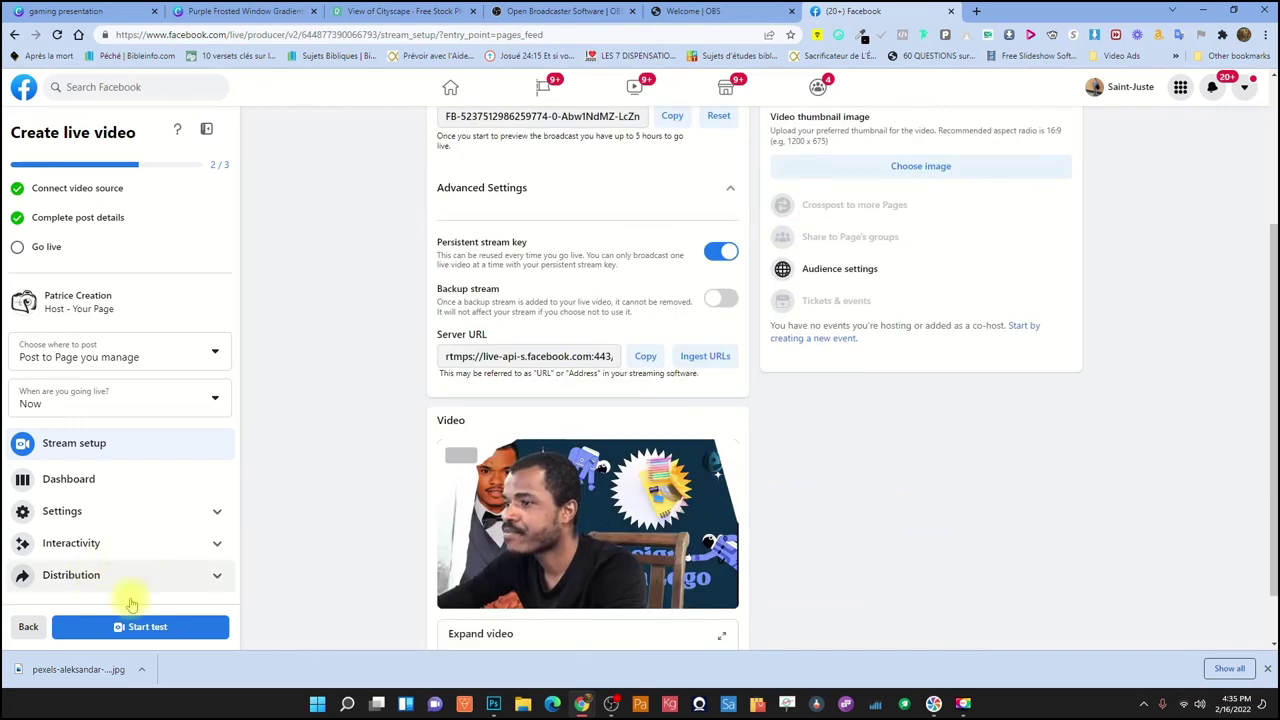
# Start the test broadcast in Facebook Live Producer and dismiss the graphics tip on the live dashboard.
pyautogui.click(158, 630)
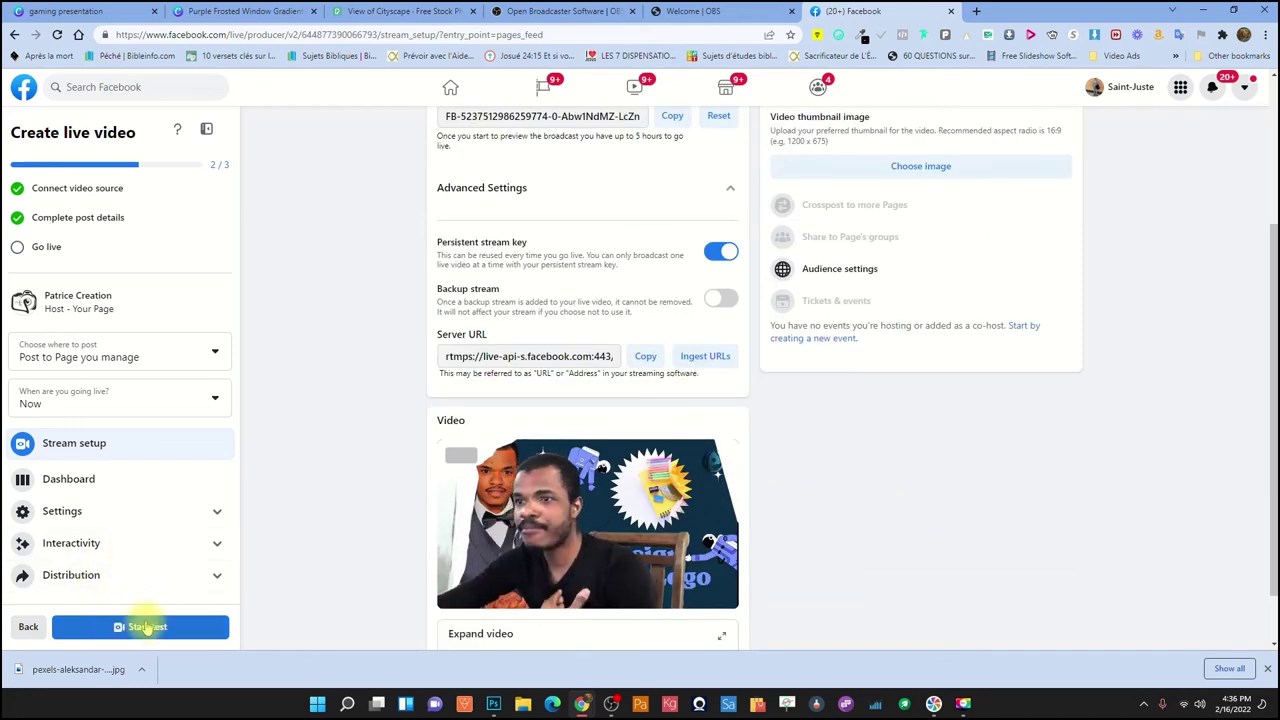
pyautogui.click(148, 627)
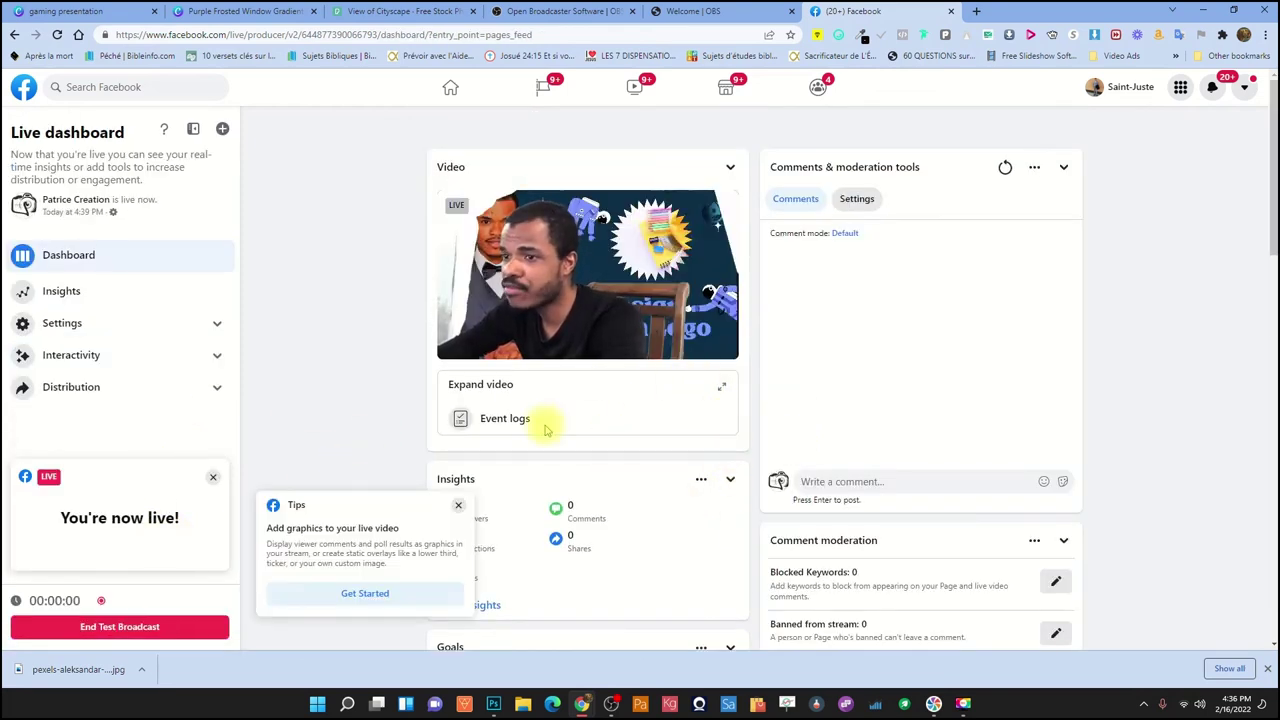
pyautogui.click(458, 505)
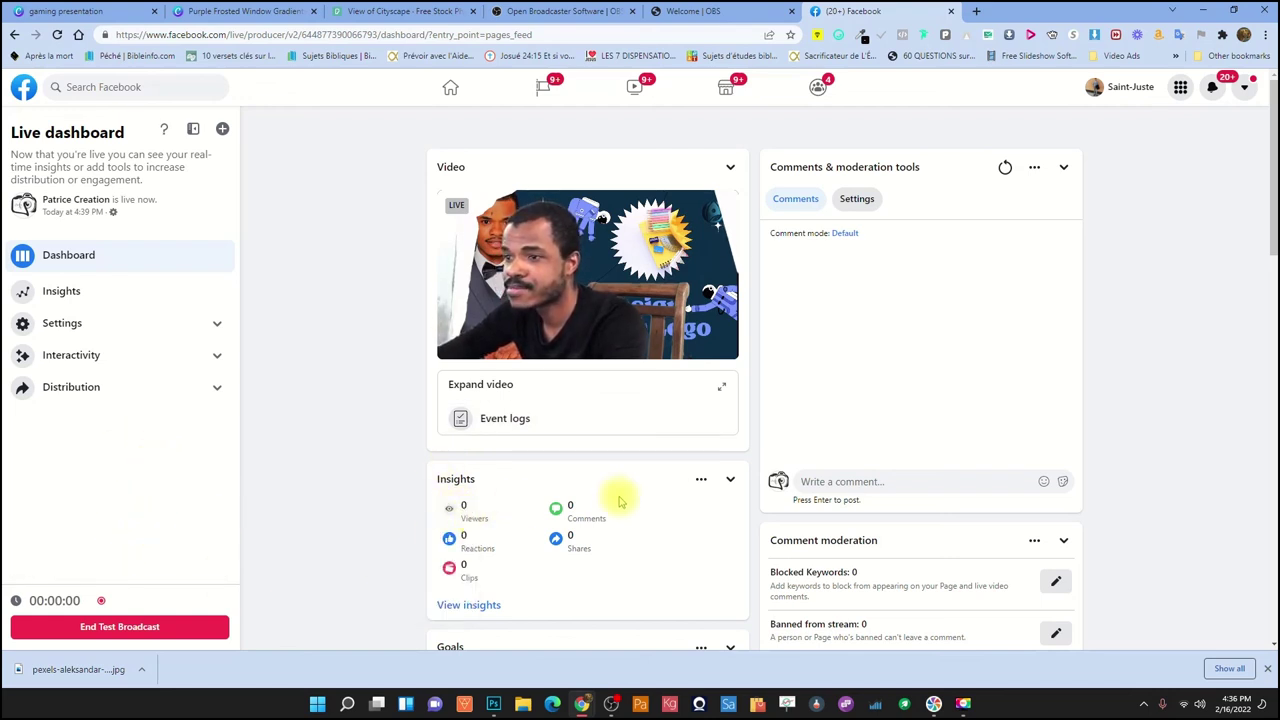
# Look over the live dashboard, switch to OBS Studio and stop streaming to end the test broadcast.
pyautogui.scroll(-3, 858, 404)
pyautogui.scroll(3, 857, 423)
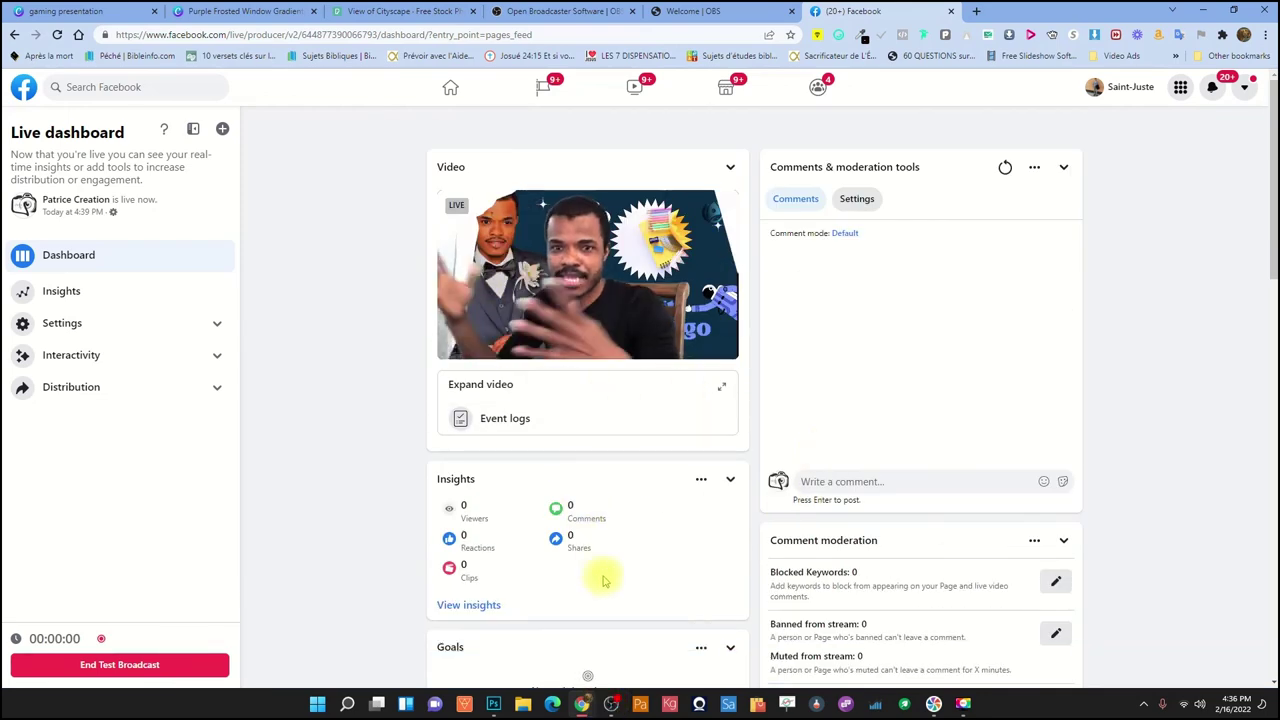
pyautogui.click(610, 702)
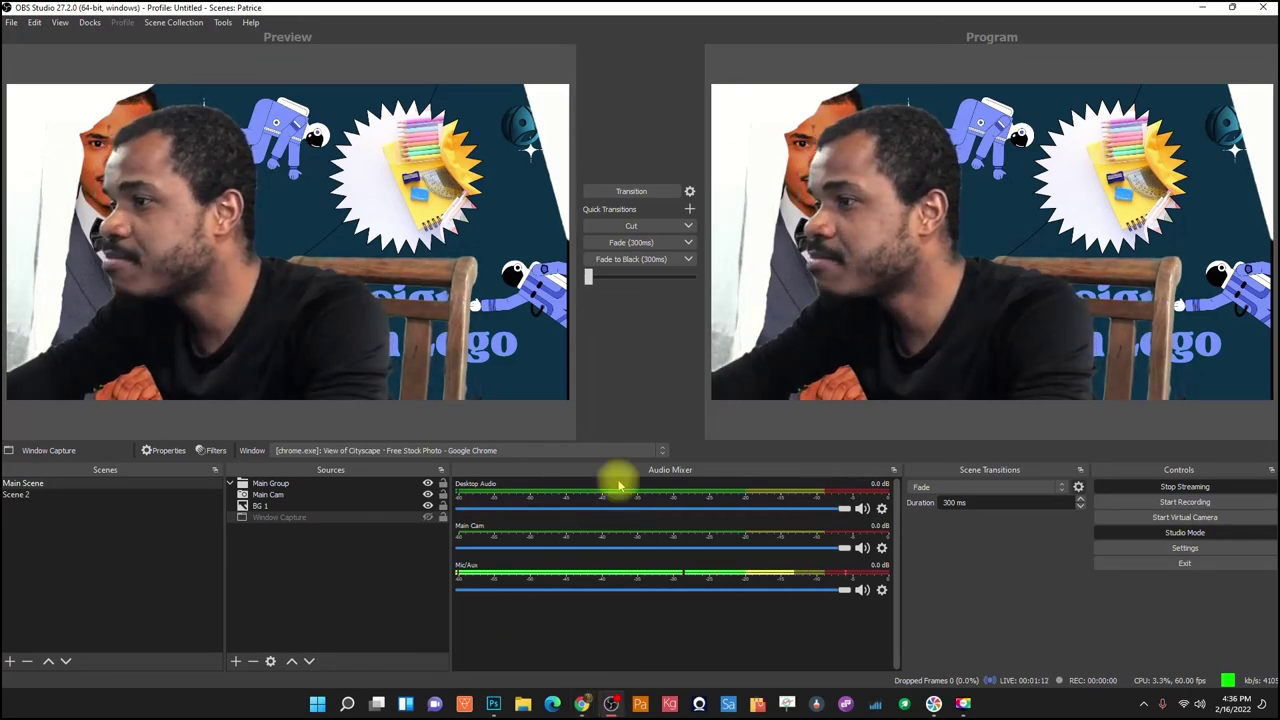
pyautogui.click(1197, 489)
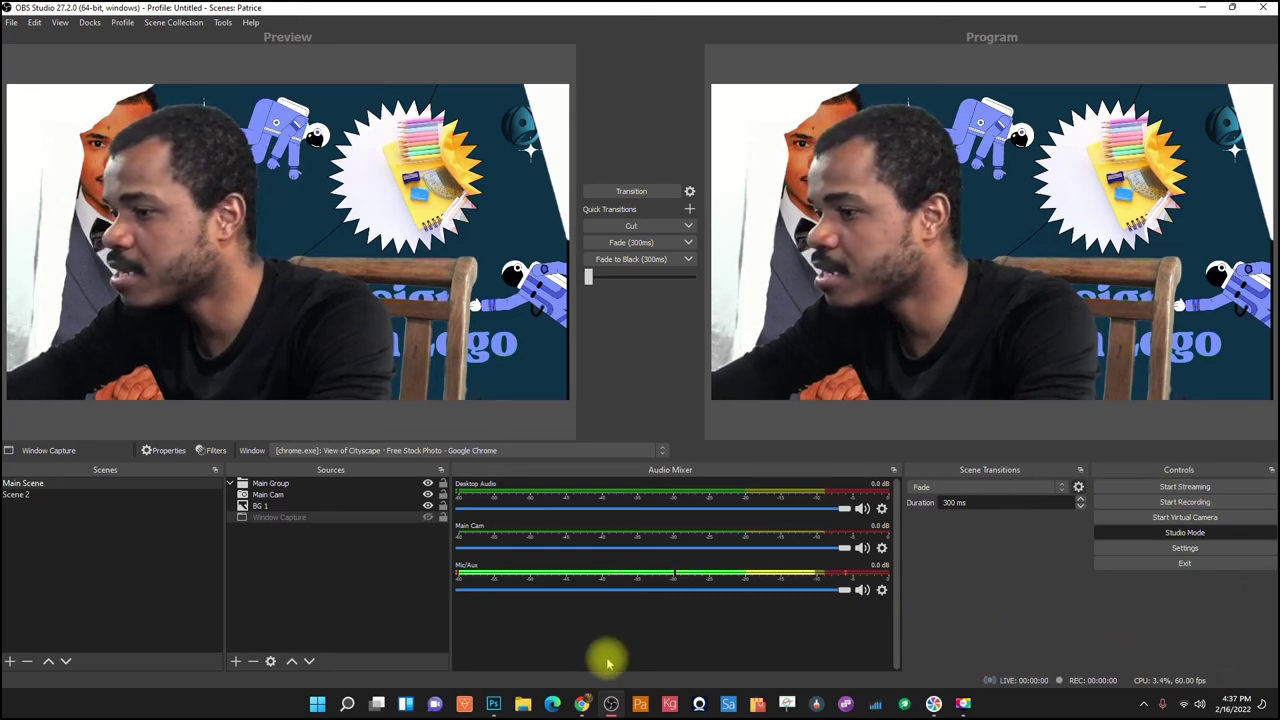
# Switch to Facebook Live Producer in Chrome and review the ended broadcast's quick actions and Saved Settings.
pyautogui.moveTo(581, 703)
pyautogui.click(543, 655)
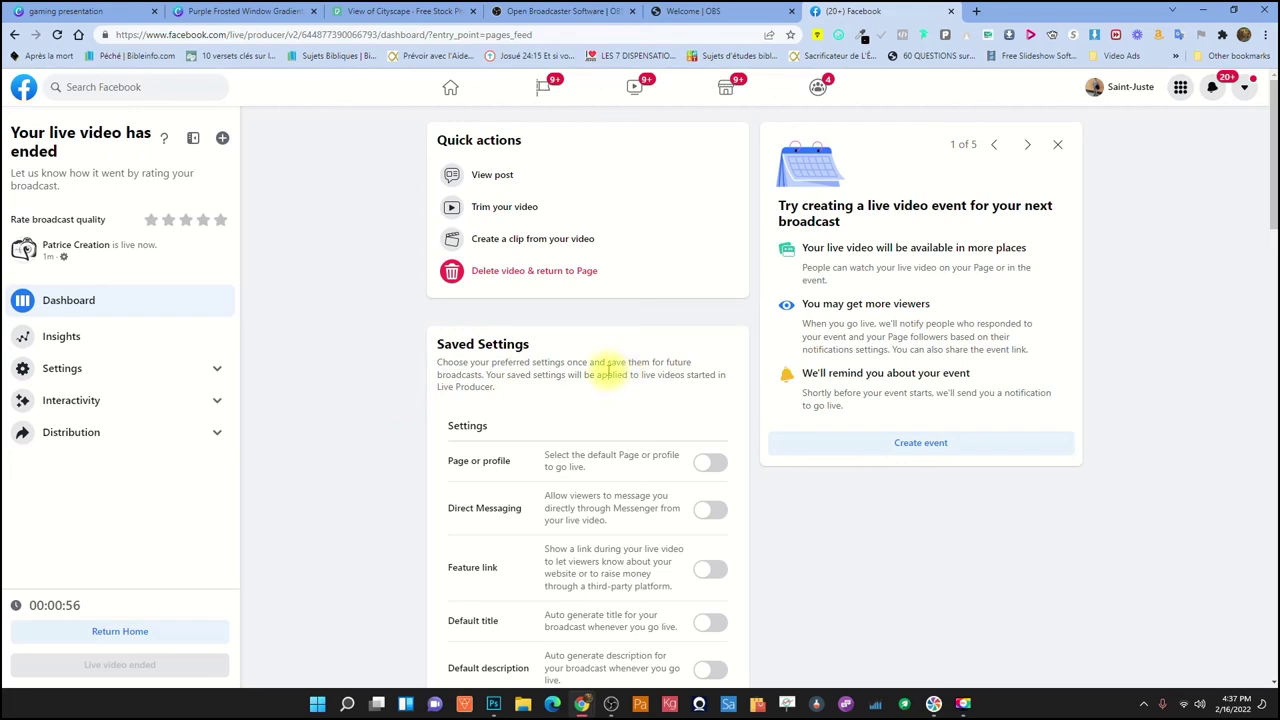
pyautogui.scroll(-3, 605, 365)
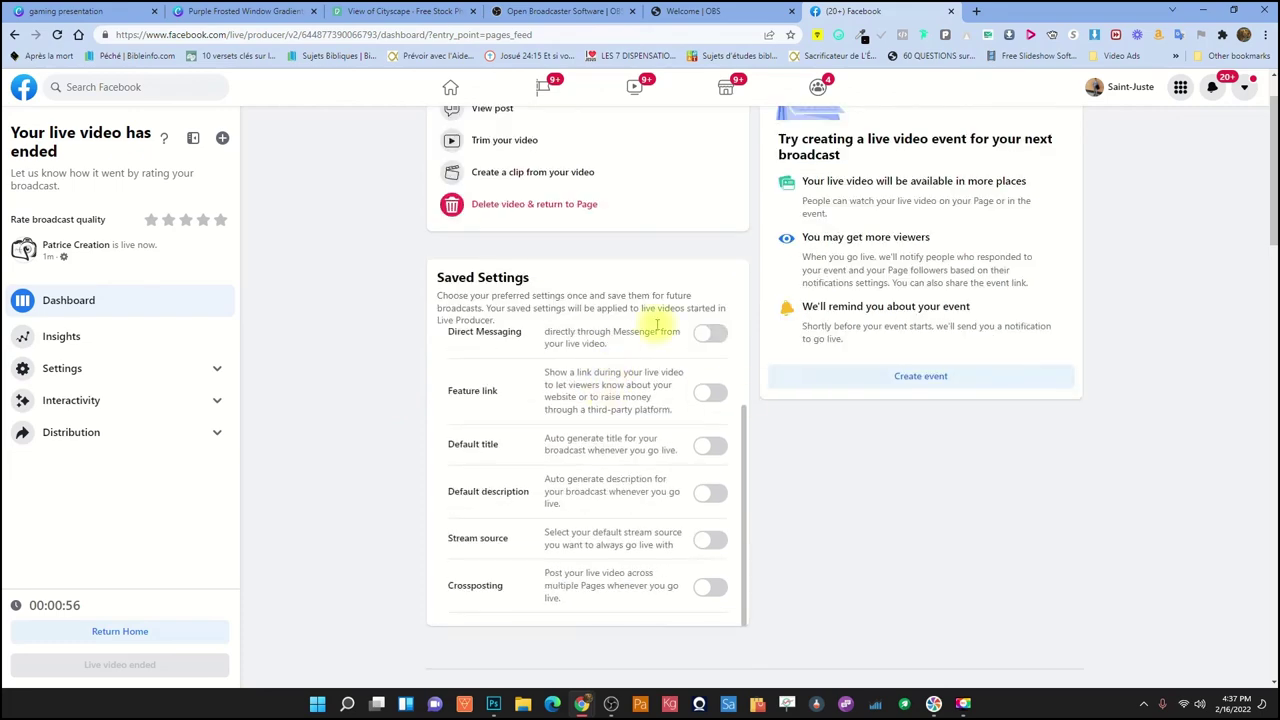
pyautogui.scroll(3, 735, 343)
pyautogui.scroll(1, 545, 195)
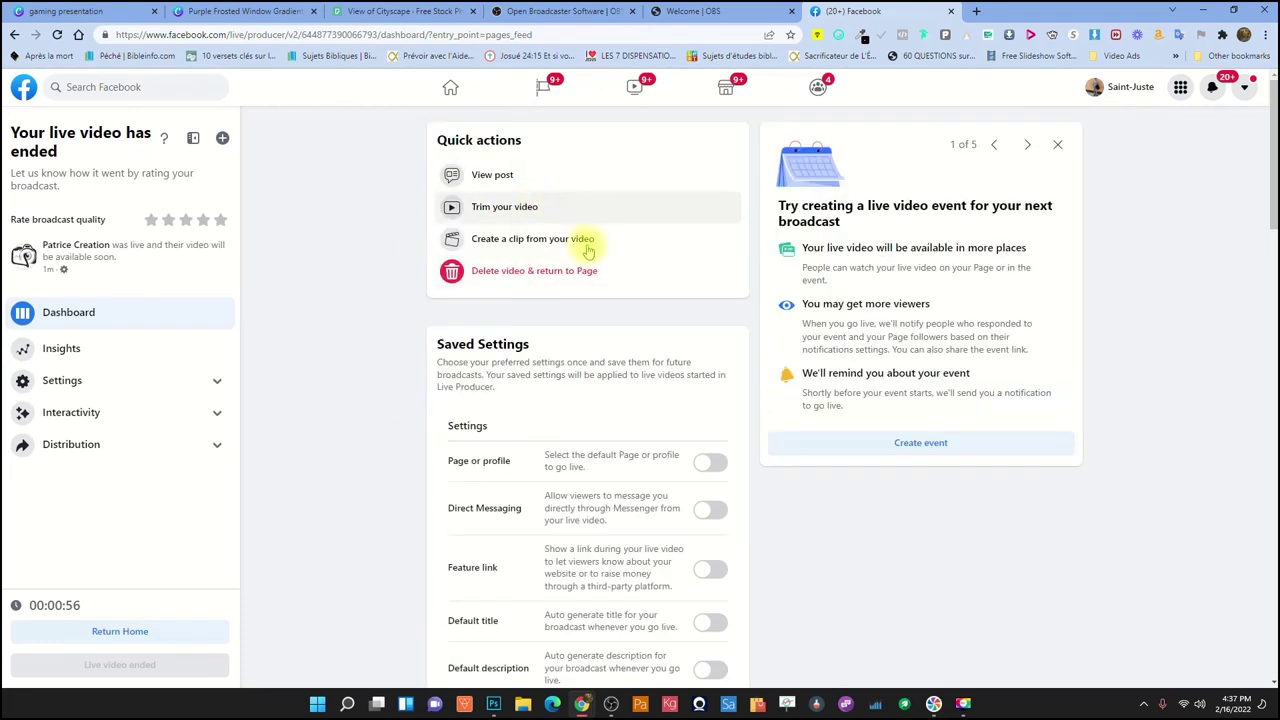